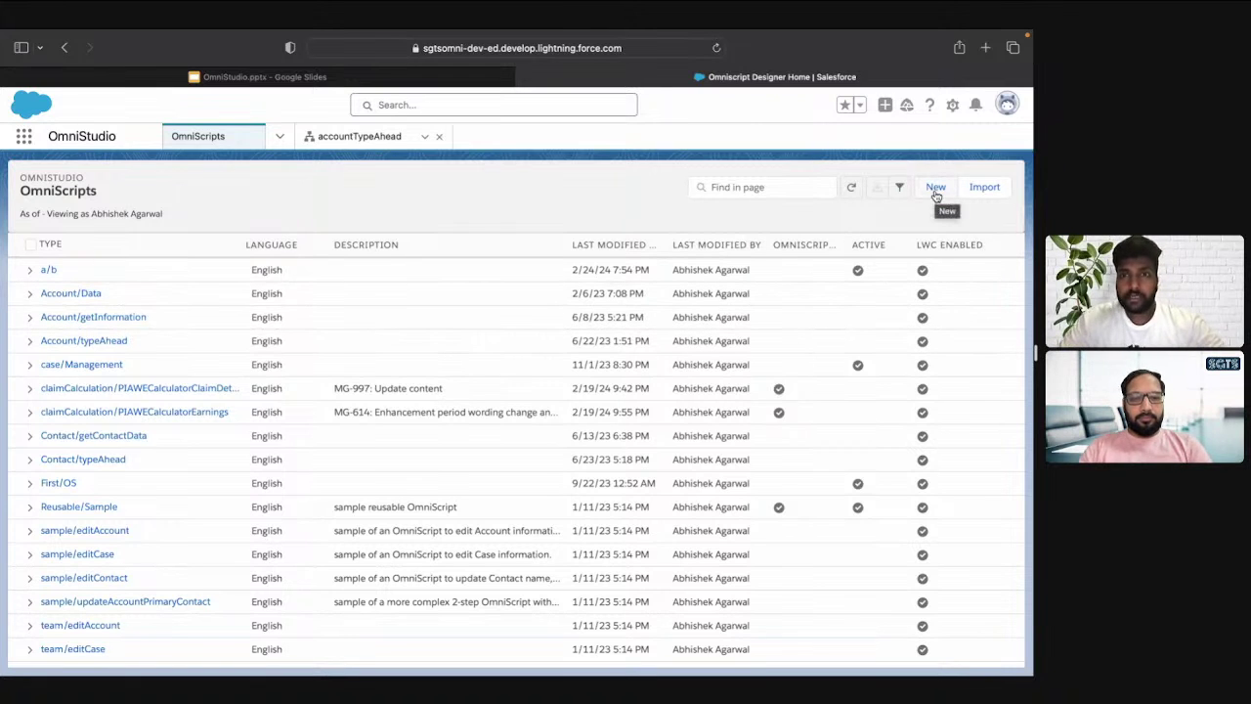
Start a new OmniScript from the OmniScripts list page
{"action": "left_click", "coordinate": [936, 190]}
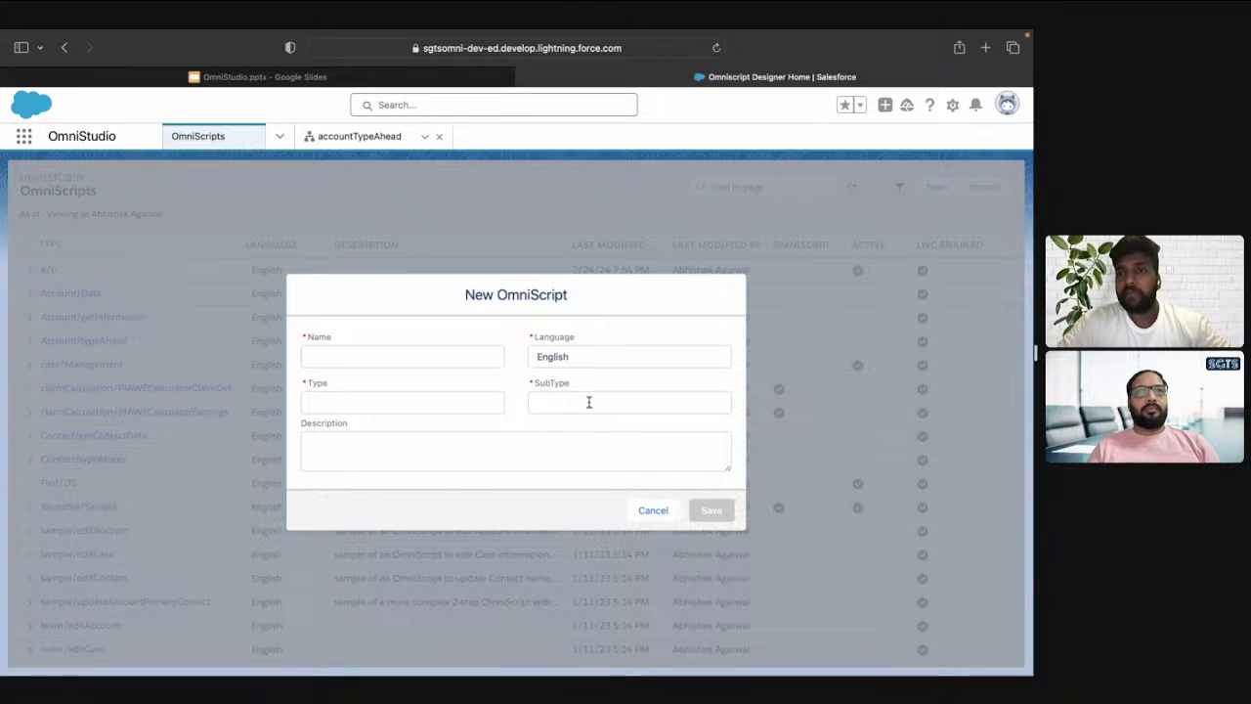
Enter Name OS_InsertAccount, Type Account and SubType InsertAccount in the New OmniScript dialog
{"action": "left_click", "coordinate": [355, 354]}
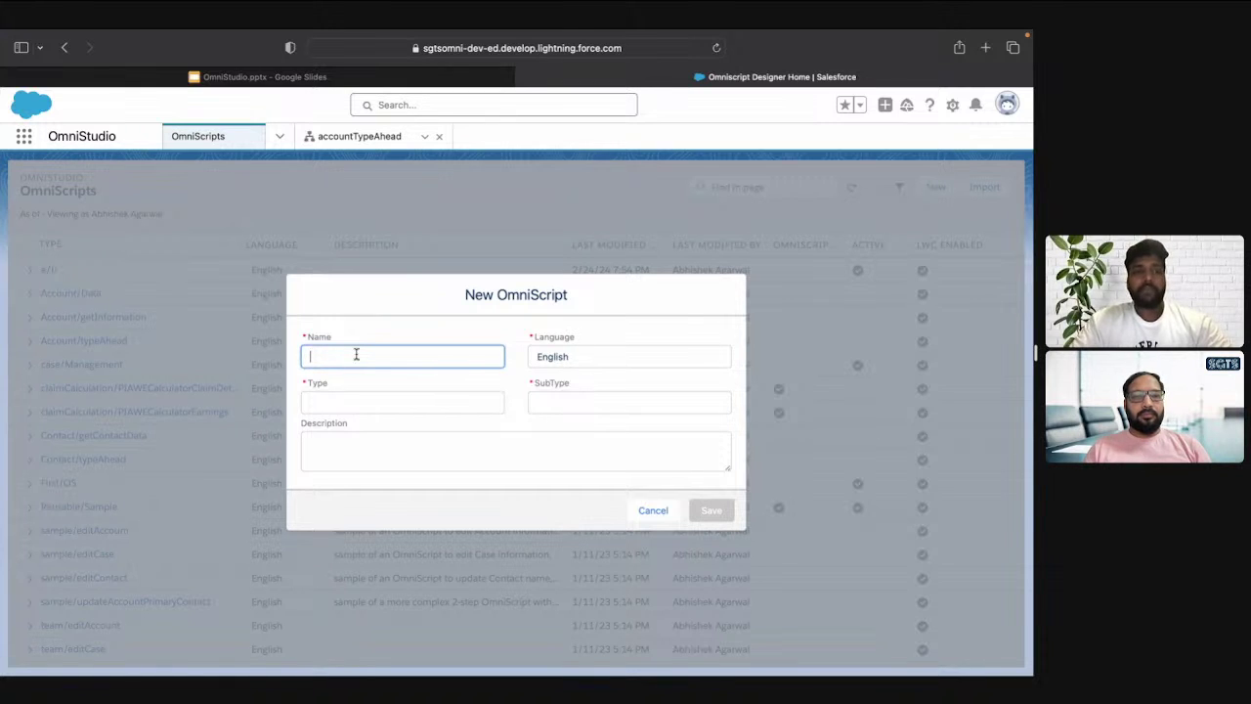
{"action": "type", "text": "OS"}
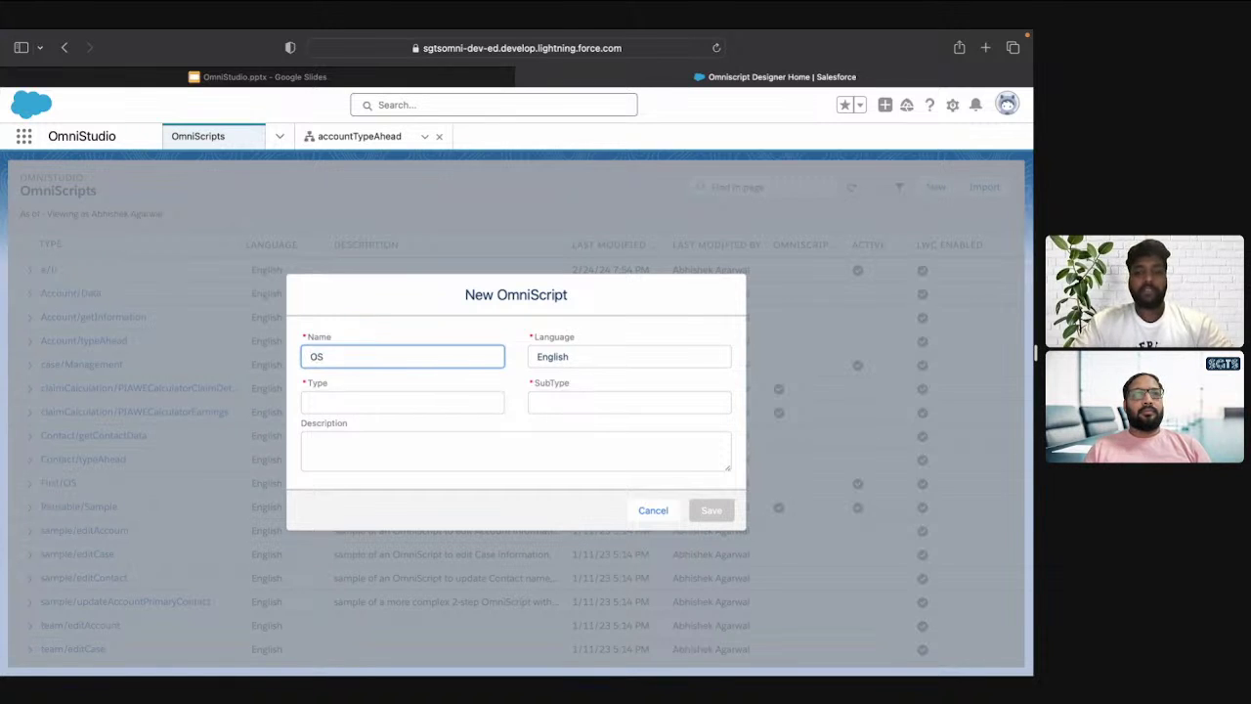
{"action": "type", "text": "_Insert"}
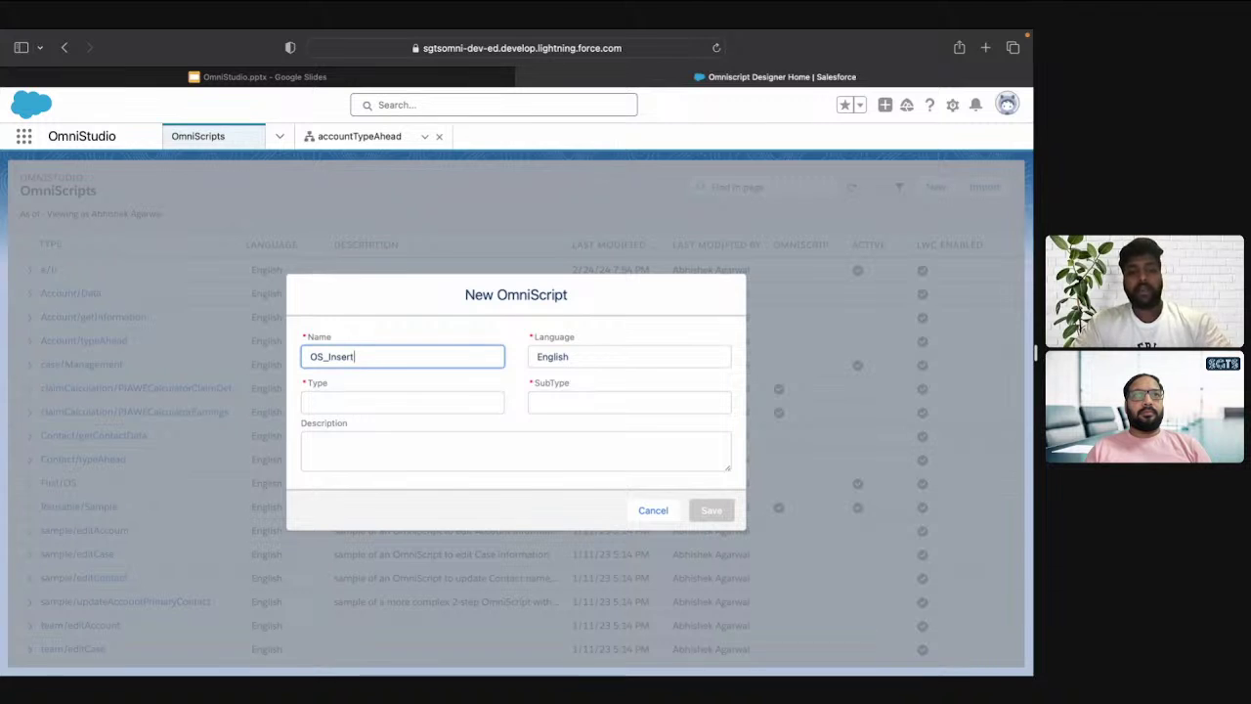
{"action": "type", "text": "Account"}
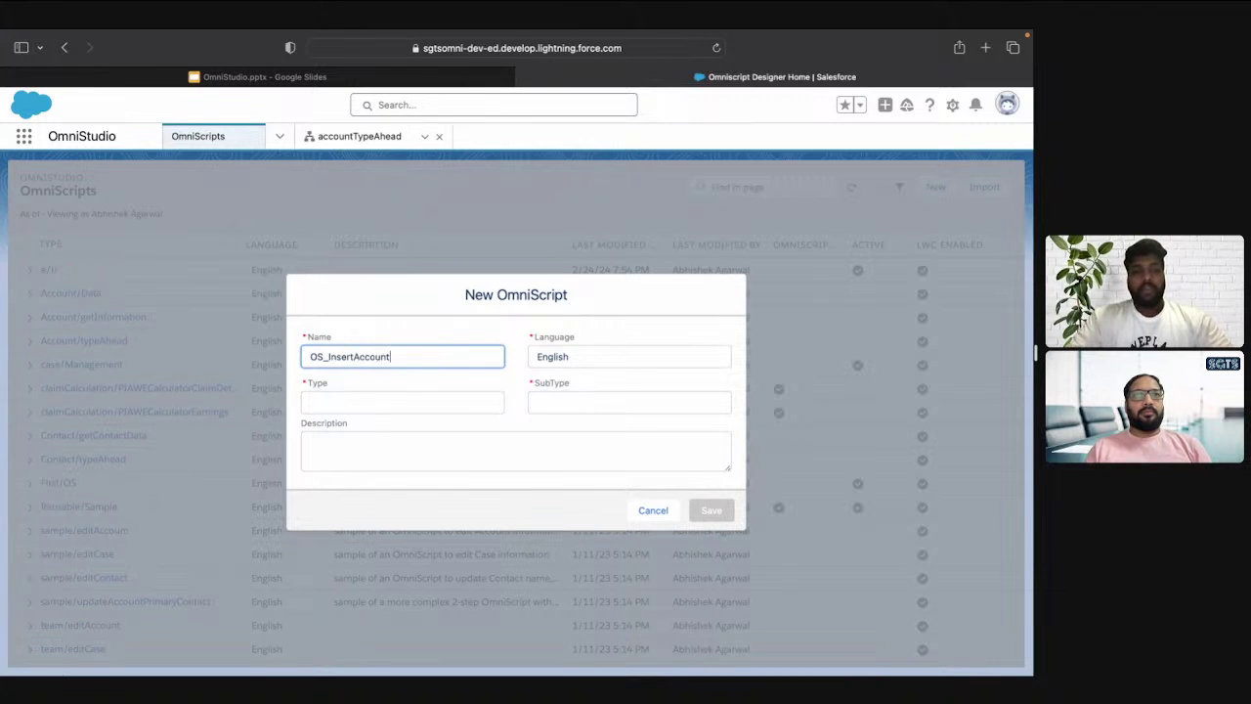
{"action": "key", "text": "super+a"}
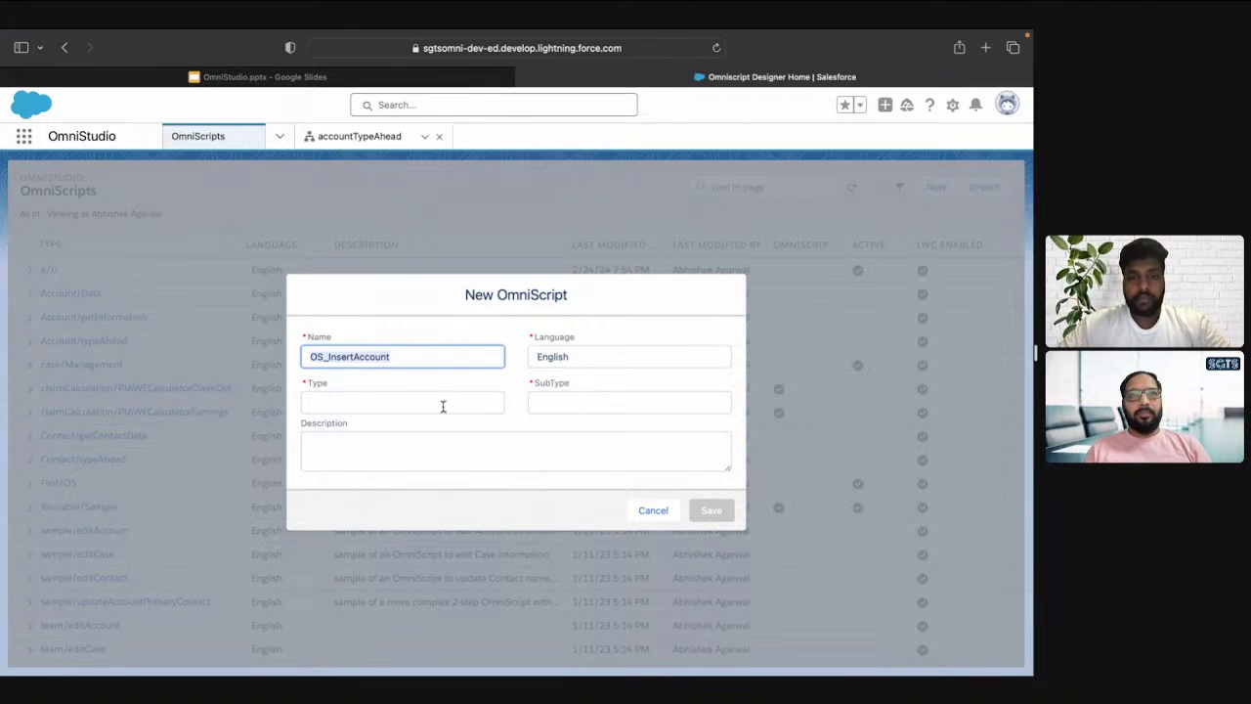
{"action": "left_click", "coordinate": [414, 404]}
{"action": "type", "text": "Account"}
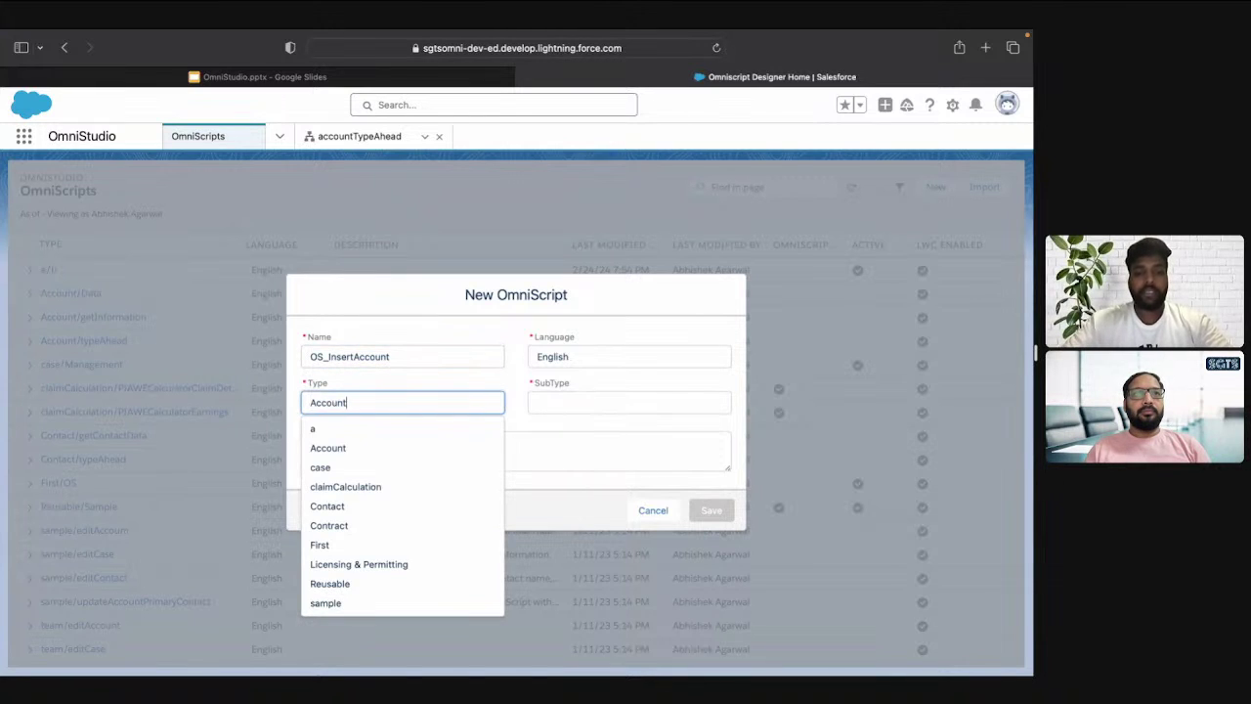
{"action": "left_click", "coordinate": [461, 434]}
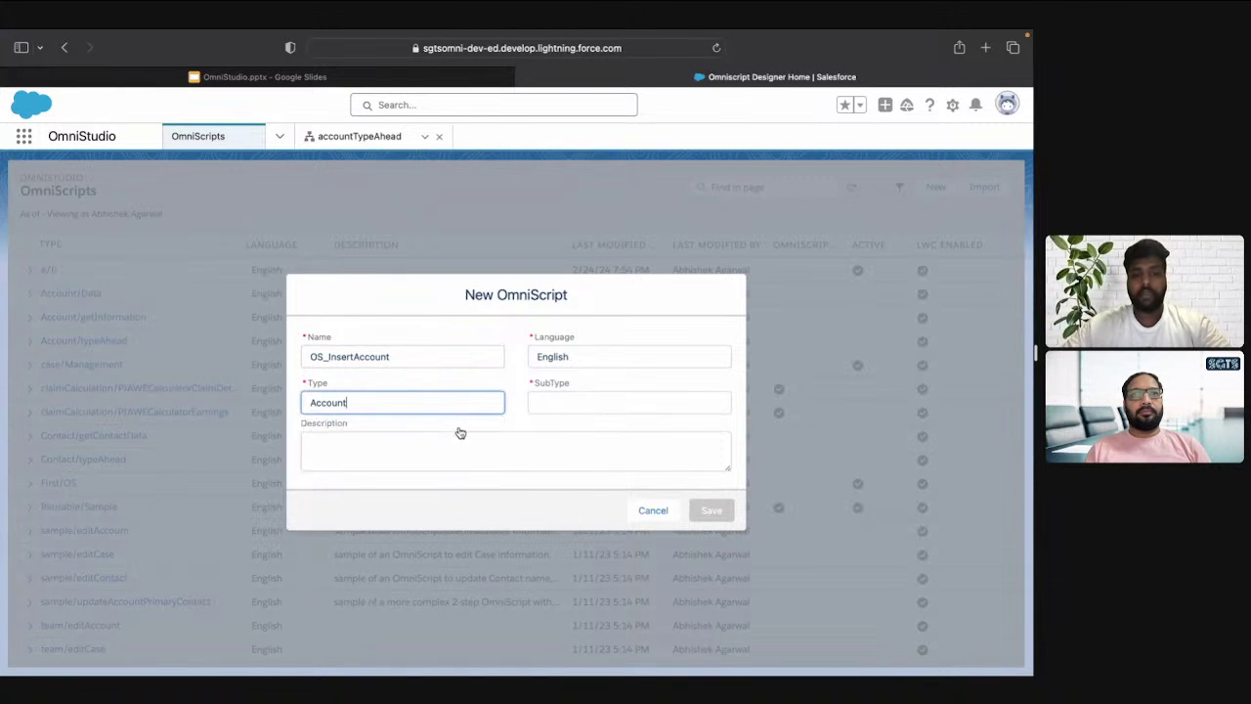
{"action": "left_click", "coordinate": [591, 400]}
{"action": "type", "text": "Inse"}
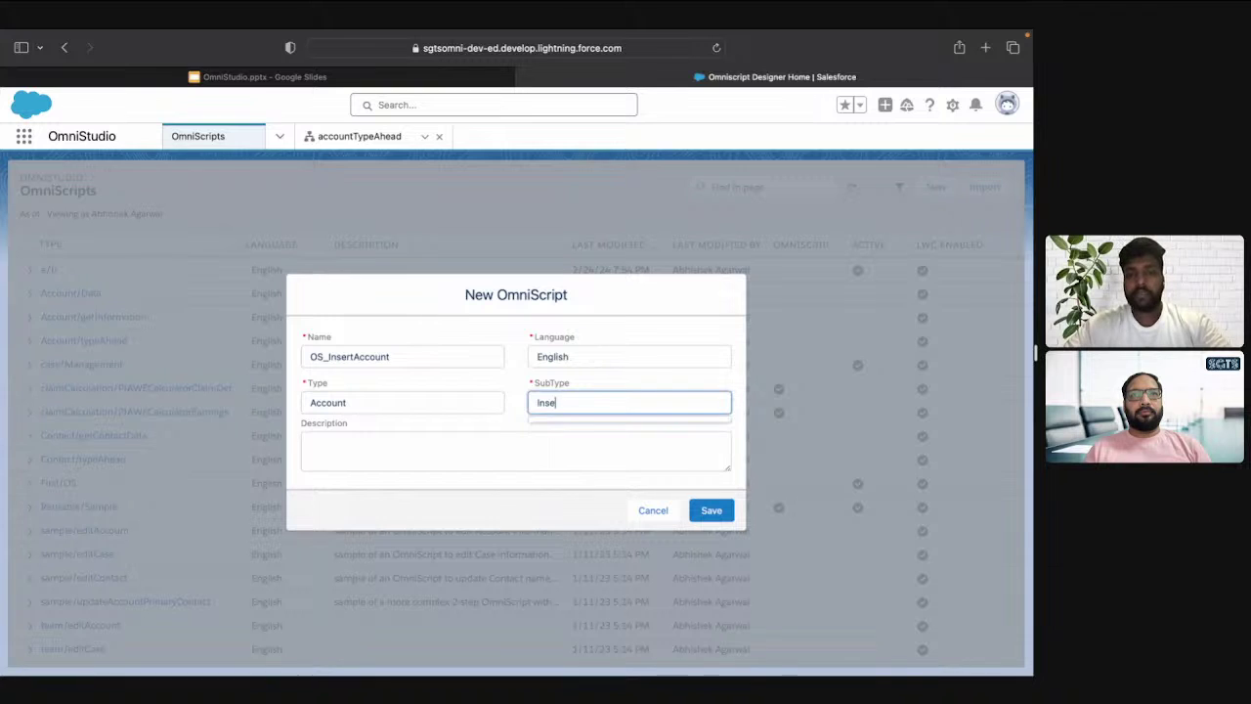
{"action": "type", "text": "rtAccount"}
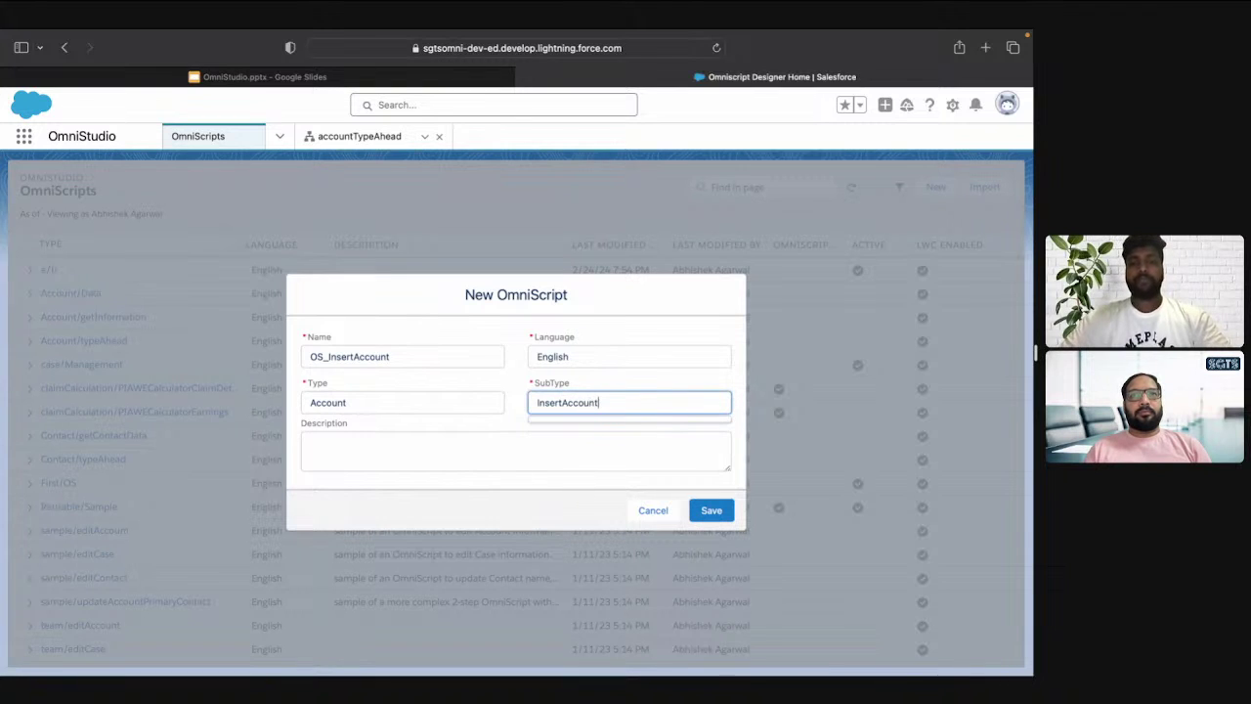
{"action": "left_click", "coordinate": [642, 383]}
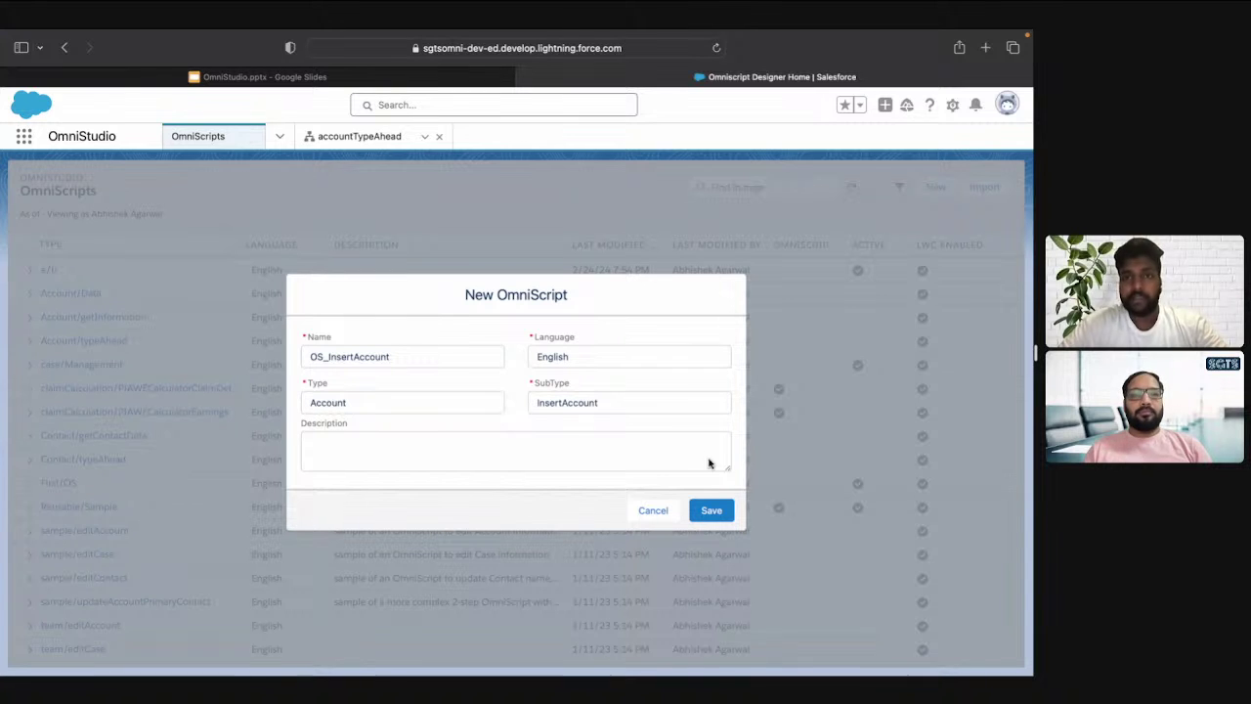
Save OS_InsertAccount and expand its default Step1 in the designer
{"action": "left_click", "coordinate": [714, 511]}
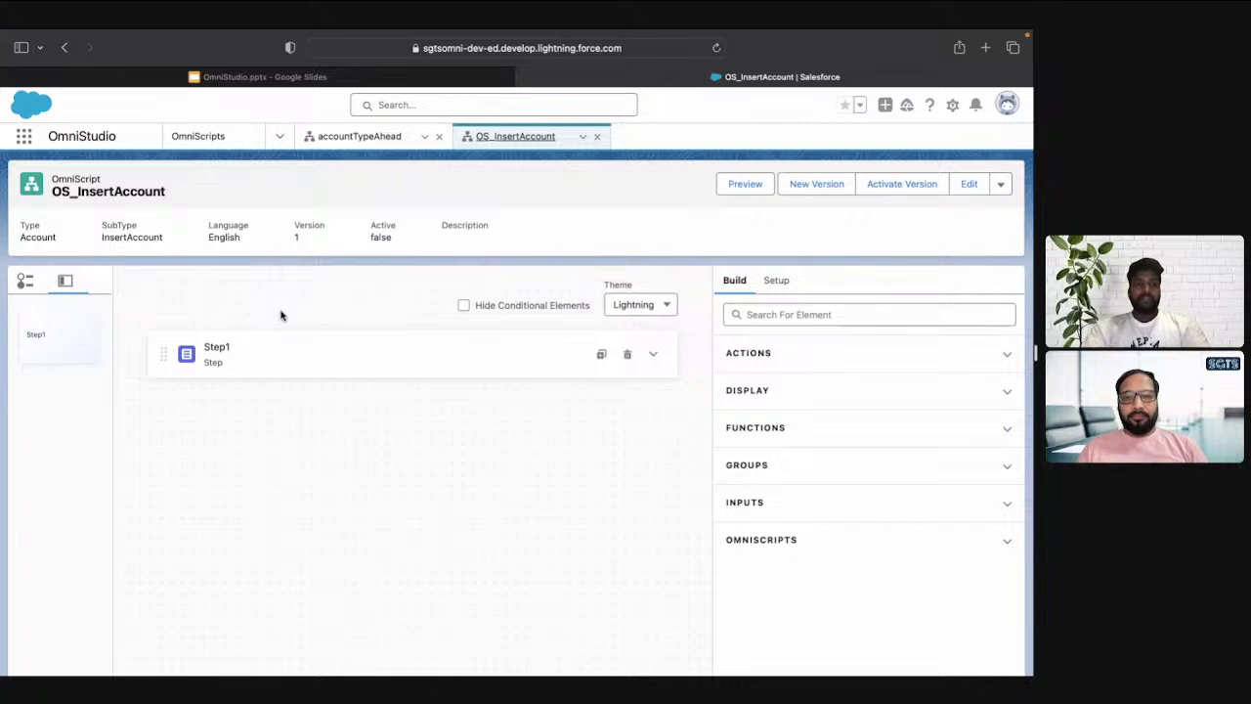
{"action": "left_click", "coordinate": [26, 282]}
{"action": "left_click", "coordinate": [76, 283]}
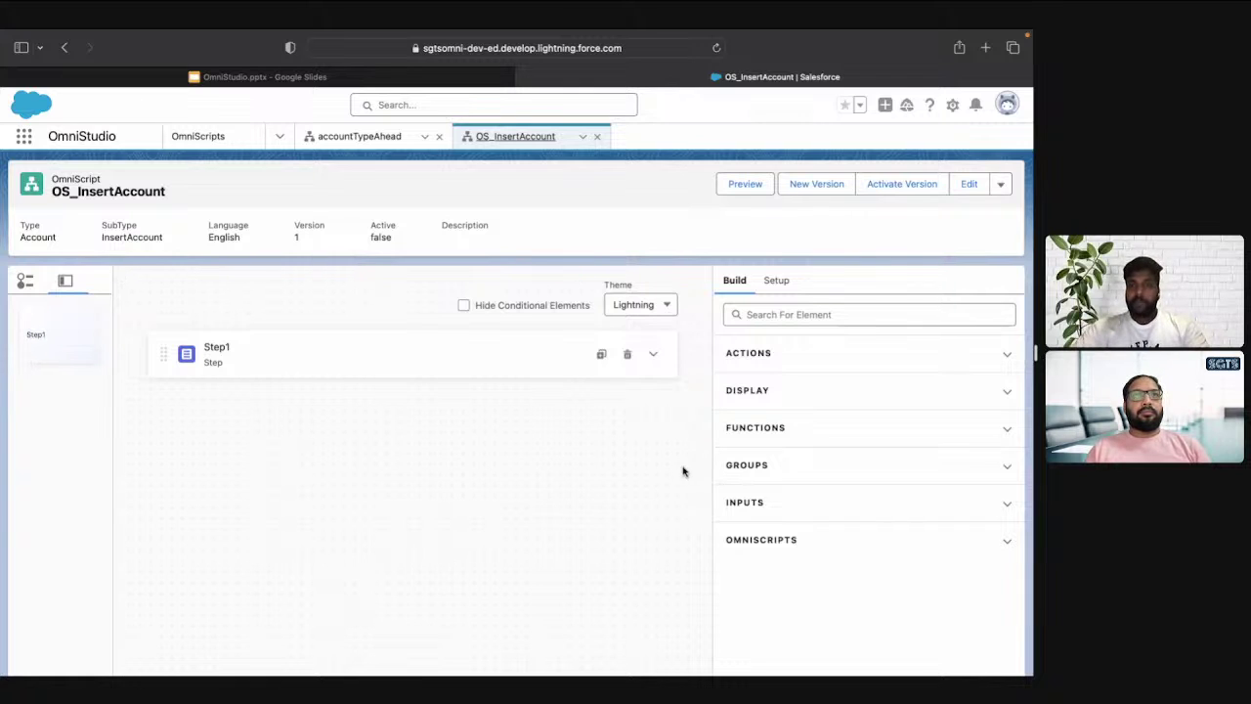
{"action": "left_click", "coordinate": [654, 354]}
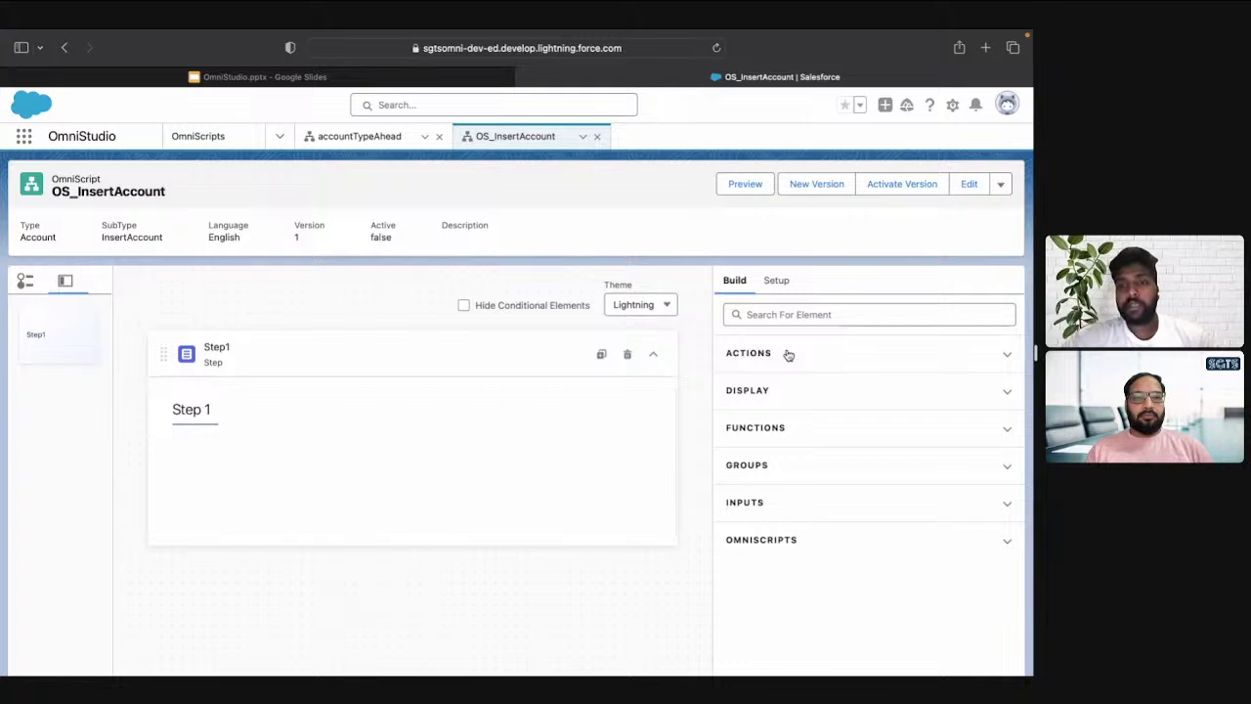
{"action": "left_click", "coordinate": [789, 354]}
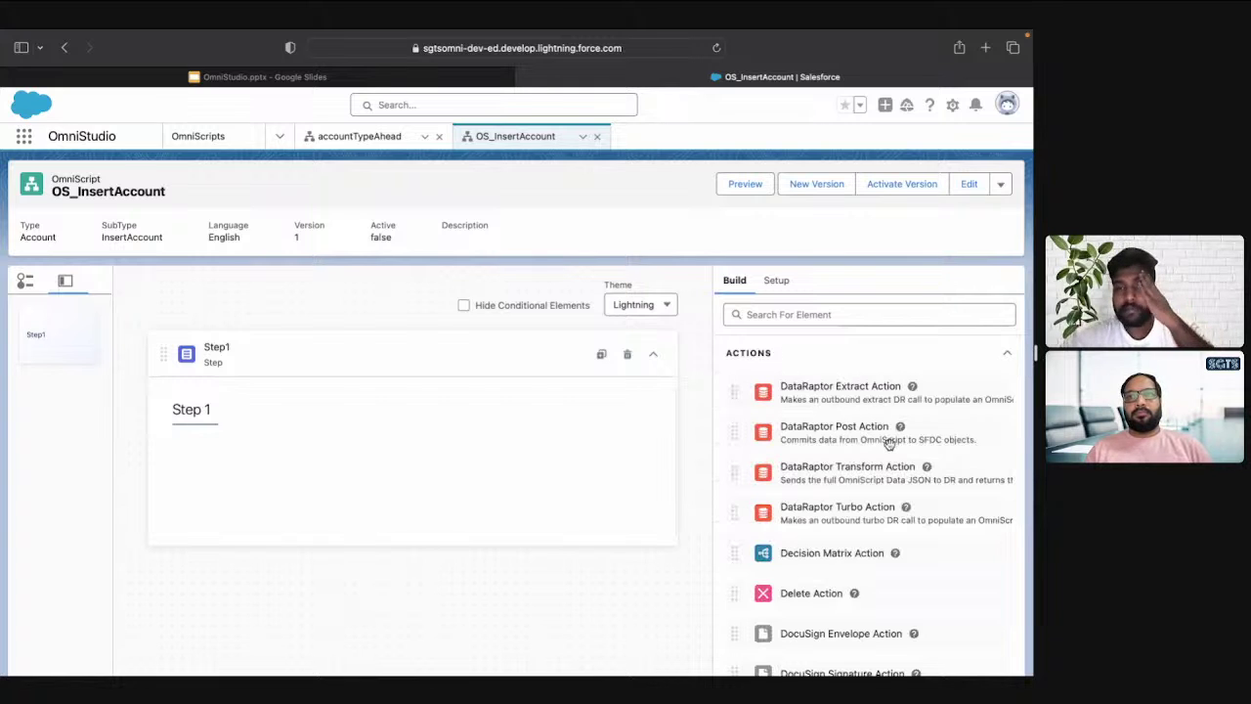
{"action": "left_click", "coordinate": [805, 353]}
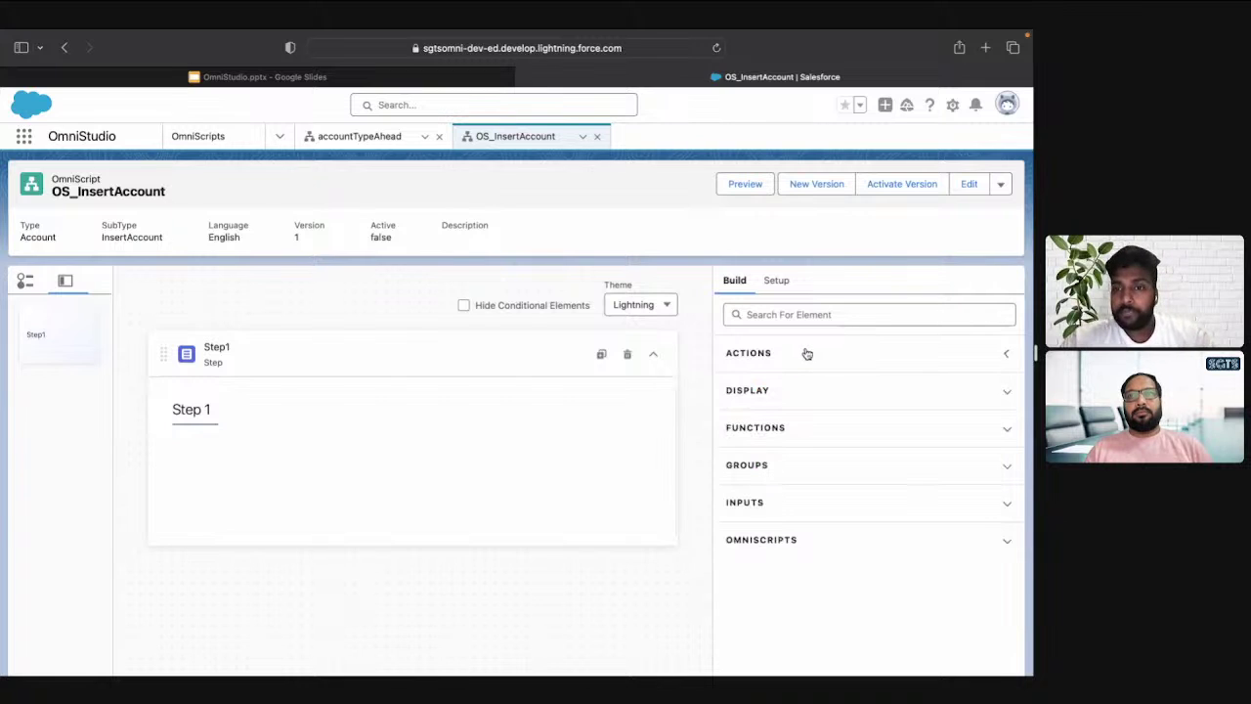
{"action": "left_click", "coordinate": [785, 510]}
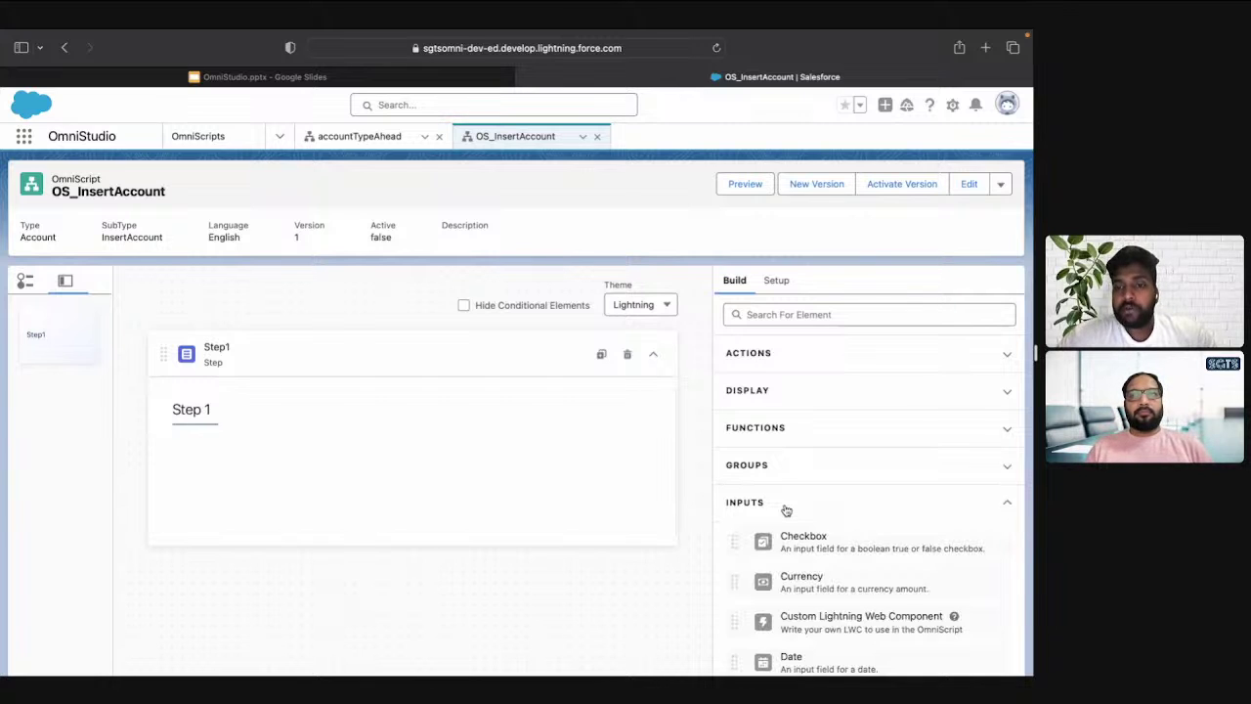
{"action": "scroll", "coordinate": [788, 509], "scroll_direction": "down", "scroll_amount": 3}
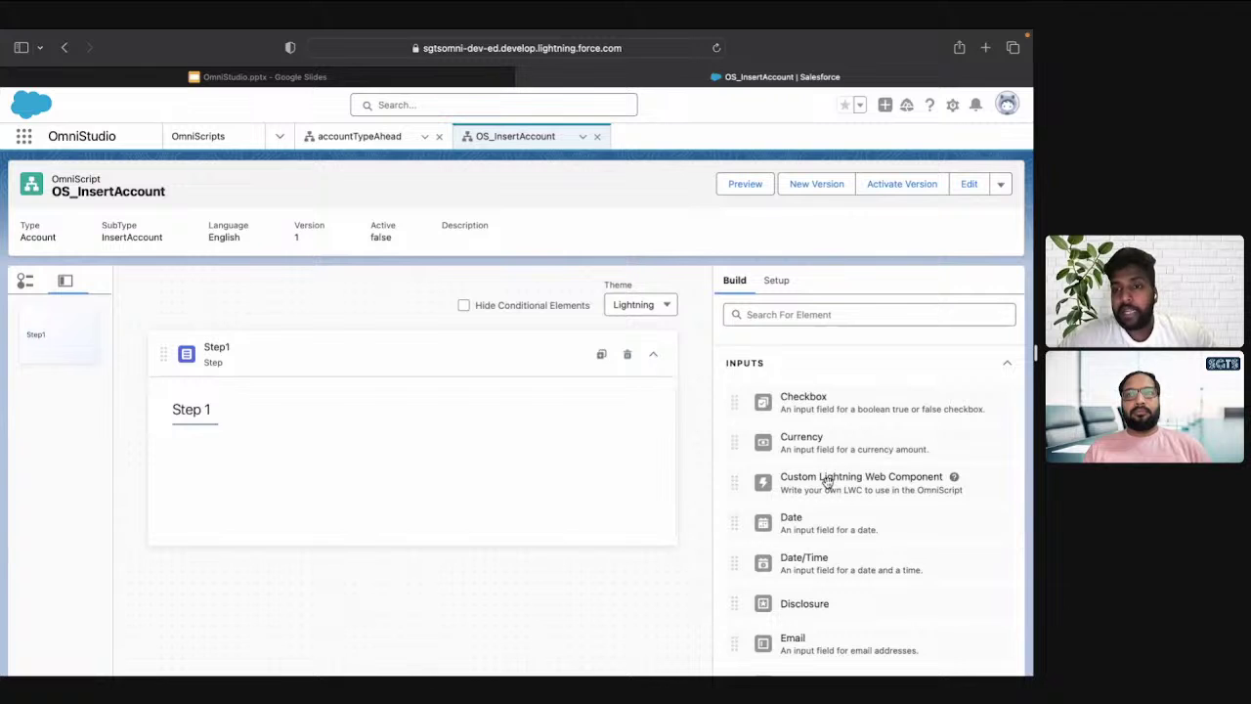
{"action": "scroll", "coordinate": [830, 482], "scroll_direction": "down", "scroll_amount": 2}
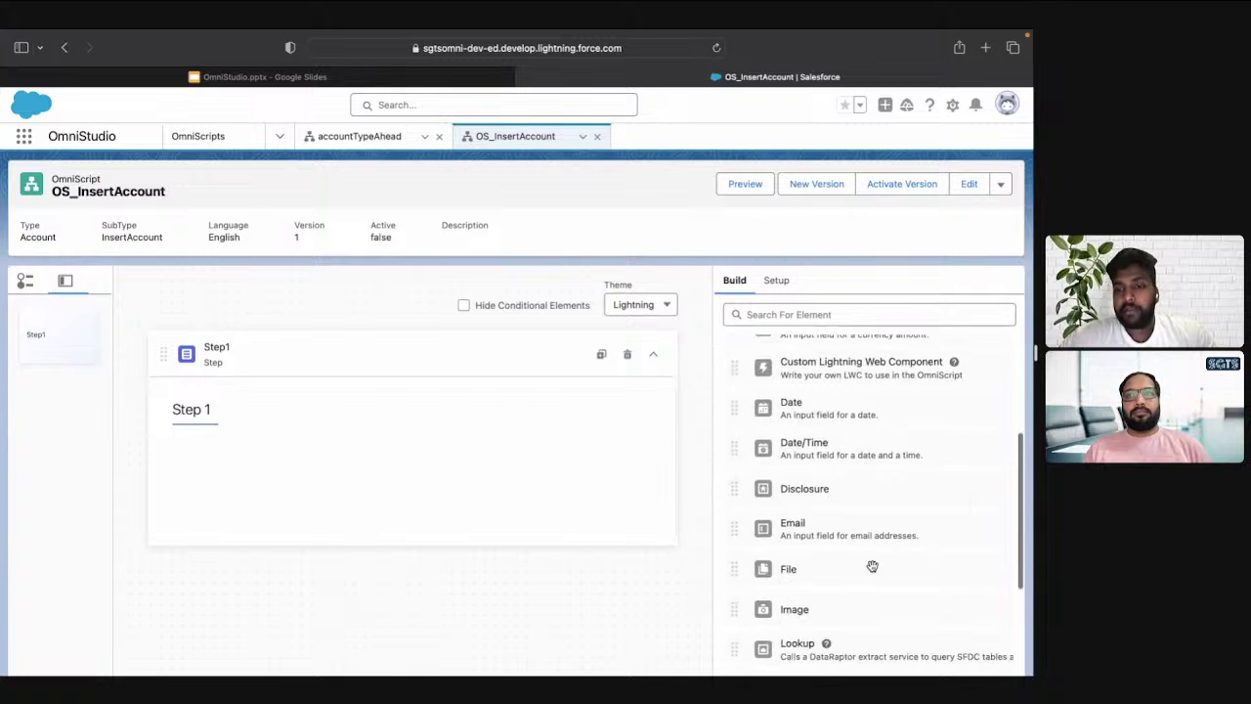
{"action": "scroll", "coordinate": [870, 565], "scroll_direction": "down", "scroll_amount": 4}
{"action": "scroll", "coordinate": [860, 543], "scroll_direction": "up", "scroll_amount": 8}
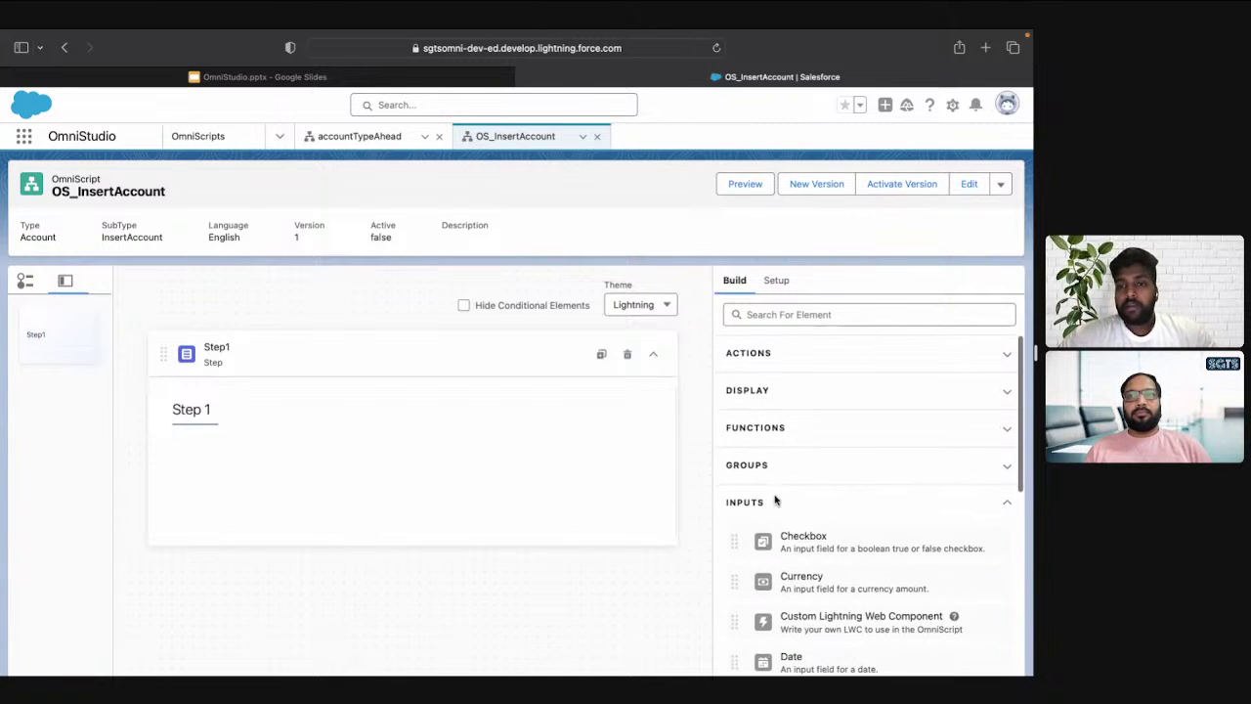
{"action": "left_click", "coordinate": [768, 510]}
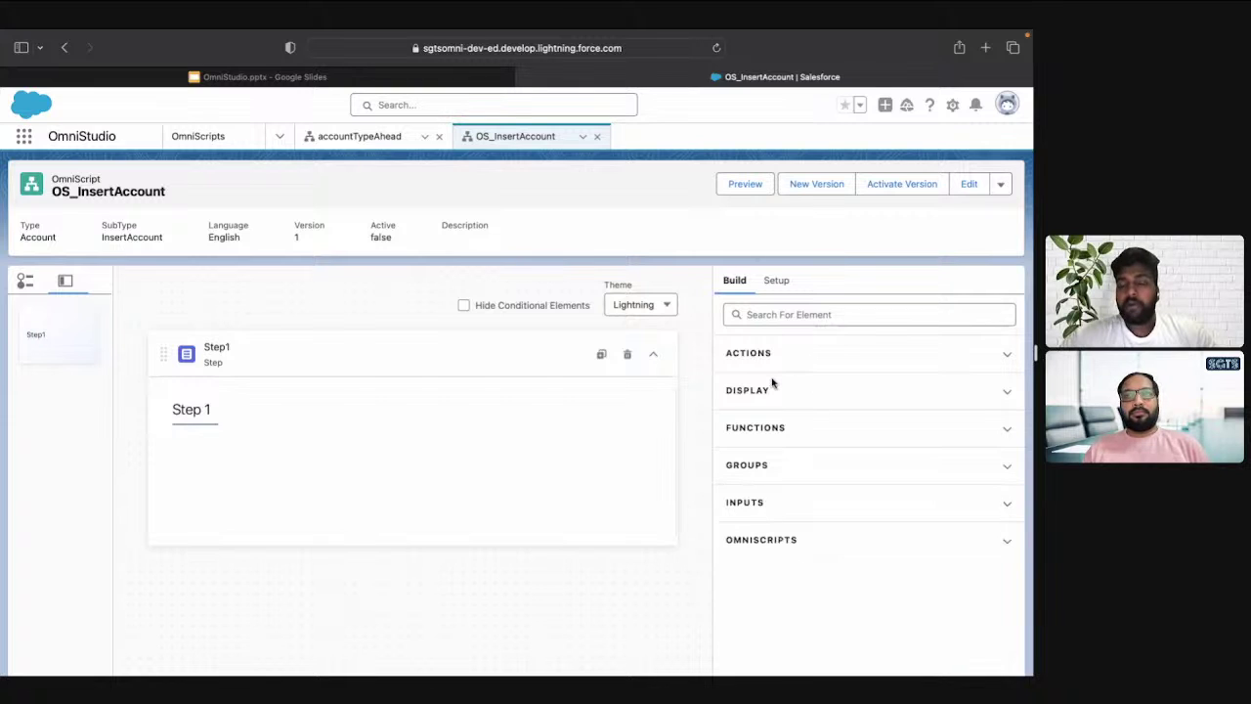
{"action": "left_click", "coordinate": [774, 281]}
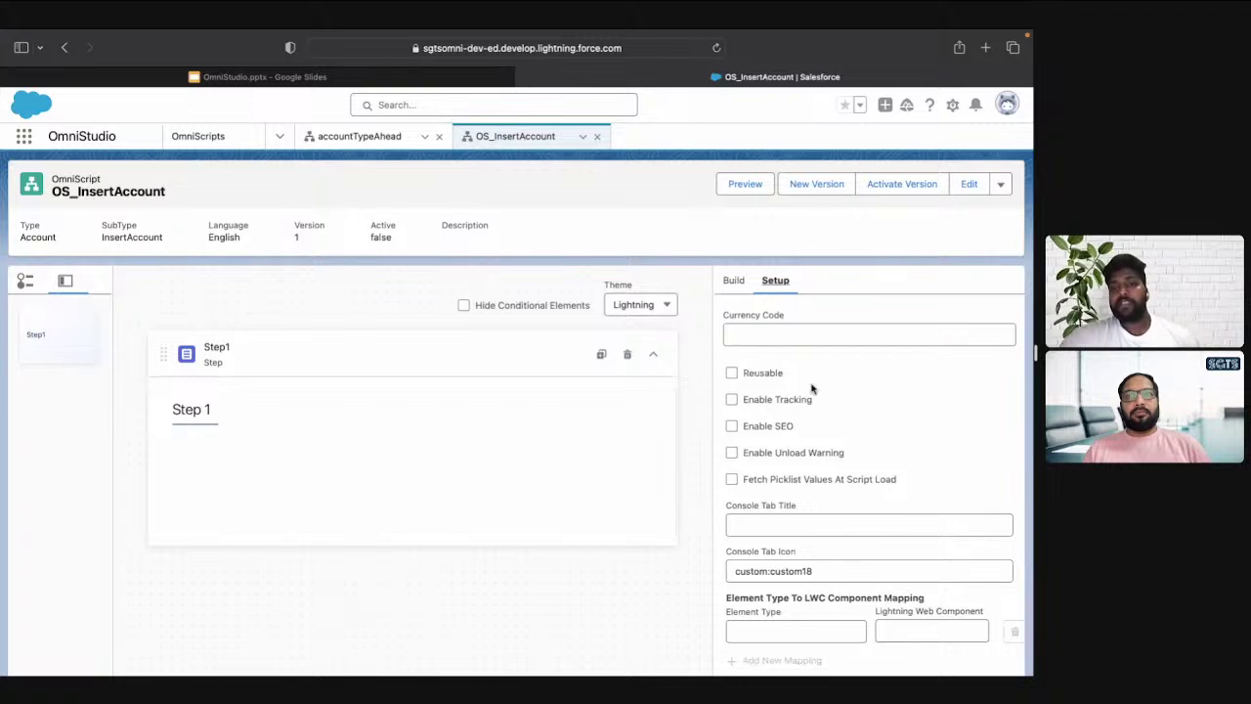
{"action": "scroll", "coordinate": [811, 390], "scroll_direction": "down", "scroll_amount": 1}
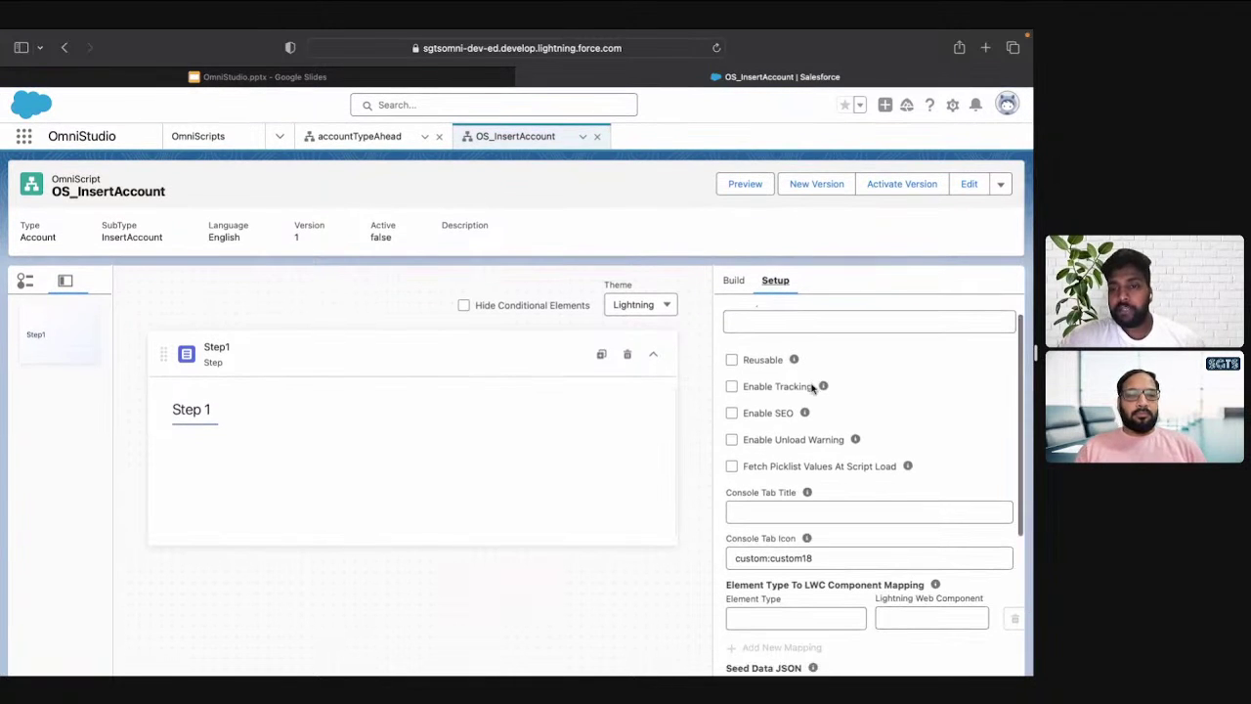
{"action": "mouse_move", "coordinate": [810, 494]}
{"action": "scroll", "coordinate": [909, 457], "scroll_direction": "down", "scroll_amount": 10}
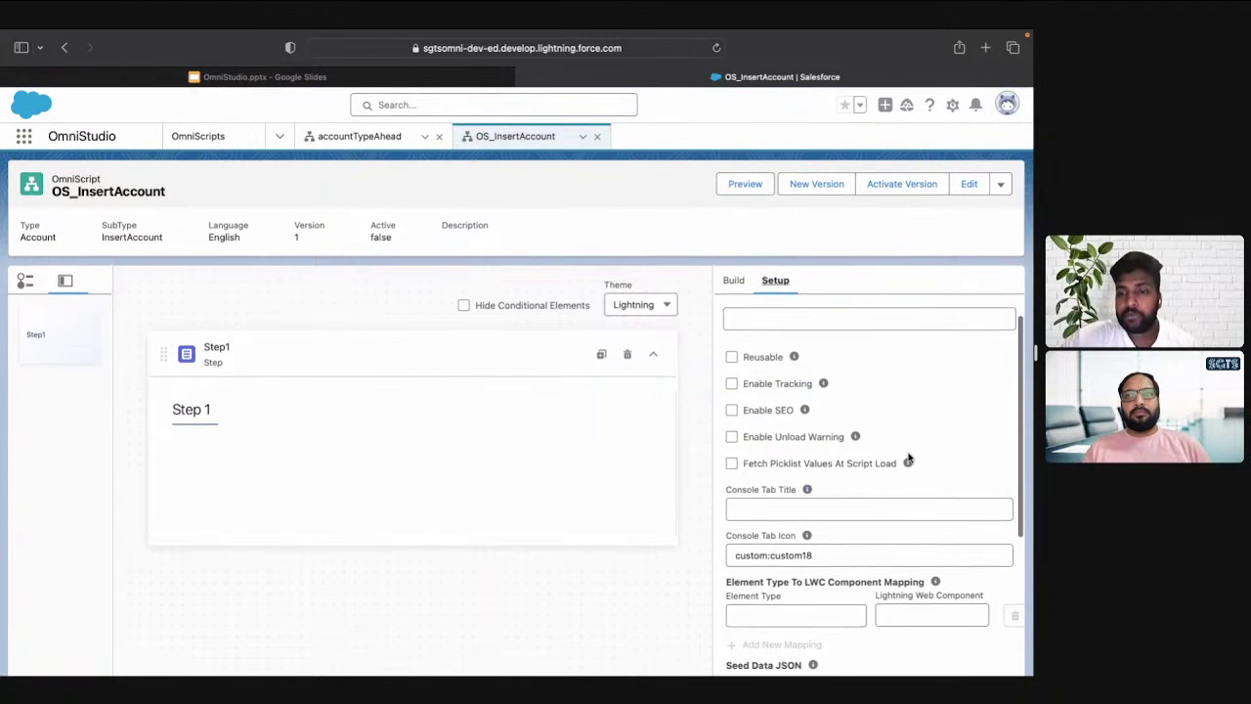
{"action": "scroll", "coordinate": [908, 457], "scroll_direction": "up", "scroll_amount": 10}
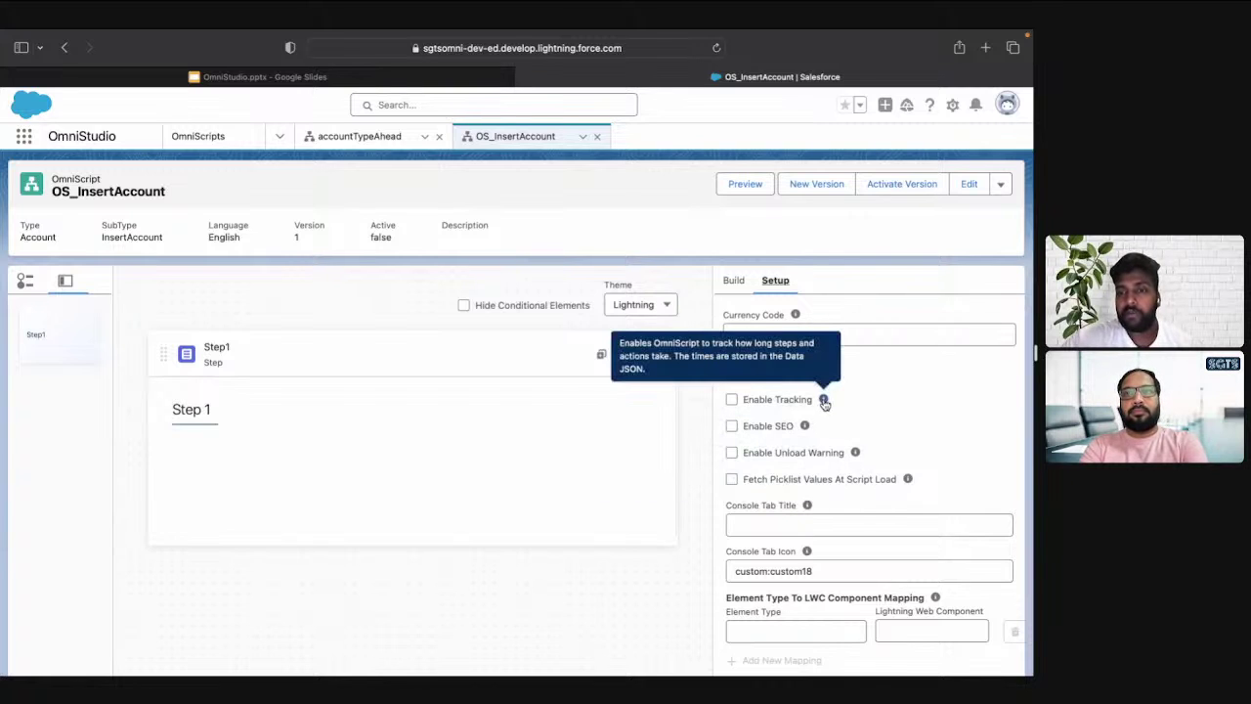
{"action": "scroll", "coordinate": [916, 442], "scroll_direction": "down", "scroll_amount": 10}
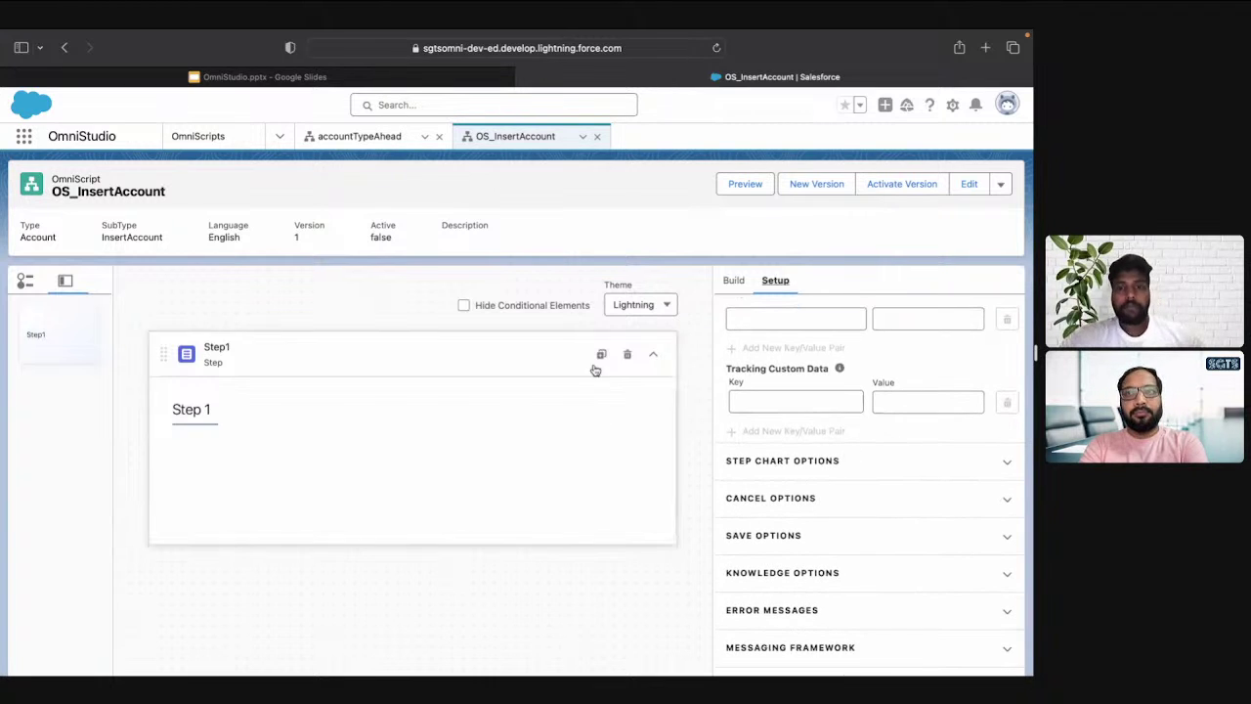
{"action": "left_click", "coordinate": [735, 280]}
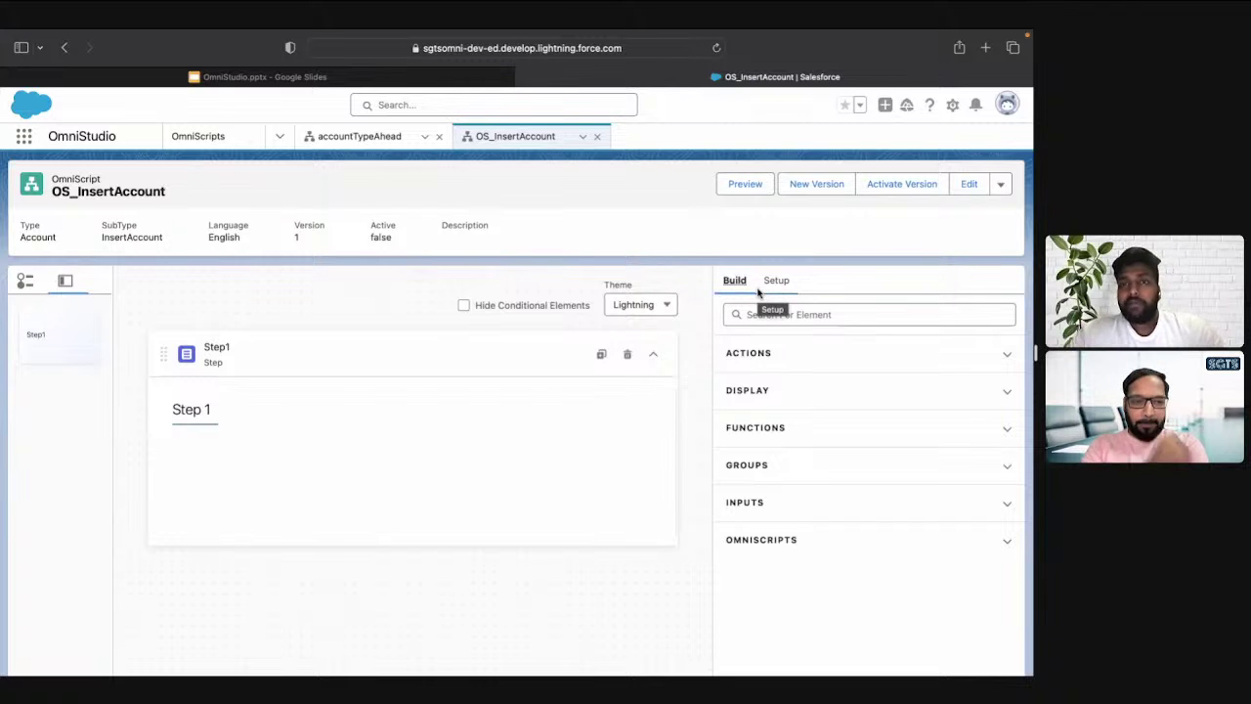
Collapse Step1, review its default properties, then return to the Build element categories
{"action": "left_click", "coordinate": [654, 356]}
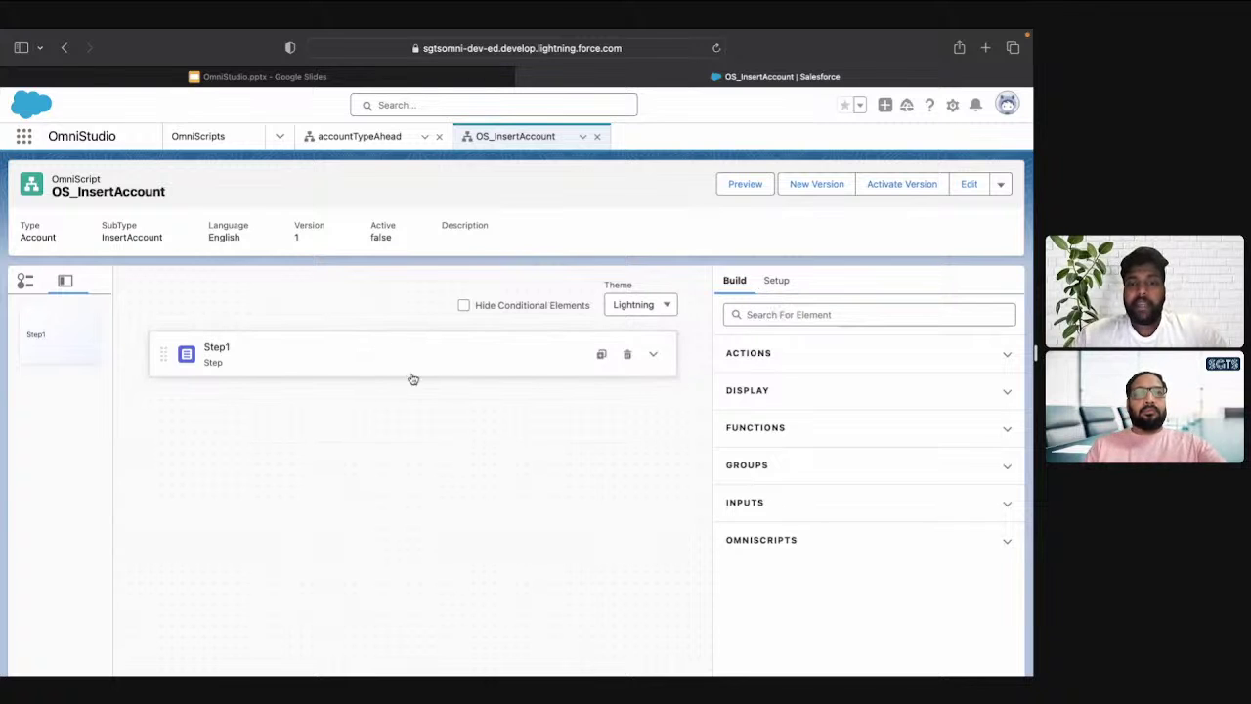
{"action": "left_click", "coordinate": [537, 358]}
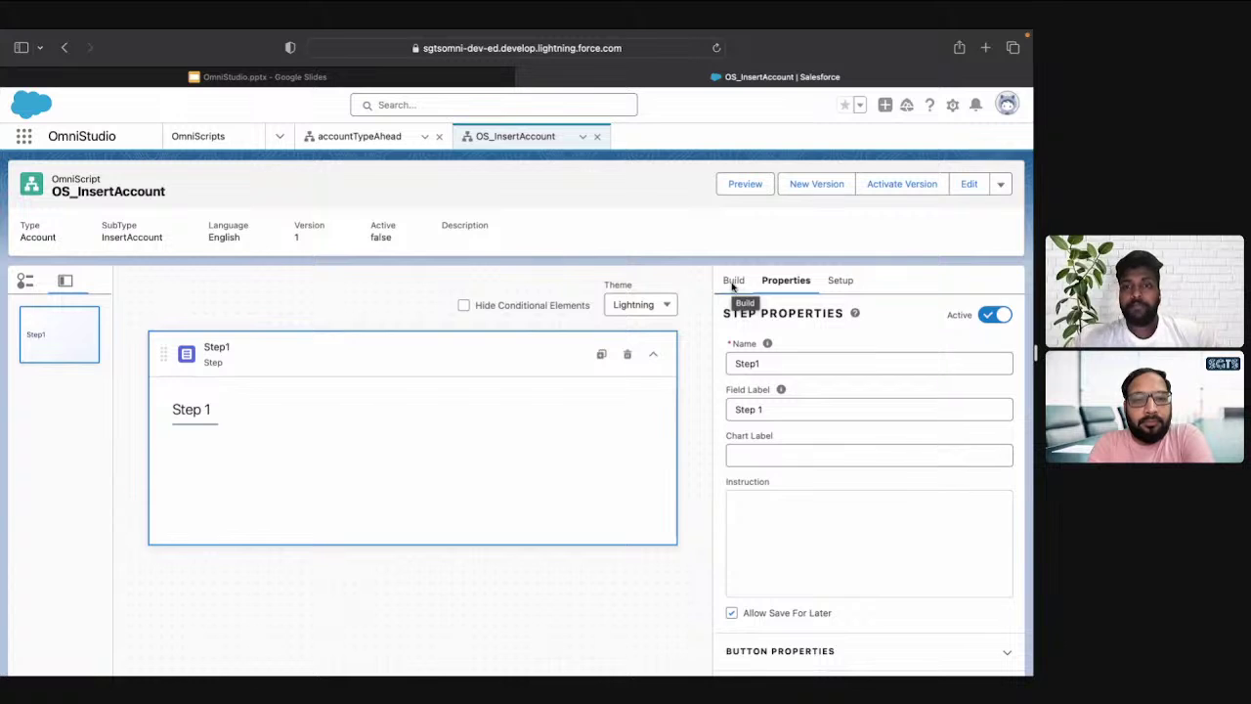
{"action": "left_click", "coordinate": [734, 281]}
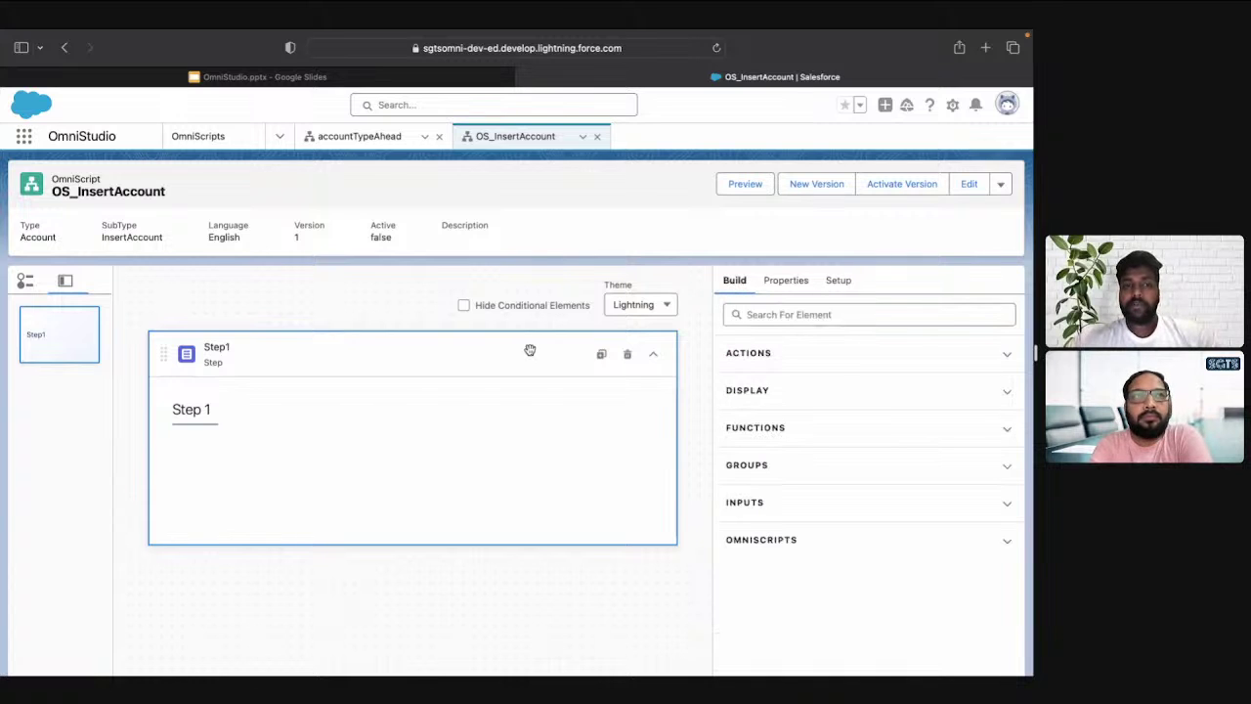
Rename the step to AccountInformation, removing the space from the typed name
{"action": "left_click", "coordinate": [794, 282]}
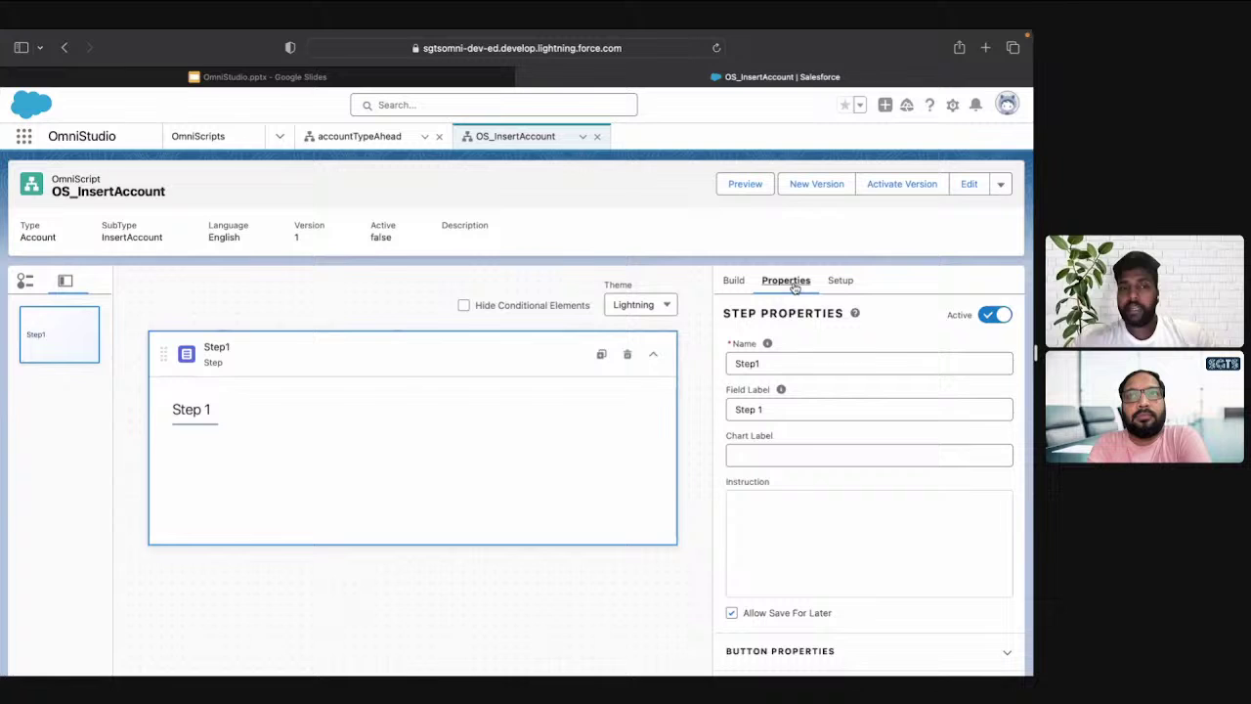
{"action": "double_click", "coordinate": [766, 359]}
{"action": "type", "text": "Acco"}
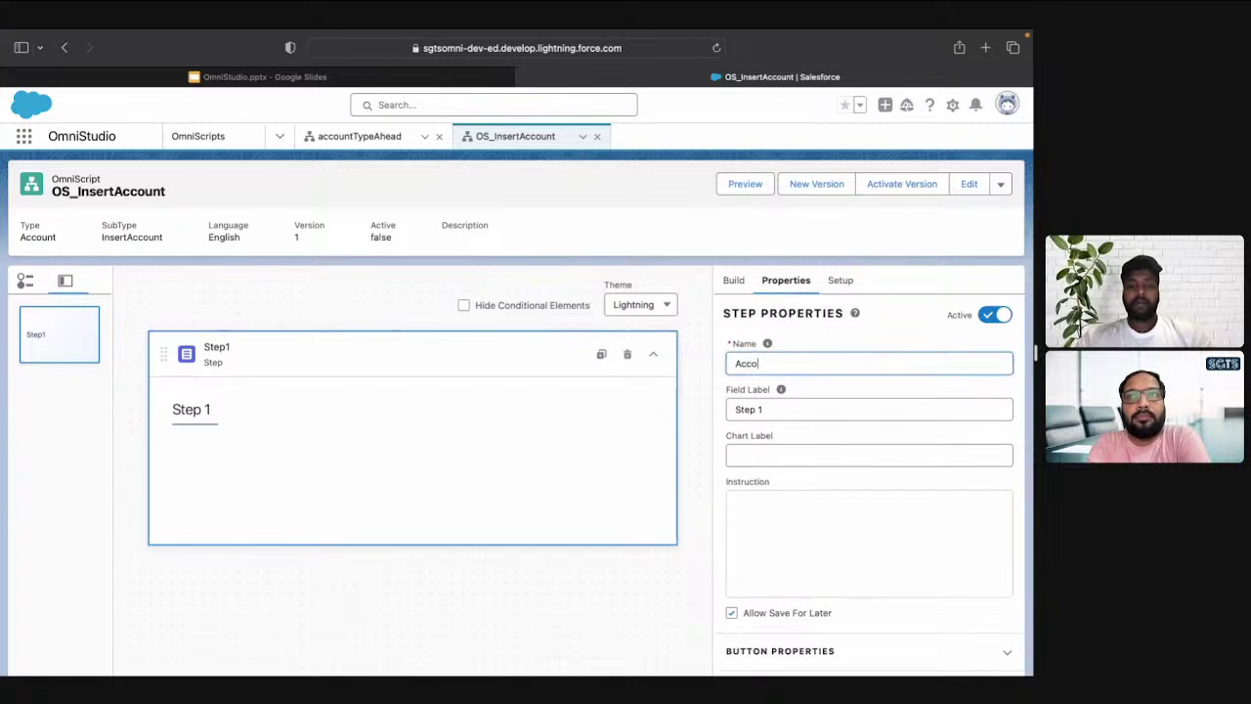
{"action": "type", "text": "unt Info"}
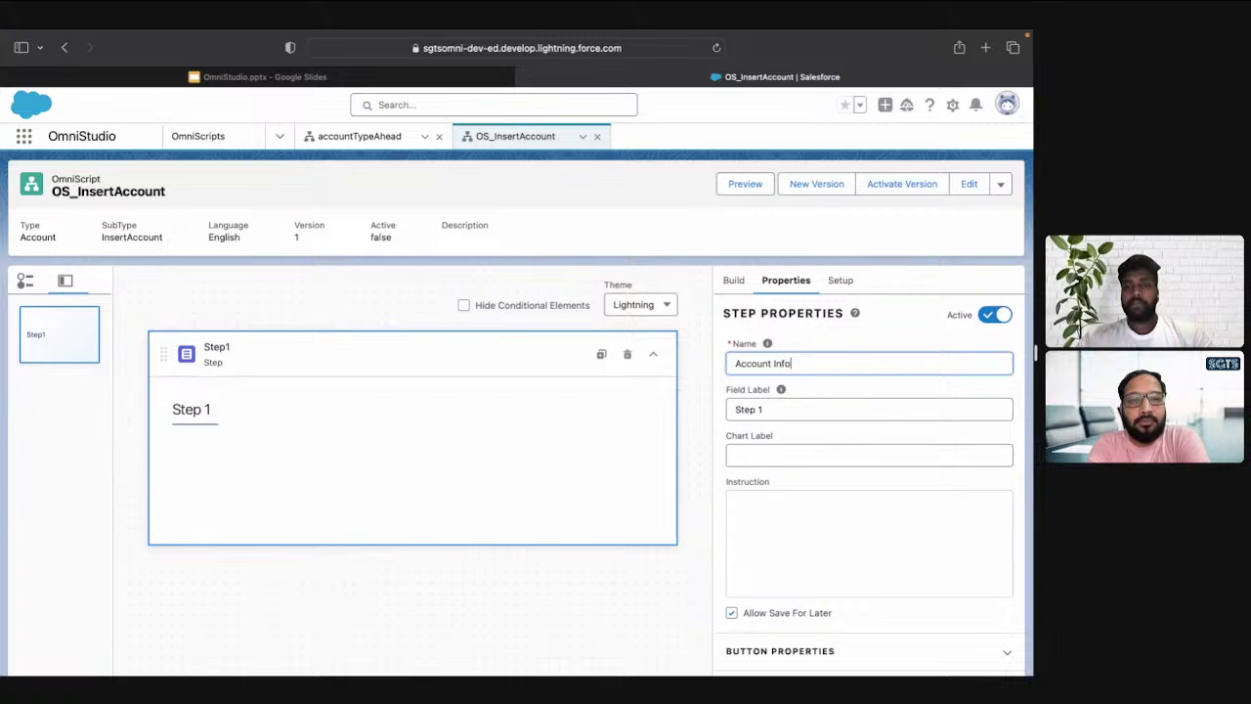
{"action": "type", "text": "rmation"}
{"action": "key", "text": "Tab"}
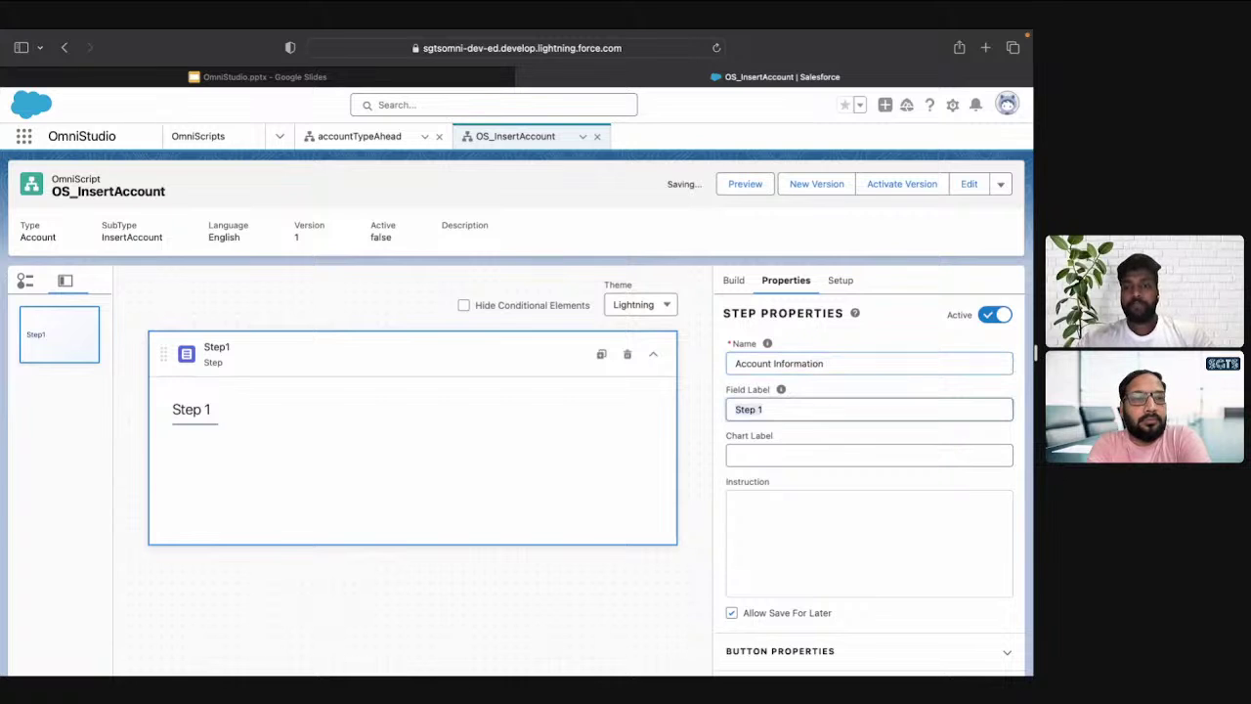
{"action": "mouse_move", "coordinate": [767, 345]}
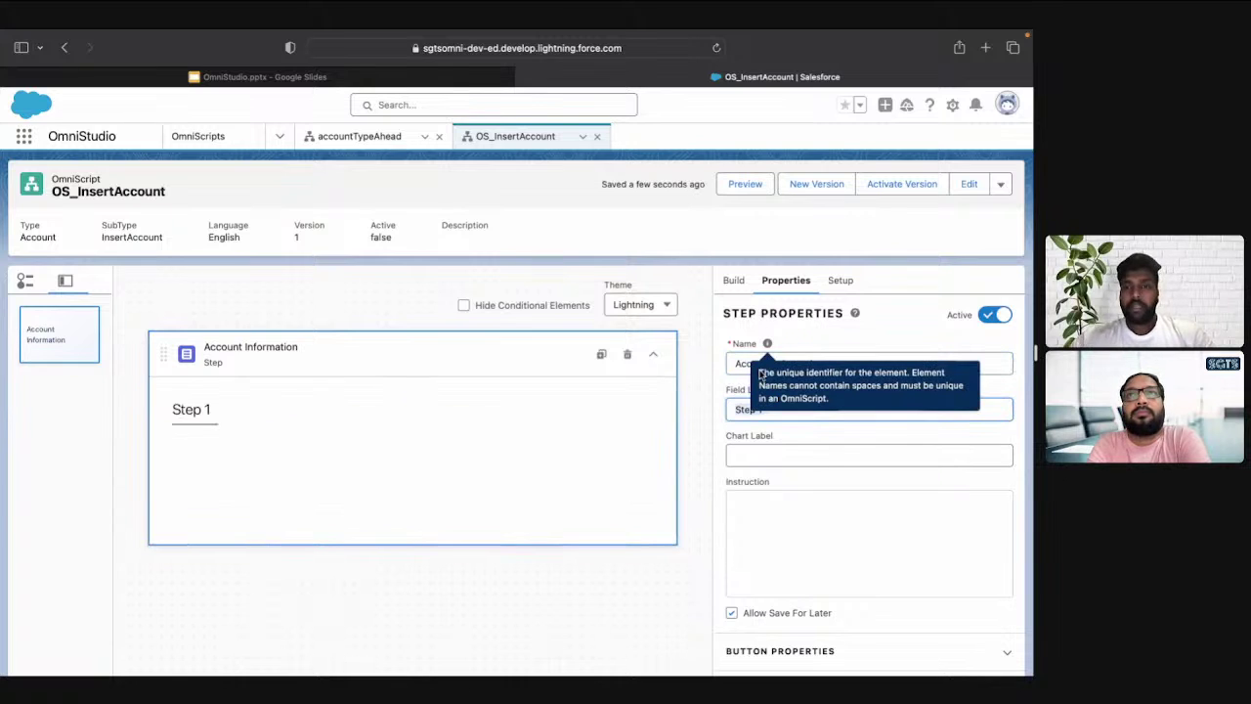
{"action": "left_click", "coordinate": [795, 365]}
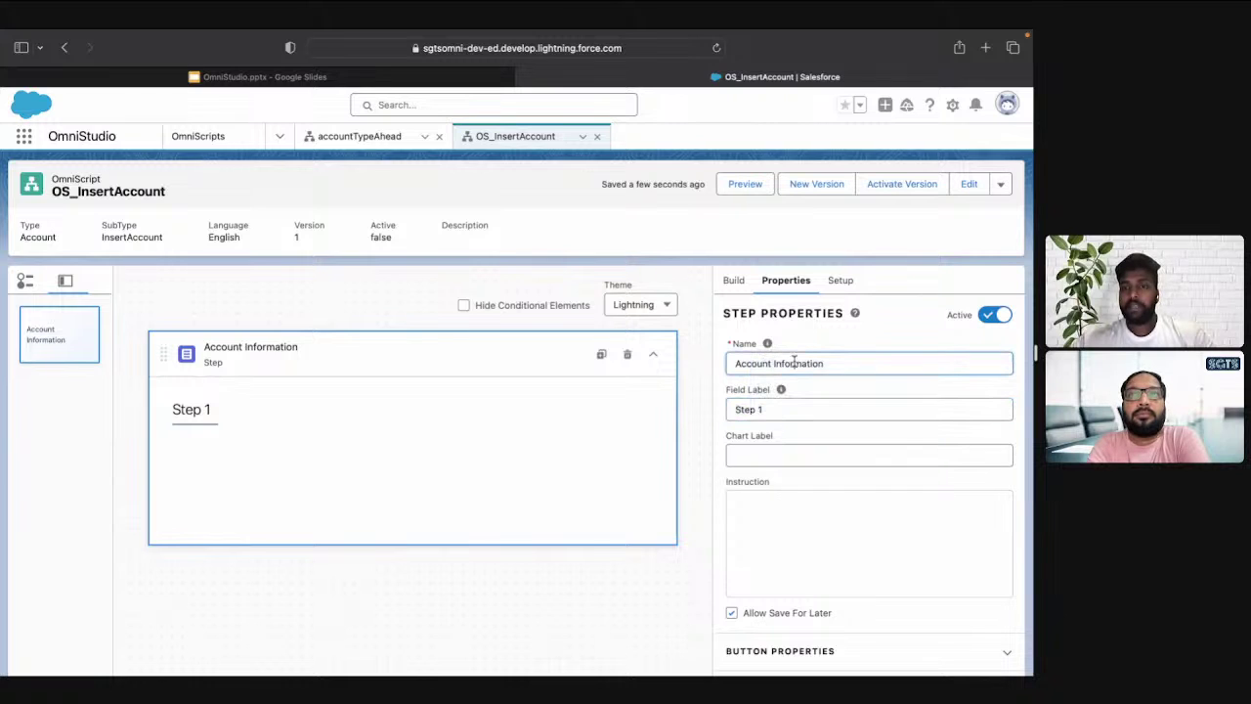
{"action": "left_click", "coordinate": [772, 364]}
{"action": "key", "text": "BackSpace"}
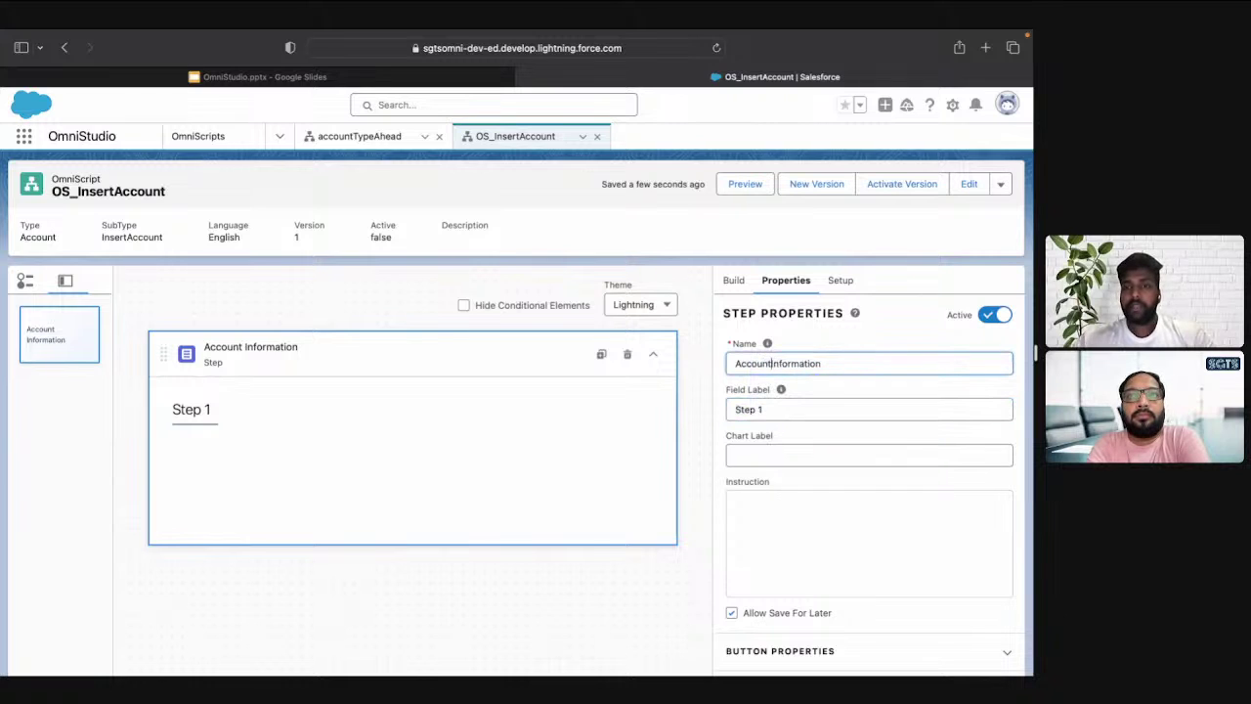
{"action": "key", "text": "super+a"}
{"action": "key", "text": "super+c"}
Set the step's field label to Account Information and expand Button Properties
{"action": "left_click", "coordinate": [798, 413]}
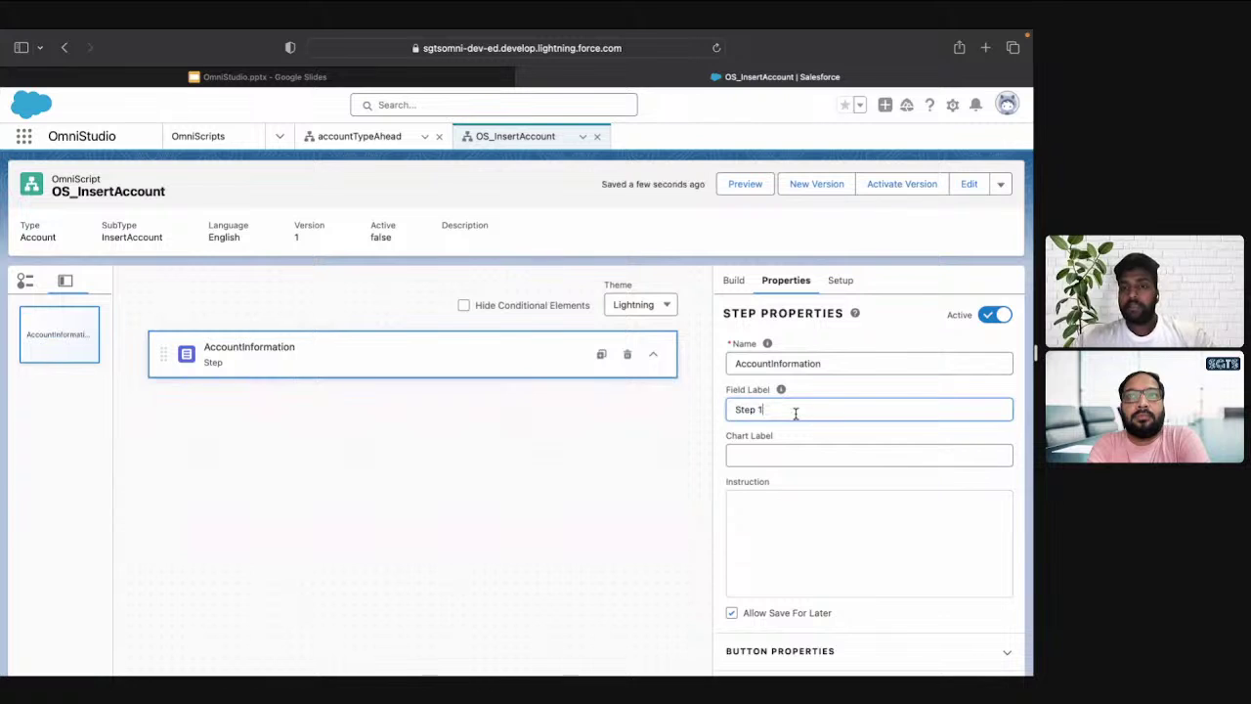
{"action": "key", "text": "super+a"}
{"action": "key", "text": "super+v"}
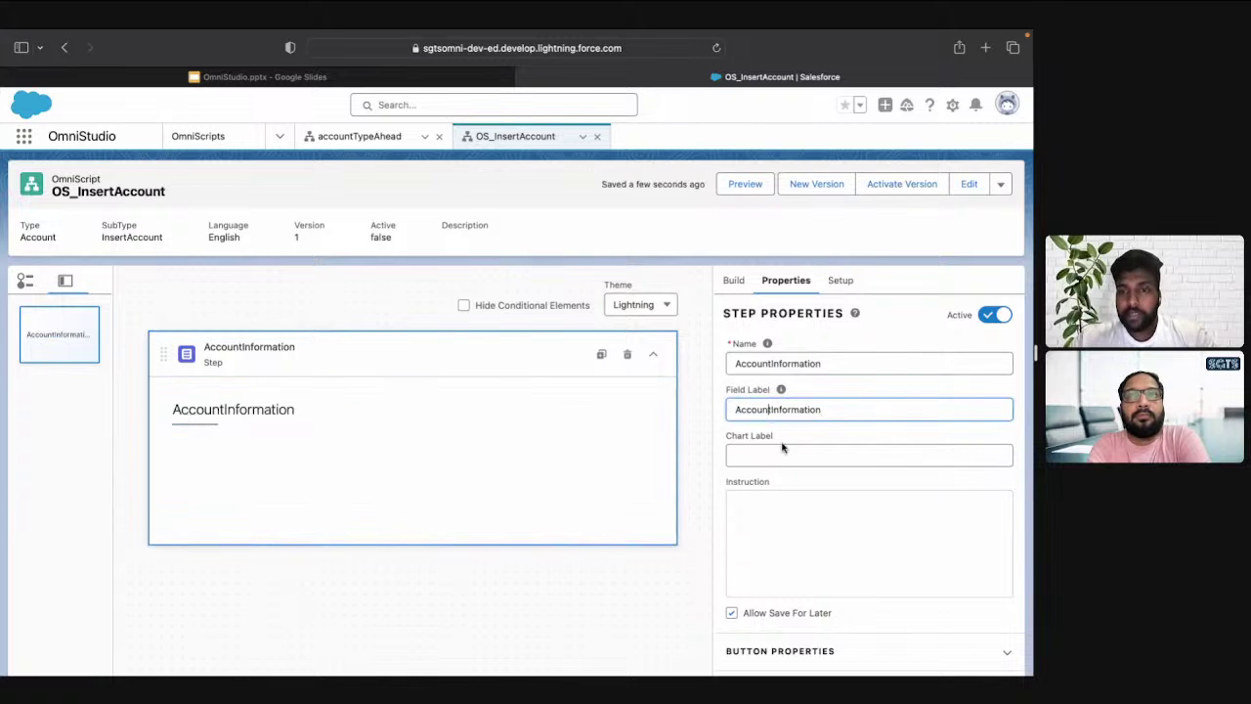
{"action": "left_click", "coordinate": [774, 410]}
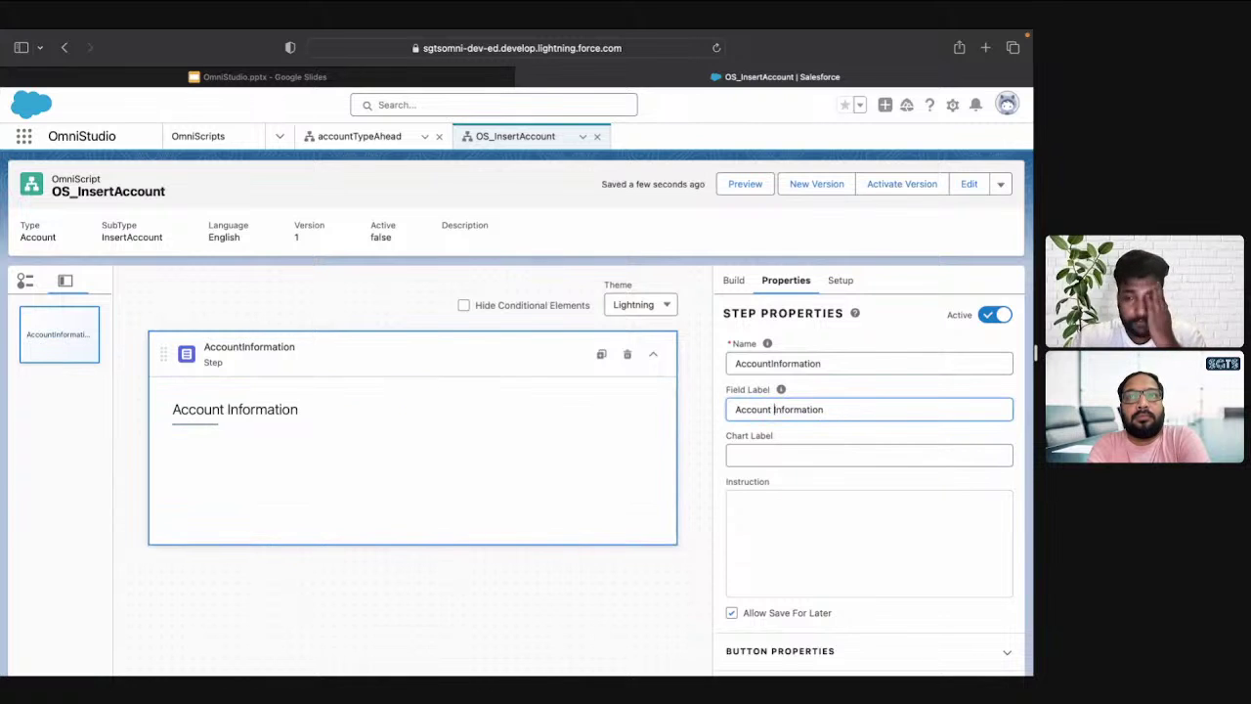
{"action": "left_click", "coordinate": [877, 553]}
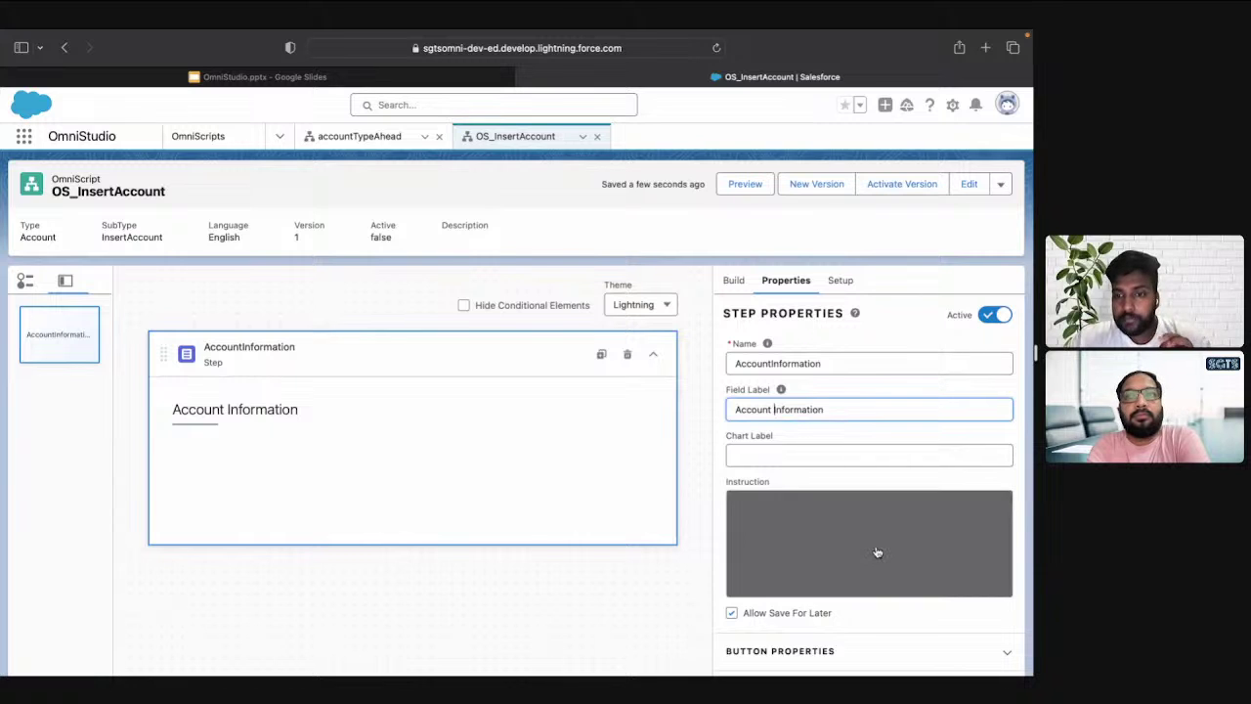
{"action": "scroll", "coordinate": [877, 552], "scroll_direction": "down", "scroll_amount": 4}
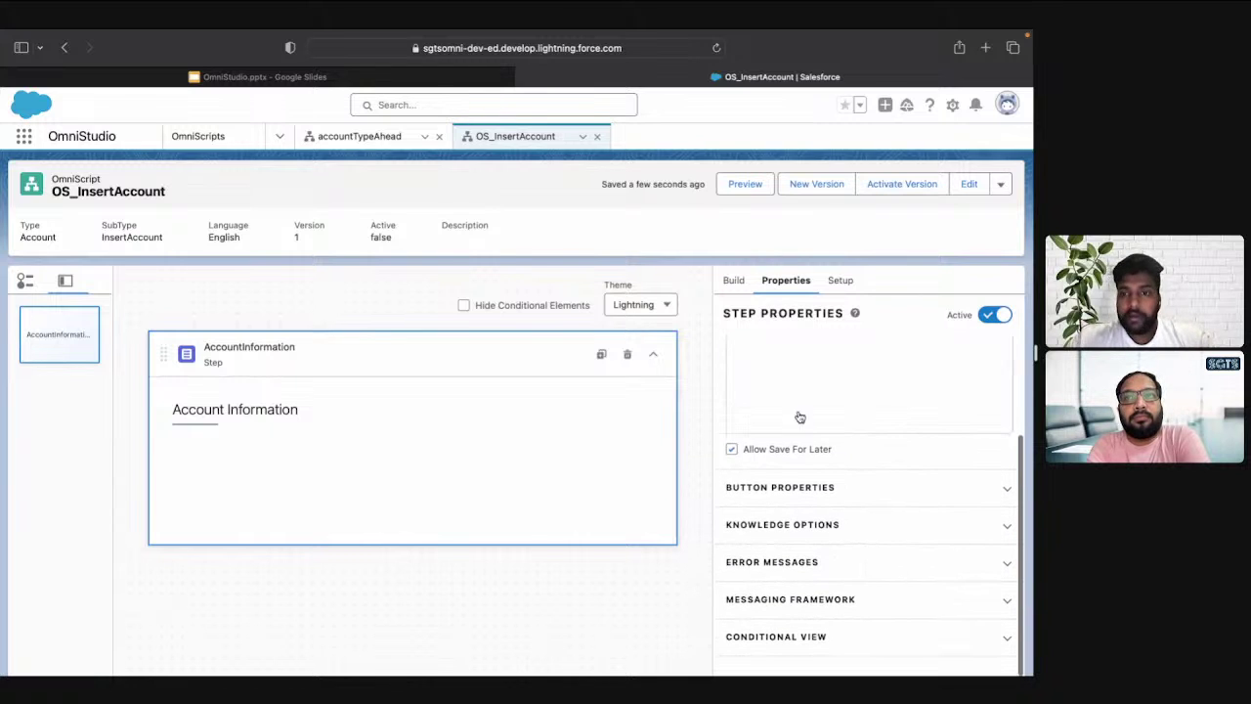
{"action": "left_click", "coordinate": [793, 488]}
{"action": "scroll", "coordinate": [791, 493], "scroll_direction": "down", "scroll_amount": 2}
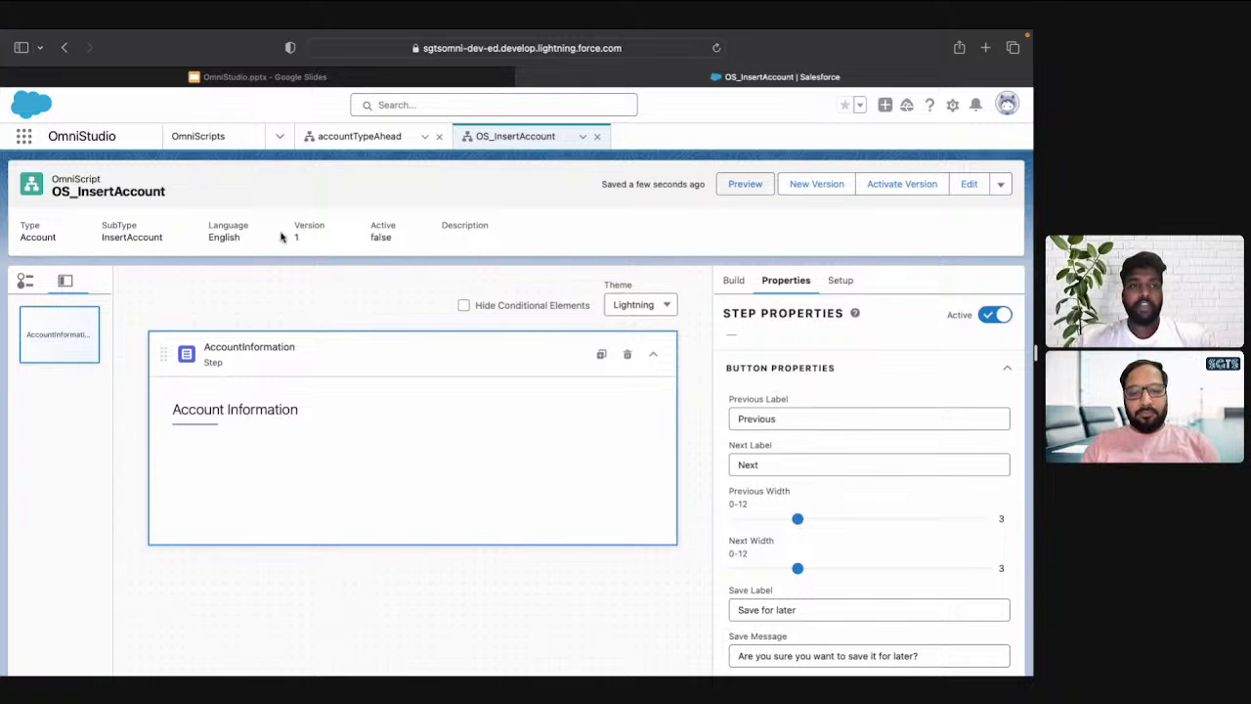
{"action": "left_click", "coordinate": [746, 186]}
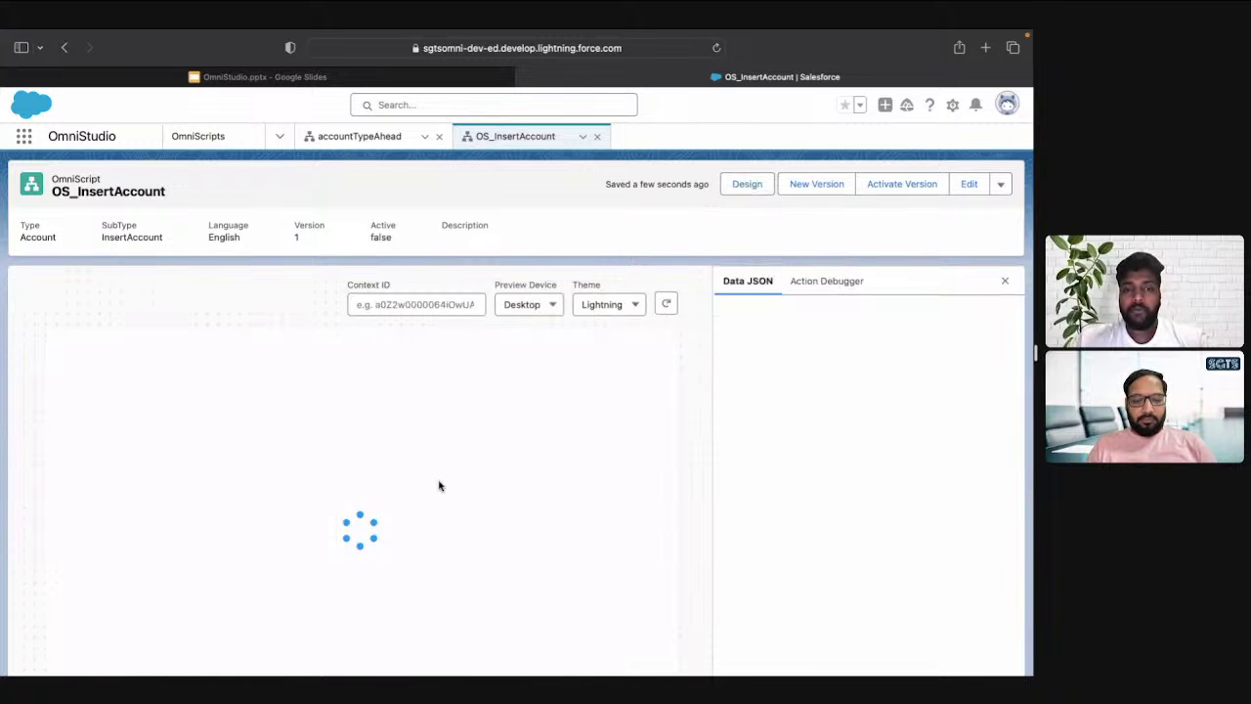
{"action": "scroll", "coordinate": [438, 486], "scroll_direction": "down", "scroll_amount": 1}
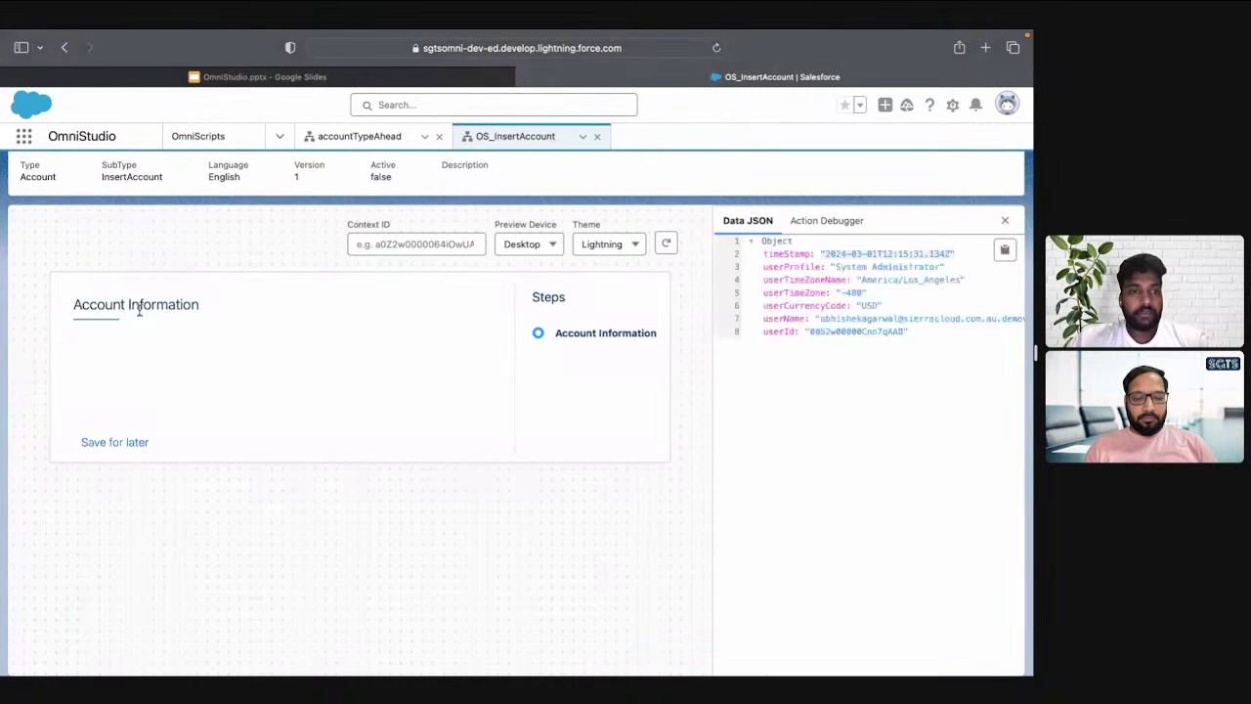
{"action": "double_click", "coordinate": [91, 305]}
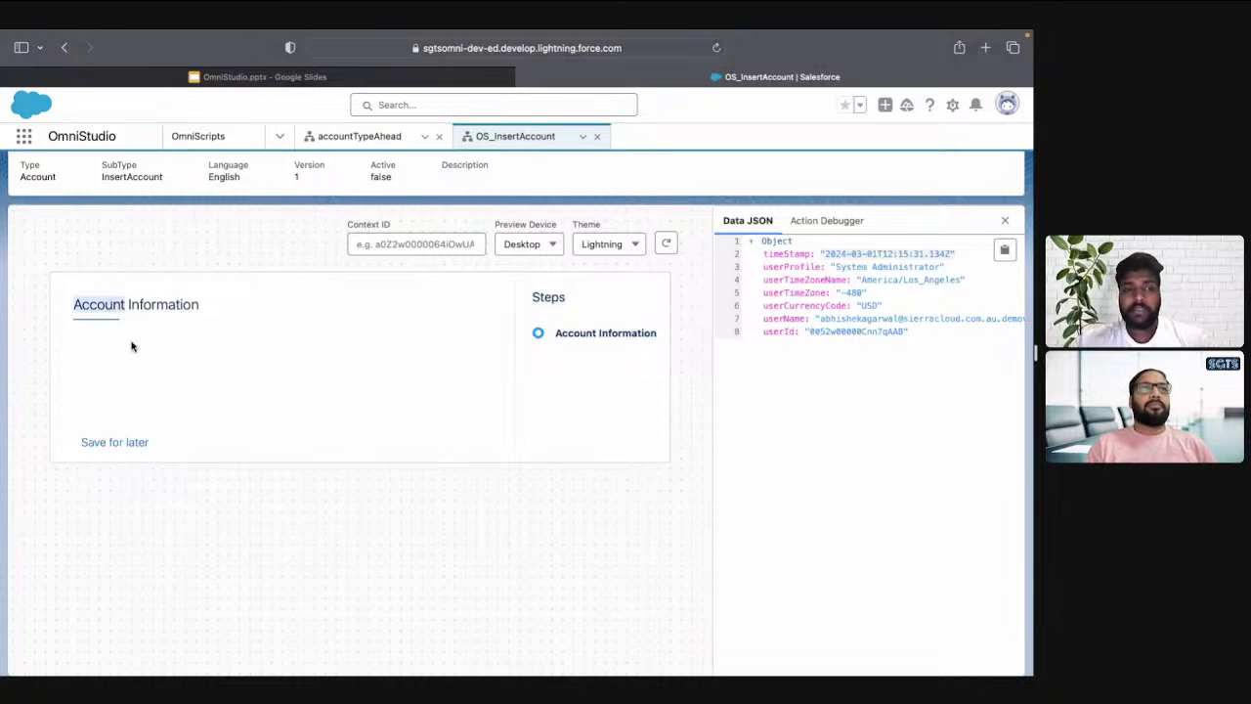
{"action": "double_click", "coordinate": [538, 296]}
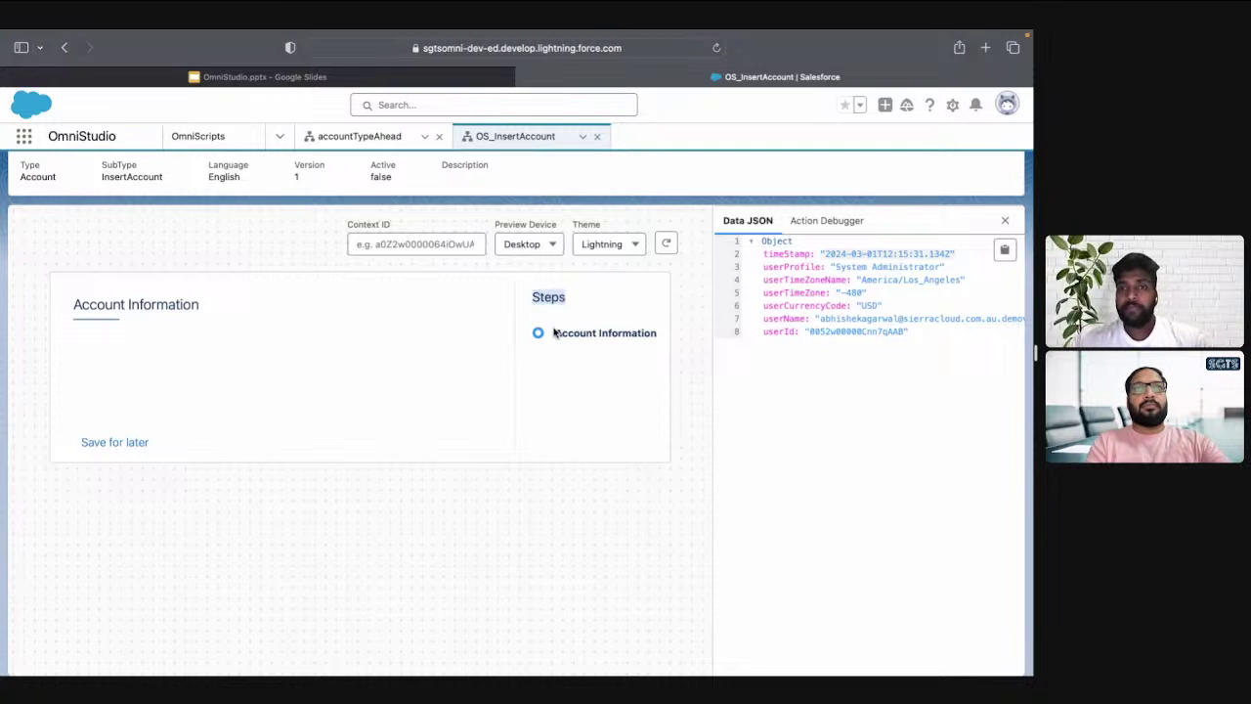
{"action": "scroll", "coordinate": [554, 333], "scroll_direction": "up", "scroll_amount": 1}
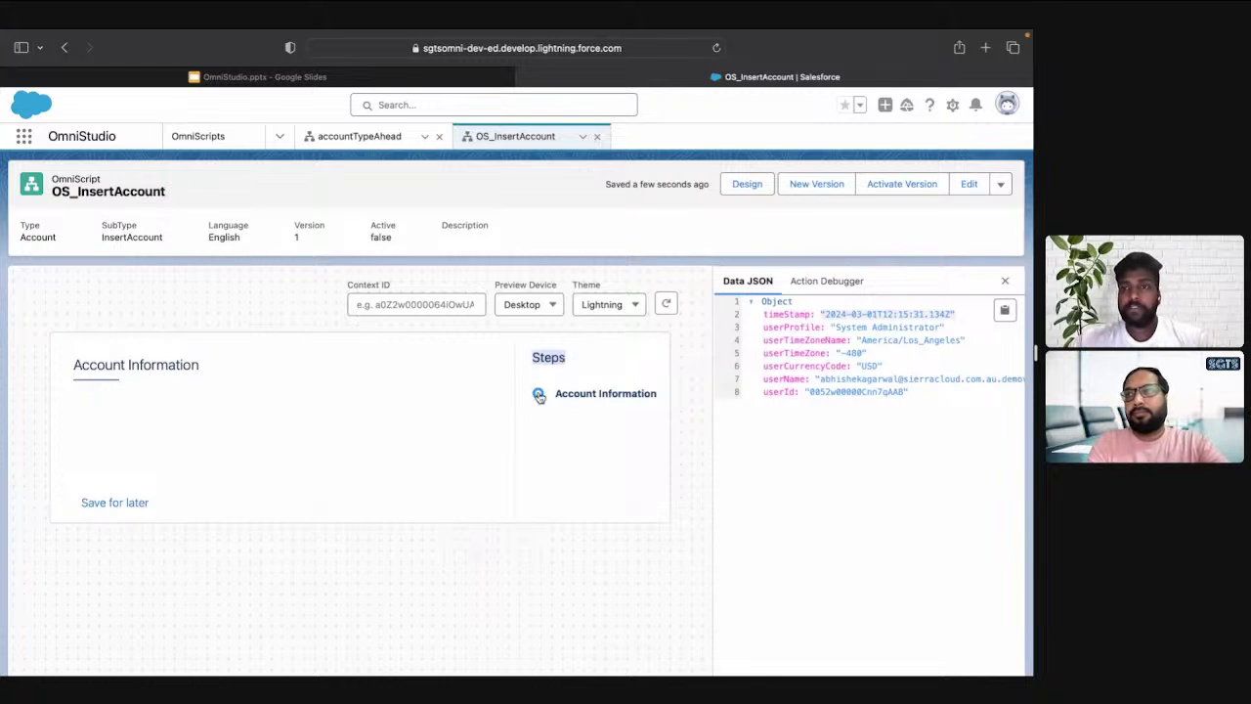
Add a Text1 text input and a Select1 dropdown from Inputs onto the Account Information step
{"action": "left_click", "coordinate": [747, 186]}
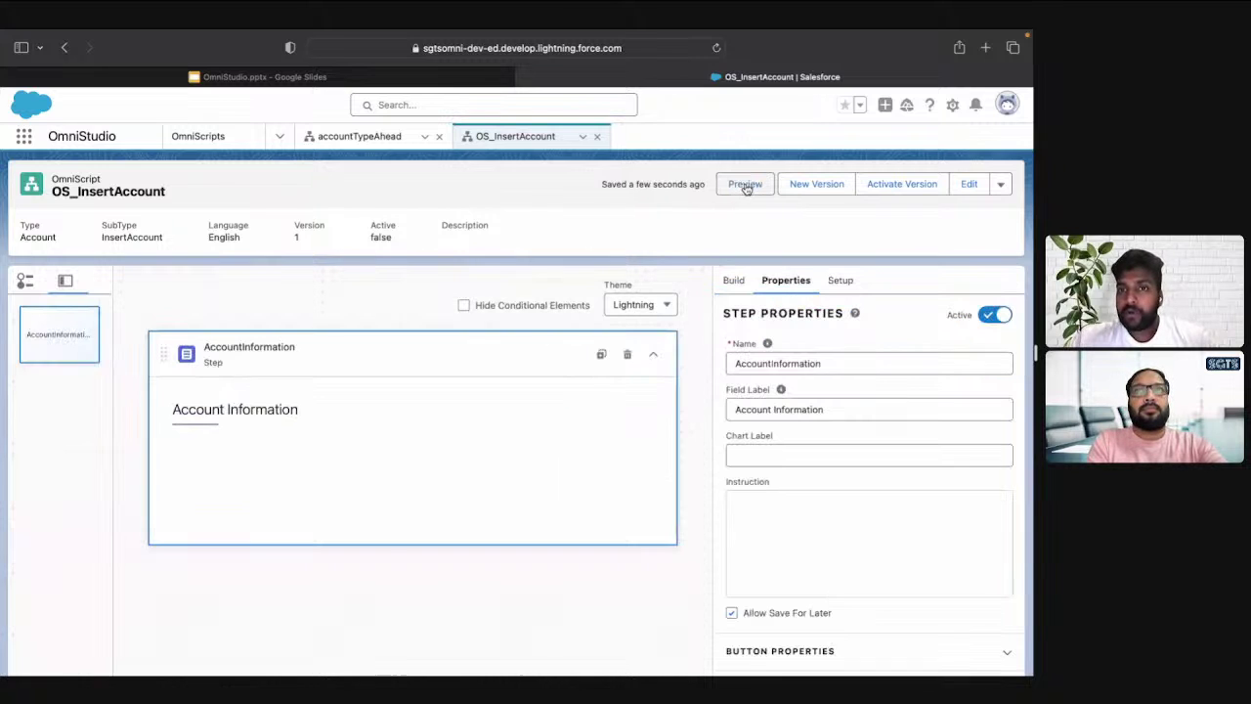
{"action": "left_click", "coordinate": [733, 281]}
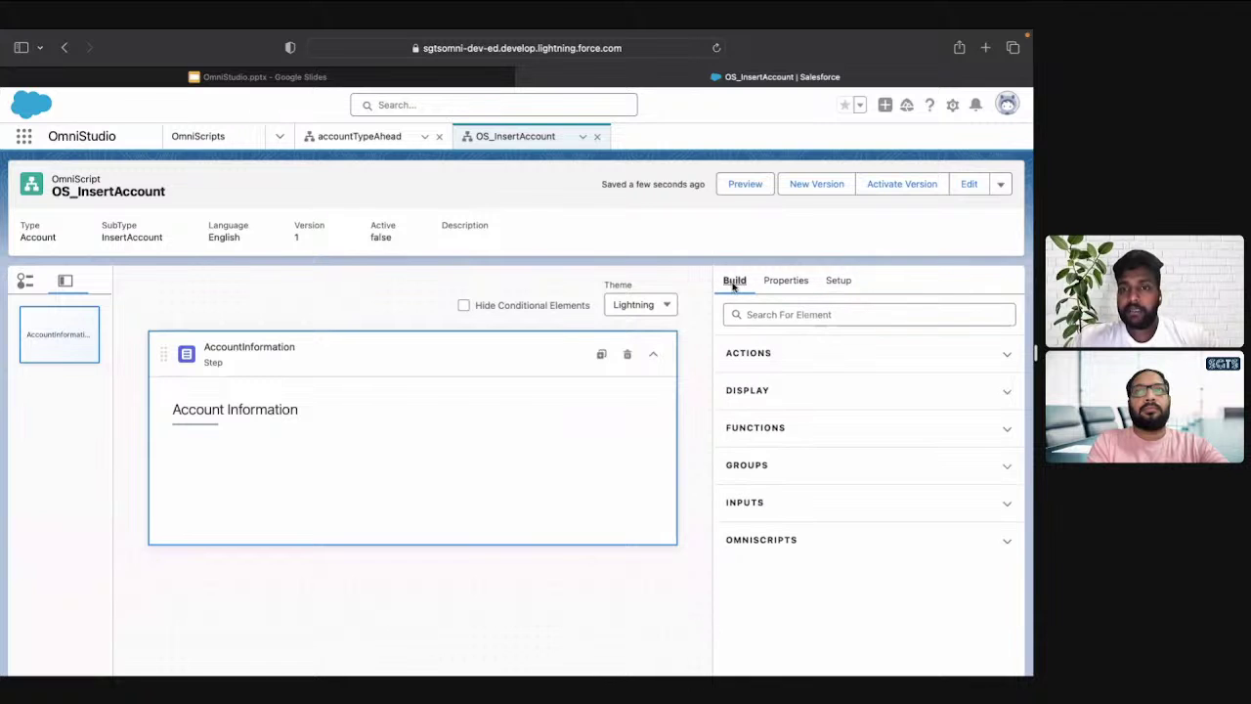
{"action": "left_click", "coordinate": [771, 502]}
{"action": "scroll", "coordinate": [769, 503], "scroll_direction": "down", "scroll_amount": 3}
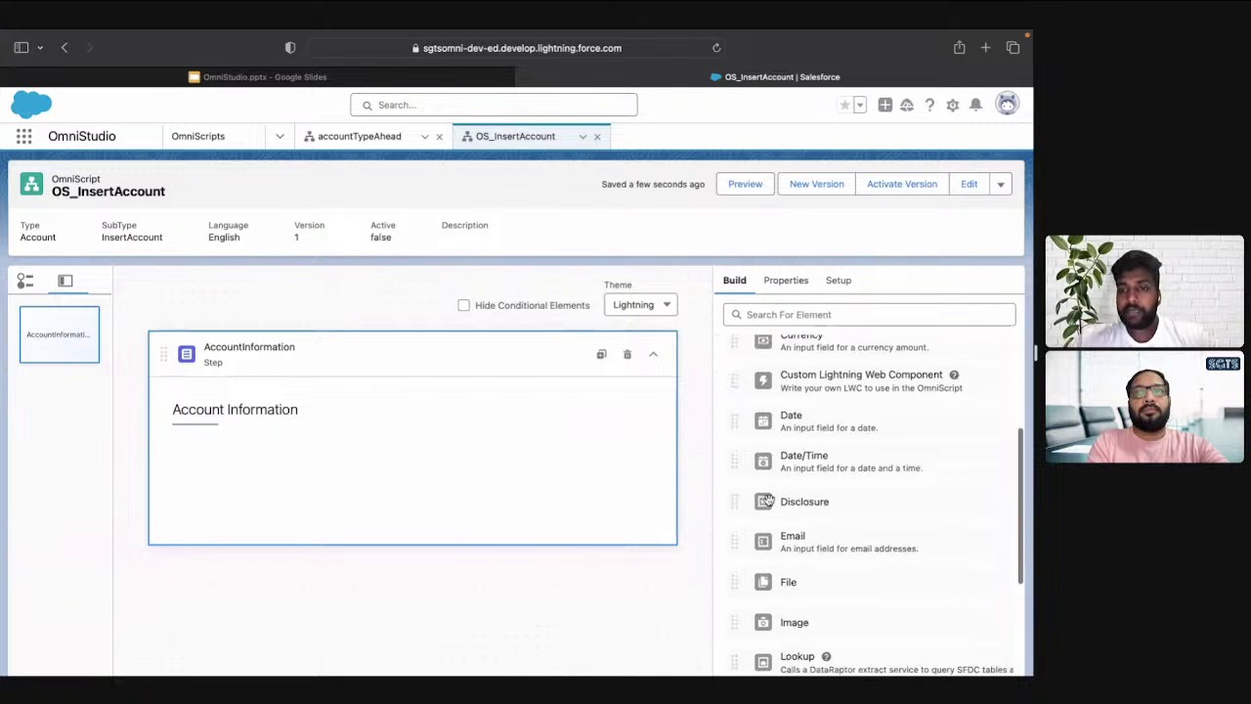
{"action": "scroll", "coordinate": [770, 503], "scroll_direction": "down", "scroll_amount": 6}
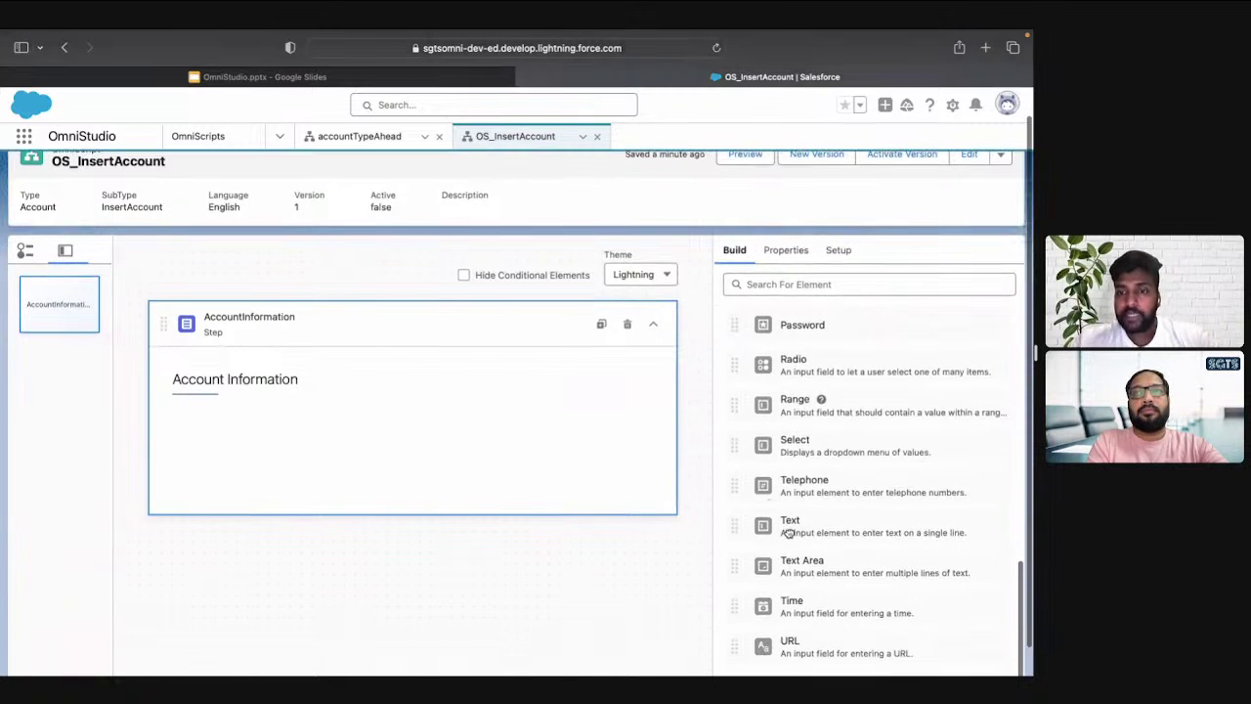
{"action": "left_click_drag", "start_coordinate": [788, 532], "coordinate": [519, 424]}
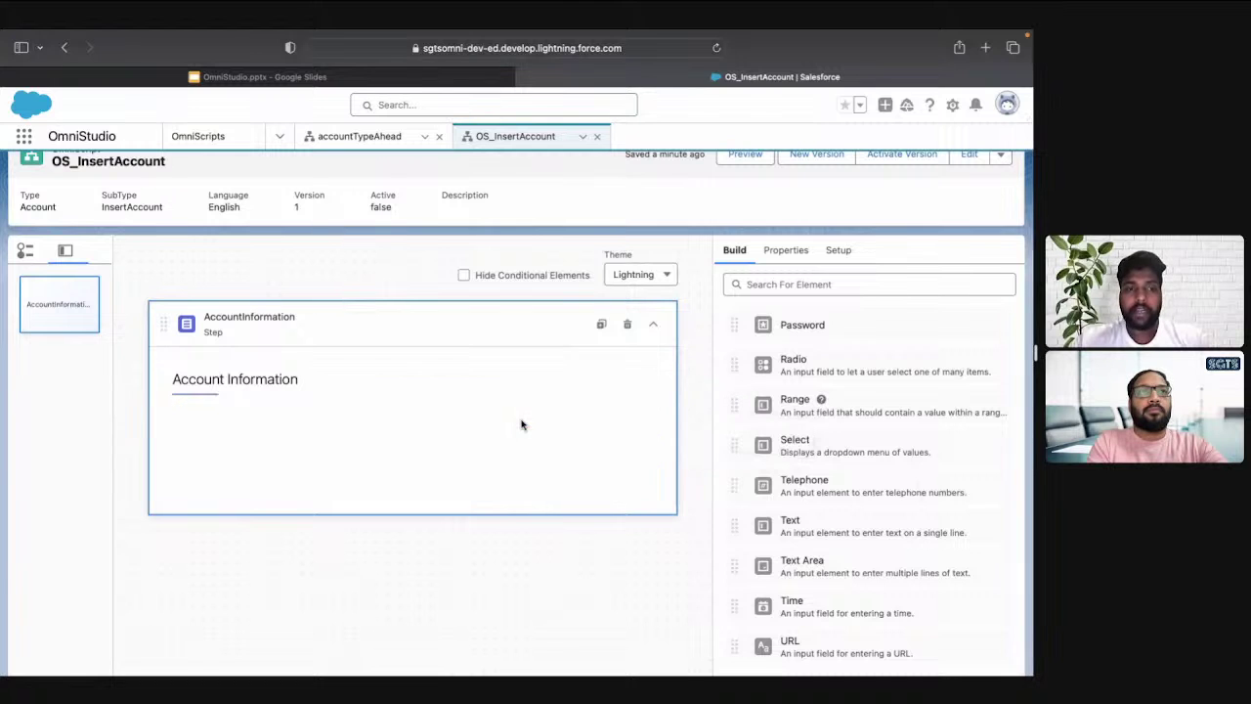
{"action": "left_click", "coordinate": [737, 259]}
{"action": "scroll", "coordinate": [847, 497], "scroll_direction": "down", "scroll_amount": 1}
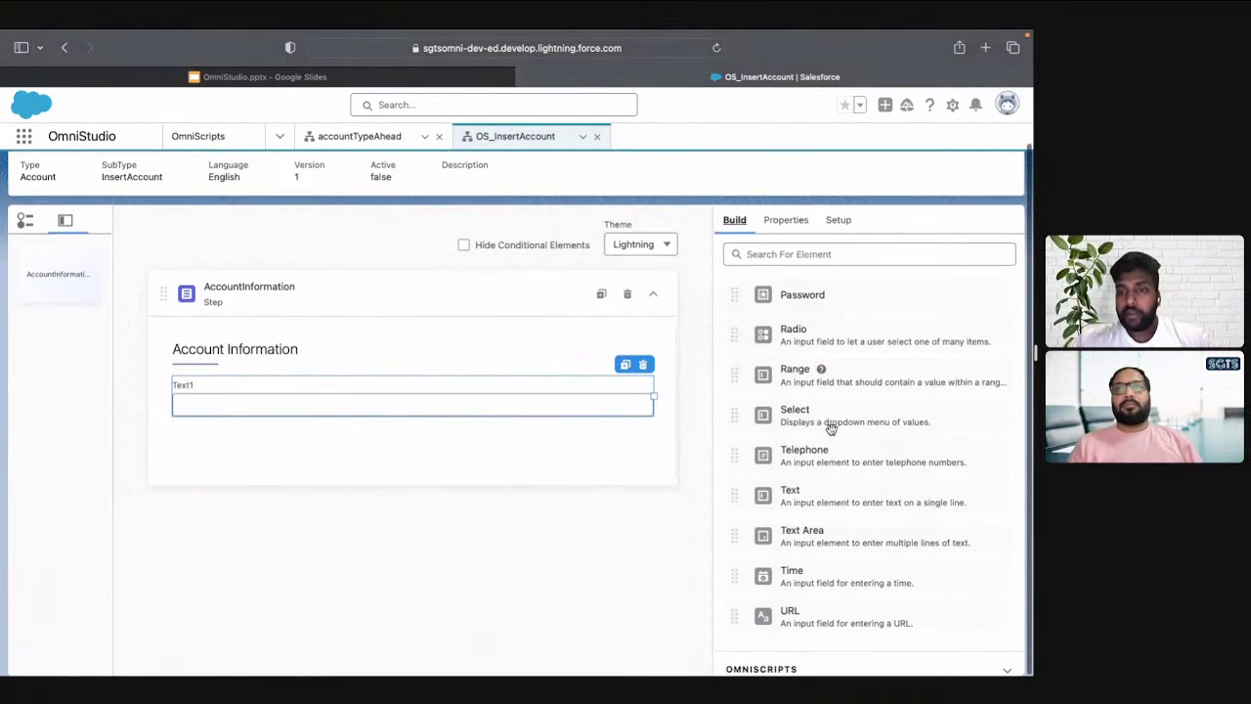
{"action": "left_click_drag", "start_coordinate": [803, 425], "coordinate": [590, 447]}
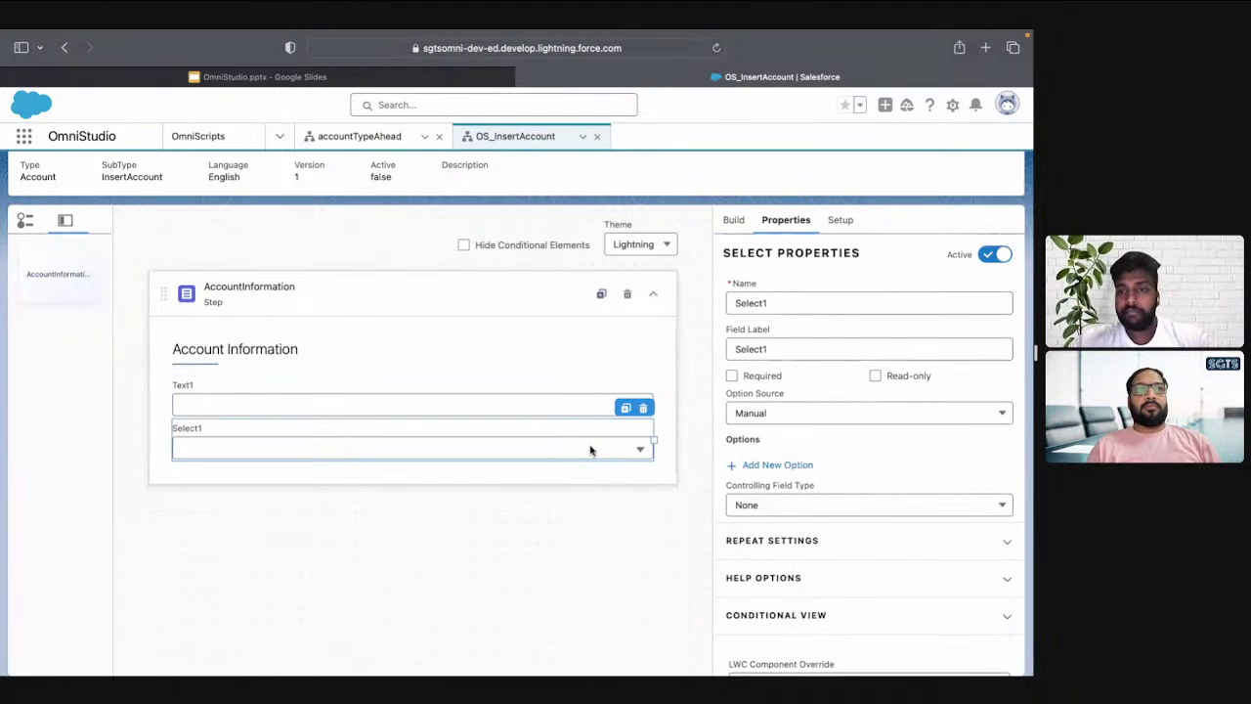
Rename Text1 to AccountName with label Name, mark it Required, leave Read-only off
{"action": "left_click", "coordinate": [520, 392]}
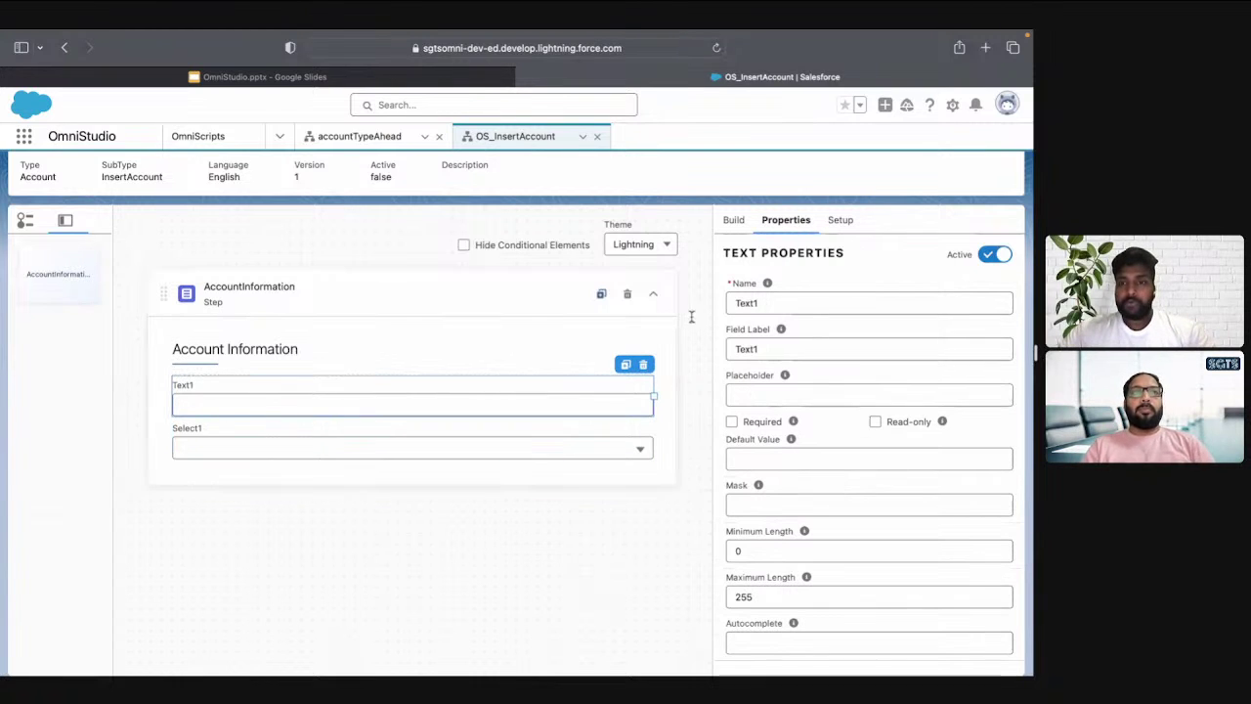
{"action": "double_click", "coordinate": [785, 303]}
{"action": "type", "text": "Acco"}
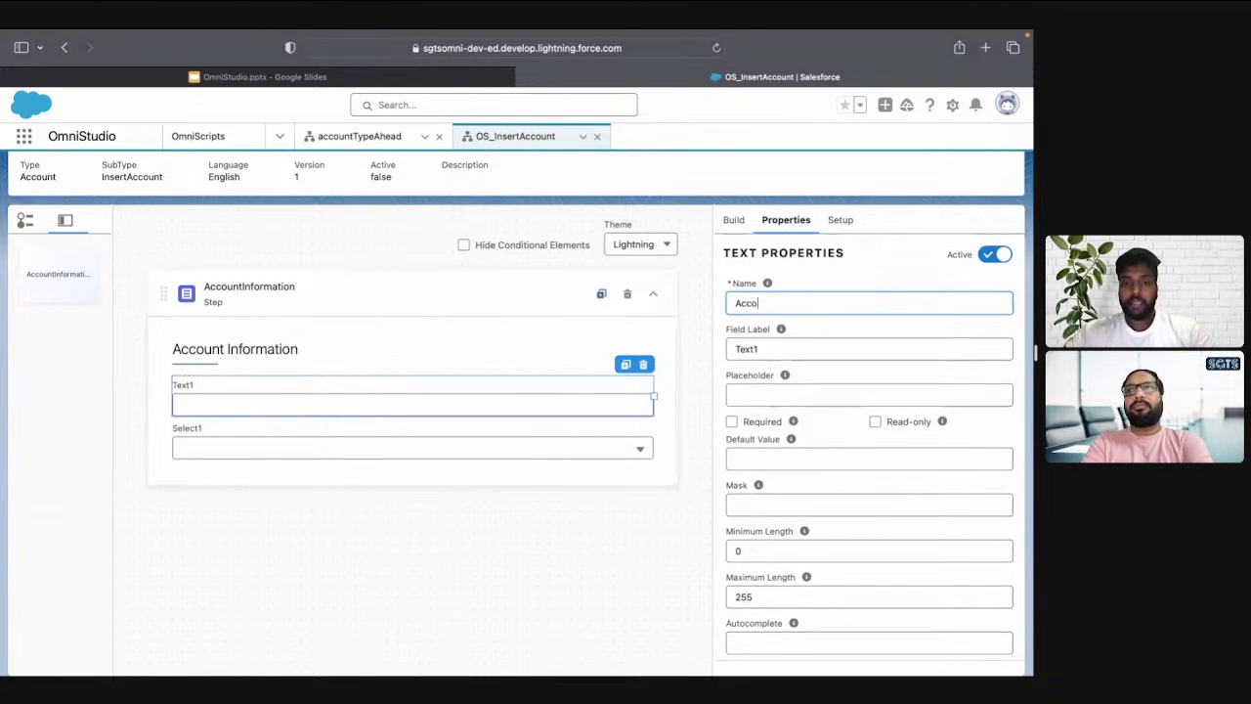
{"action": "type", "text": "untName"}
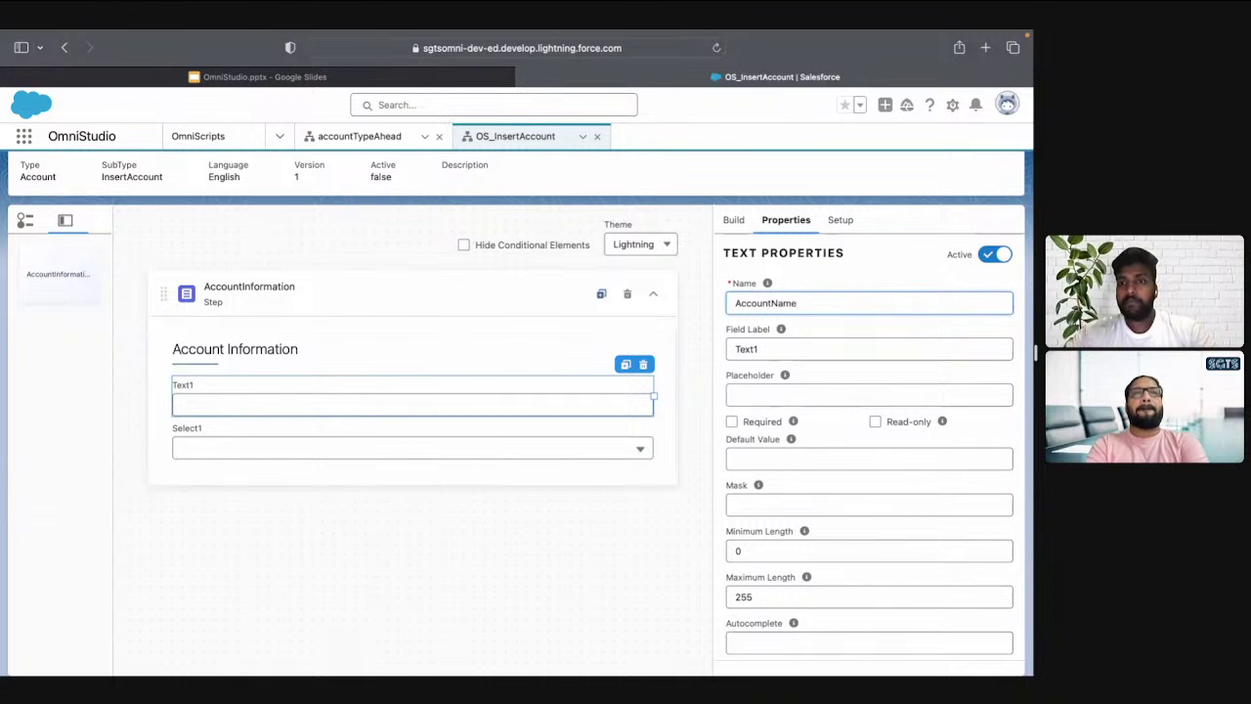
{"action": "double_click", "coordinate": [746, 349]}
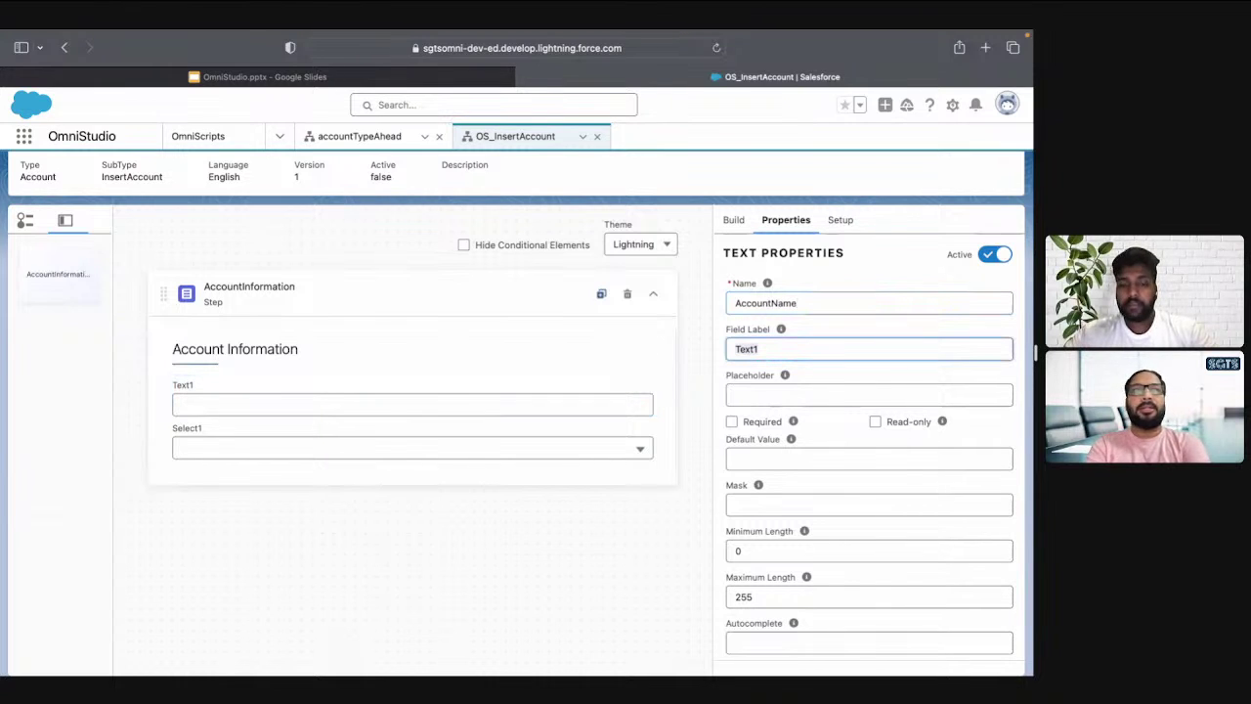
{"action": "type", "text": "Name"}
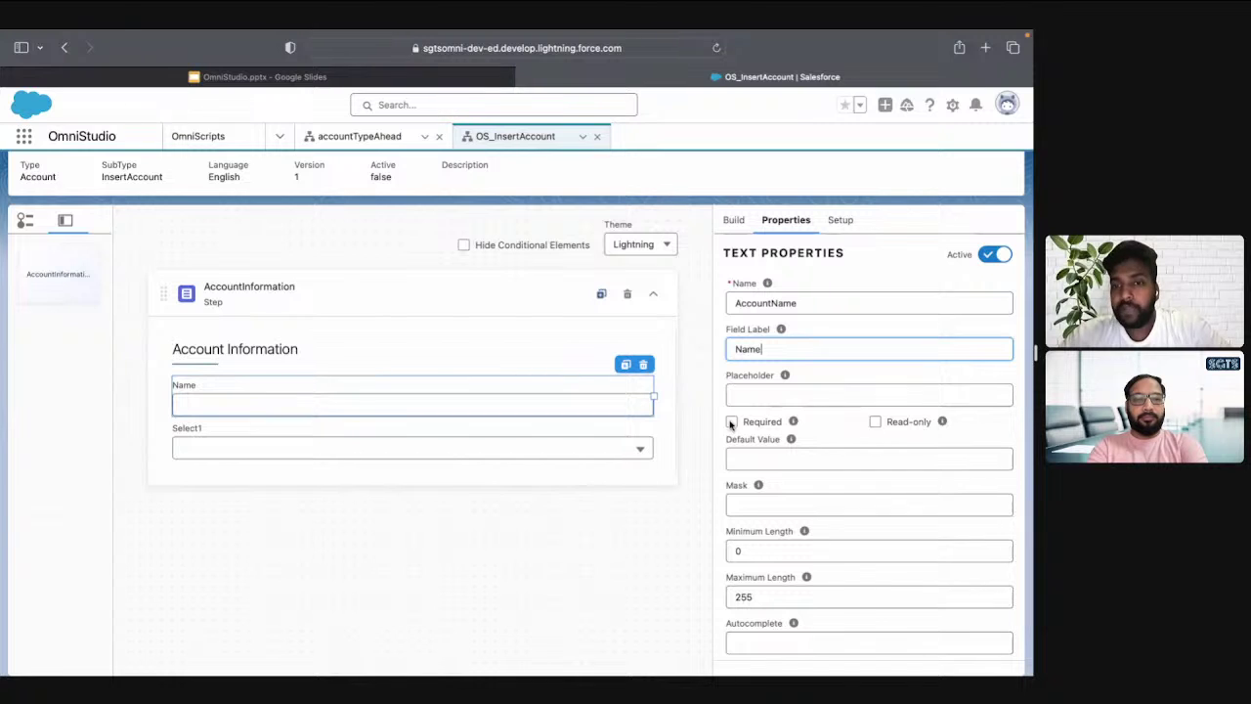
{"action": "left_click", "coordinate": [732, 422]}
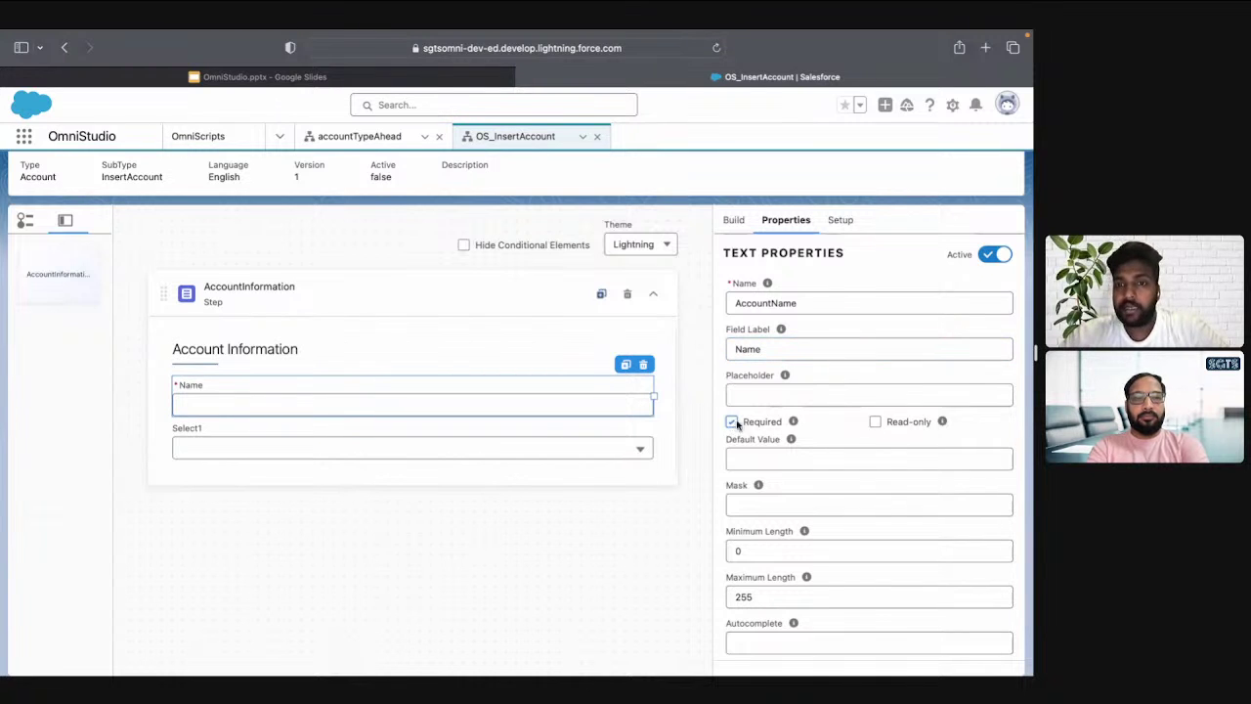
{"action": "left_click", "coordinate": [874, 422]}
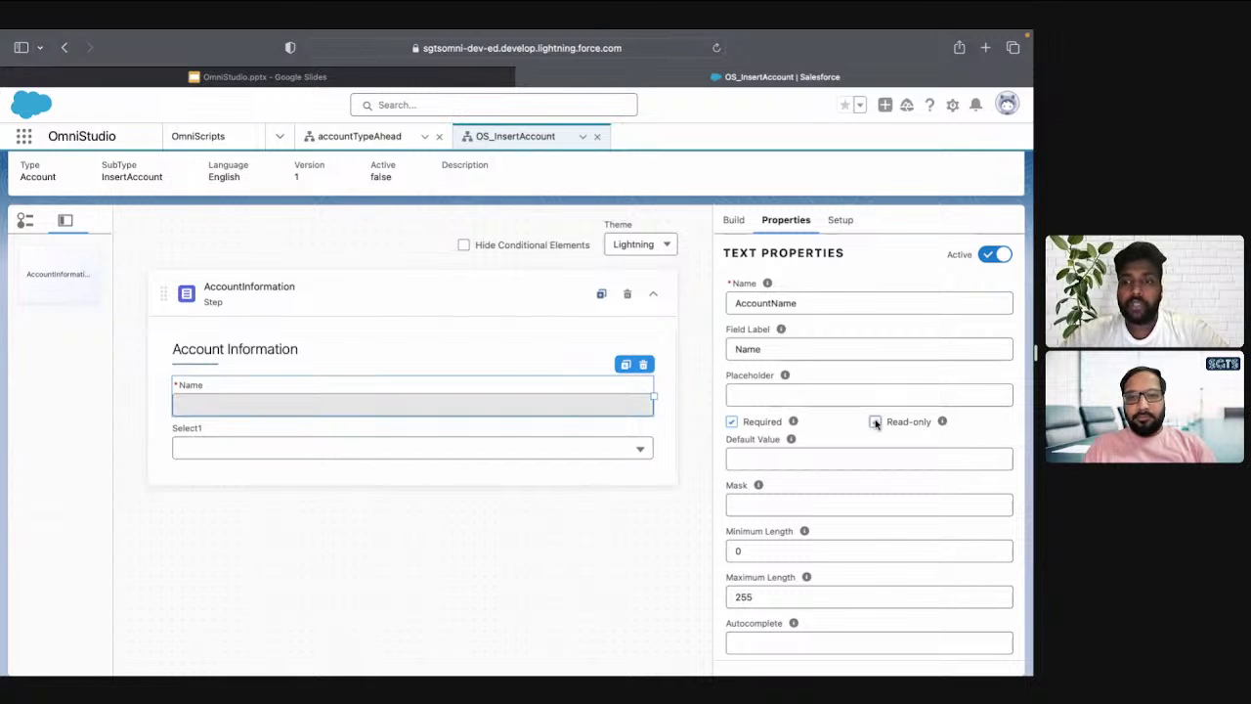
{"action": "left_click", "coordinate": [875, 422]}
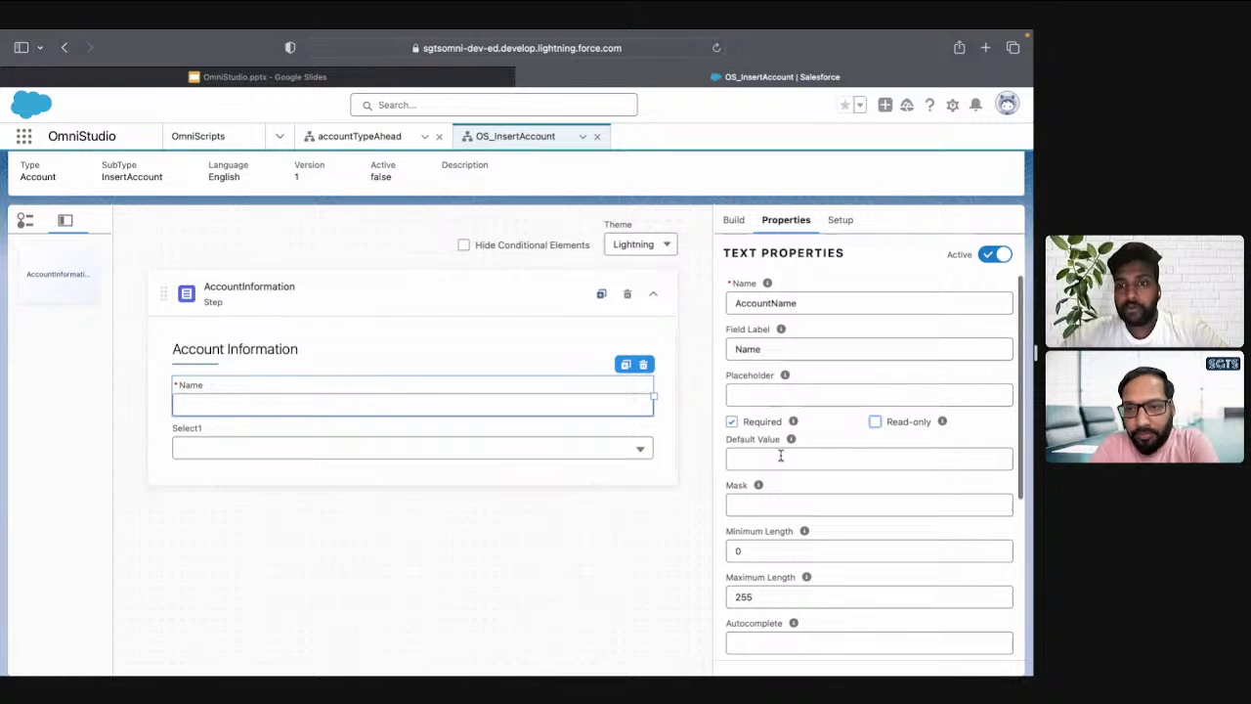
Check the Name field's Repeat and Help options, then expand its Conditional View settings
{"action": "scroll", "coordinate": [780, 455], "scroll_direction": "down", "scroll_amount": 2}
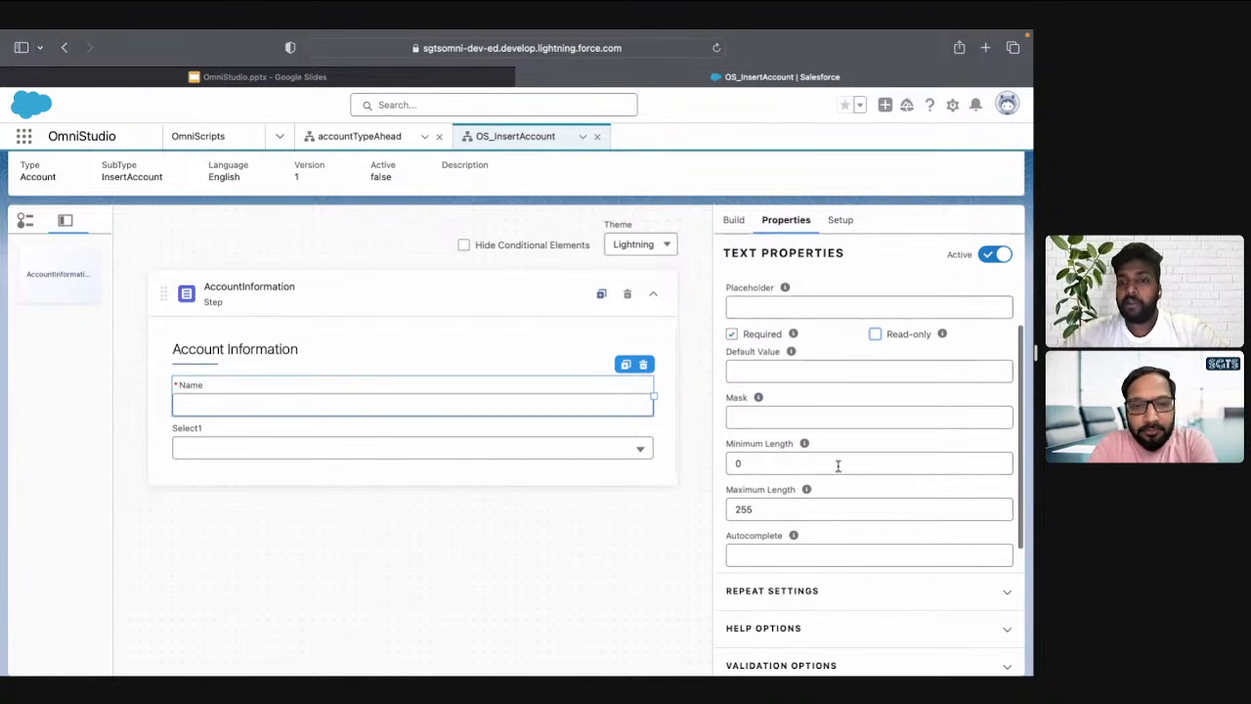
{"action": "scroll", "coordinate": [822, 504], "scroll_direction": "down", "scroll_amount": 1}
{"action": "scroll", "coordinate": [821, 505], "scroll_direction": "down", "scroll_amount": 1}
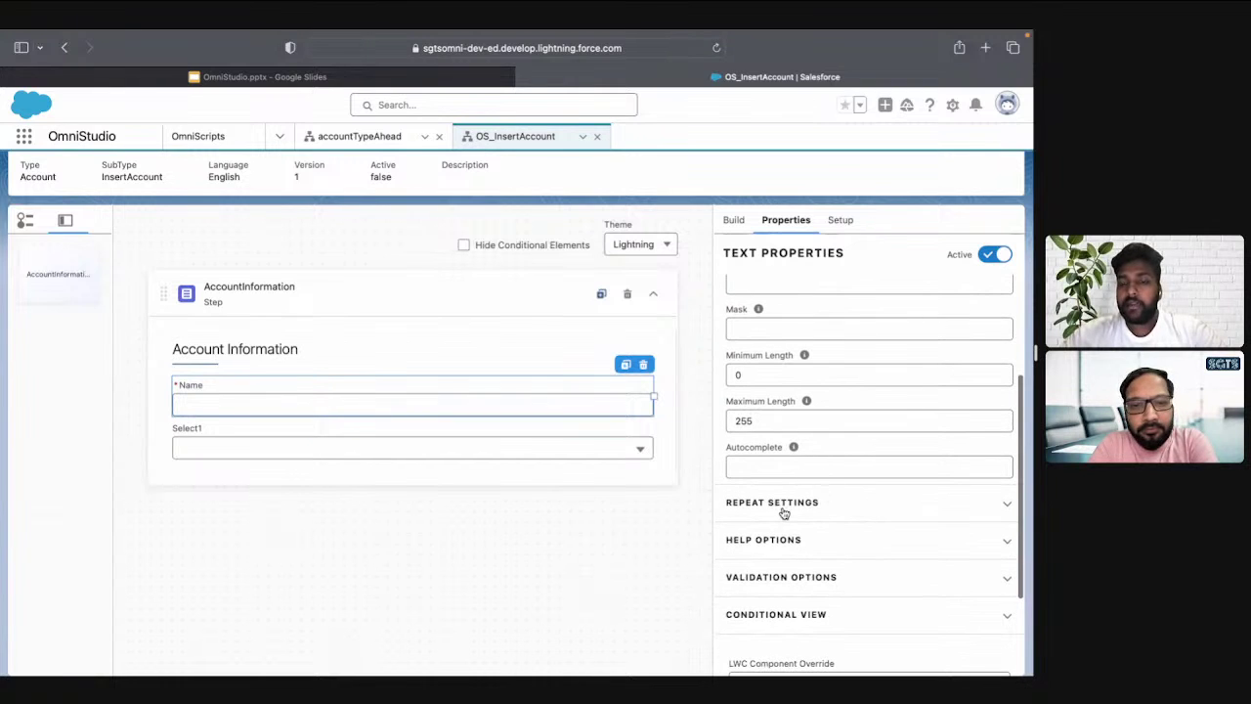
{"action": "scroll", "coordinate": [783, 513], "scroll_direction": "down", "scroll_amount": 1}
{"action": "left_click", "coordinate": [782, 466]}
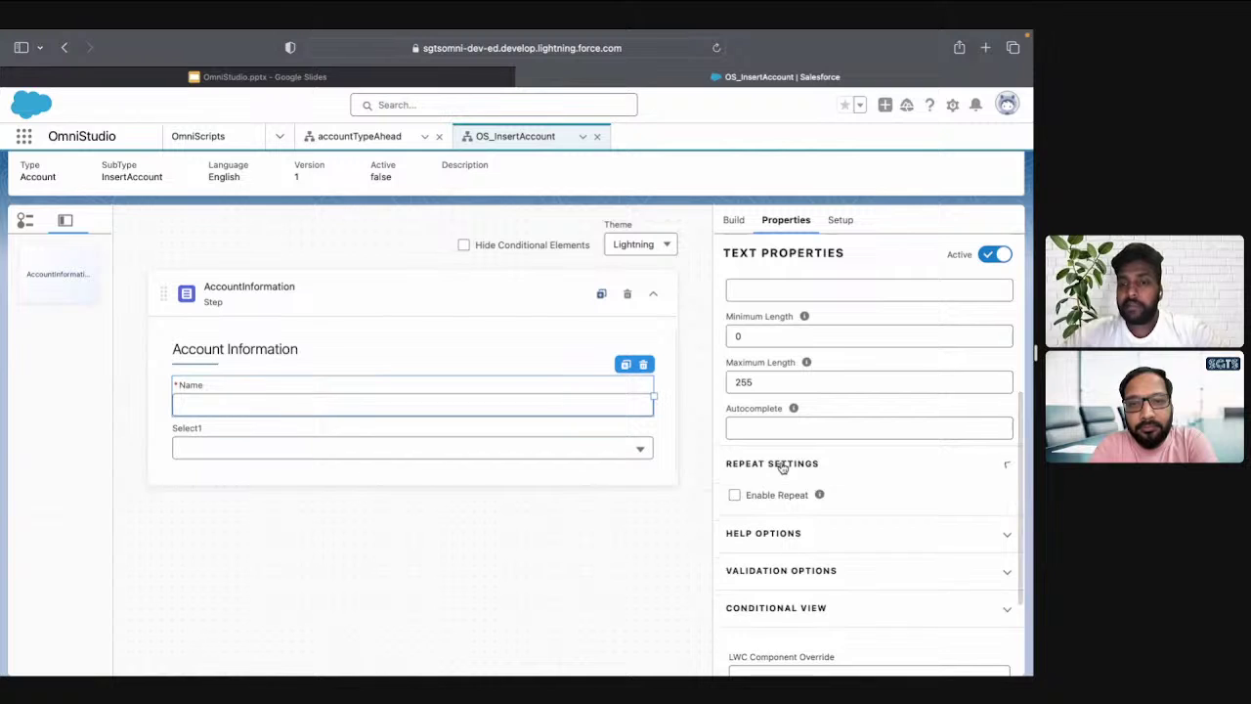
{"action": "left_click", "coordinate": [783, 467]}
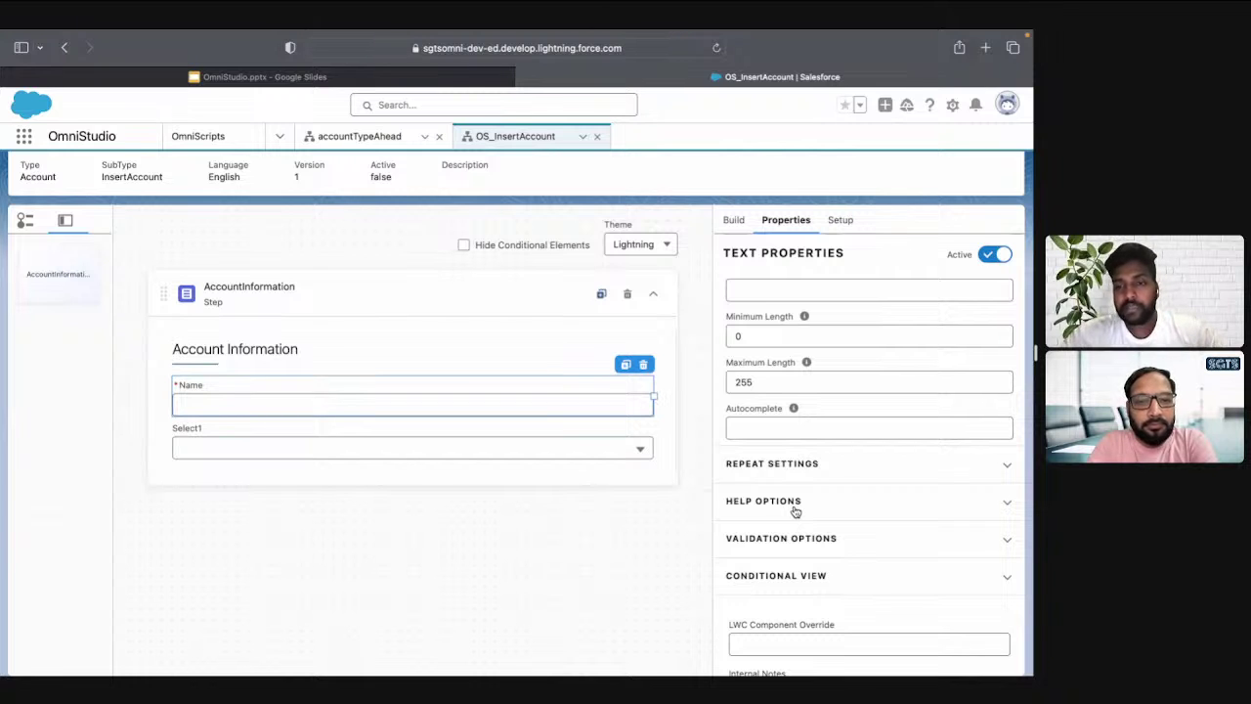
{"action": "left_click", "coordinate": [795, 502]}
{"action": "scroll", "coordinate": [796, 512], "scroll_direction": "down", "scroll_amount": 1}
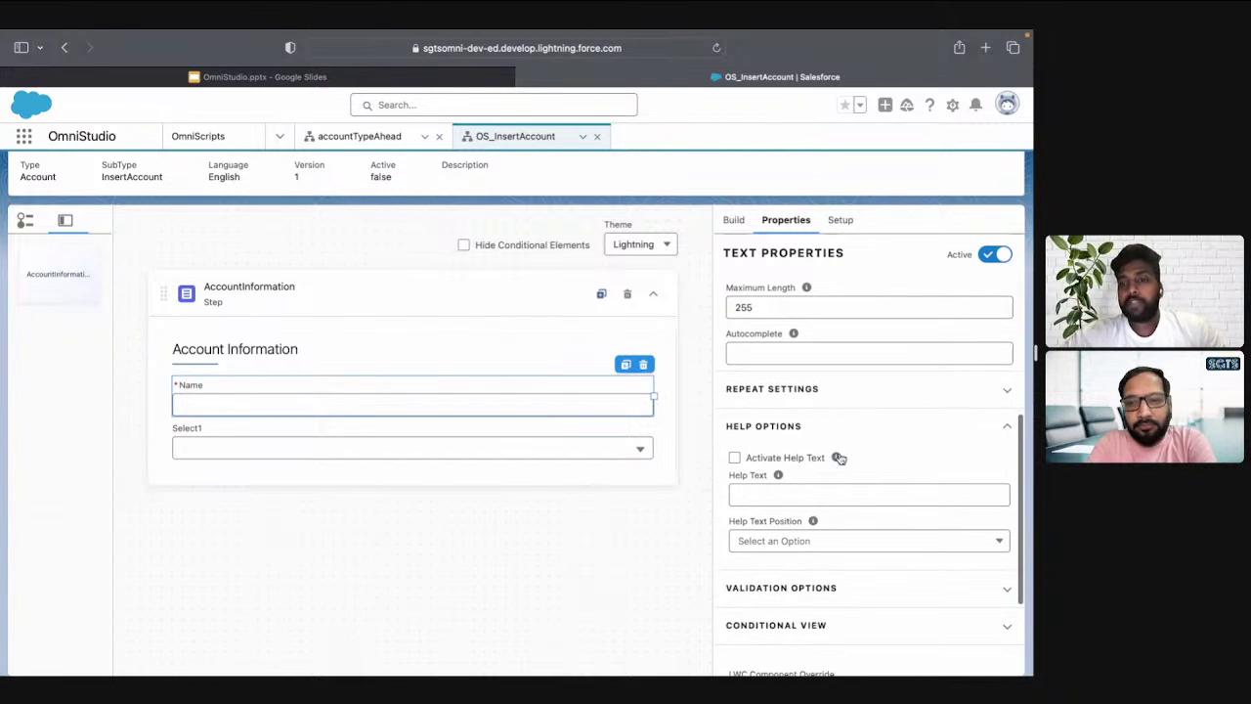
{"action": "mouse_move", "coordinate": [836, 463]}
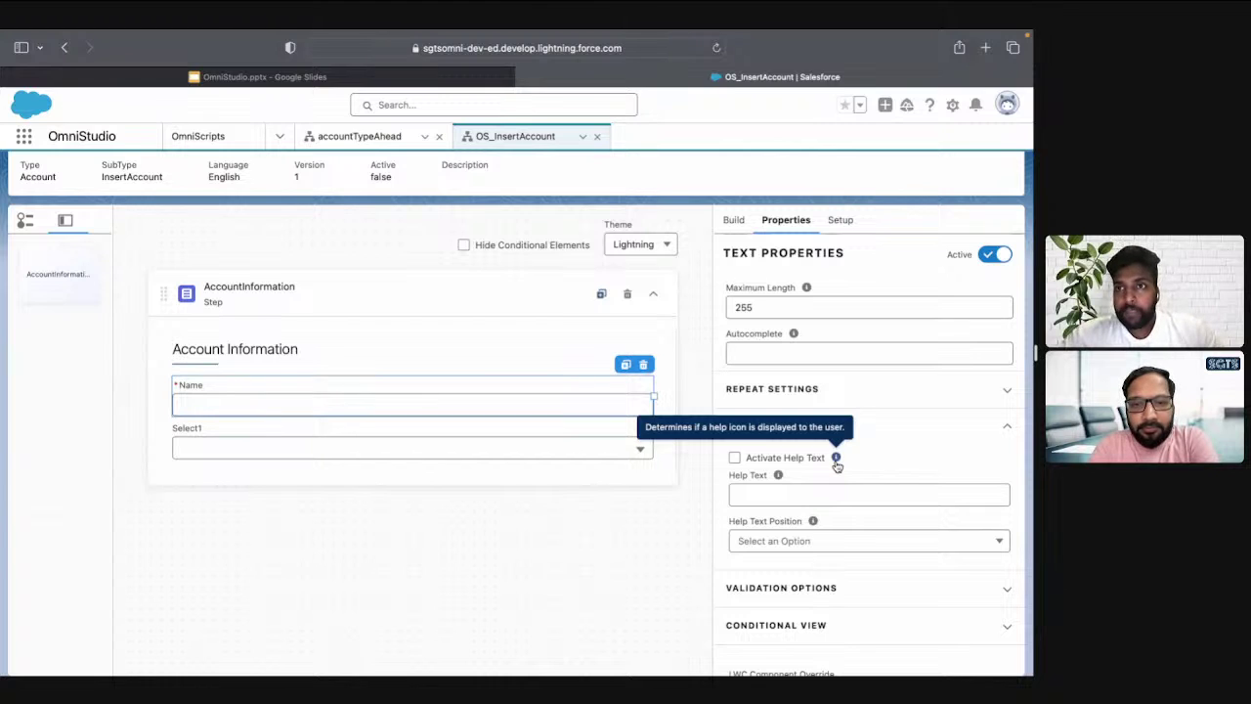
{"action": "left_click", "coordinate": [900, 427]}
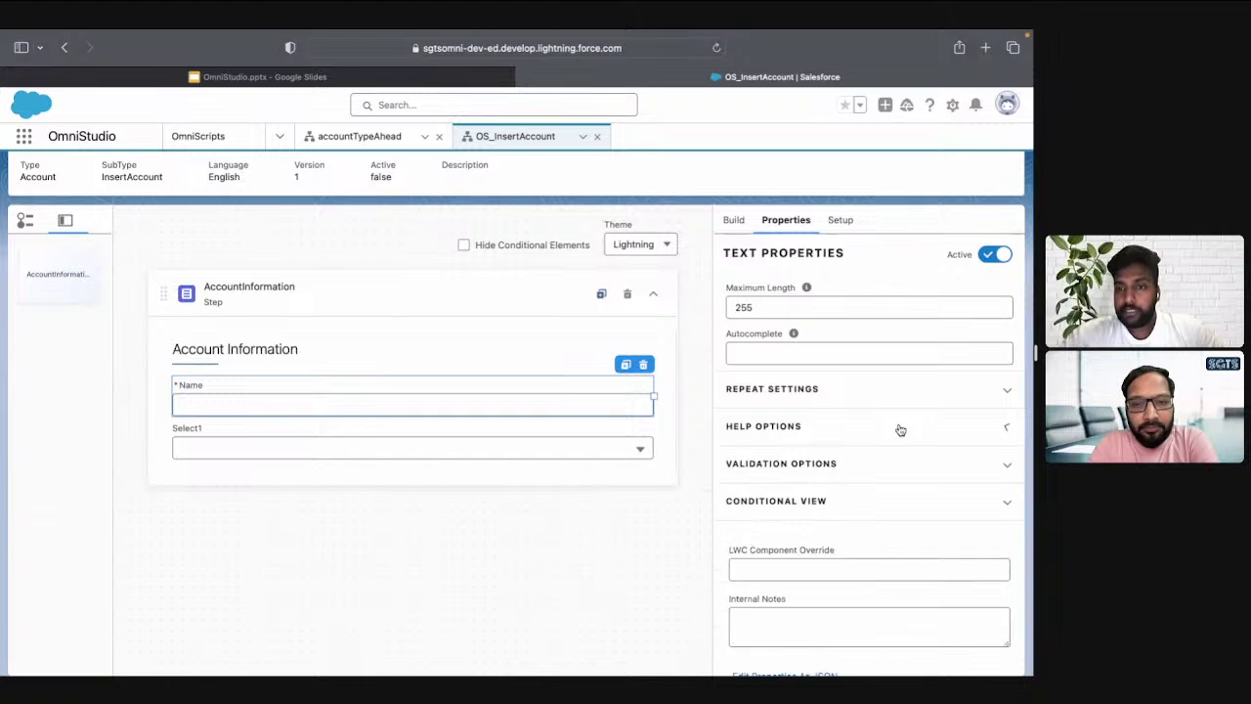
{"action": "scroll", "coordinate": [899, 427], "scroll_direction": "down", "scroll_amount": 1}
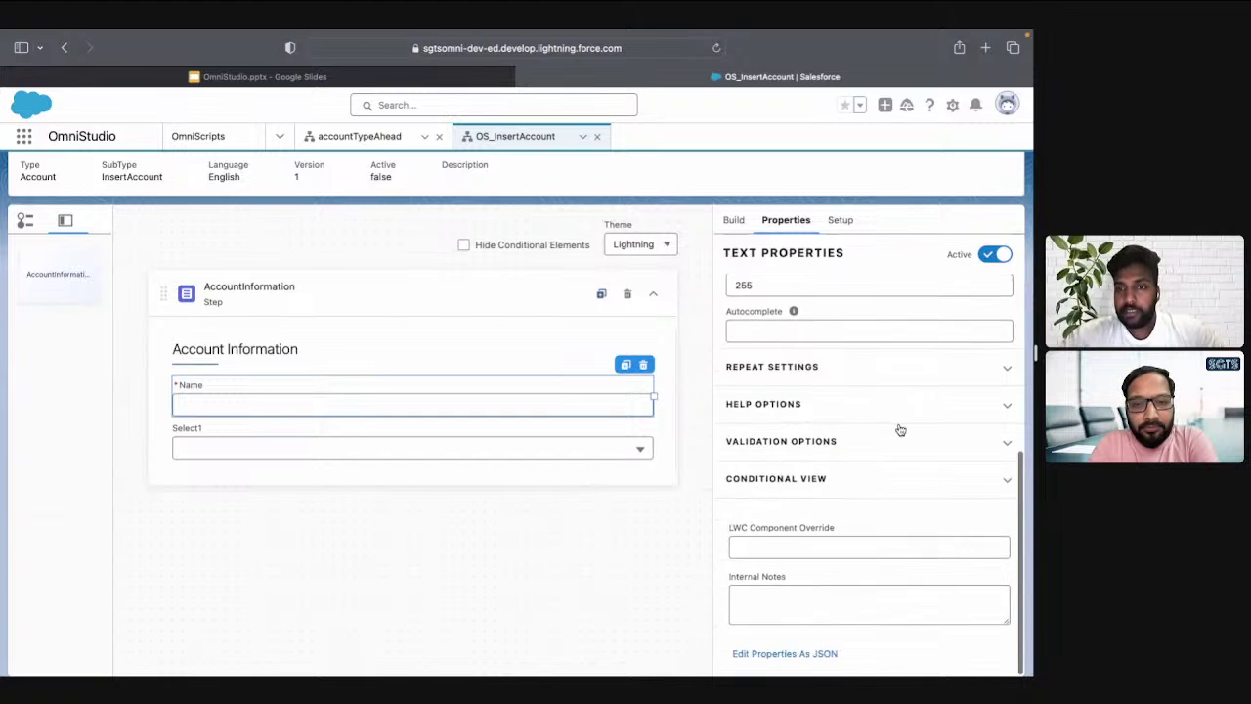
{"action": "left_click", "coordinate": [798, 483]}
{"action": "scroll", "coordinate": [796, 486], "scroll_direction": "down", "scroll_amount": 3}
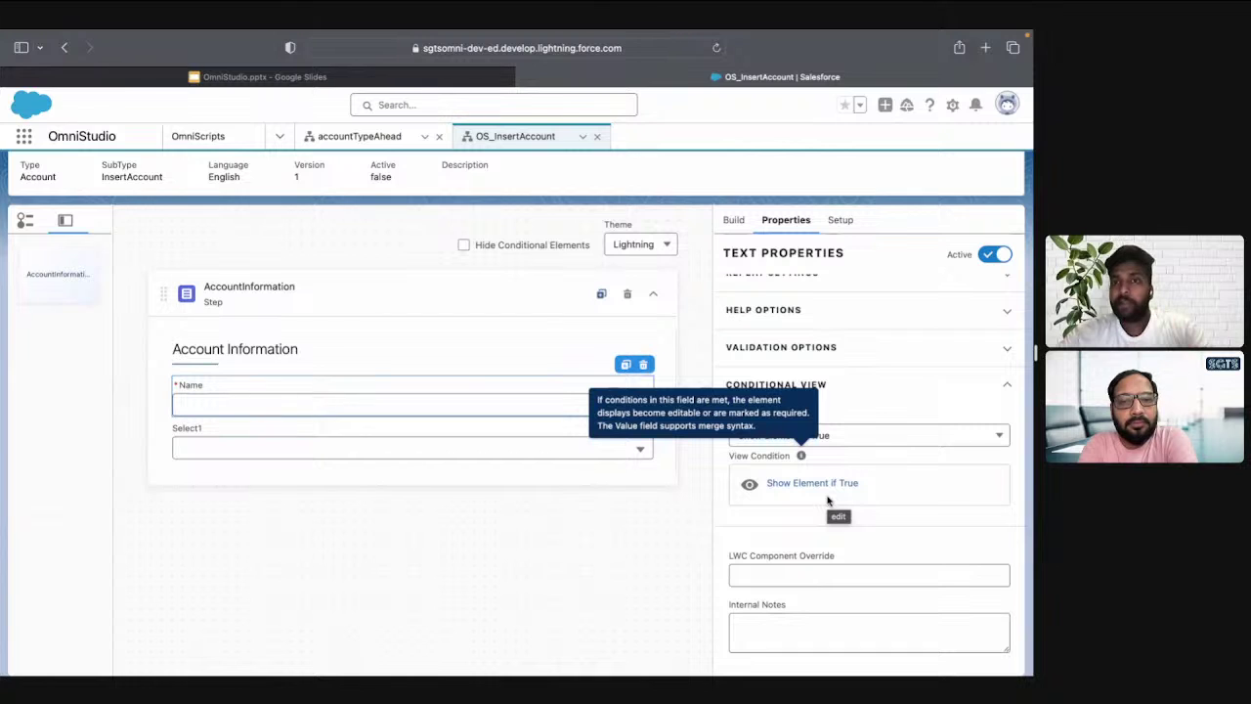
Open the Show Element if True rule editor, view the field list, and cancel without a condition
{"action": "left_click", "coordinate": [787, 485]}
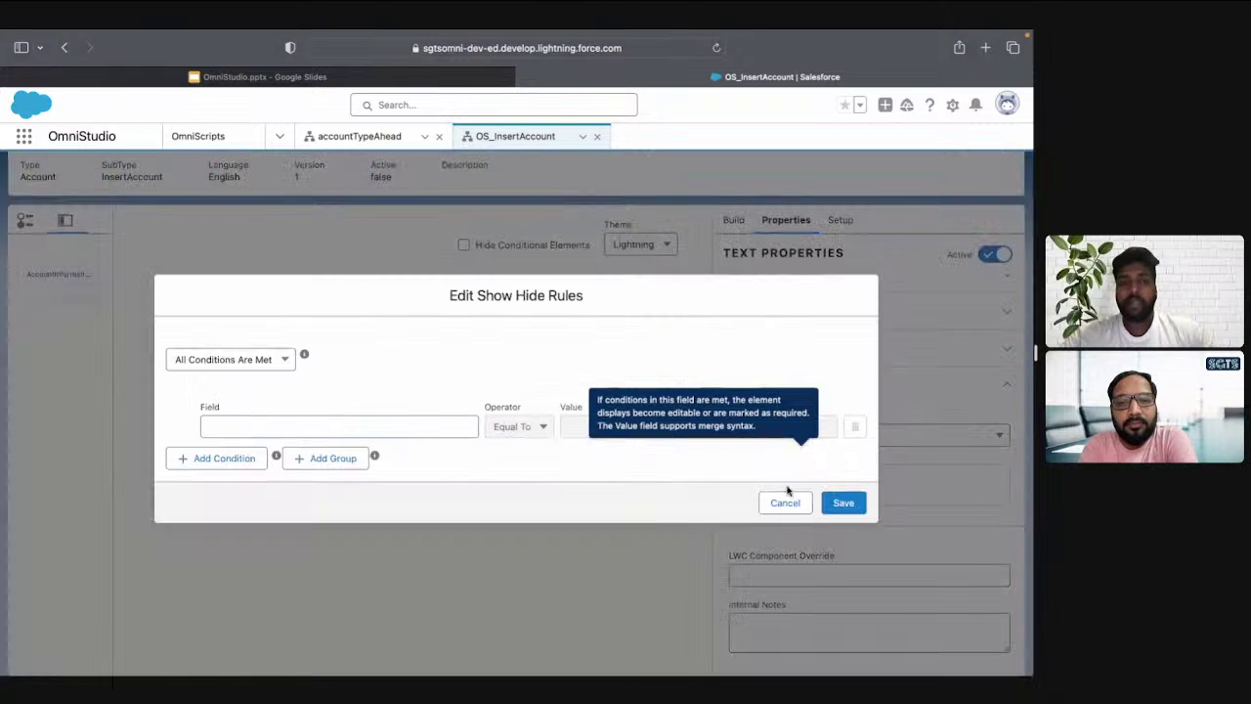
{"action": "left_click", "coordinate": [346, 419]}
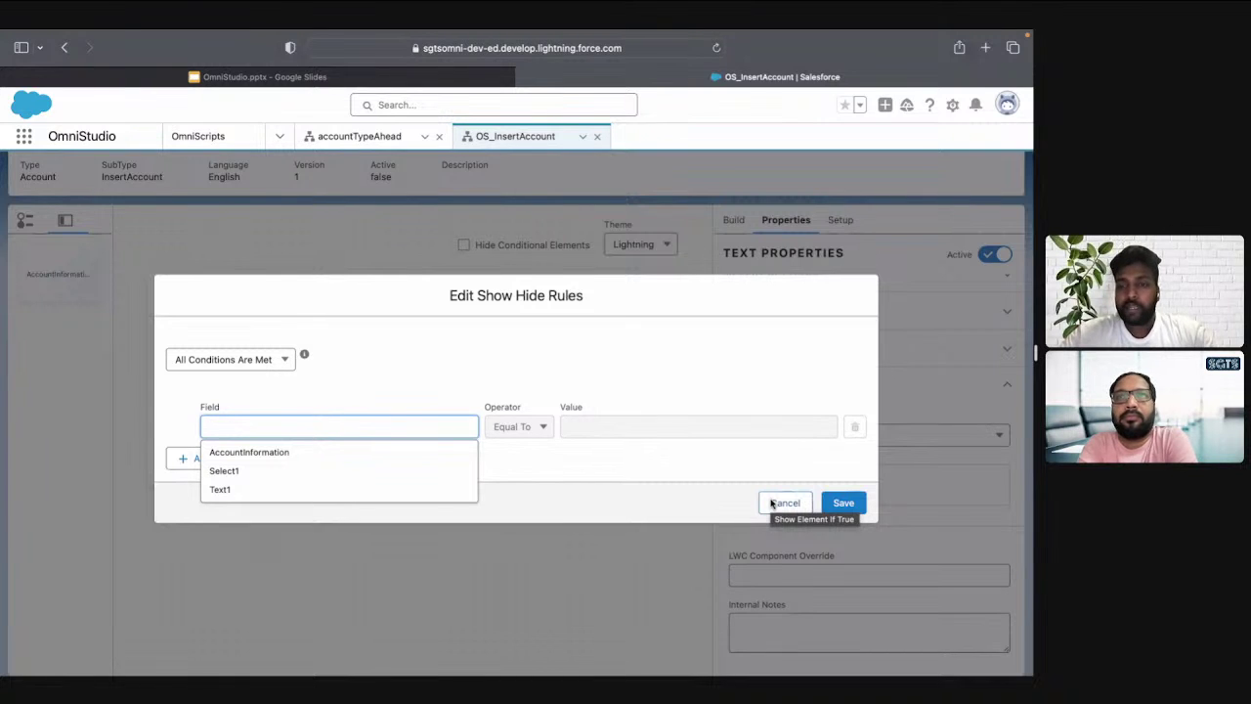
{"action": "left_click", "coordinate": [772, 502]}
{"action": "scroll", "coordinate": [869, 401], "scroll_direction": "up", "scroll_amount": 5}
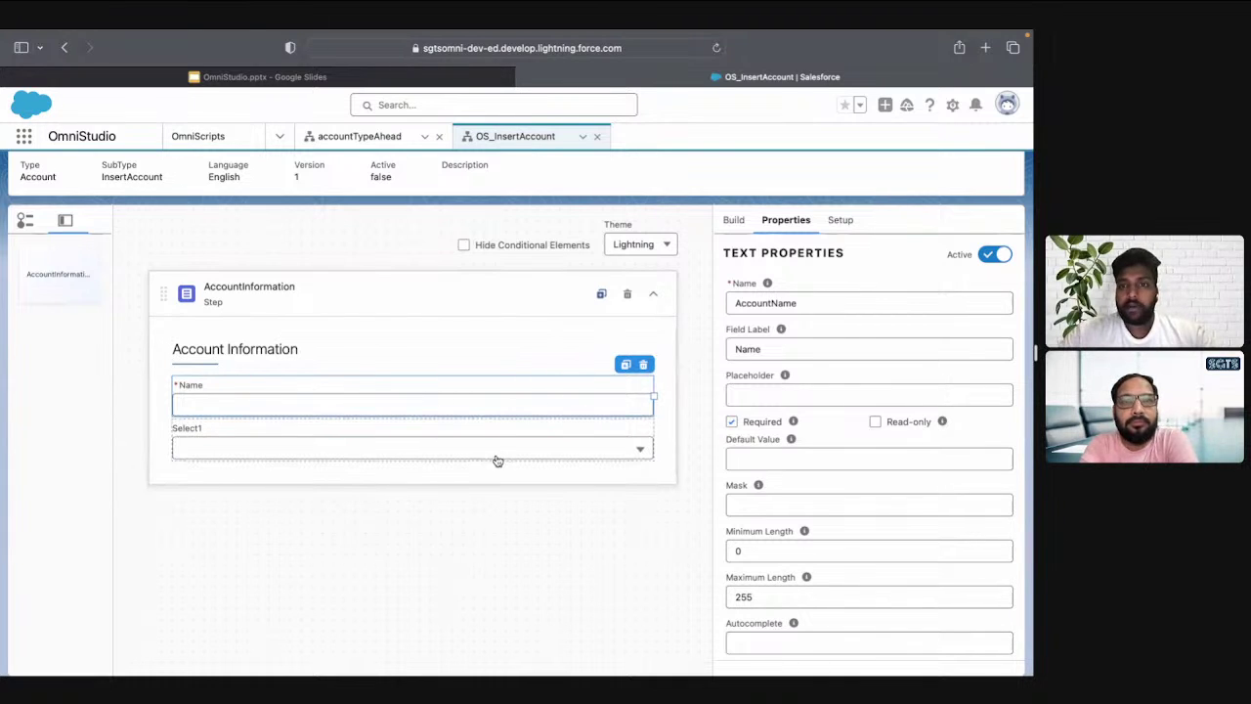
Rename Select1 to AccountActive with the label Active
{"action": "left_click", "coordinate": [582, 445]}
{"action": "double_click", "coordinate": [788, 305]}
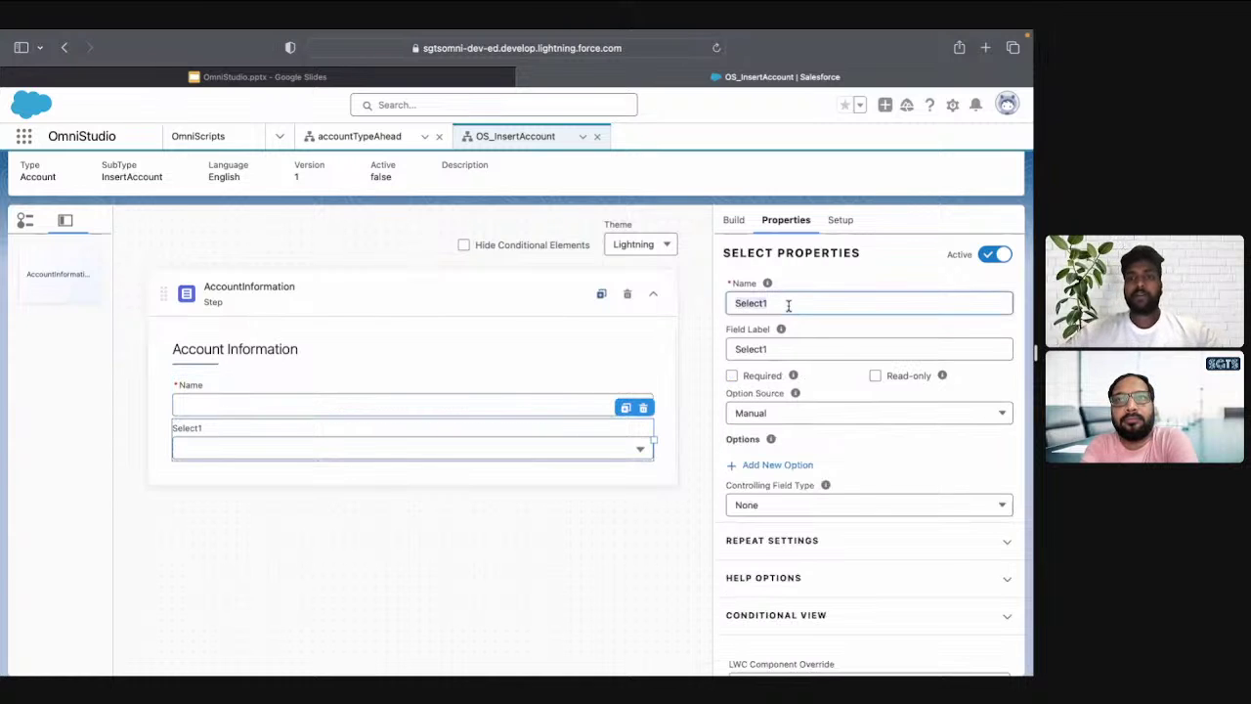
{"action": "type", "text": "Account"}
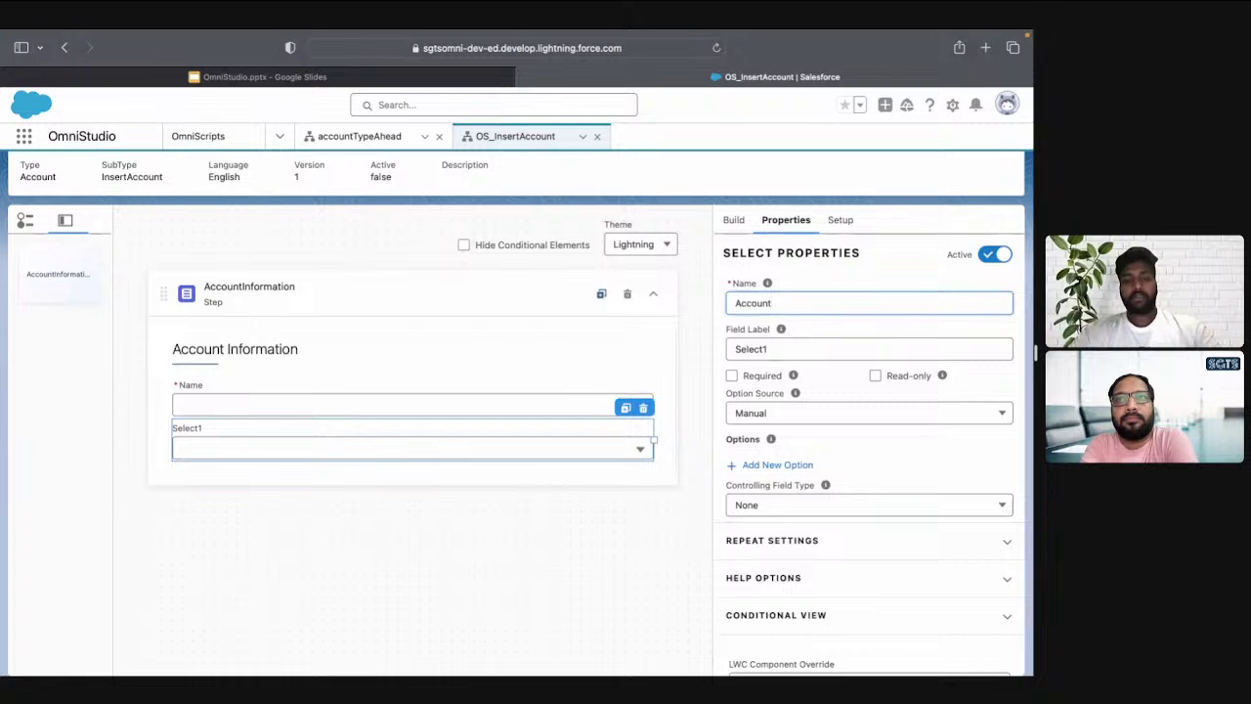
{"action": "type", "text": "Active"}
{"action": "key", "text": "Tab"}
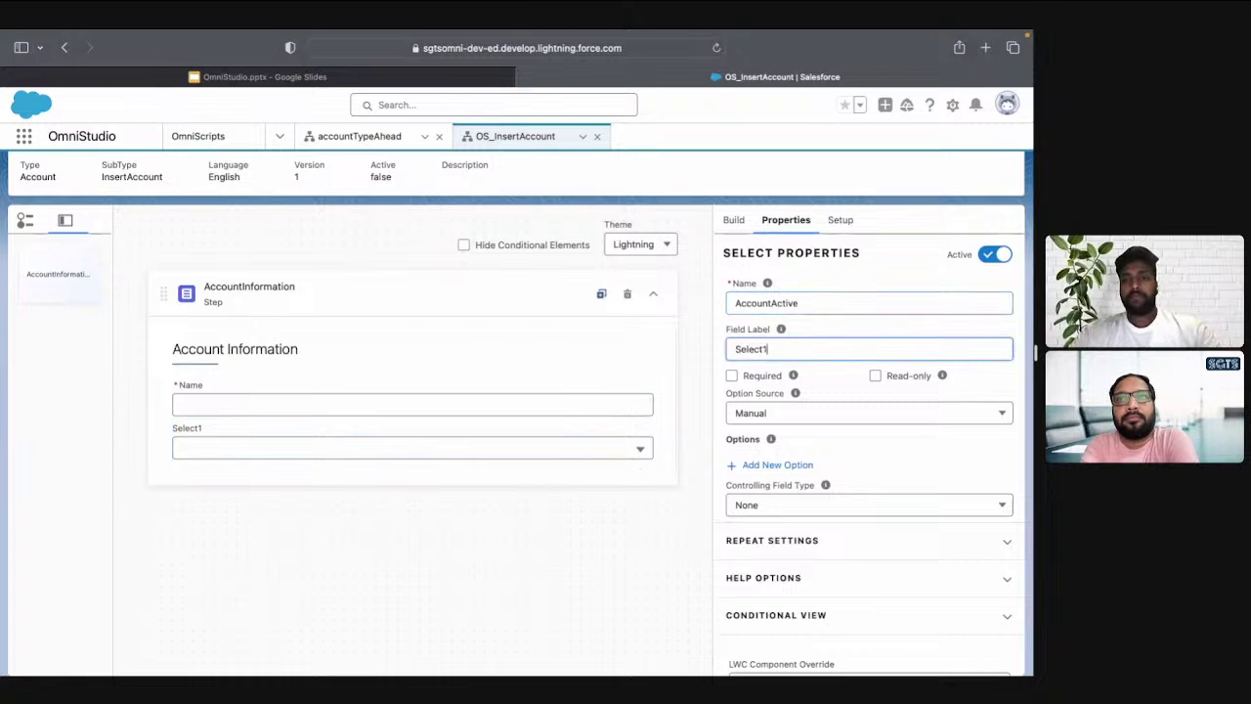
{"action": "key", "text": "super+a"}
{"action": "type", "text": "Acti"}
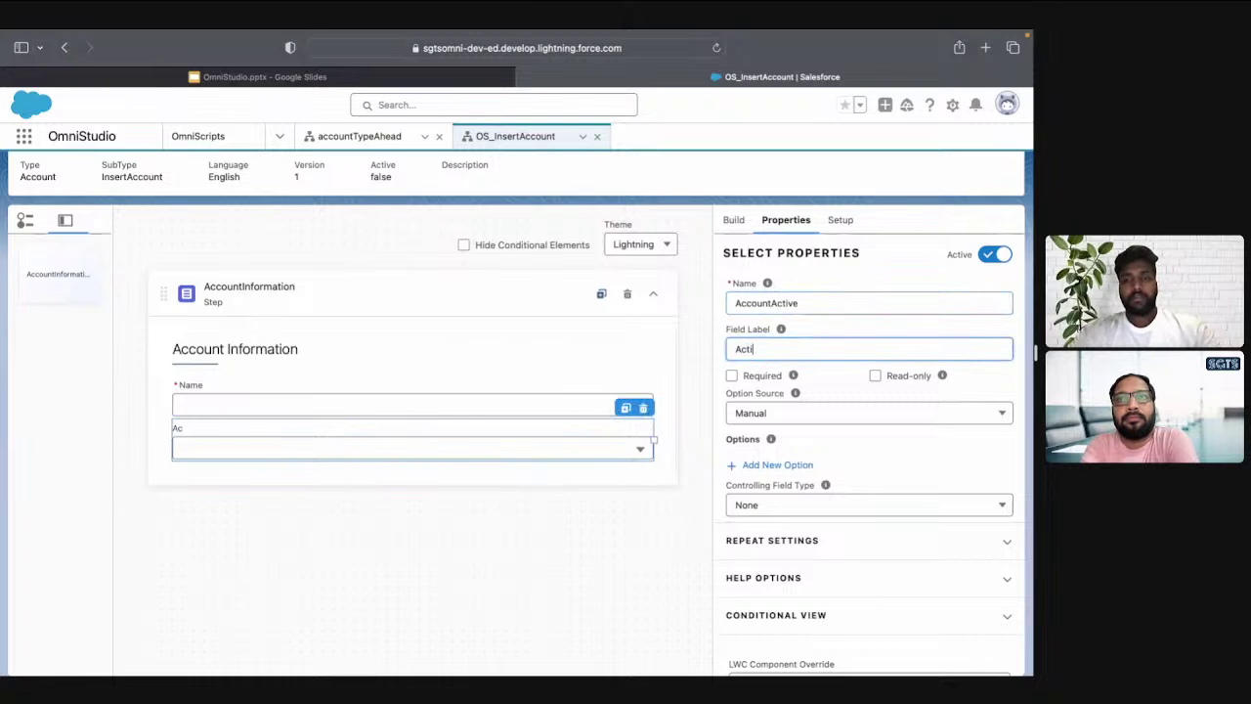
{"action": "type", "text": "ve"}
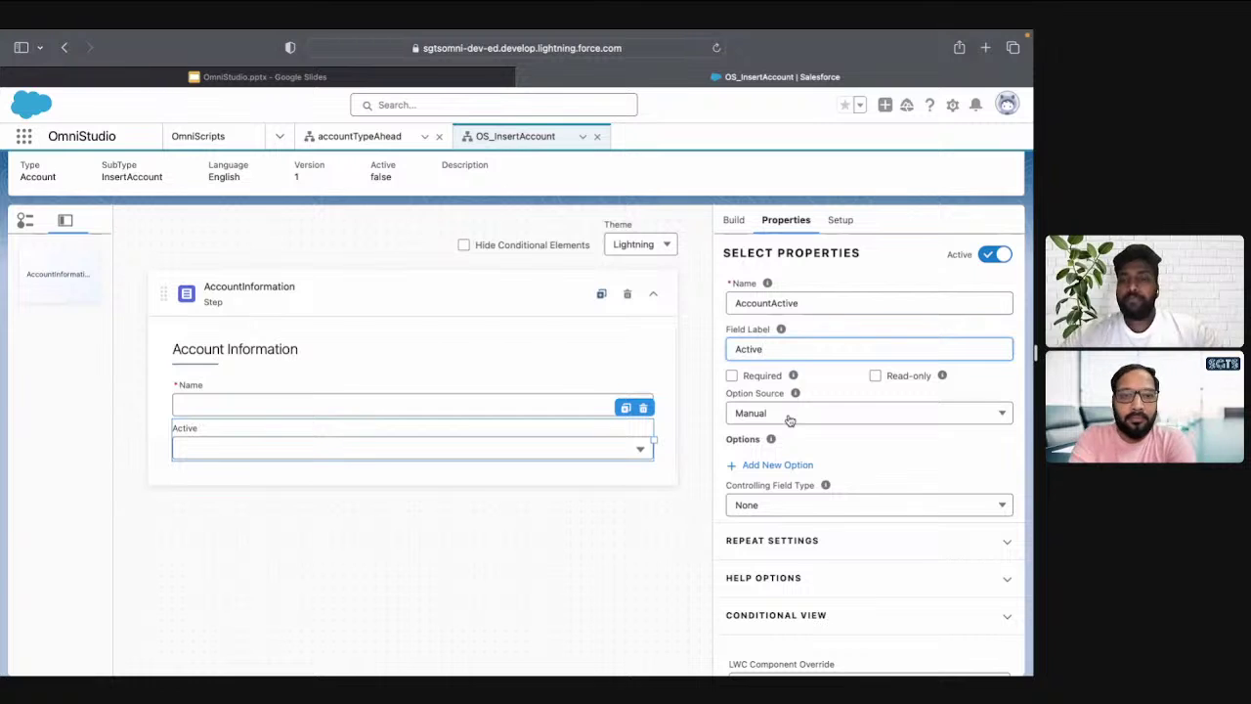
Try the Custom and Manual option sources for the dropdown without adding any options
{"action": "left_click", "coordinate": [779, 415]}
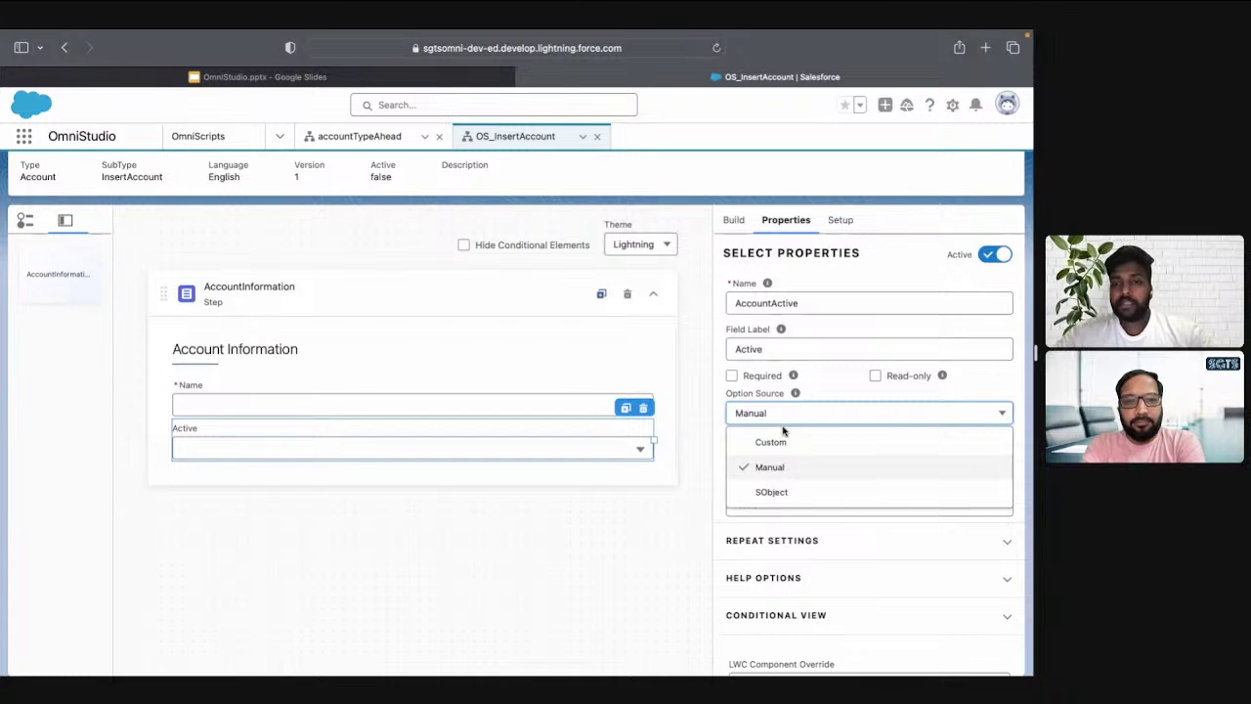
{"action": "left_click", "coordinate": [771, 443]}
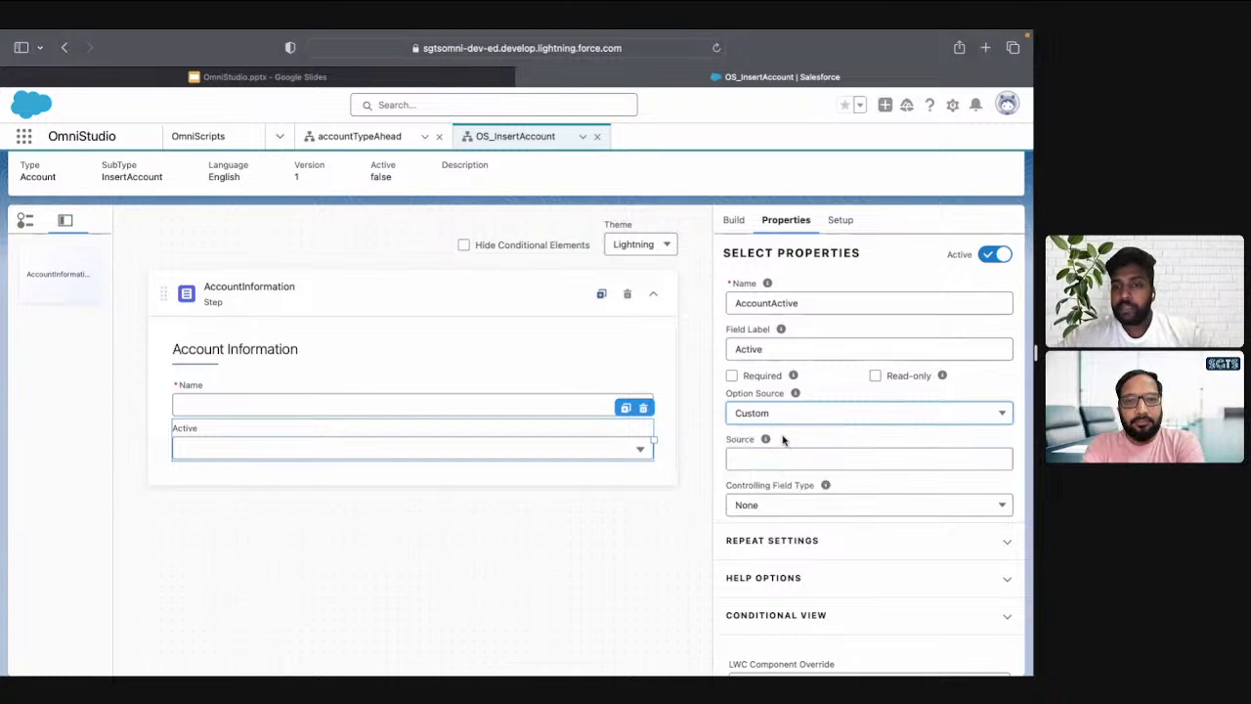
{"action": "left_click", "coordinate": [794, 455]}
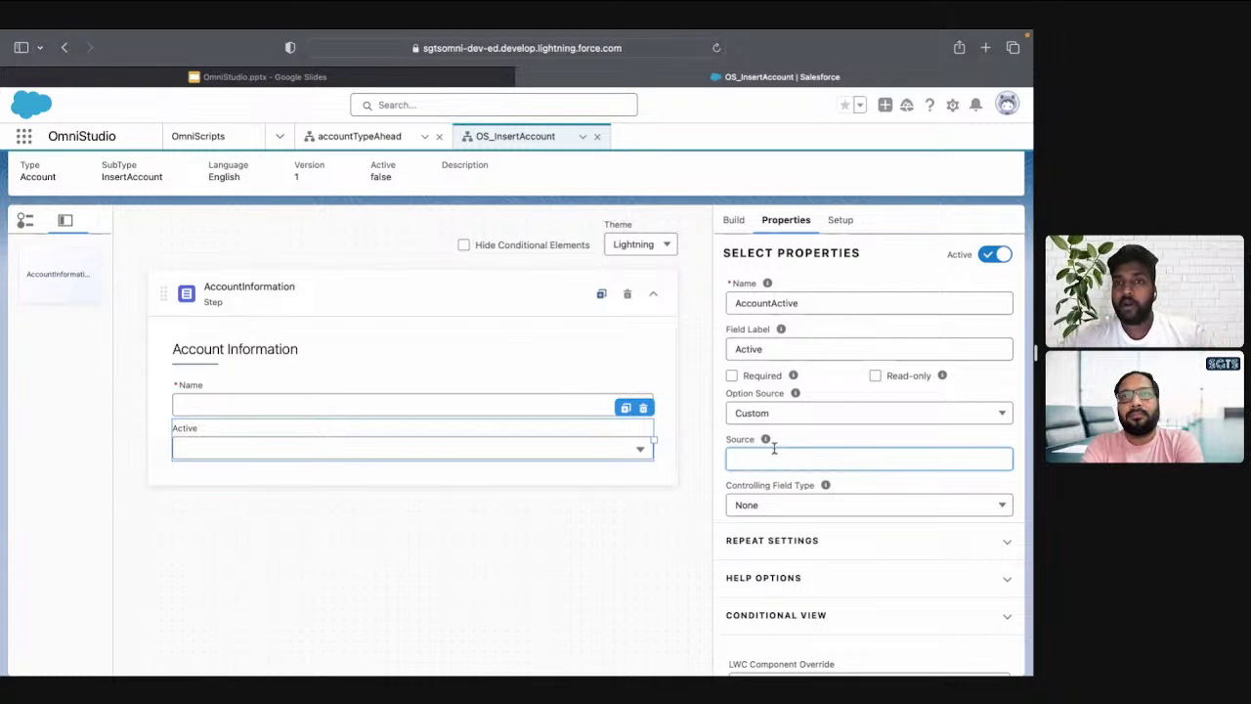
{"action": "left_click", "coordinate": [795, 423]}
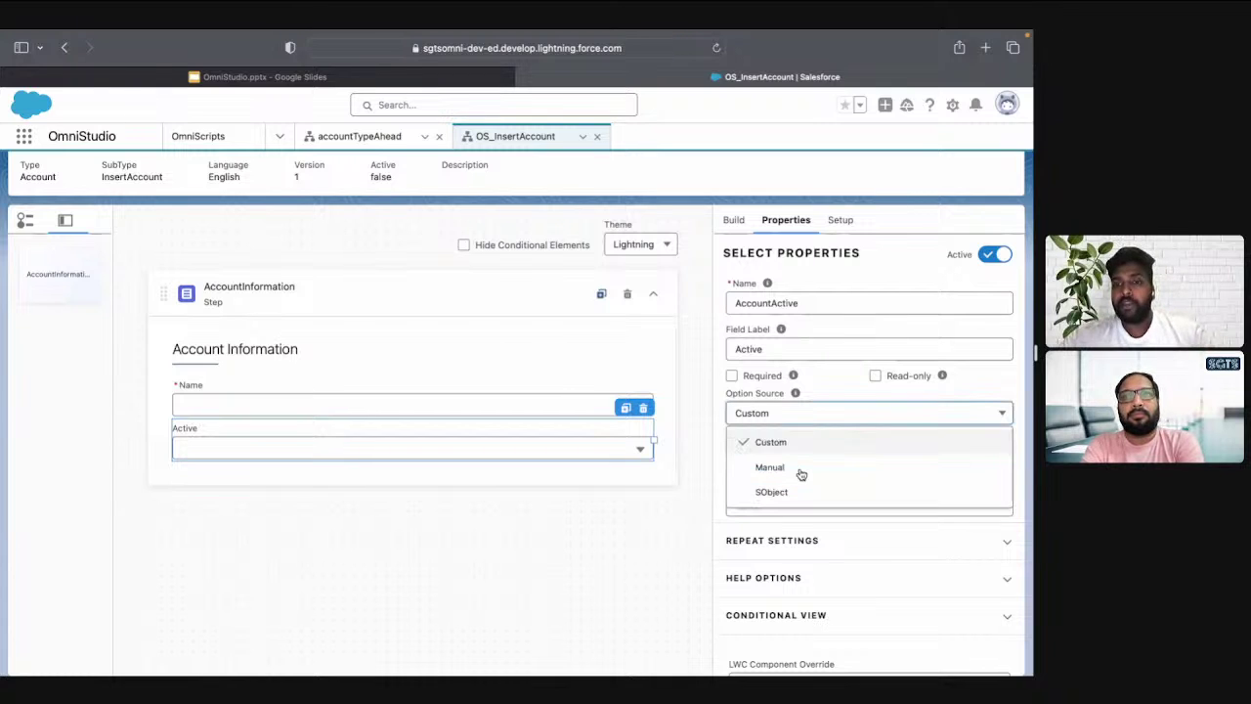
{"action": "left_click", "coordinate": [802, 469]}
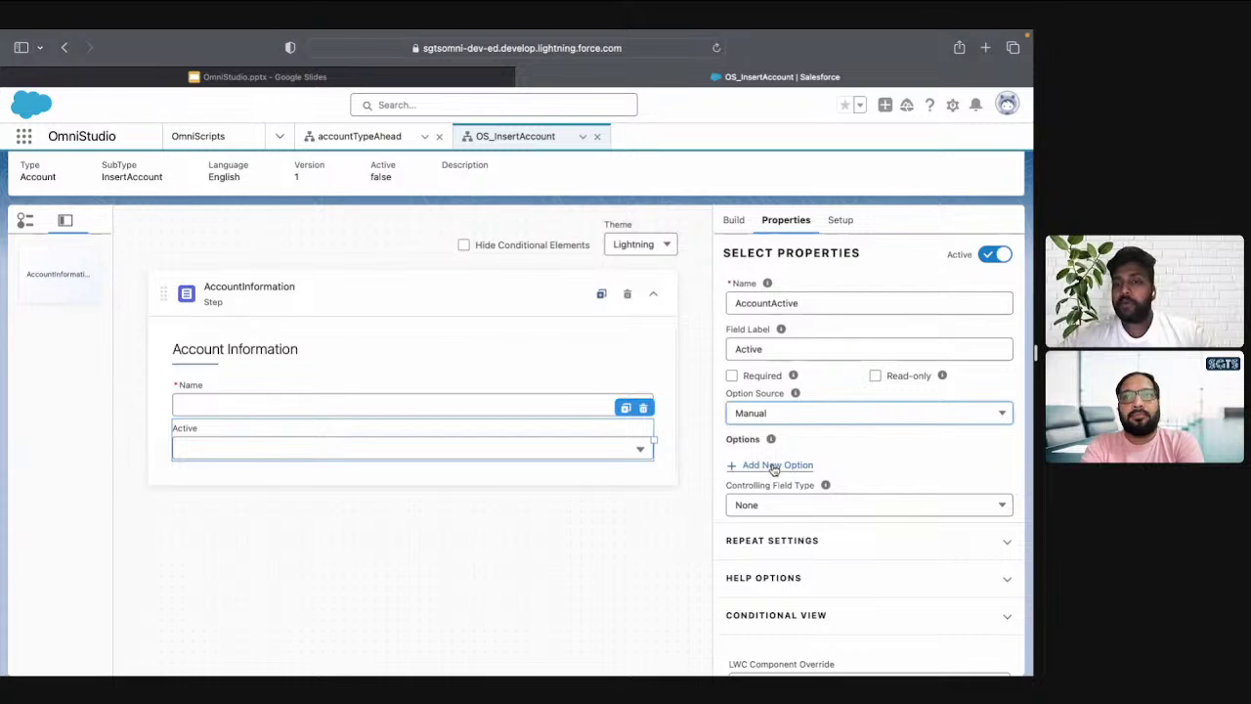
{"action": "left_click", "coordinate": [774, 466]}
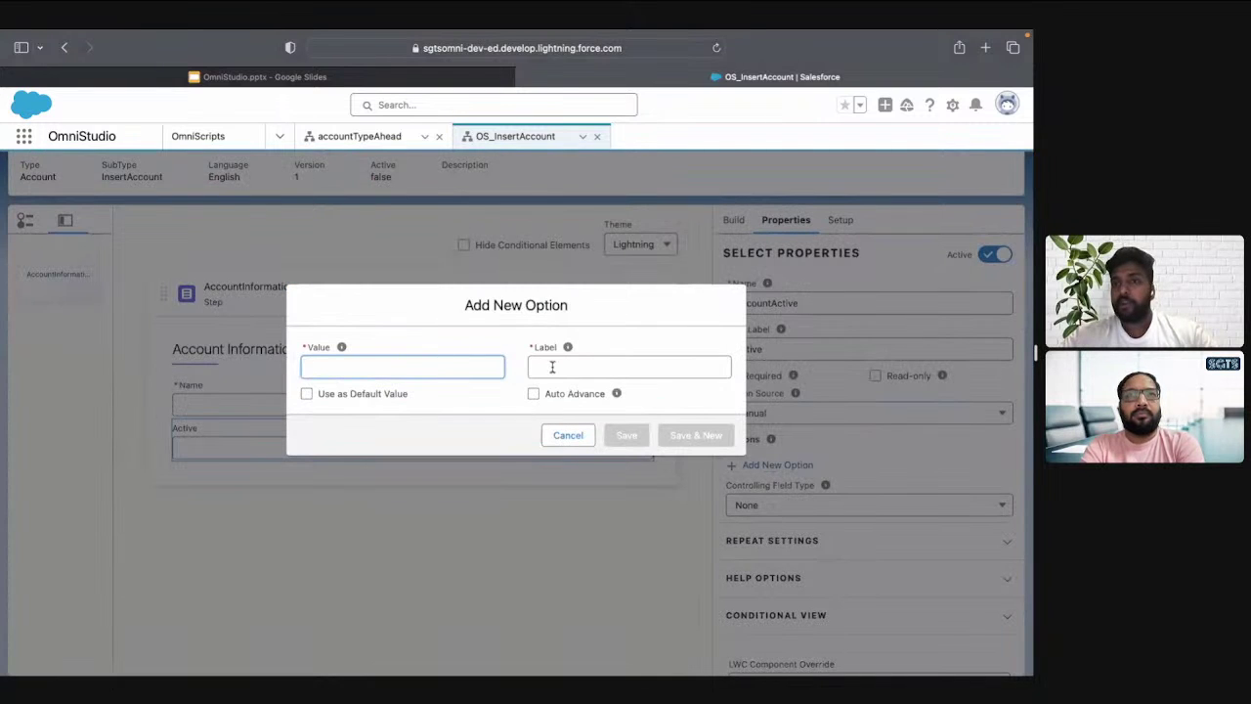
{"action": "left_click", "coordinate": [560, 436]}
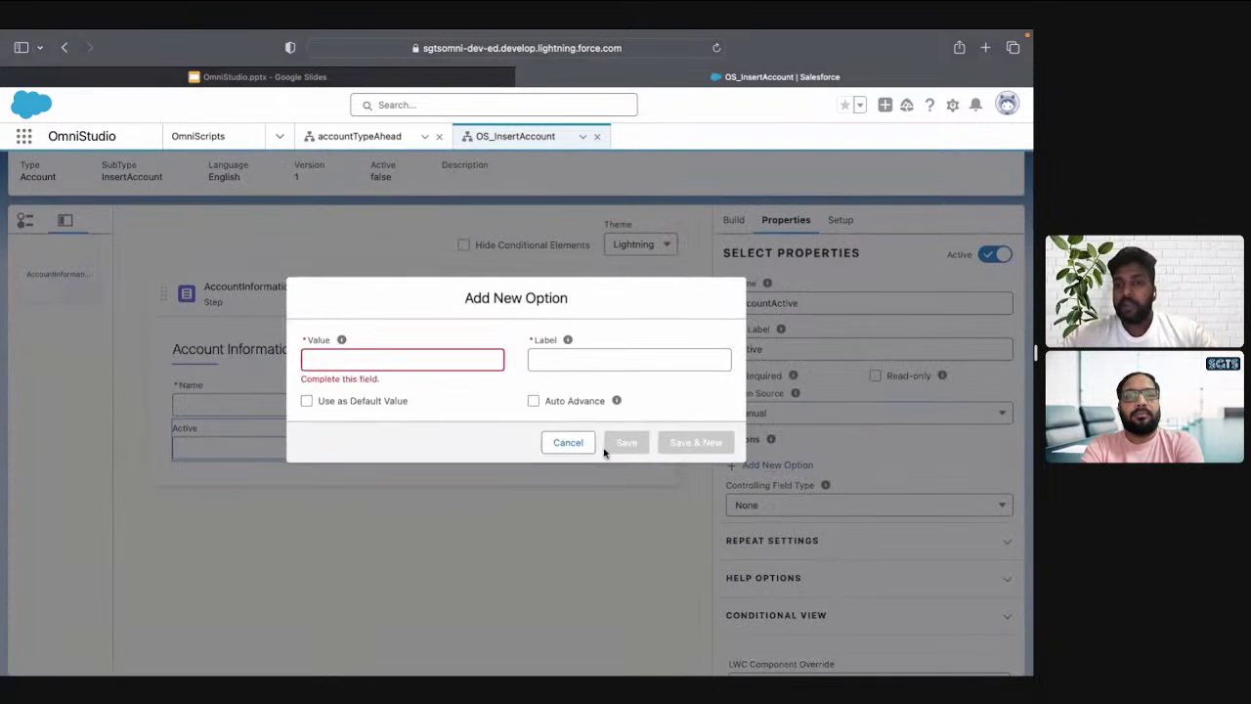
{"action": "left_click", "coordinate": [567, 442]}
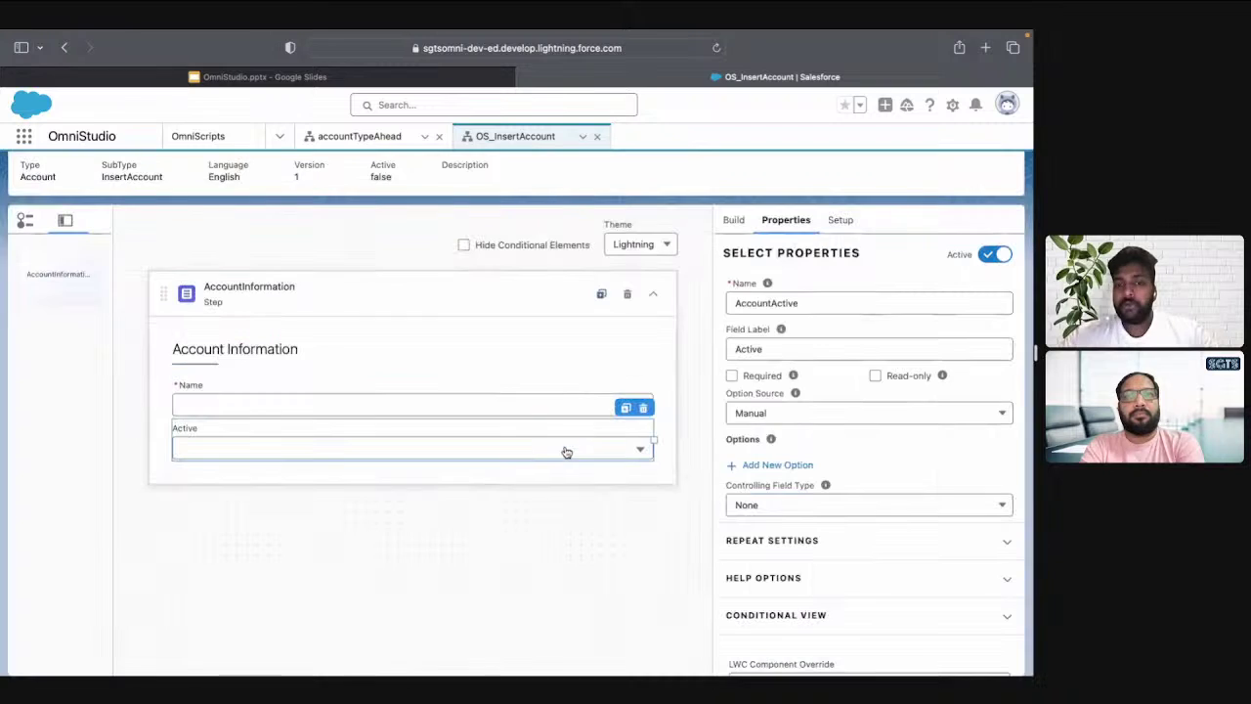
Set the option source to SObject with Source Account.Active__c
{"action": "left_click", "coordinate": [756, 416]}
{"action": "left_click", "coordinate": [770, 493]}
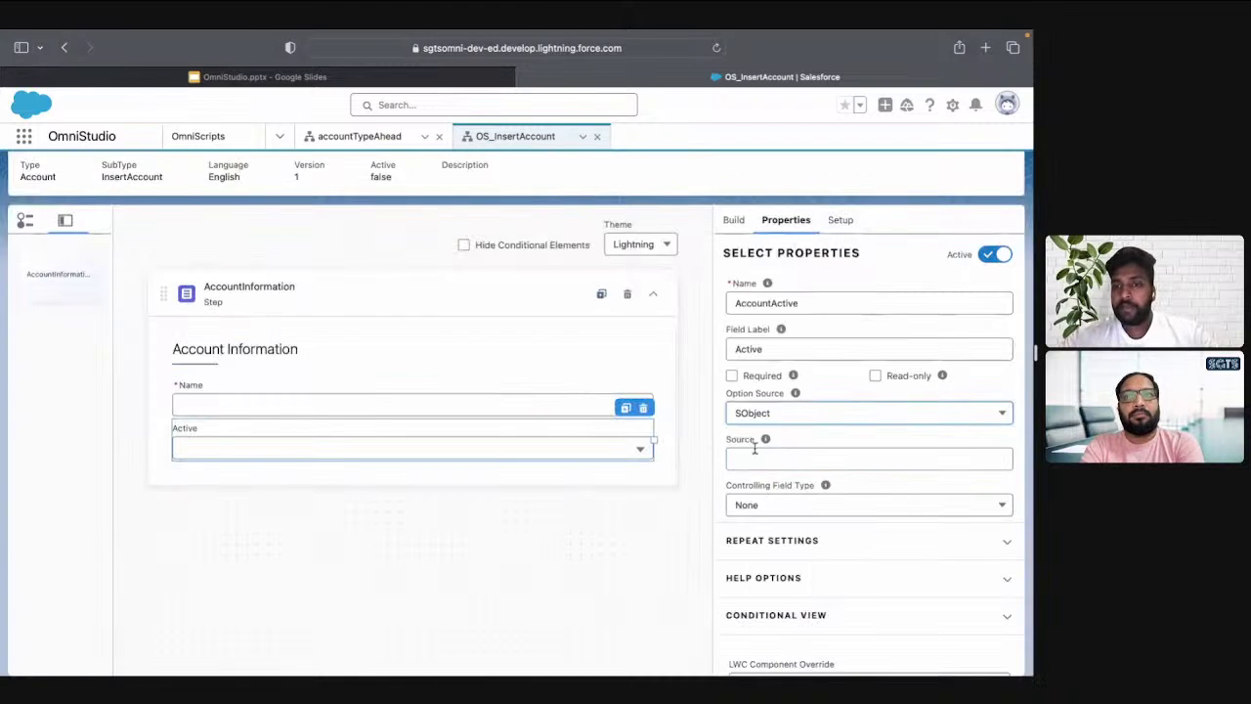
{"action": "left_click", "coordinate": [755, 456]}
{"action": "type", "text": "Act"}
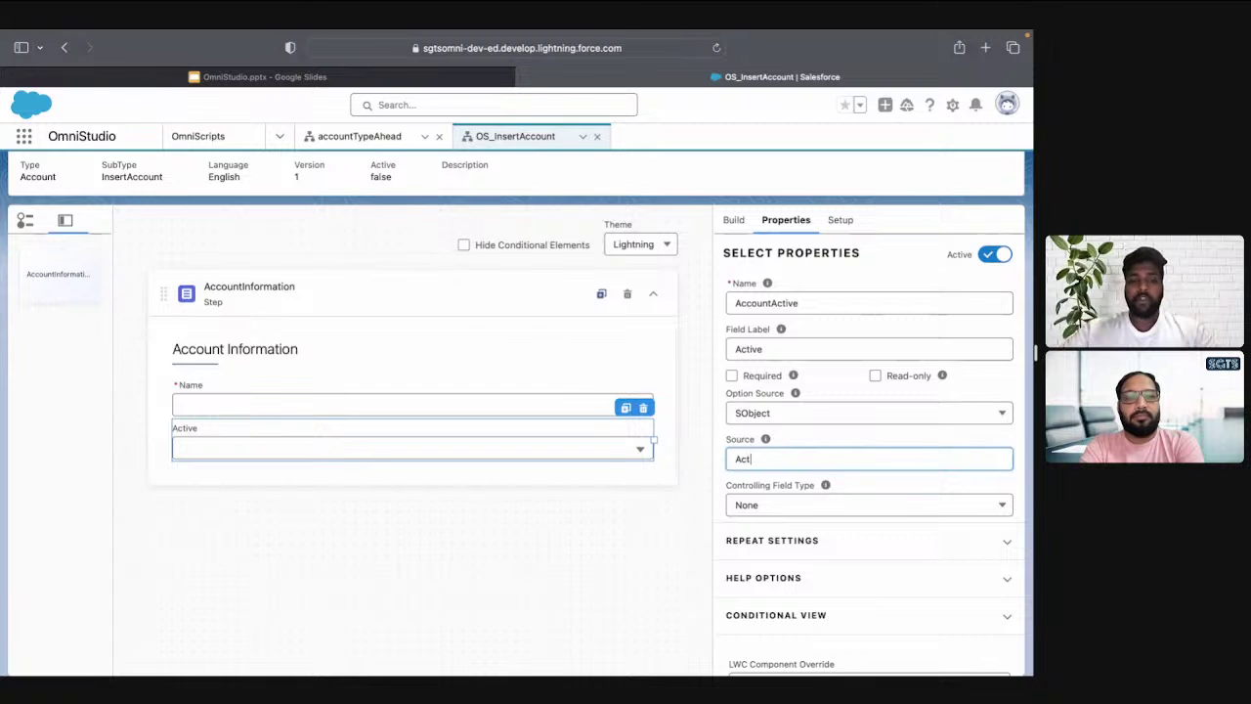
{"action": "type", "text": "ive__c"}
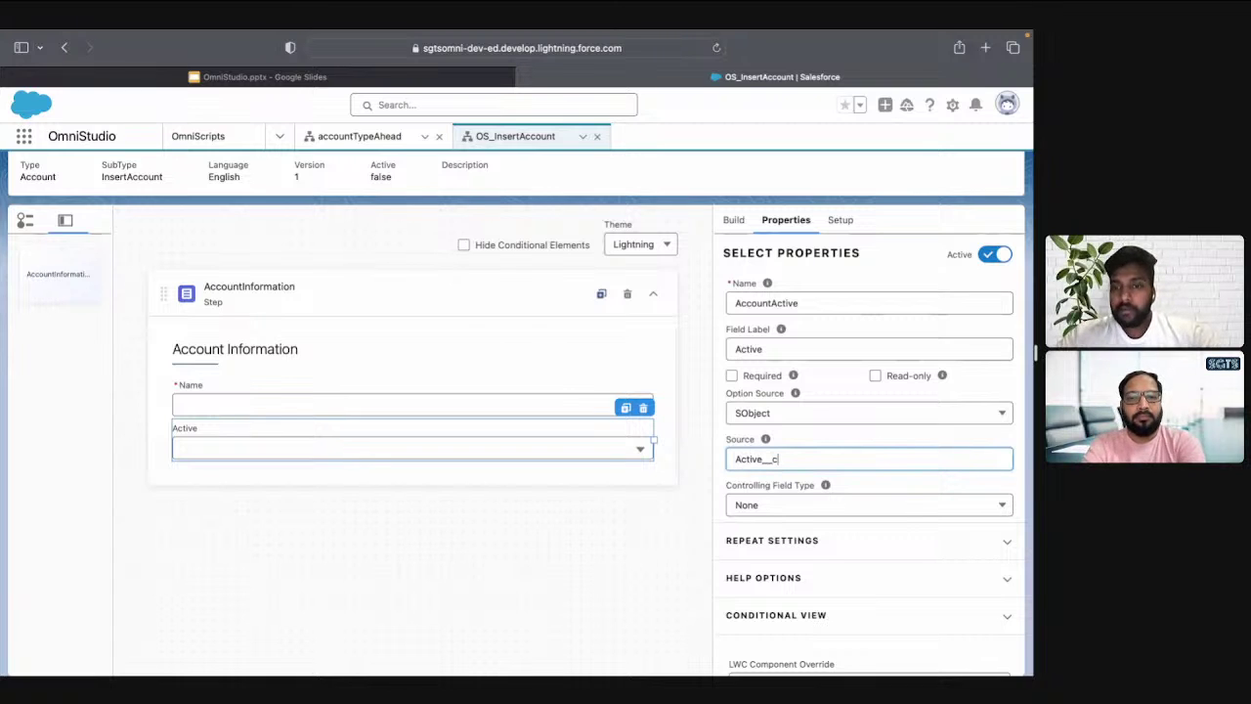
{"action": "key", "text": "ctrl+a"}
{"action": "type", "text": "Acco"}
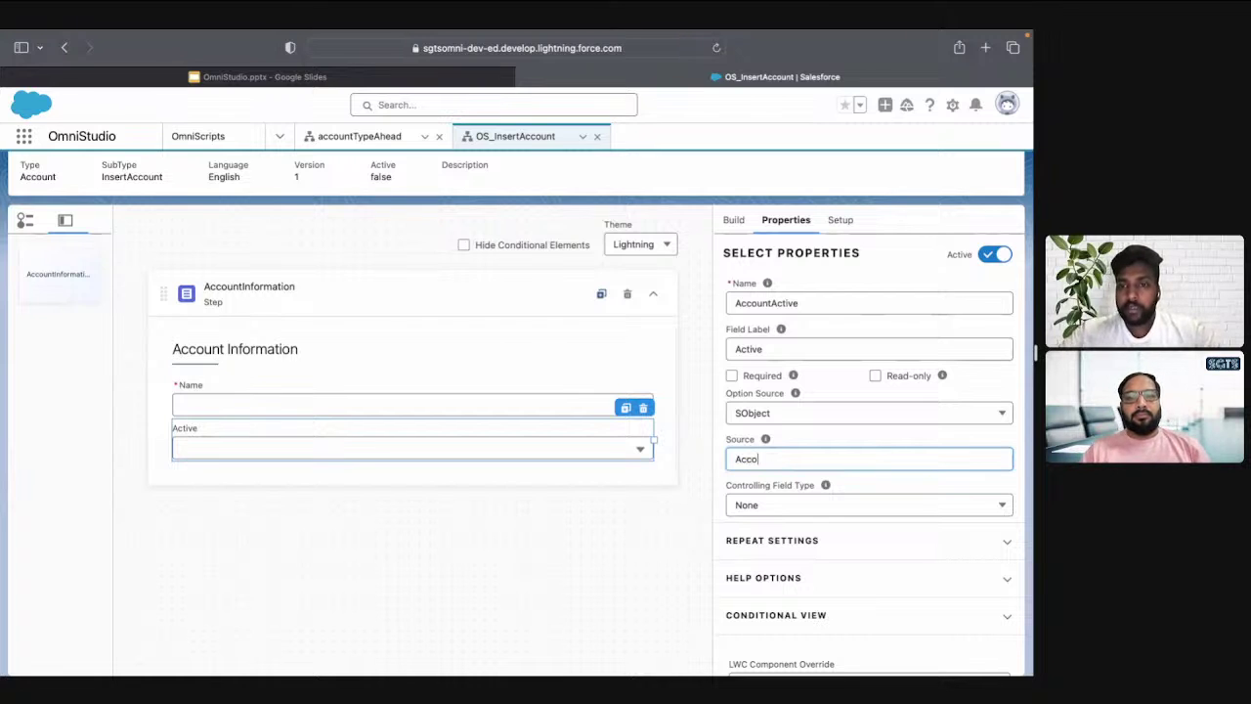
{"action": "left_click", "coordinate": [765, 441]}
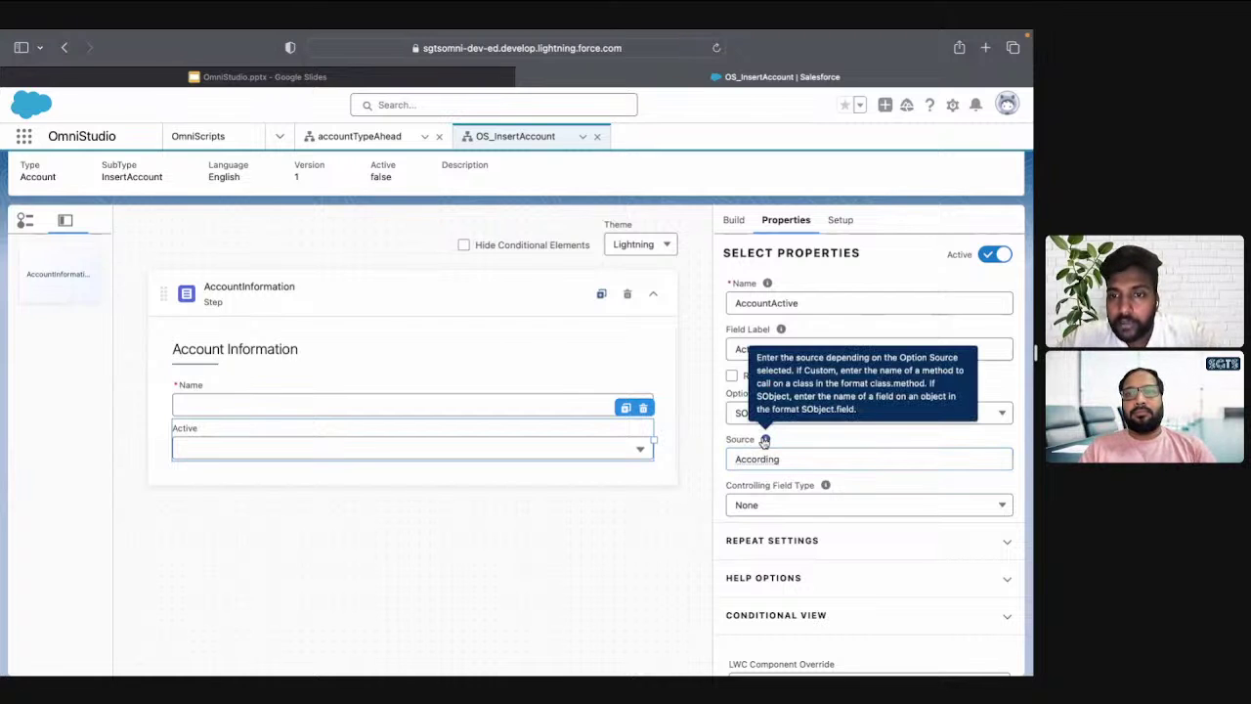
{"action": "double_click", "coordinate": [781, 460]}
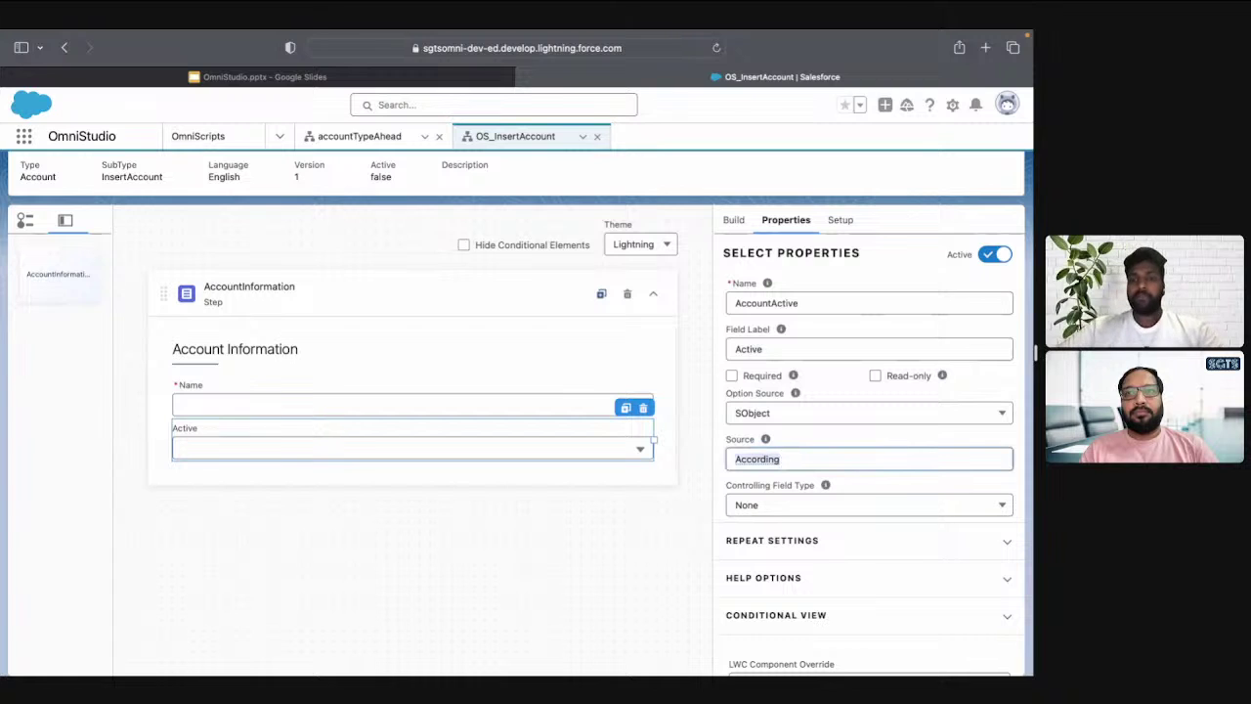
{"action": "type", "text": "Account"}
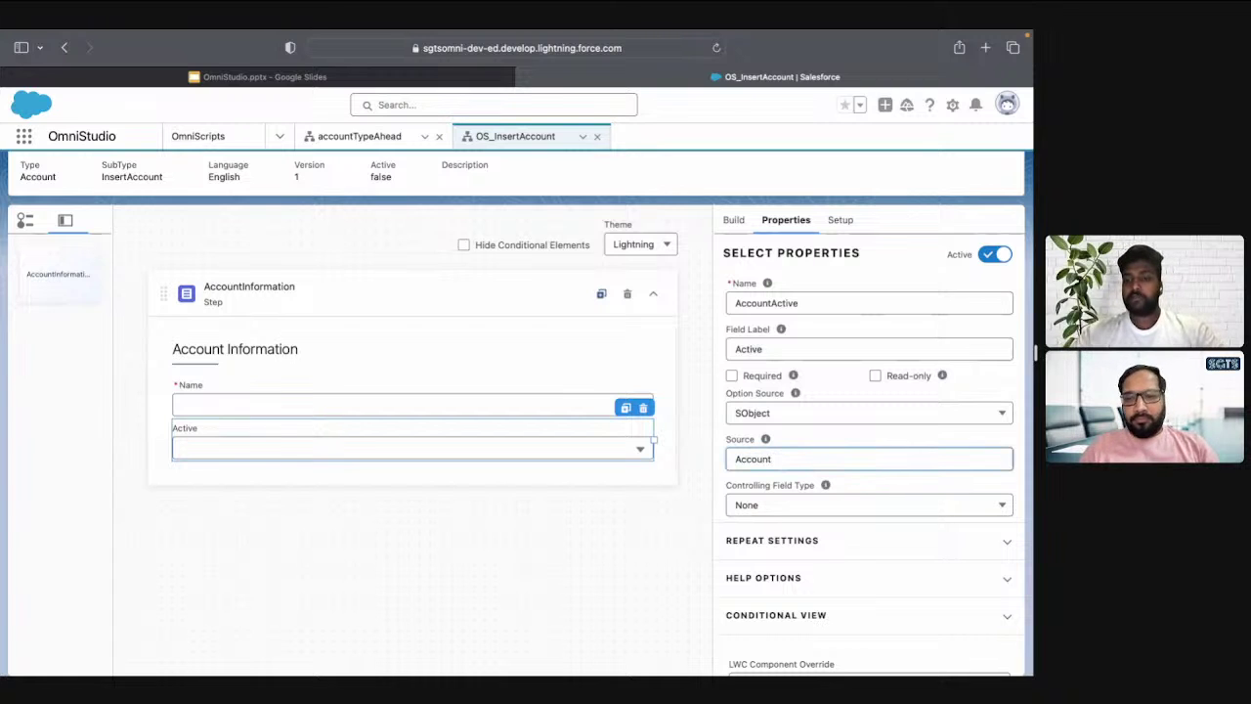
{"action": "type", "text": ".Active__c"}
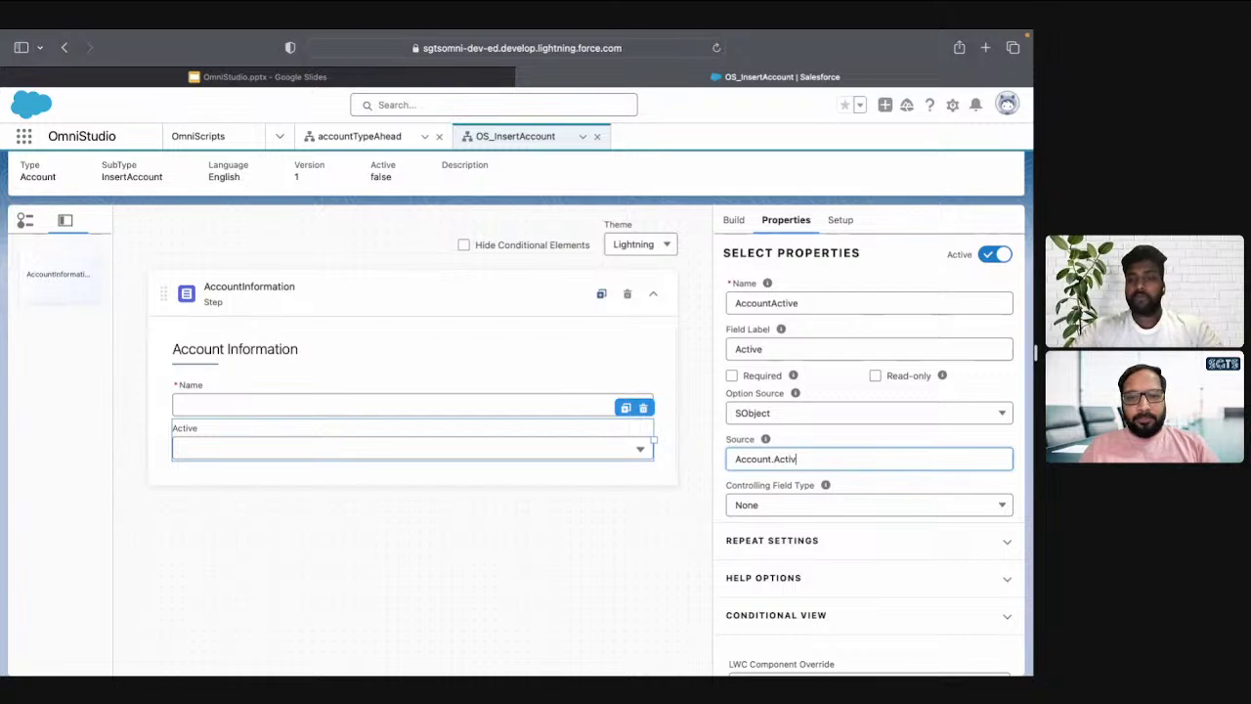
{"action": "left_click", "coordinate": [808, 440]}
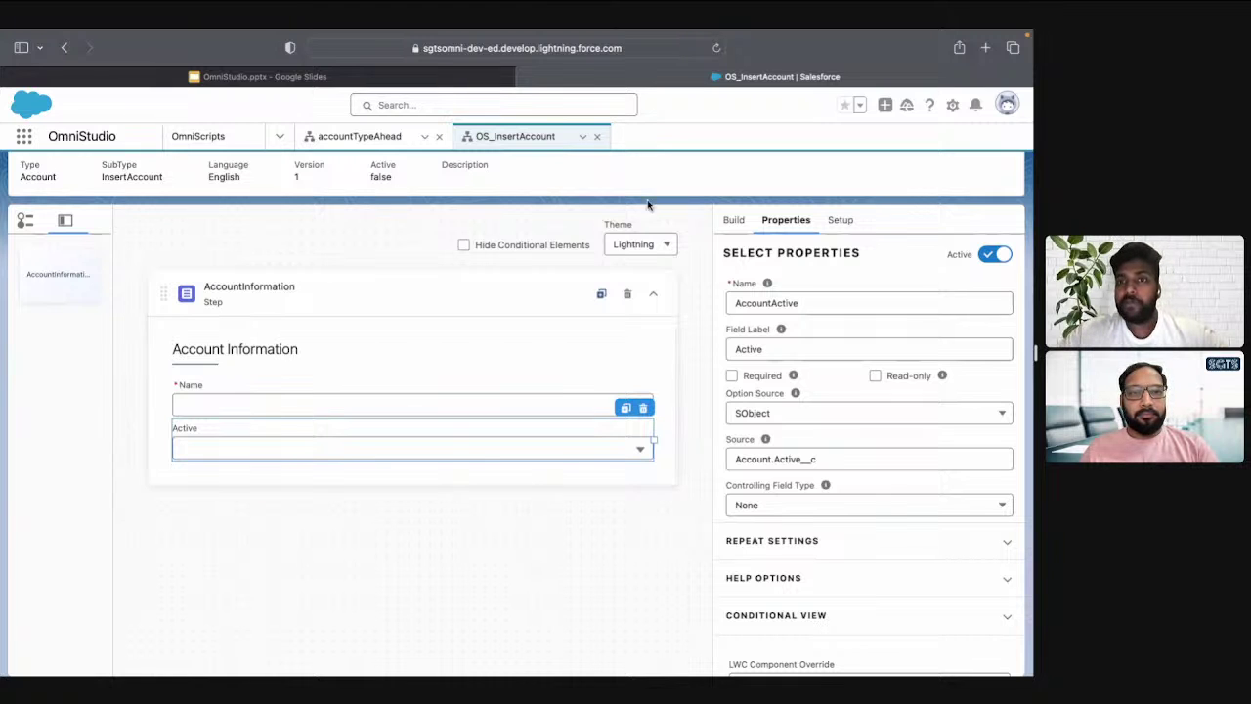
{"action": "scroll", "coordinate": [703, 181], "scroll_direction": "up", "scroll_amount": 2}
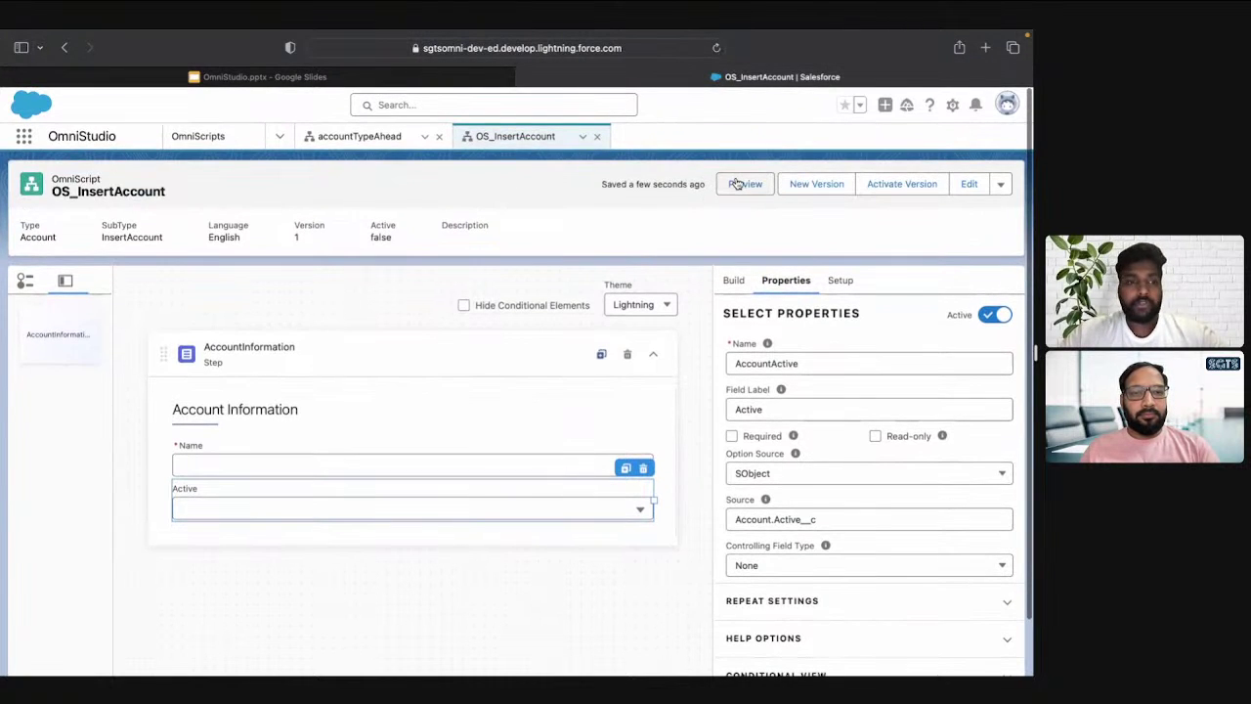
{"action": "left_click", "coordinate": [737, 184]}
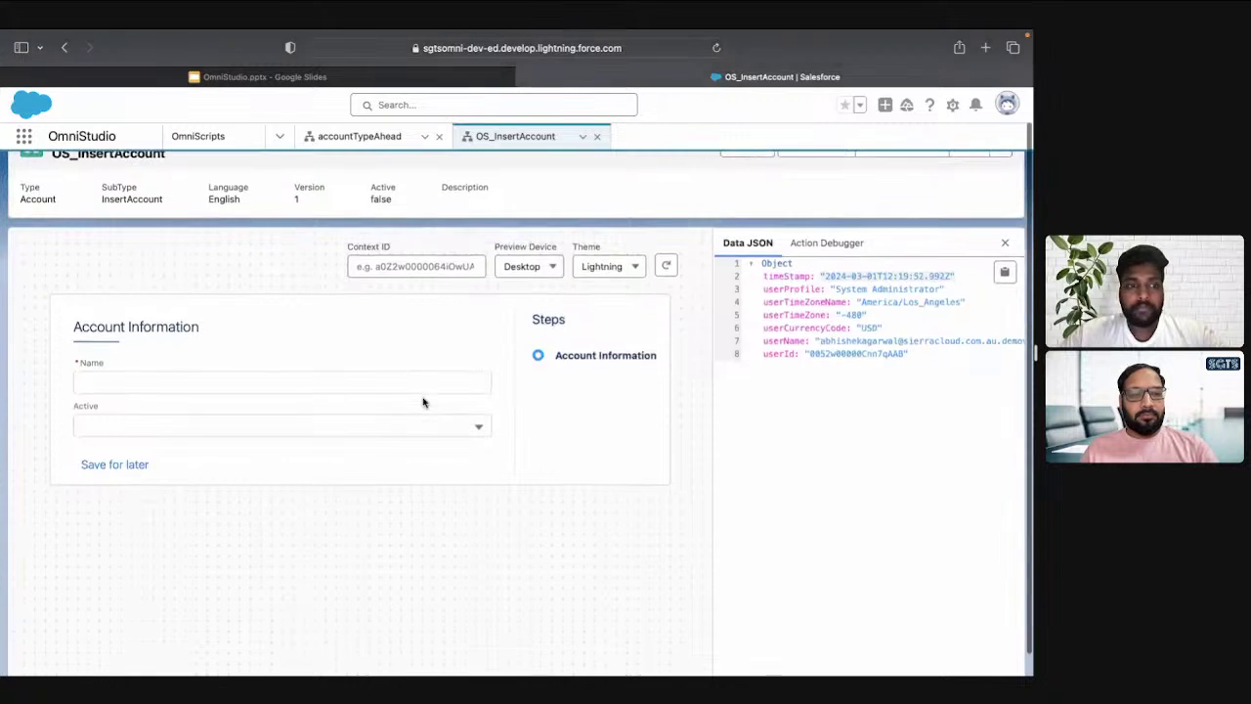
{"action": "left_click", "coordinate": [291, 385]}
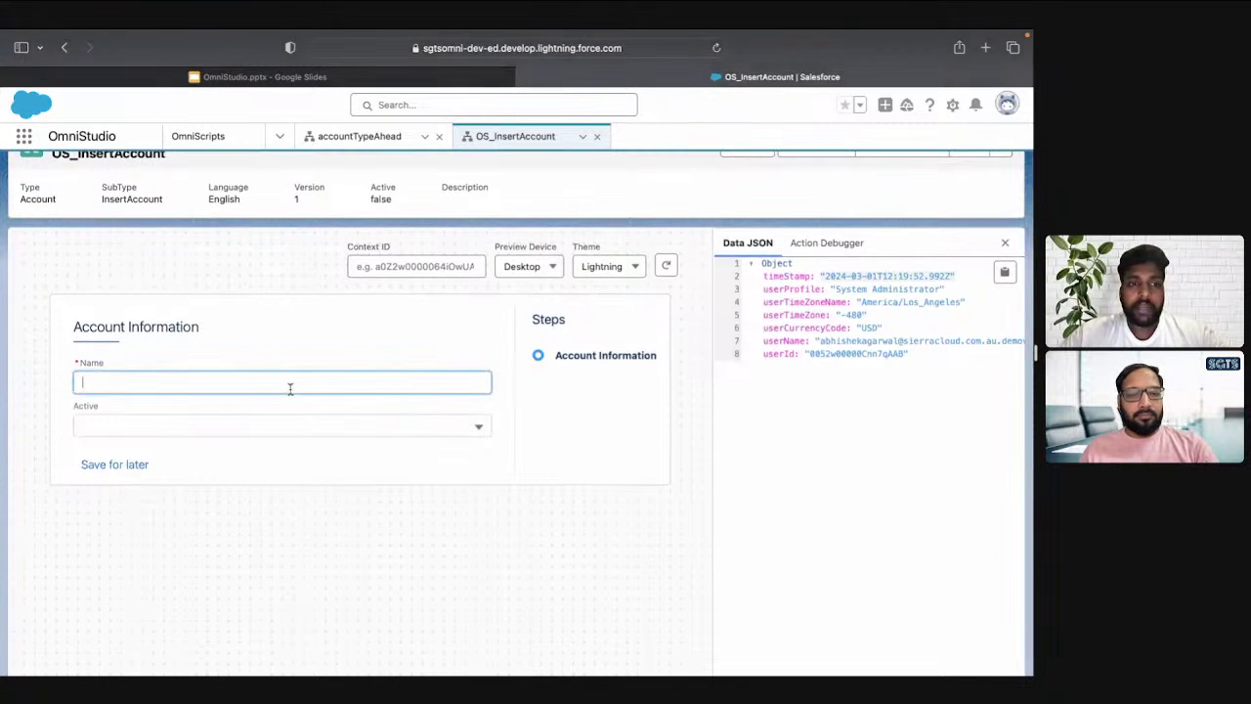
{"action": "left_click", "coordinate": [222, 434]}
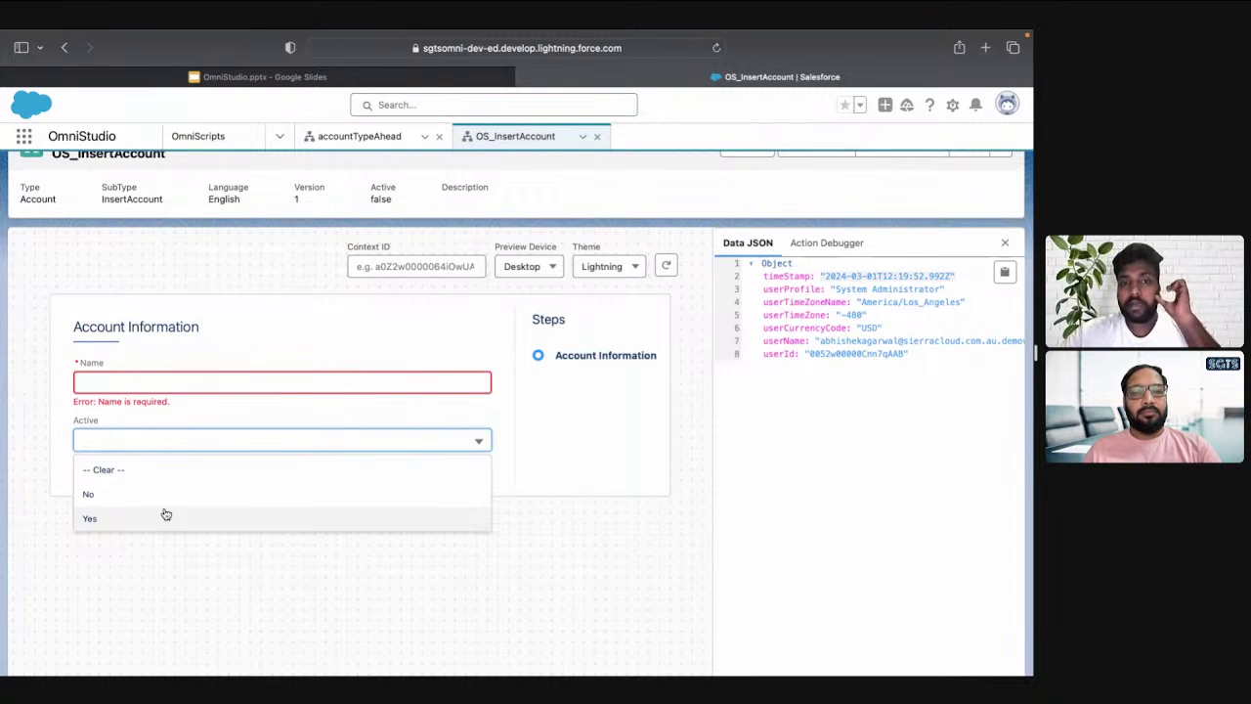
{"action": "scroll", "coordinate": [413, 413], "scroll_direction": "up", "scroll_amount": 1}
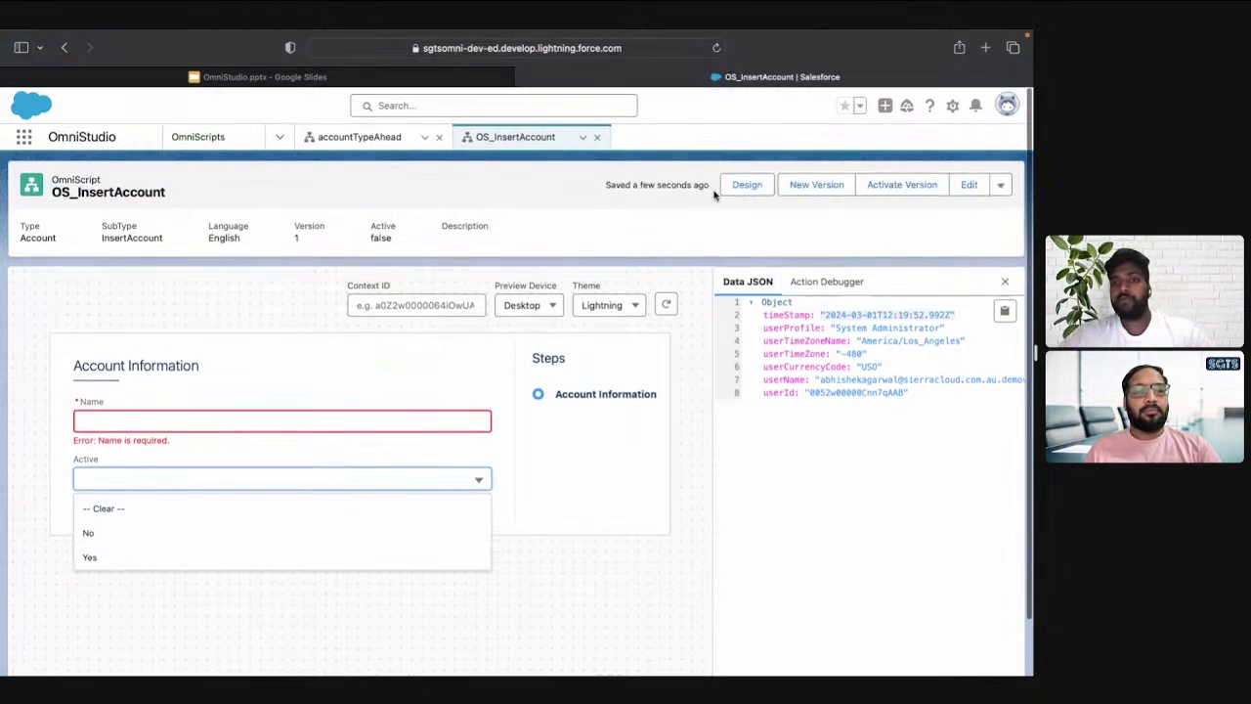
{"action": "left_click", "coordinate": [742, 185]}
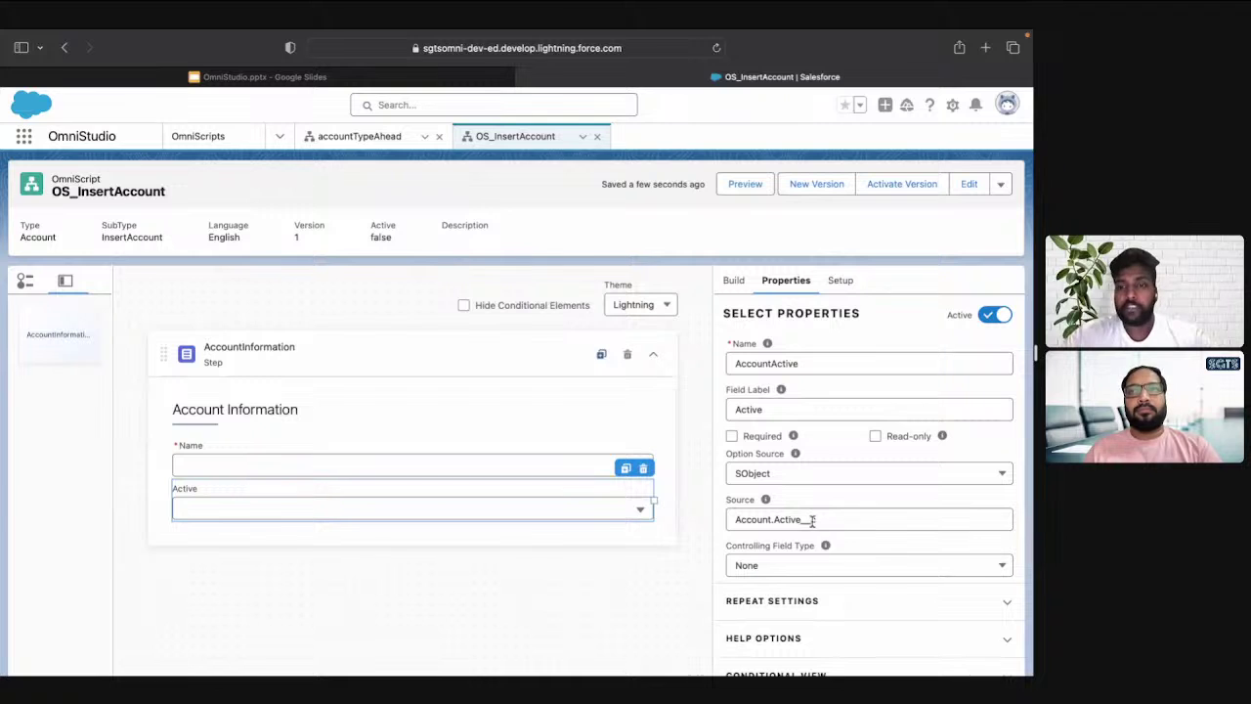
{"action": "scroll", "coordinate": [811, 519], "scroll_direction": "down", "scroll_amount": 3}
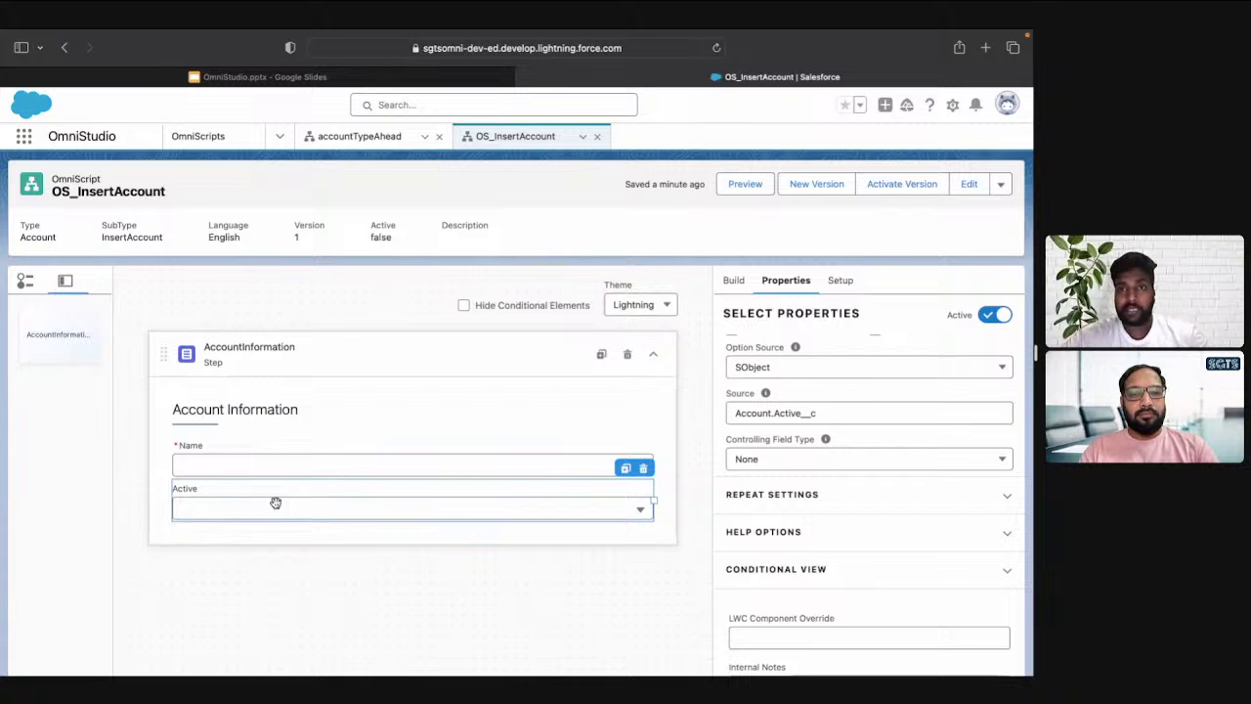
Drag a DataRaptor Post Action onto the canvas and settle it after the AccountInformation step
{"action": "left_click", "coordinate": [735, 280]}
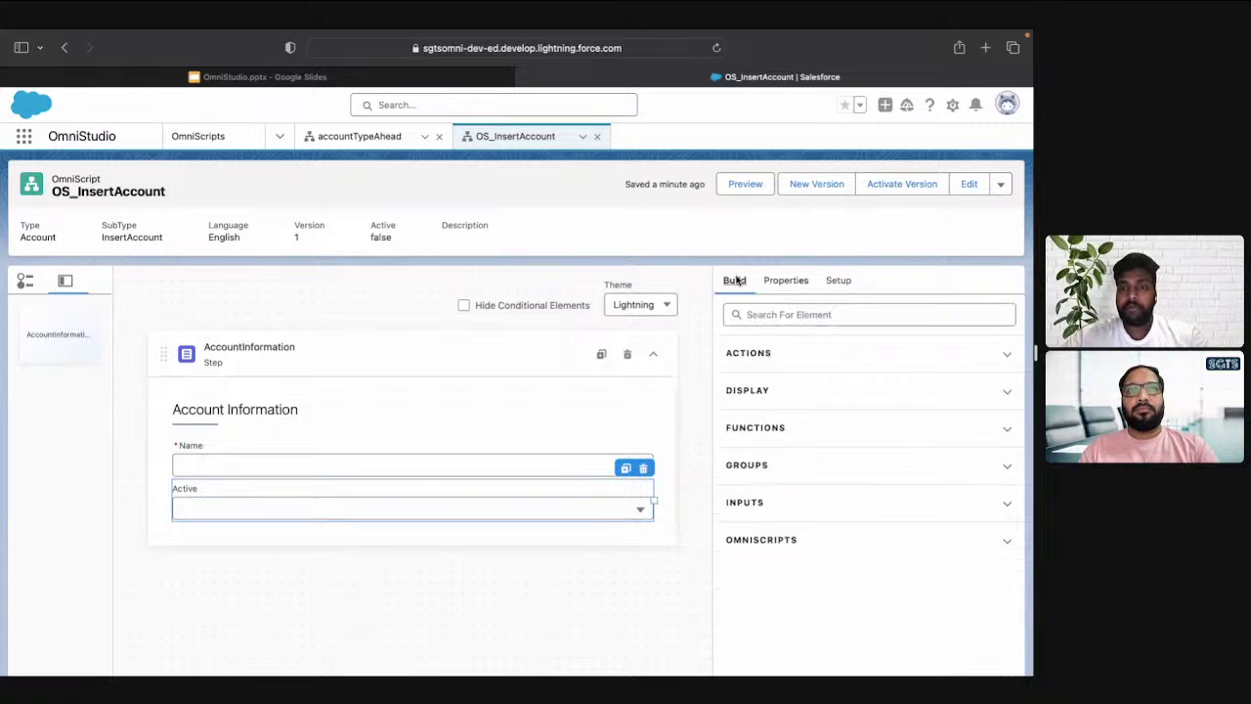
{"action": "left_click", "coordinate": [758, 352]}
{"action": "scroll", "coordinate": [768, 352], "scroll_direction": "down", "scroll_amount": 2}
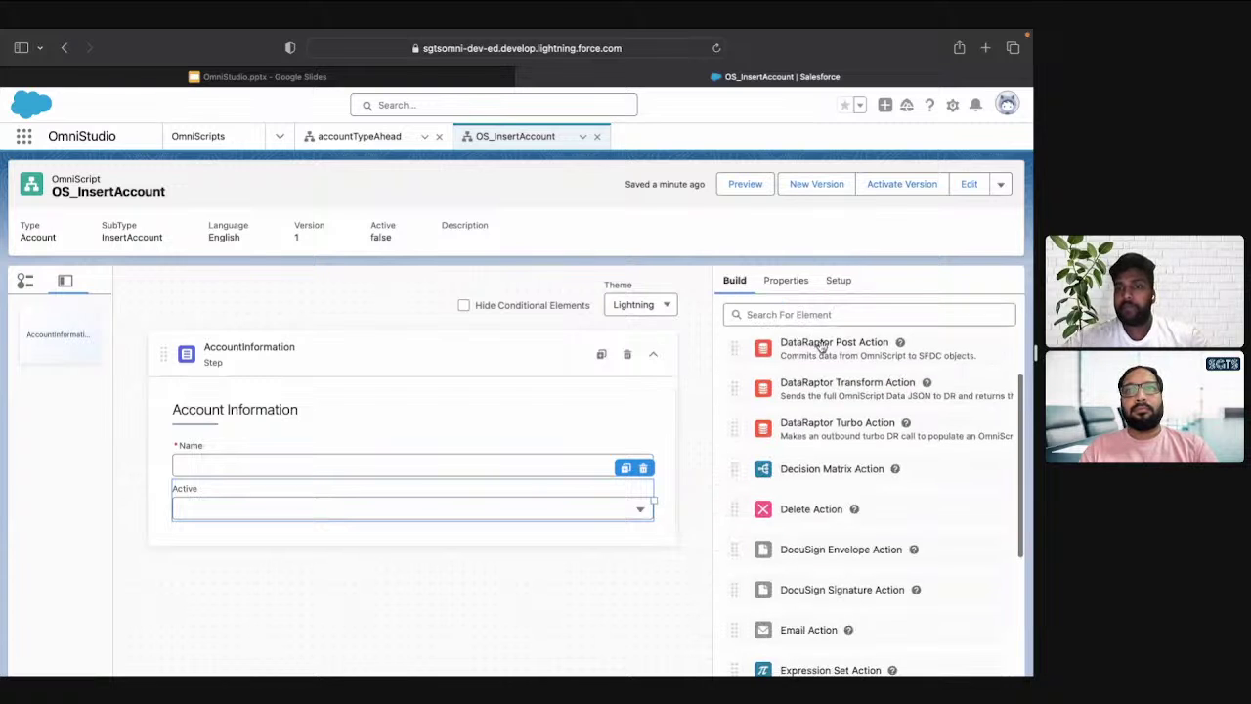
{"action": "left_click_drag", "start_coordinate": [822, 347], "coordinate": [519, 632]}
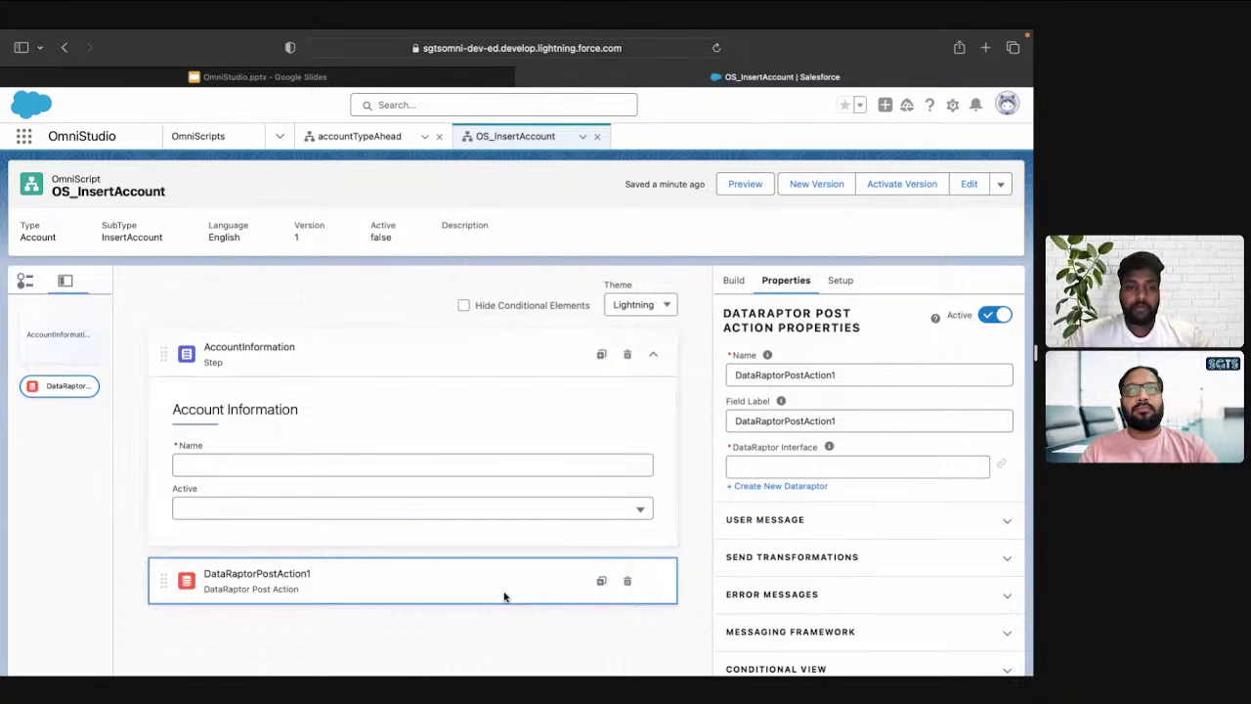
{"action": "left_click_drag", "start_coordinate": [505, 595], "coordinate": [466, 528]}
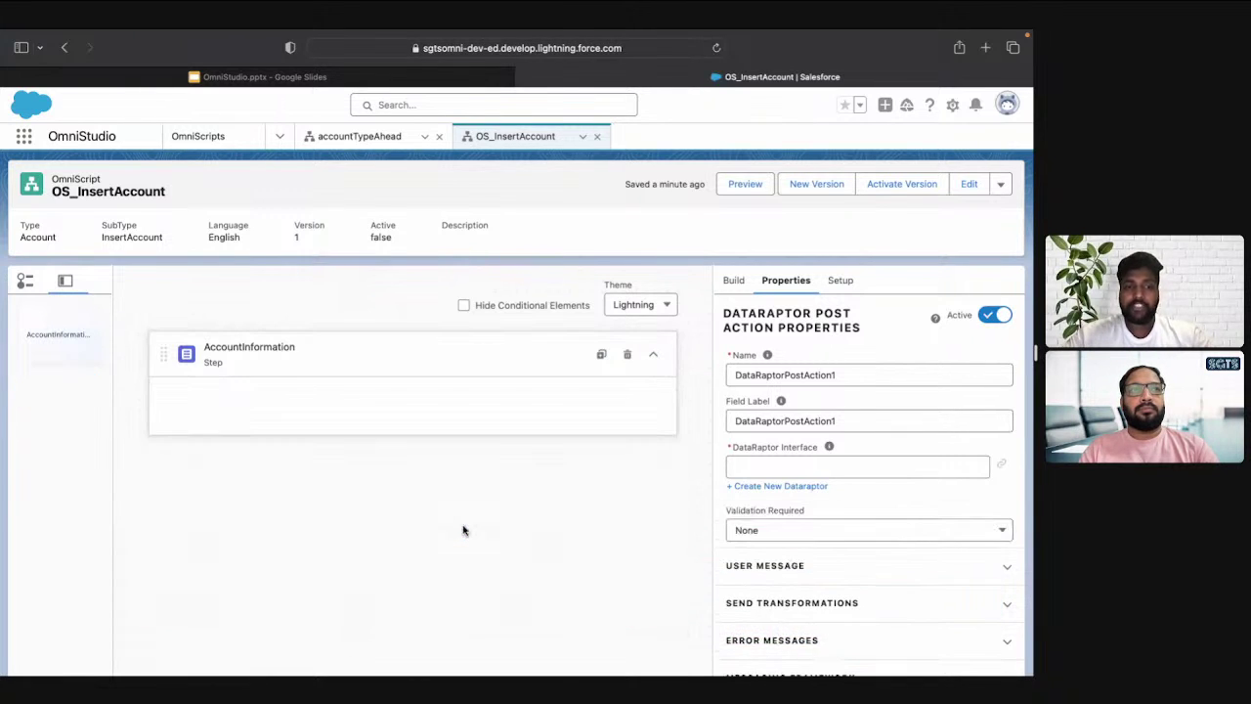
{"action": "mouse_move", "coordinate": [467, 528]}
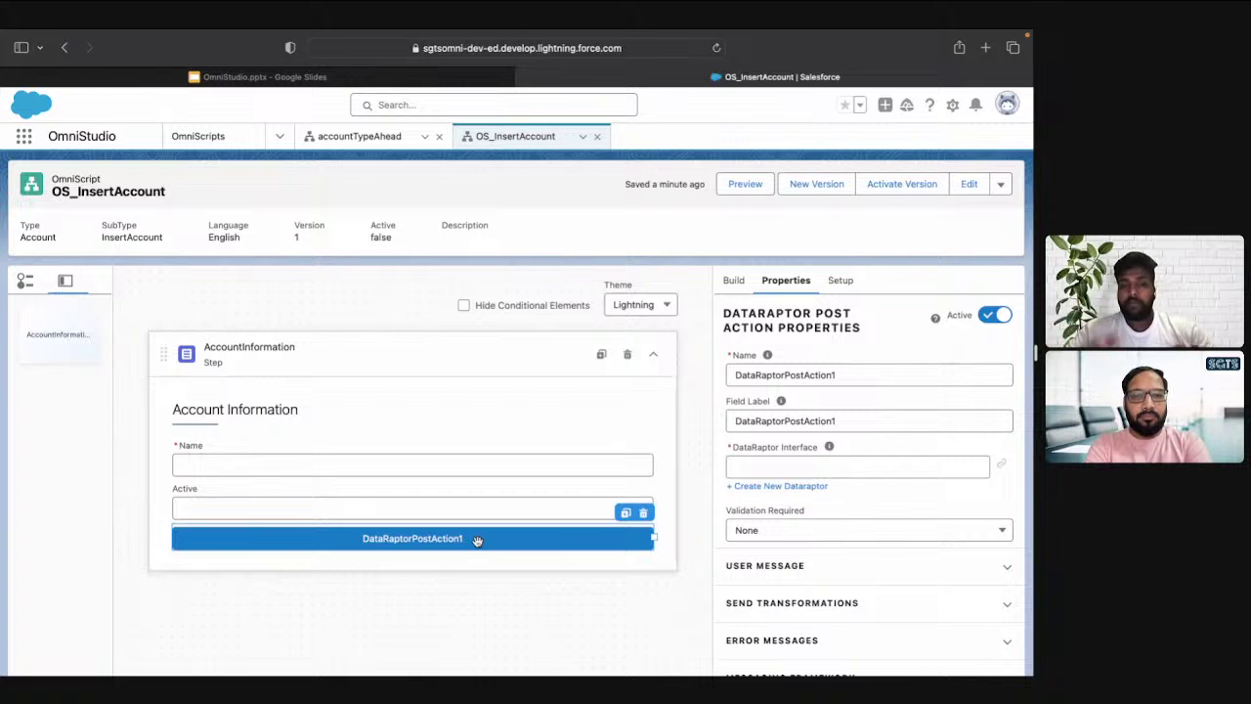
{"action": "left_click_drag", "start_coordinate": [478, 540], "coordinate": [472, 604]}
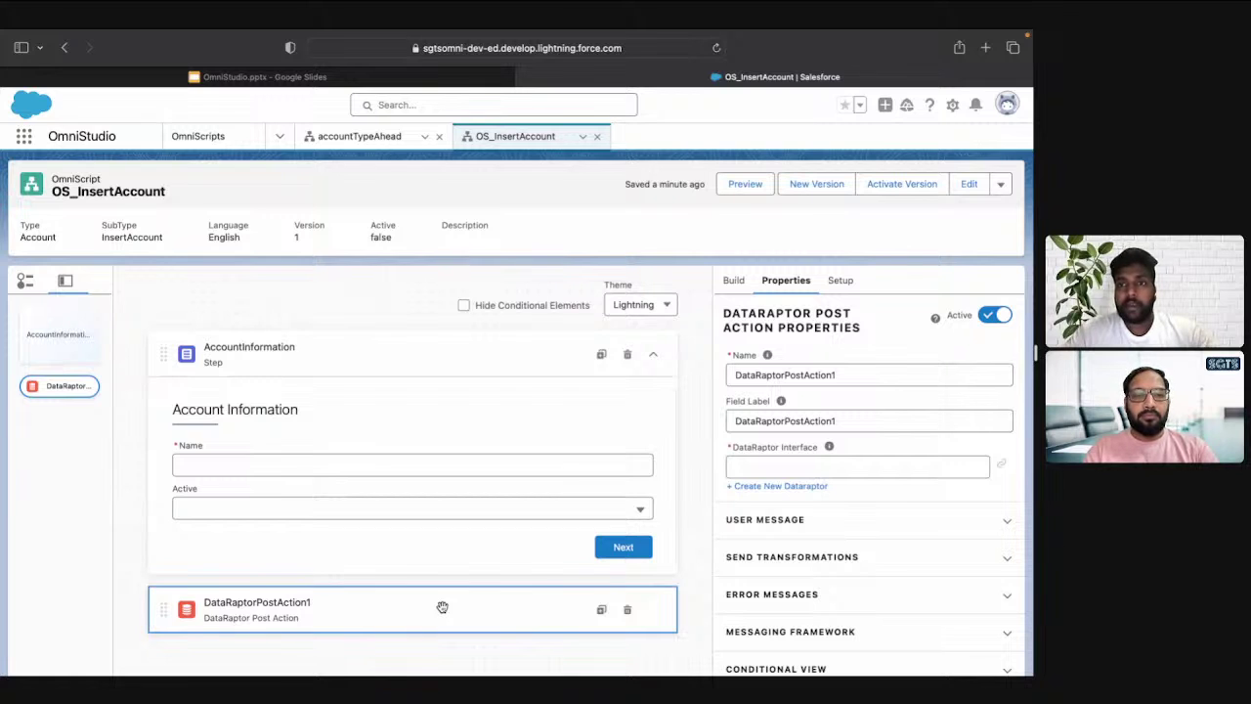
{"action": "left_click_drag", "start_coordinate": [449, 606], "coordinate": [452, 534]}
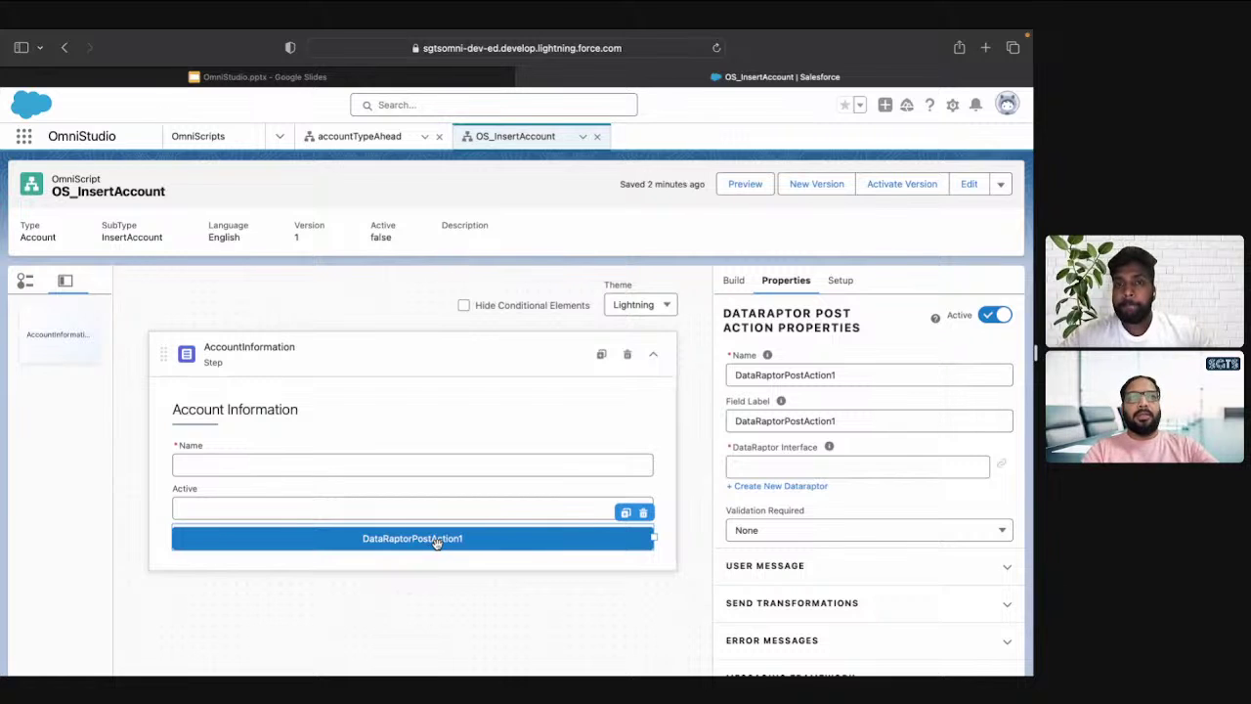
{"action": "left_click_drag", "start_coordinate": [449, 545], "coordinate": [424, 609]}
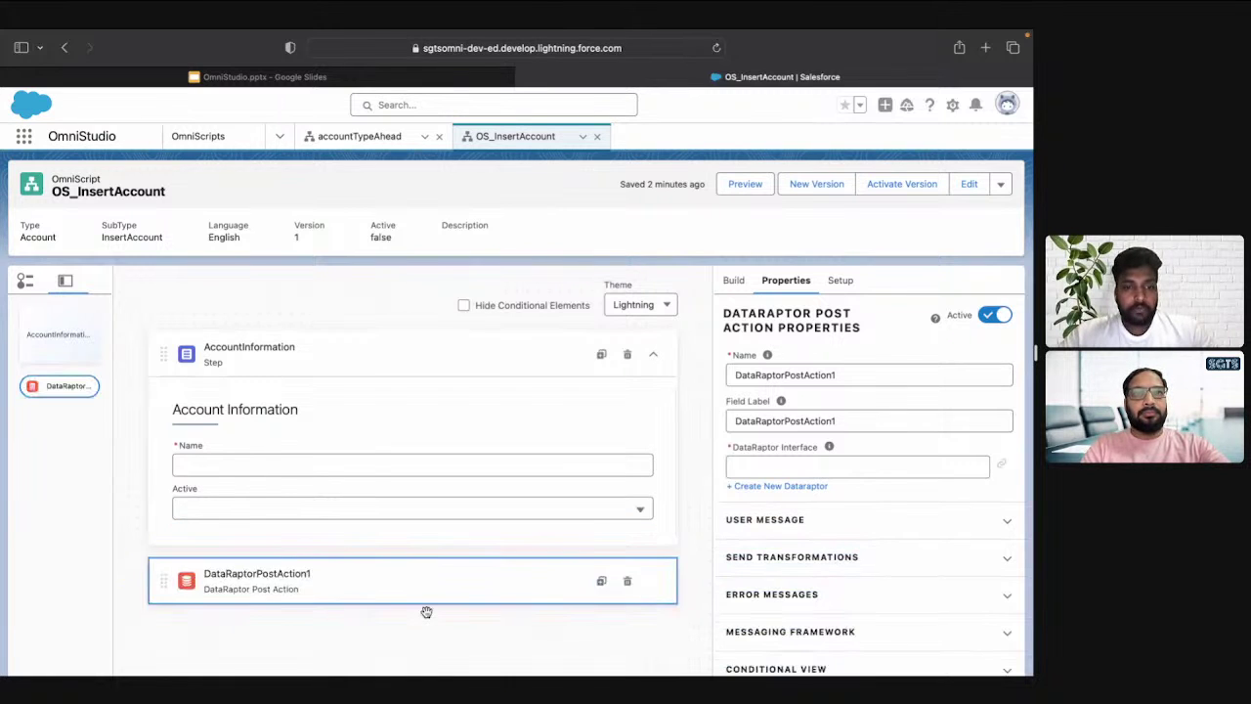
Rename the post action to DRP_InsertAccount and give its label the same text
{"action": "double_click", "coordinate": [852, 365]}
{"action": "key", "text": "BackSpace"}
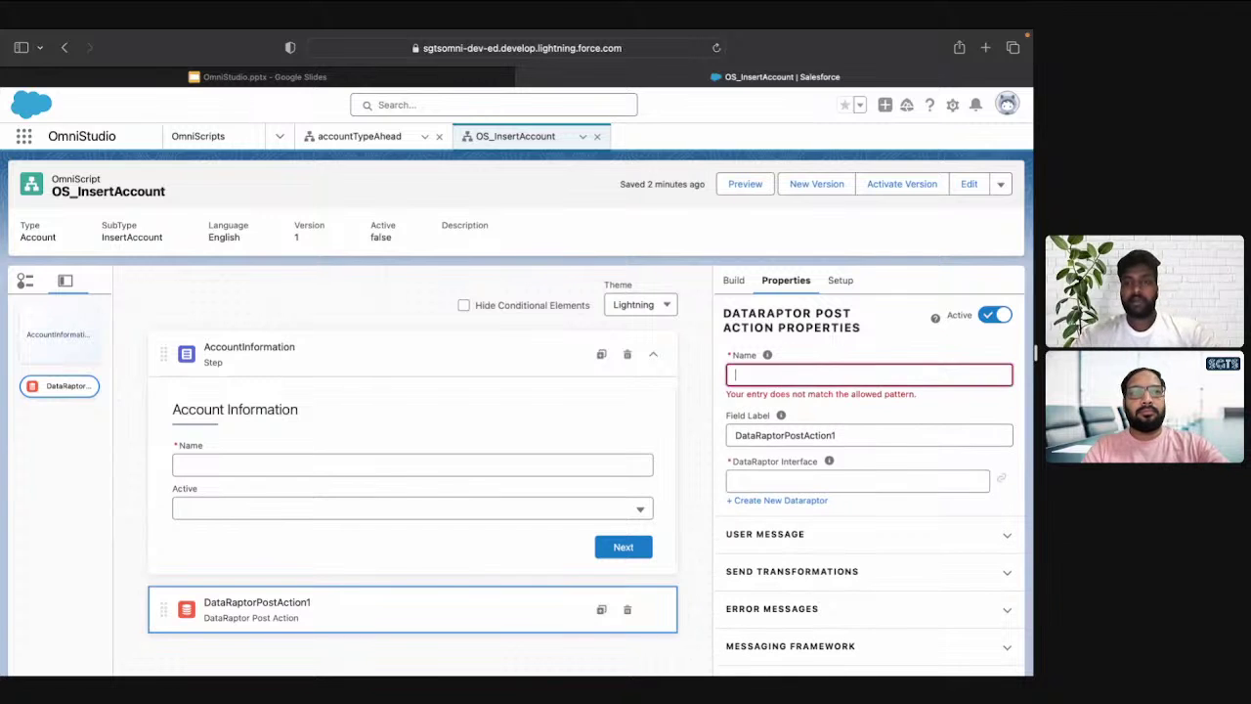
{"action": "type", "text": "DRP"}
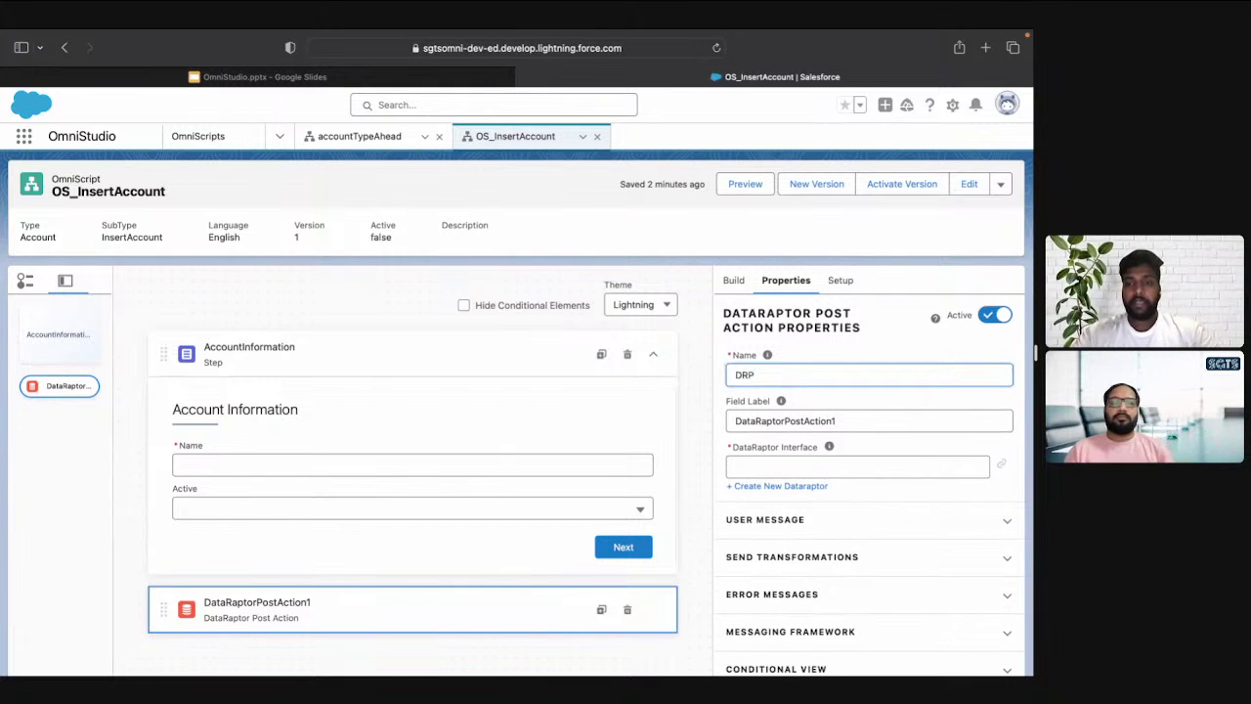
{"action": "type", "text": "_Inser"}
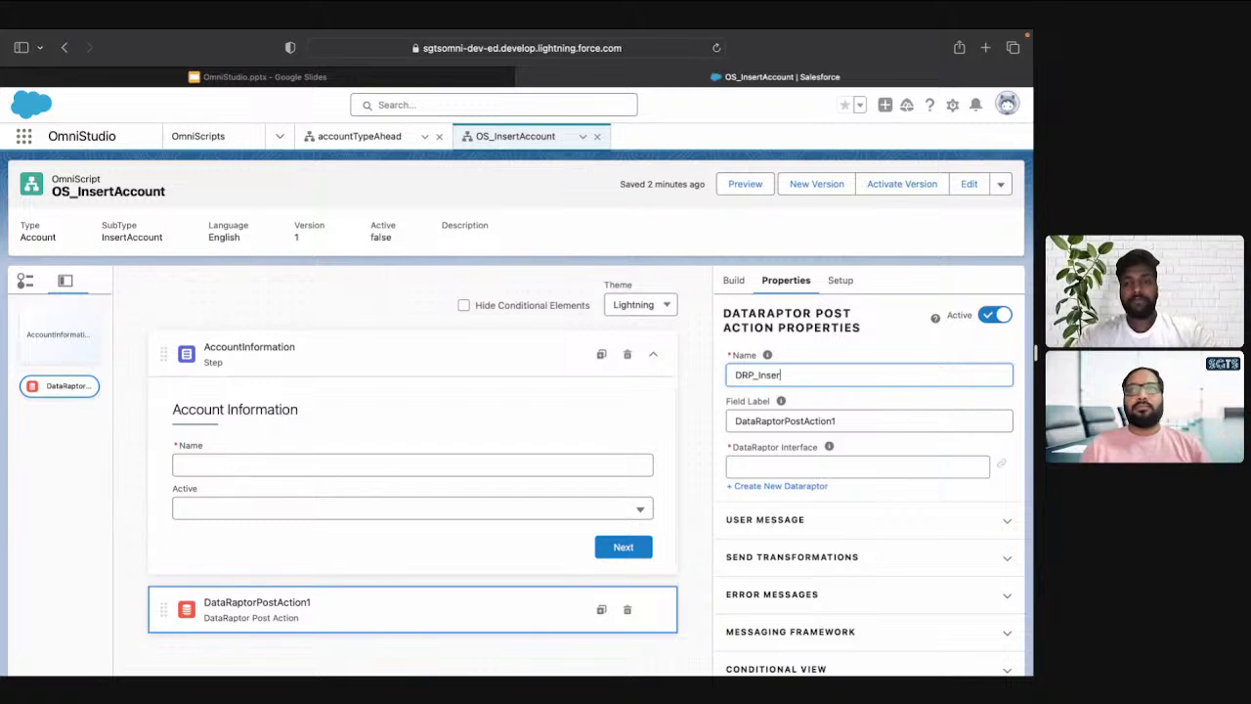
{"action": "type", "text": "tAccount"}
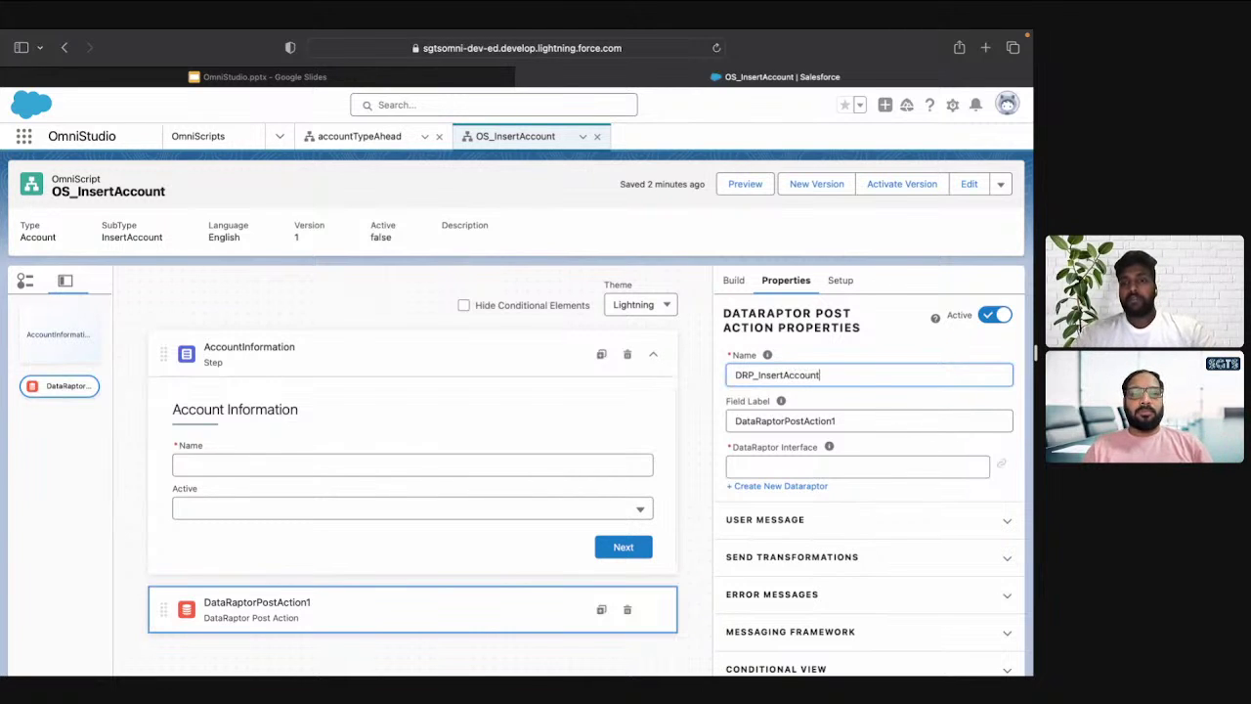
{"action": "key", "text": "Tab"}
{"action": "type", "text": "AccountInformation"}
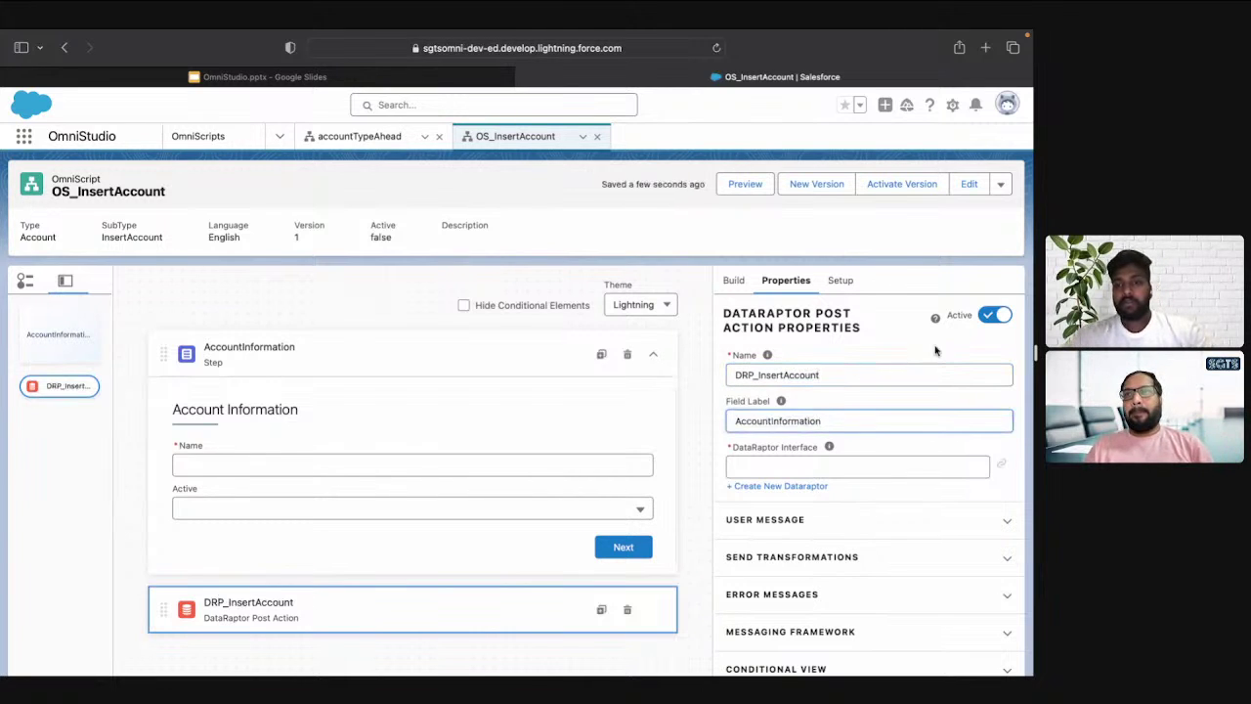
{"action": "double_click", "coordinate": [819, 375]}
{"action": "key", "text": "super+c"}
{"action": "double_click", "coordinate": [819, 422]}
{"action": "key", "text": "super+v"}
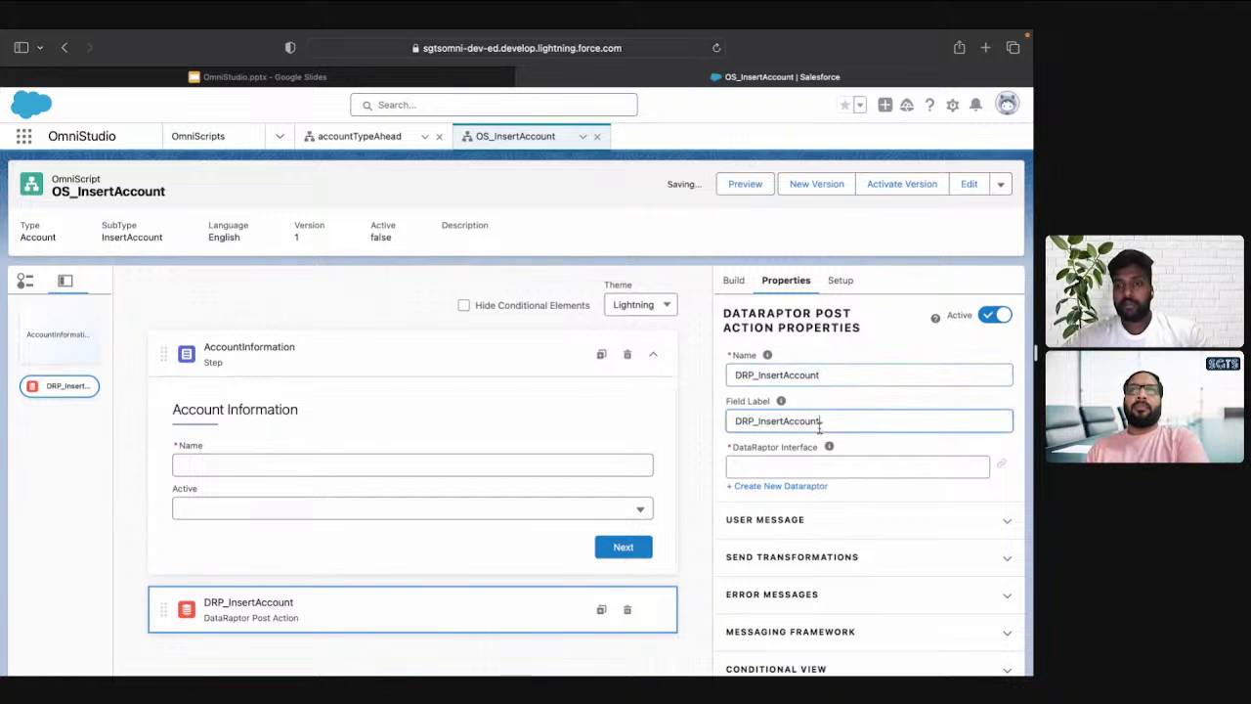
Link the post action to DataRaptor DRLoad_InsertAccount and open that DataRaptor in a subtab
{"action": "left_click", "coordinate": [806, 466]}
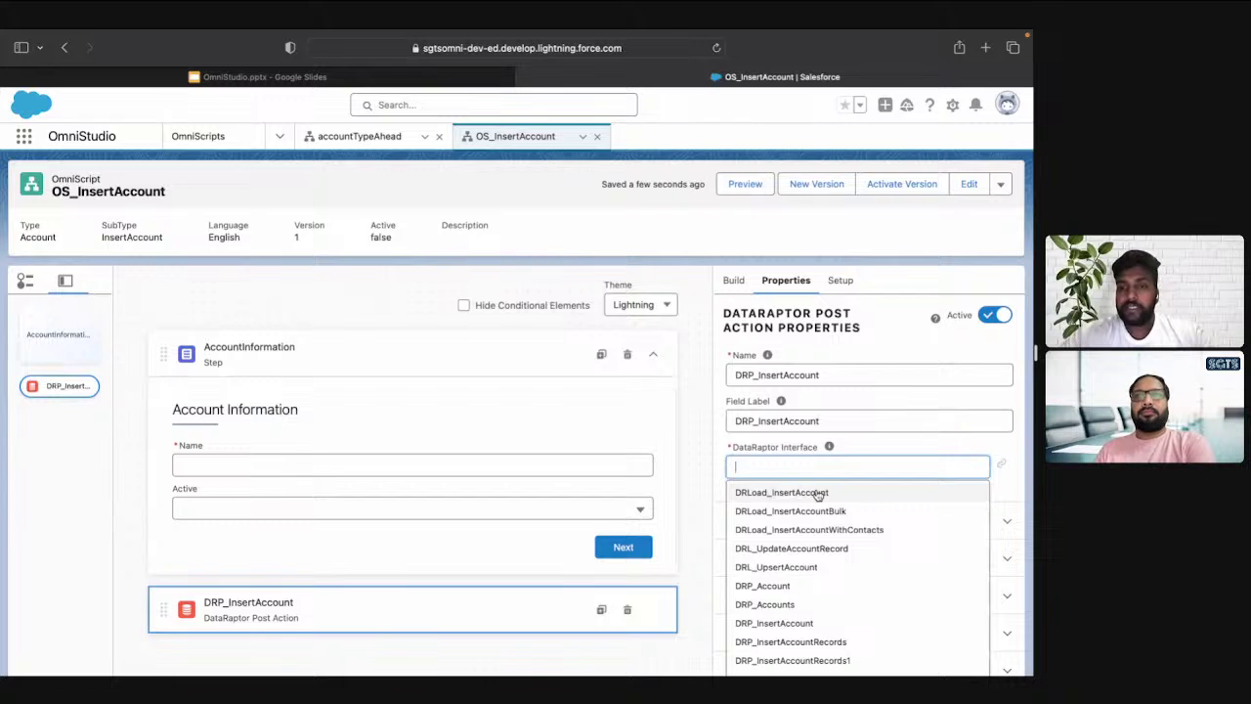
{"action": "left_click", "coordinate": [819, 493]}
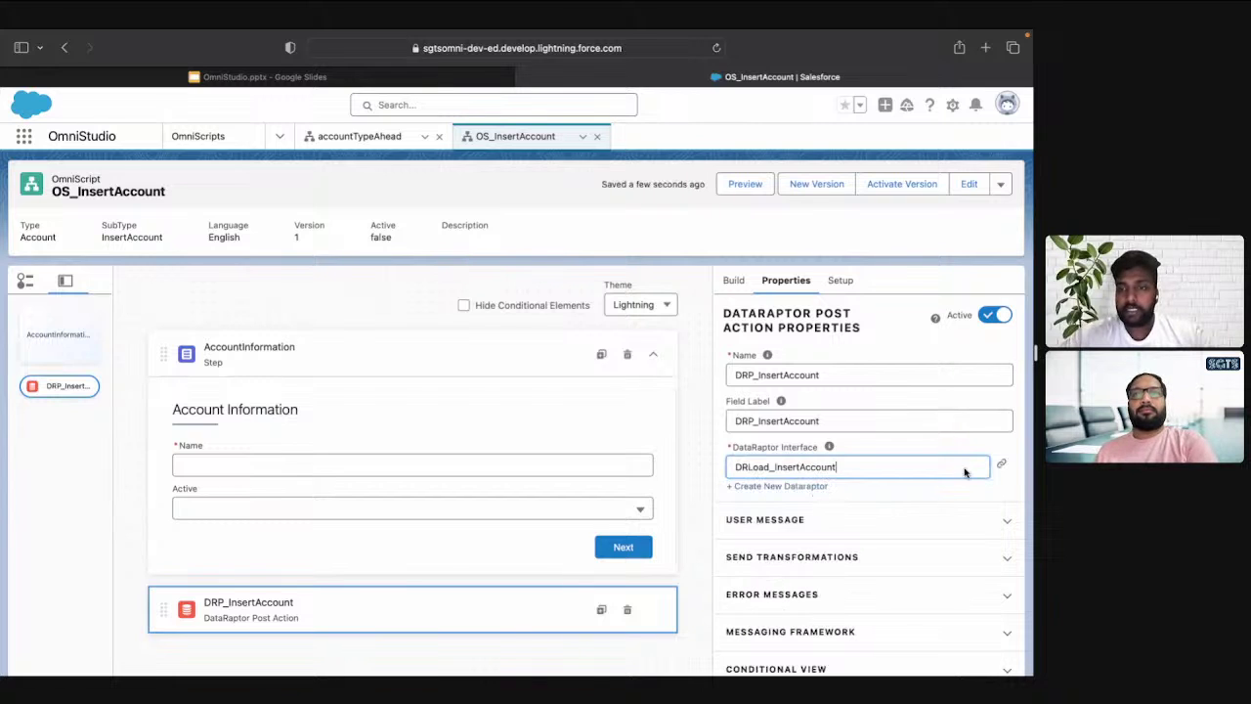
{"action": "left_click", "coordinate": [1004, 466]}
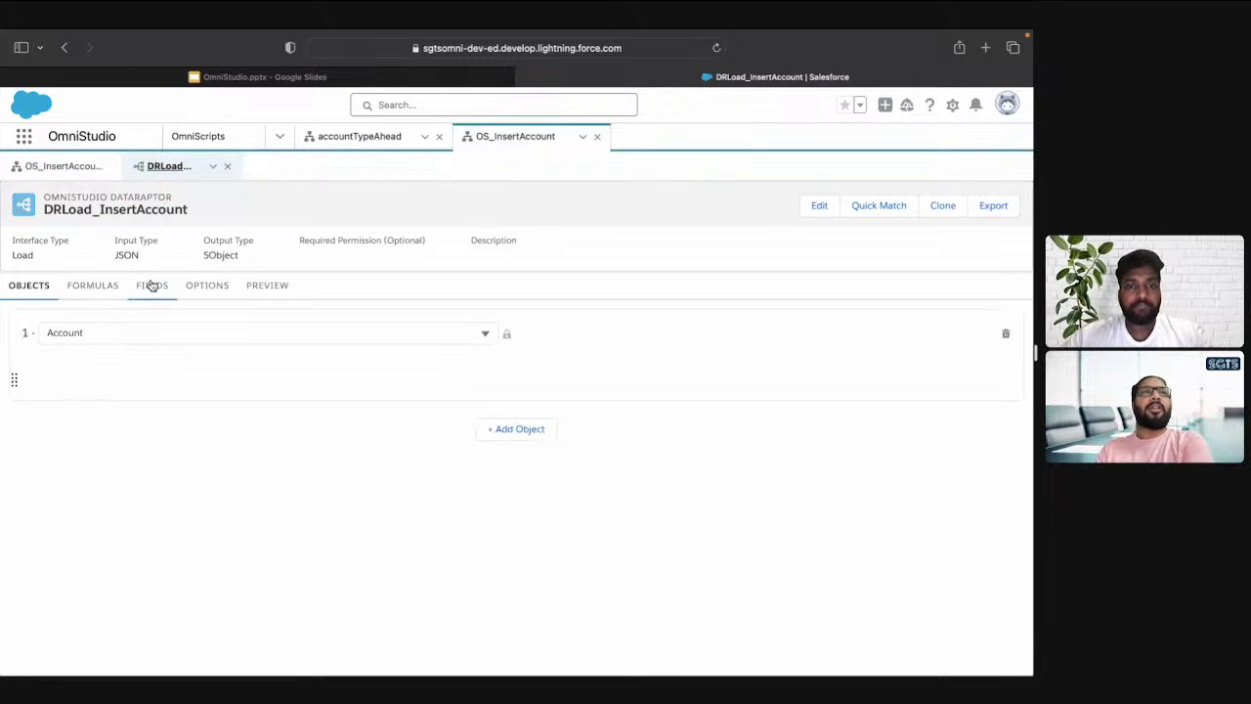
Review DRLoad_InsertAccount's Objects, Fields and Preview tabs
{"action": "left_click", "coordinate": [505, 334]}
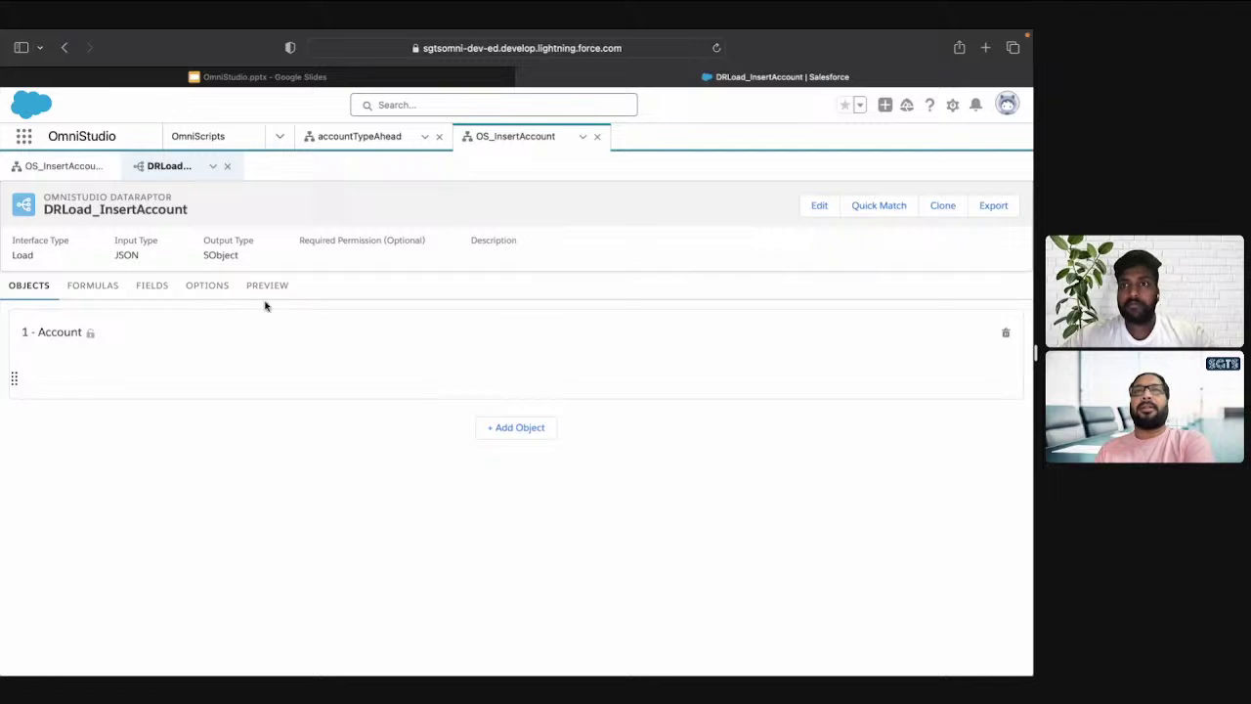
{"action": "left_click", "coordinate": [150, 289]}
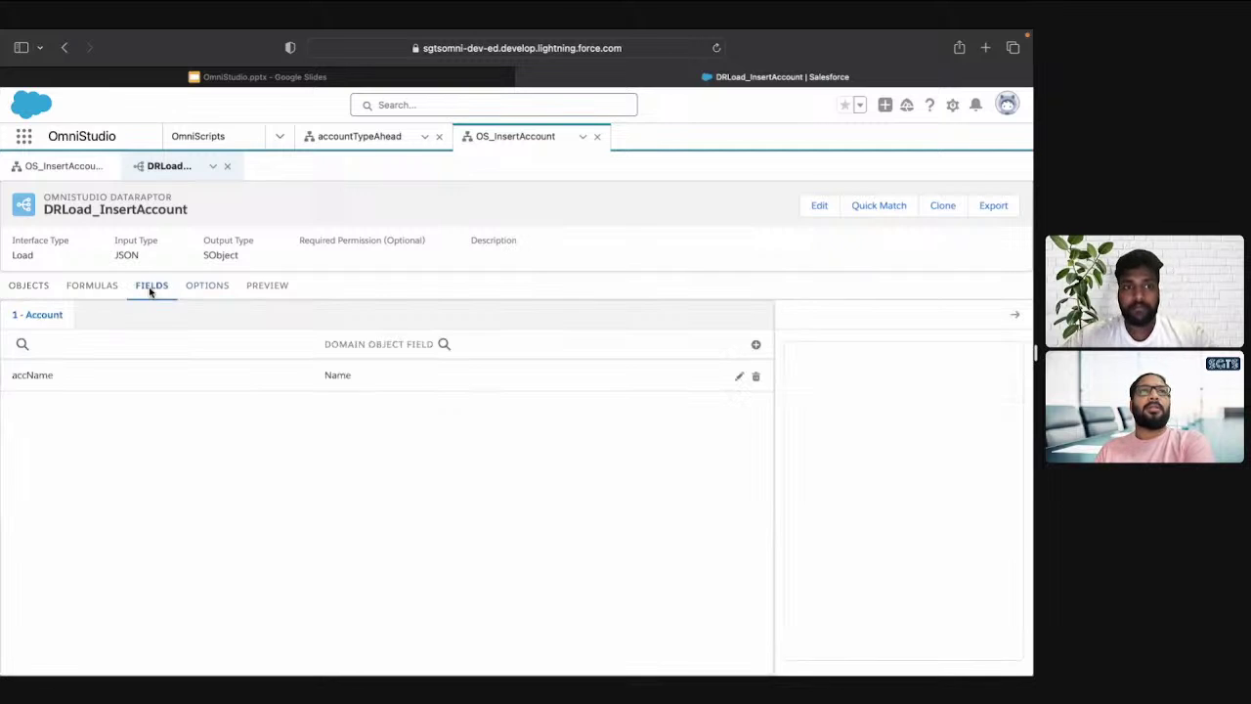
{"action": "left_click", "coordinate": [59, 162]}
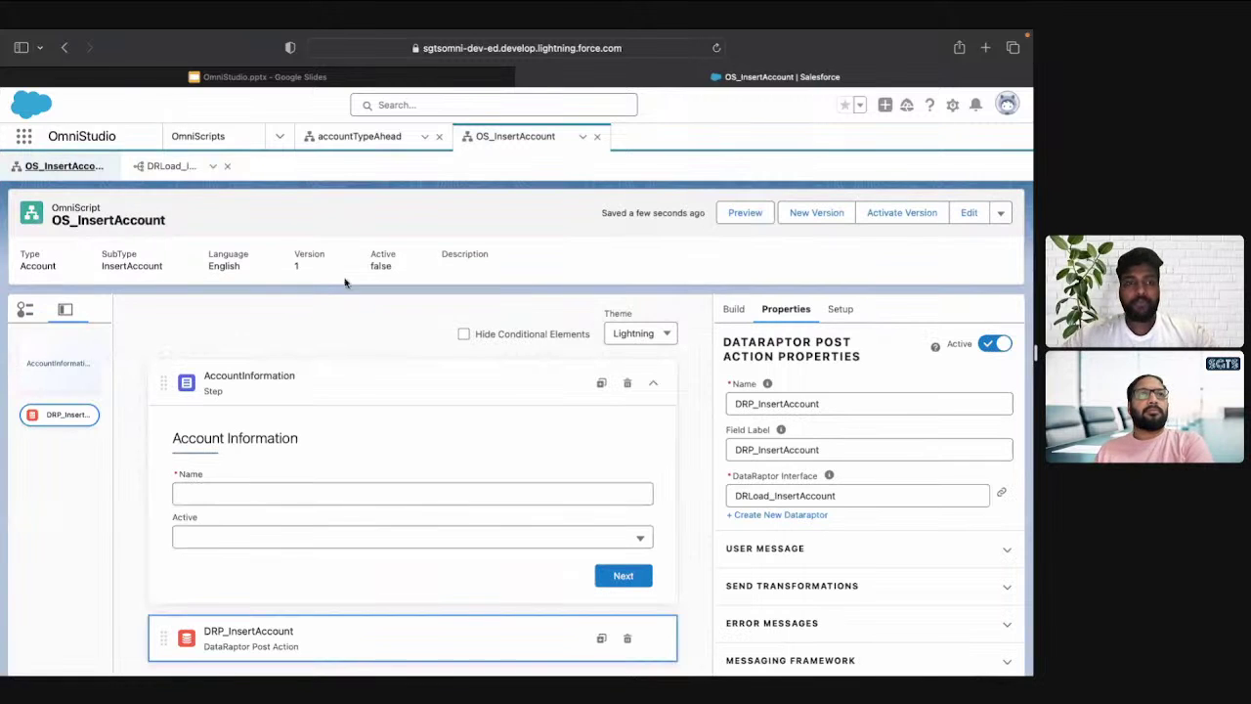
{"action": "left_click", "coordinate": [168, 174]}
{"action": "left_click", "coordinate": [267, 286]}
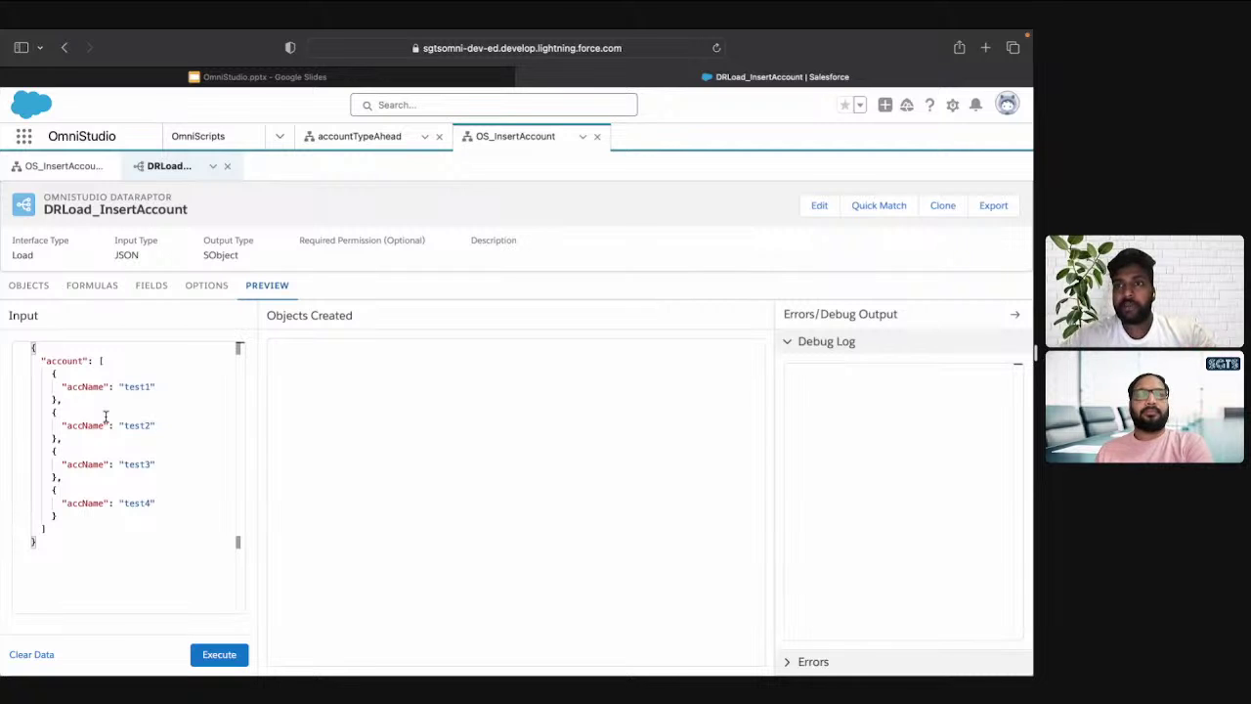
Recheck the accName-to-Name mapping and test input, then preview OS_InsertAccount
{"action": "left_click", "coordinate": [64, 168]}
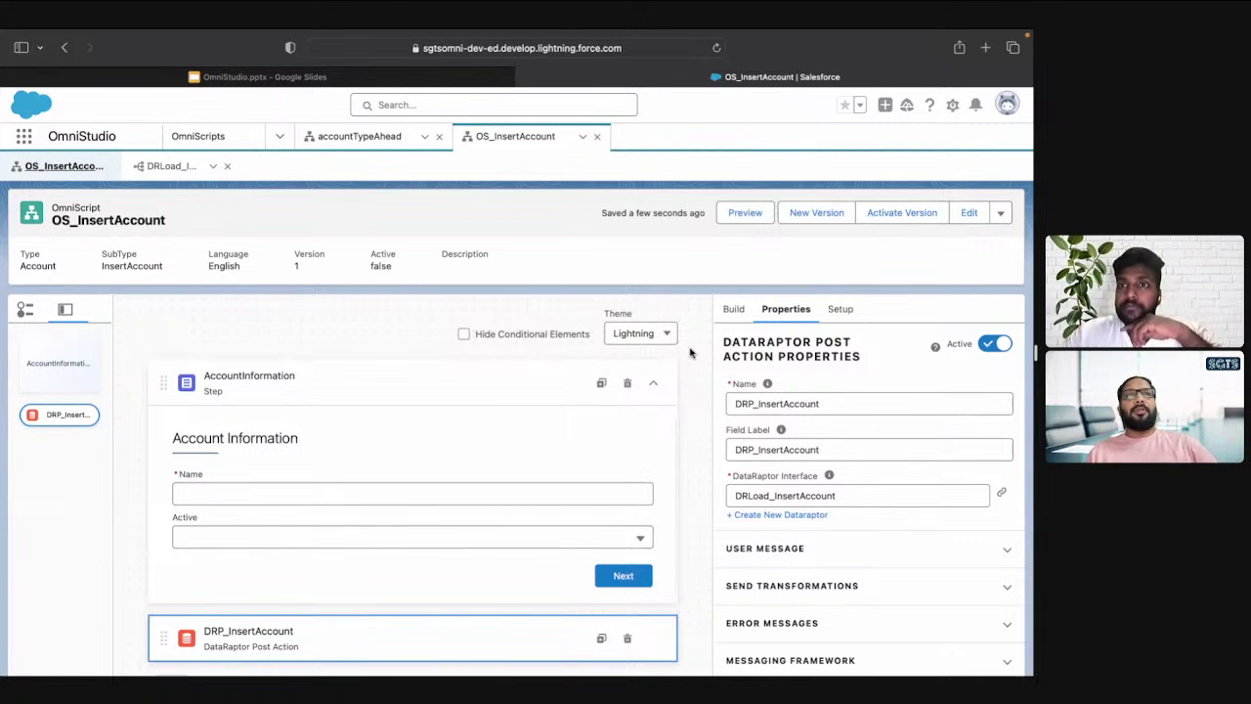
{"action": "left_click", "coordinate": [151, 172]}
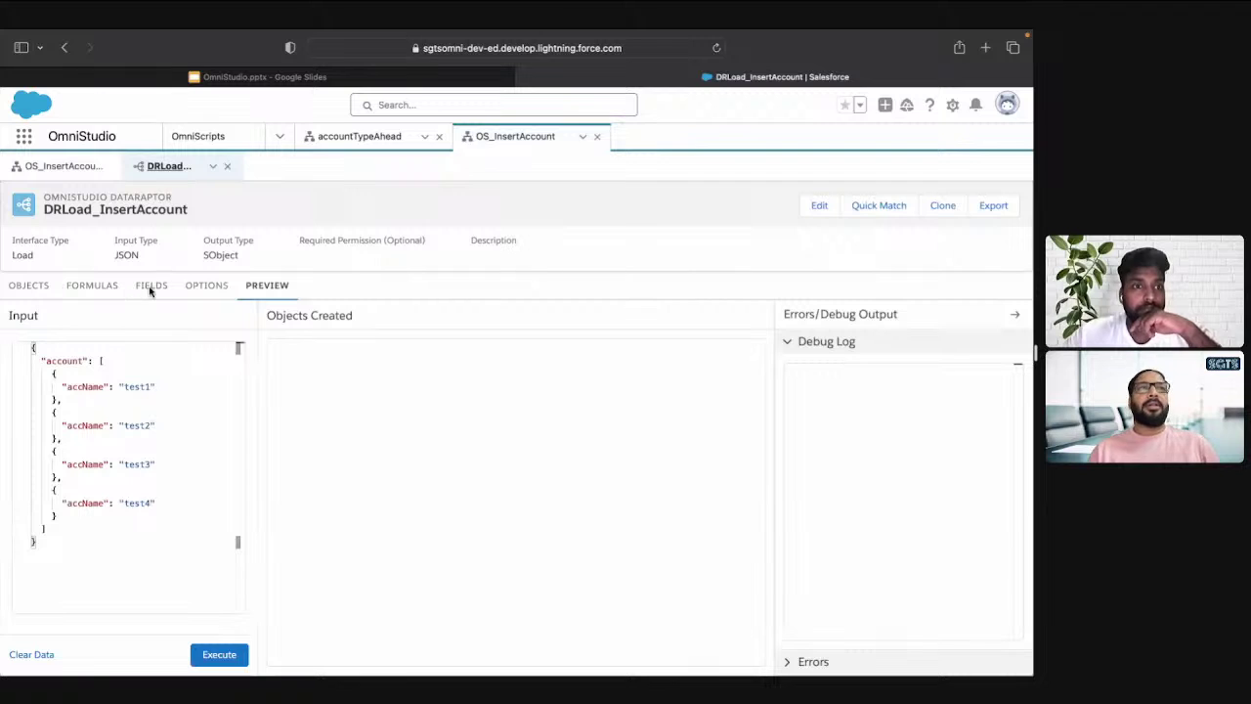
{"action": "left_click", "coordinate": [151, 286]}
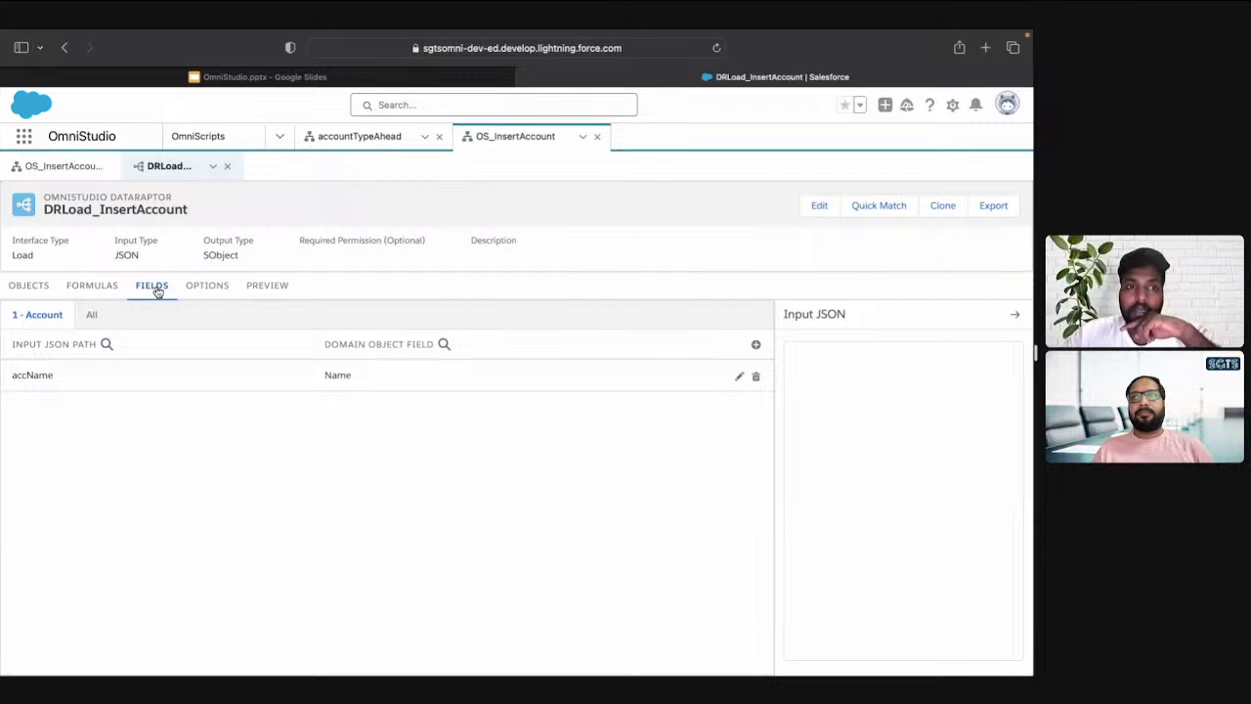
{"action": "left_click", "coordinate": [259, 288]}
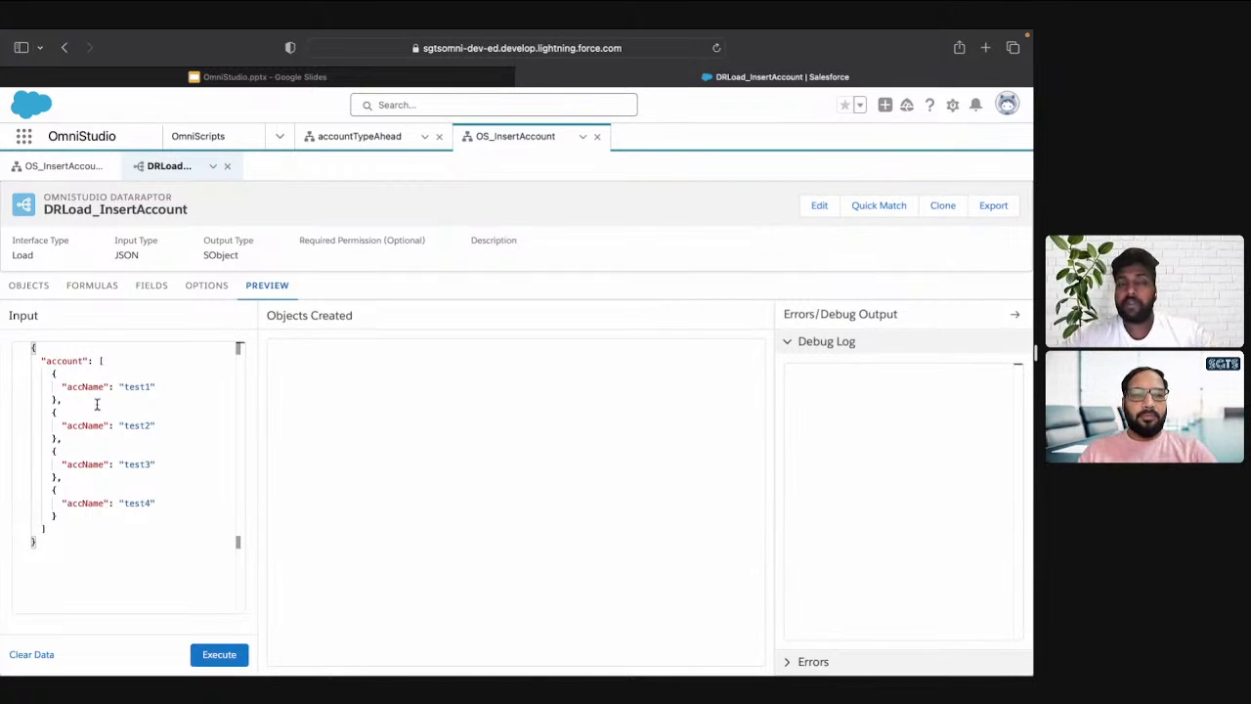
{"action": "left_click", "coordinate": [61, 172]}
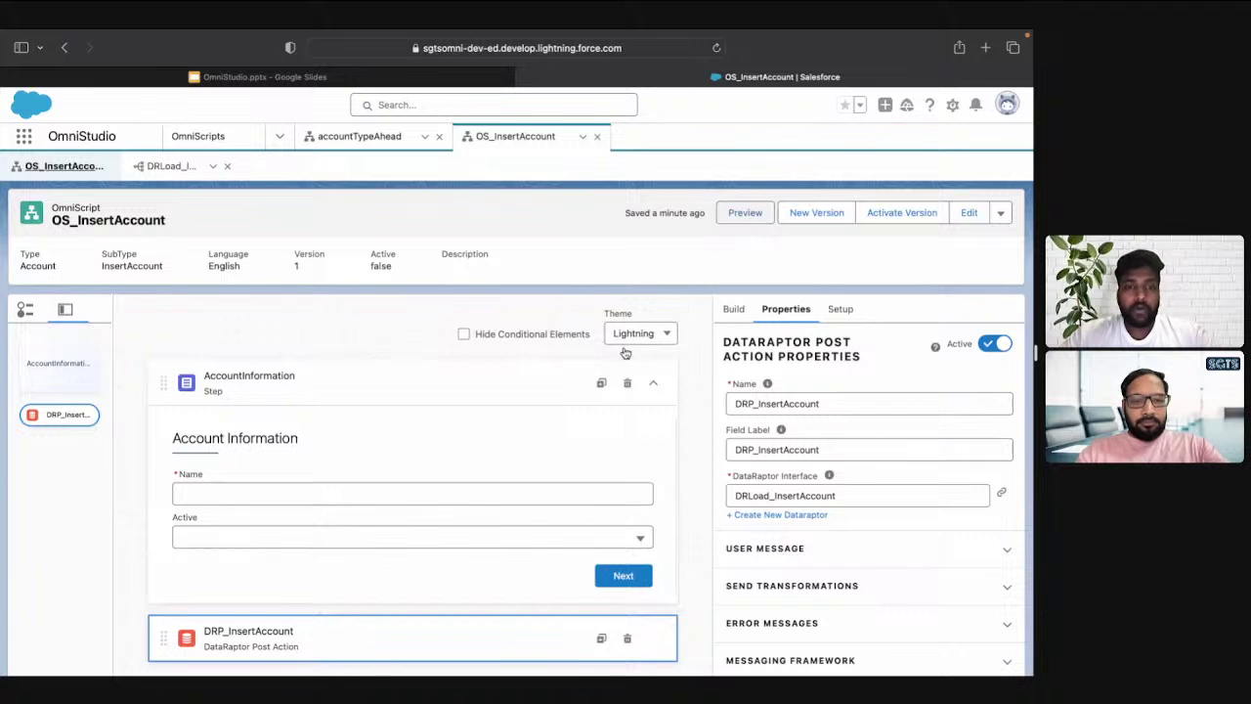
{"action": "left_click", "coordinate": [740, 212]}
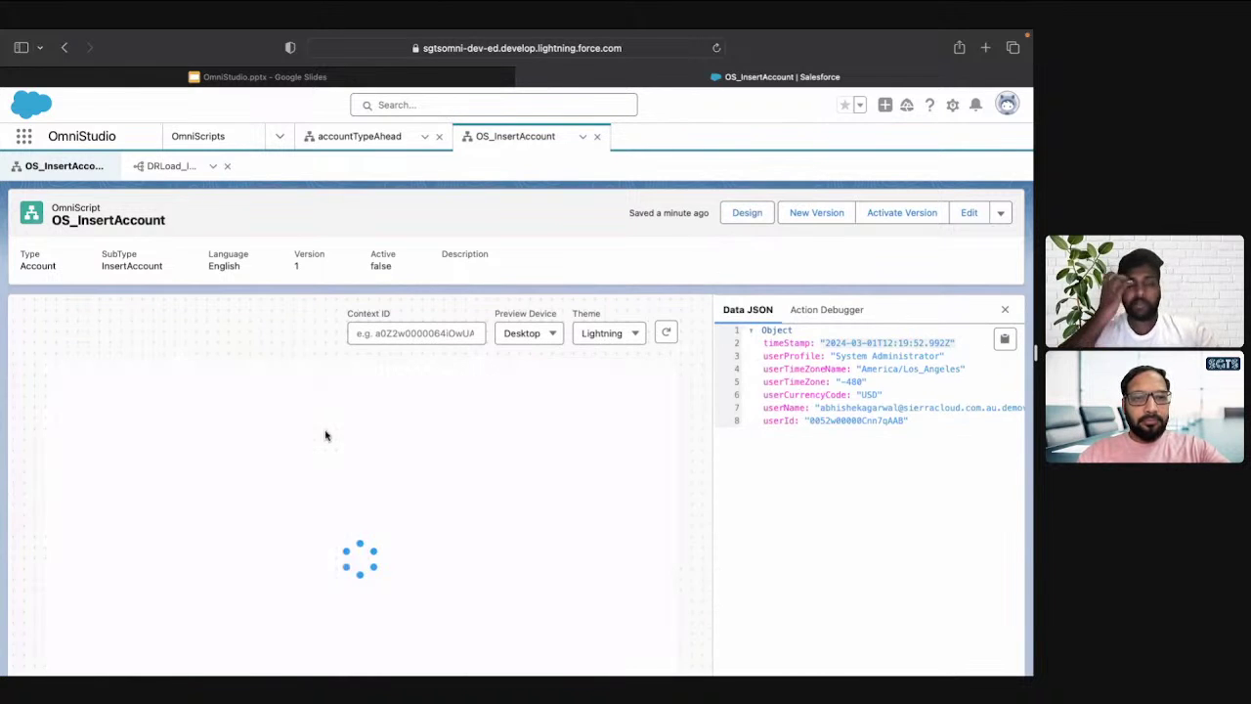
Enter SGTS OS 1 as the account name, choose Active Yes, and highlight the Data JSON fields
{"action": "left_click", "coordinate": [229, 446]}
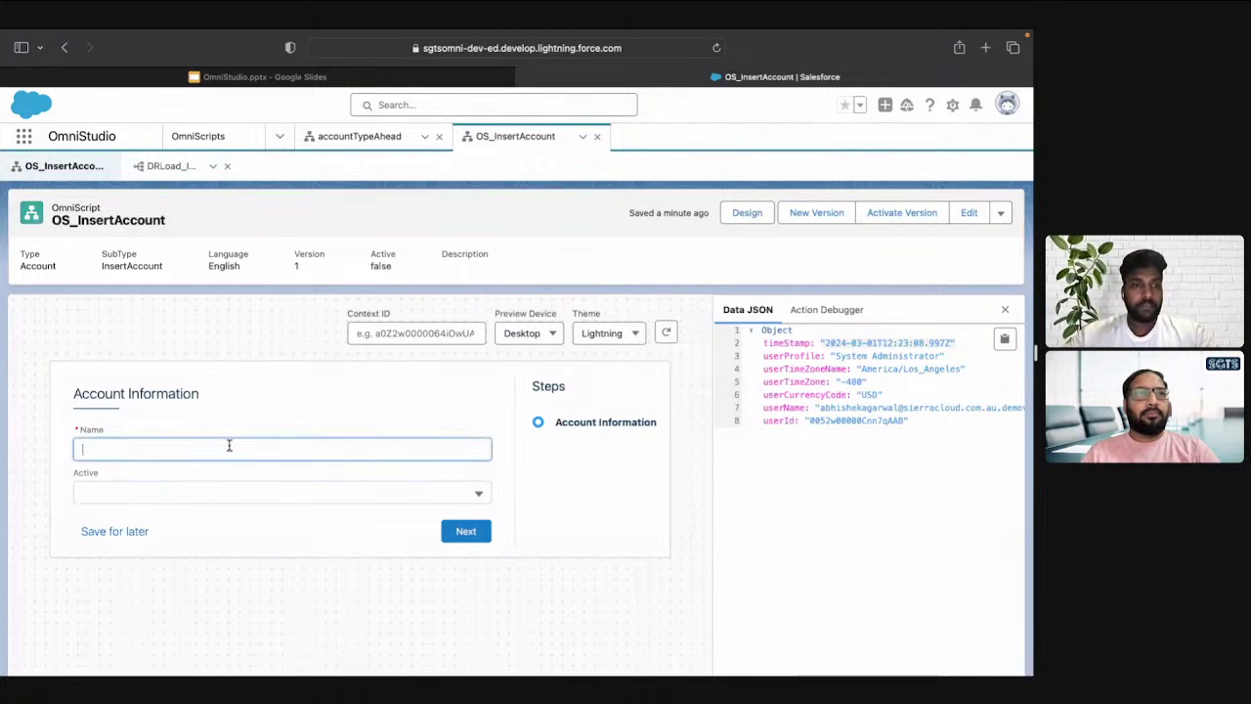
{"action": "type", "text": "sg"}
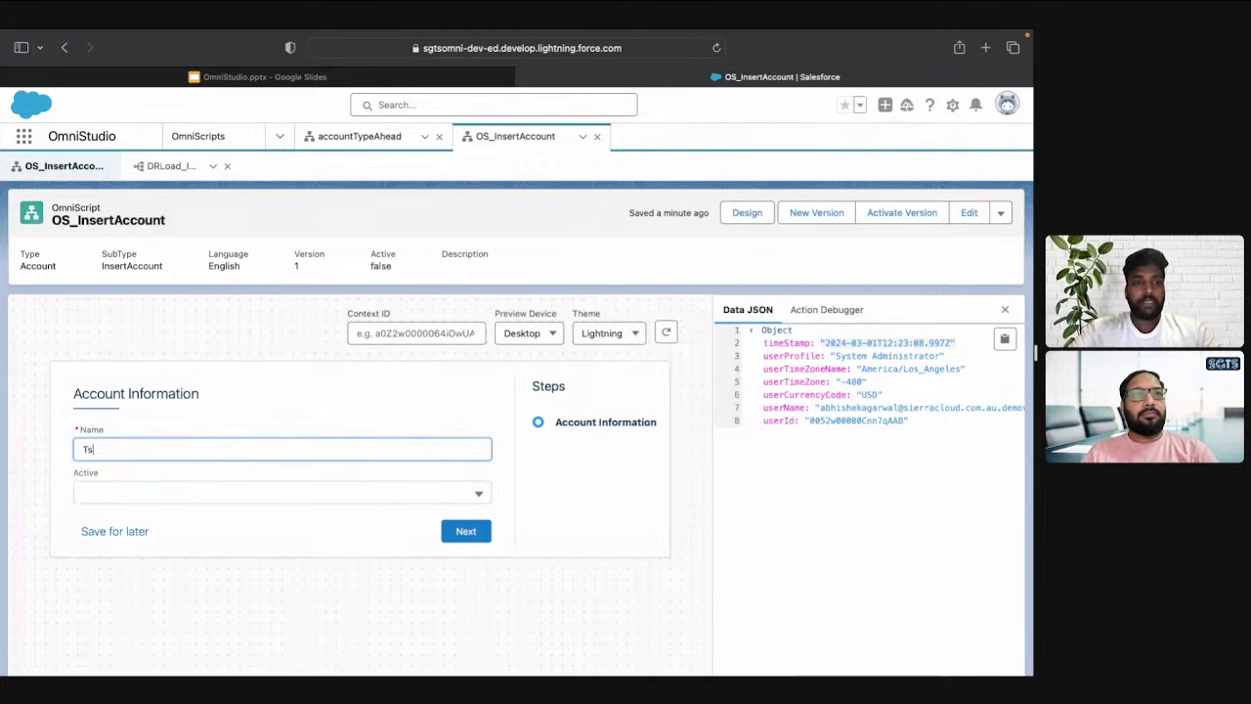
{"action": "key", "text": "BackSpace"}
{"action": "key", "text": "BackSpace"}
{"action": "type", "text": "SGTS"}
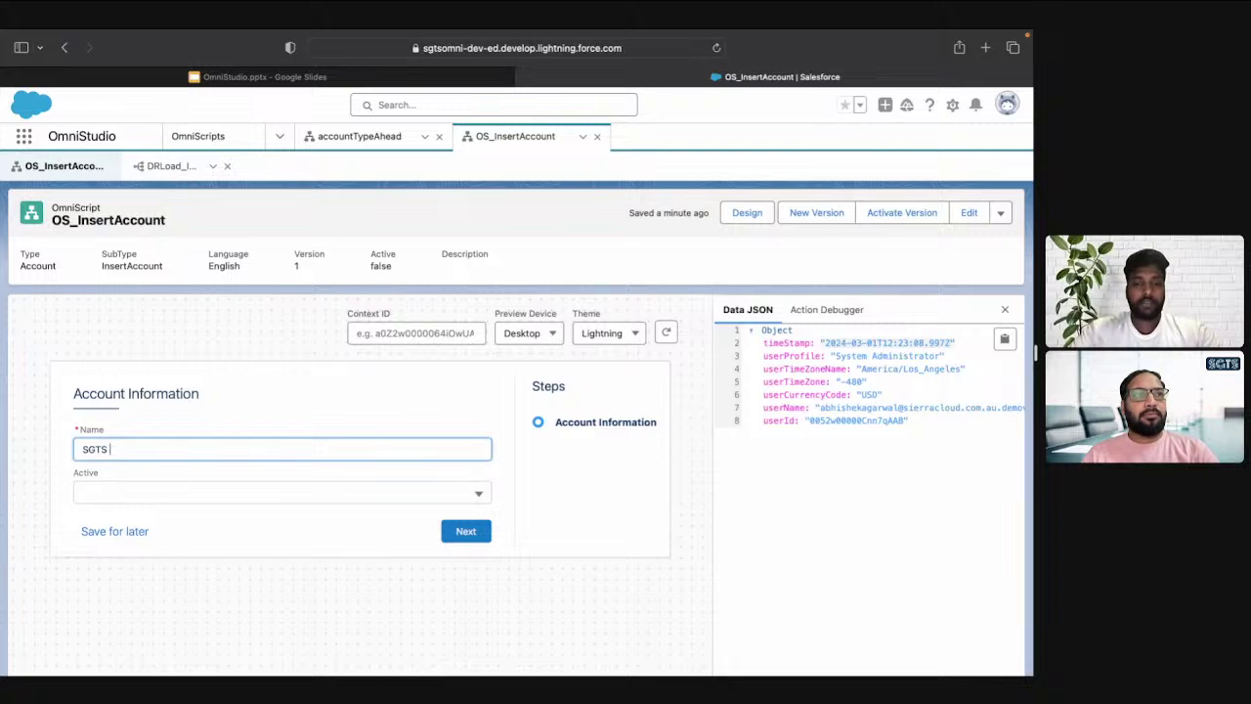
{"action": "type", "text": " OS 1"}
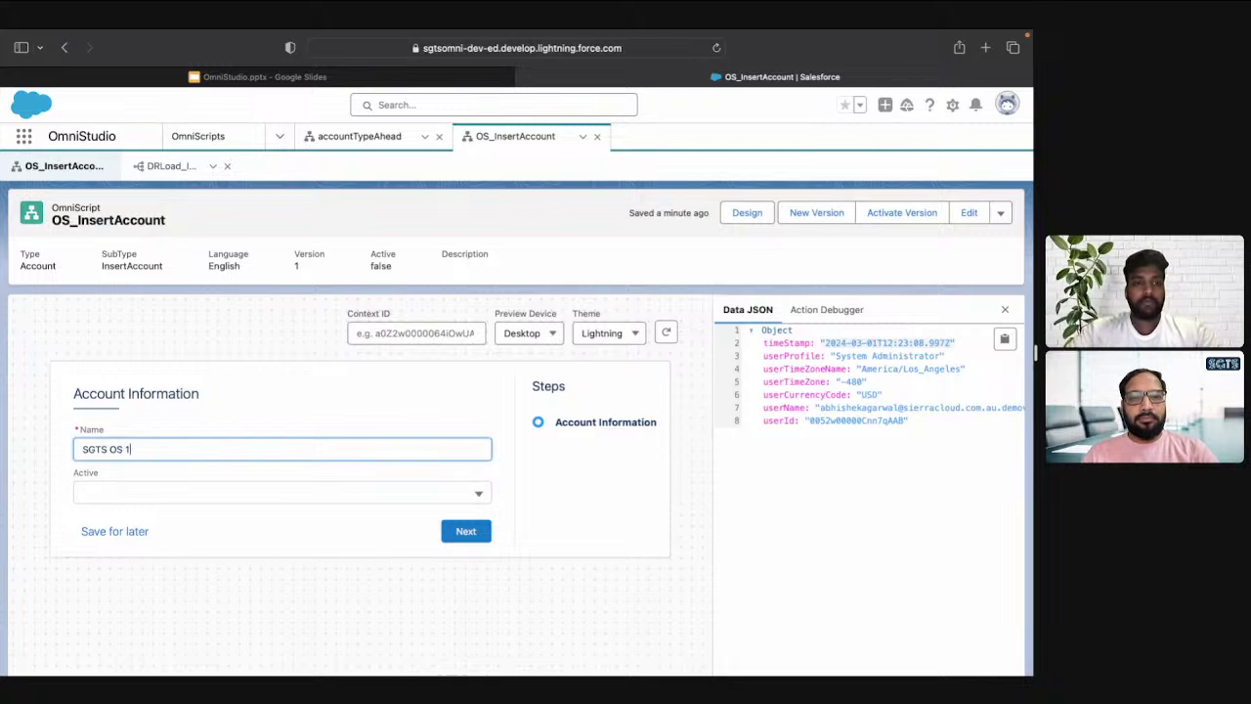
{"action": "left_click", "coordinate": [209, 499]}
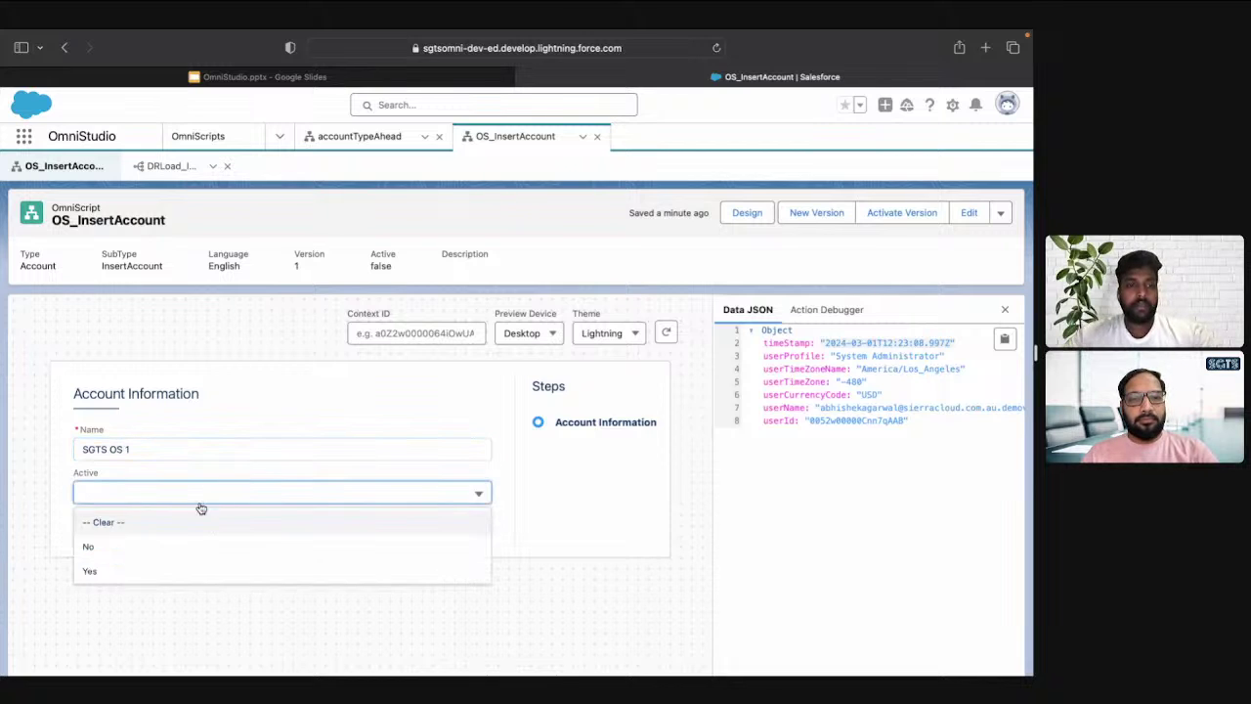
{"action": "left_click", "coordinate": [147, 576]}
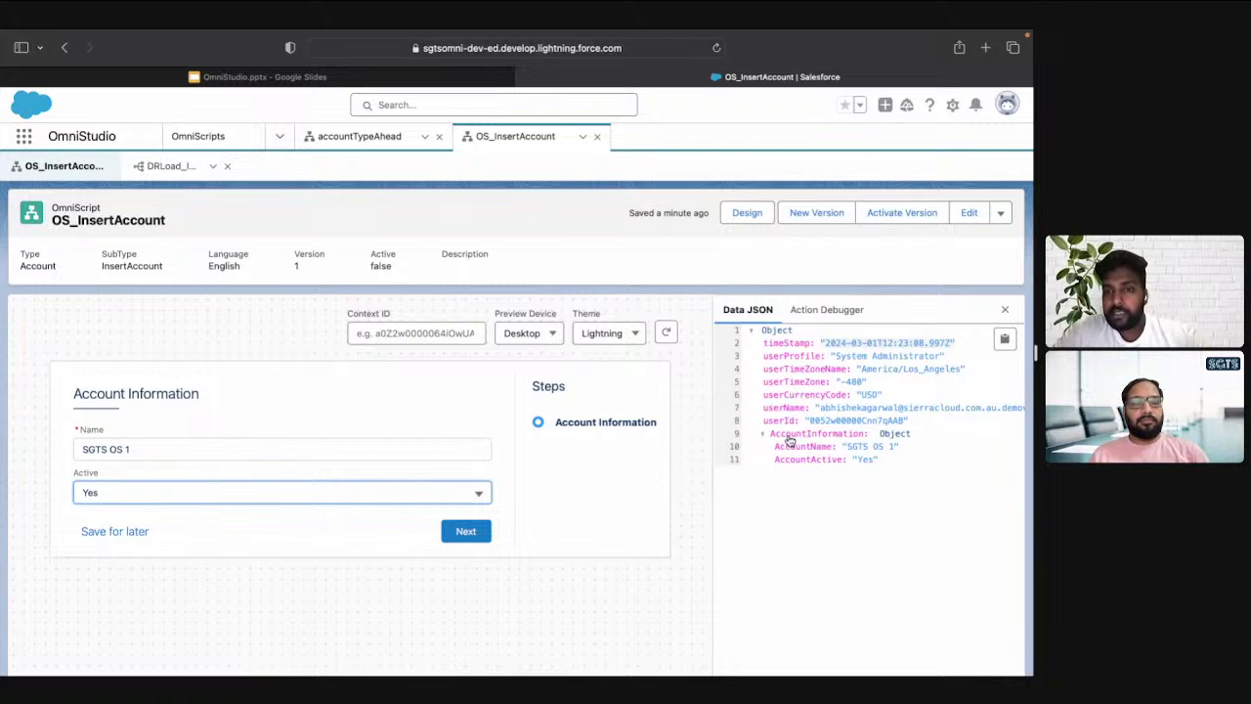
{"action": "left_click_drag", "start_coordinate": [765, 342], "coordinate": [897, 420]}
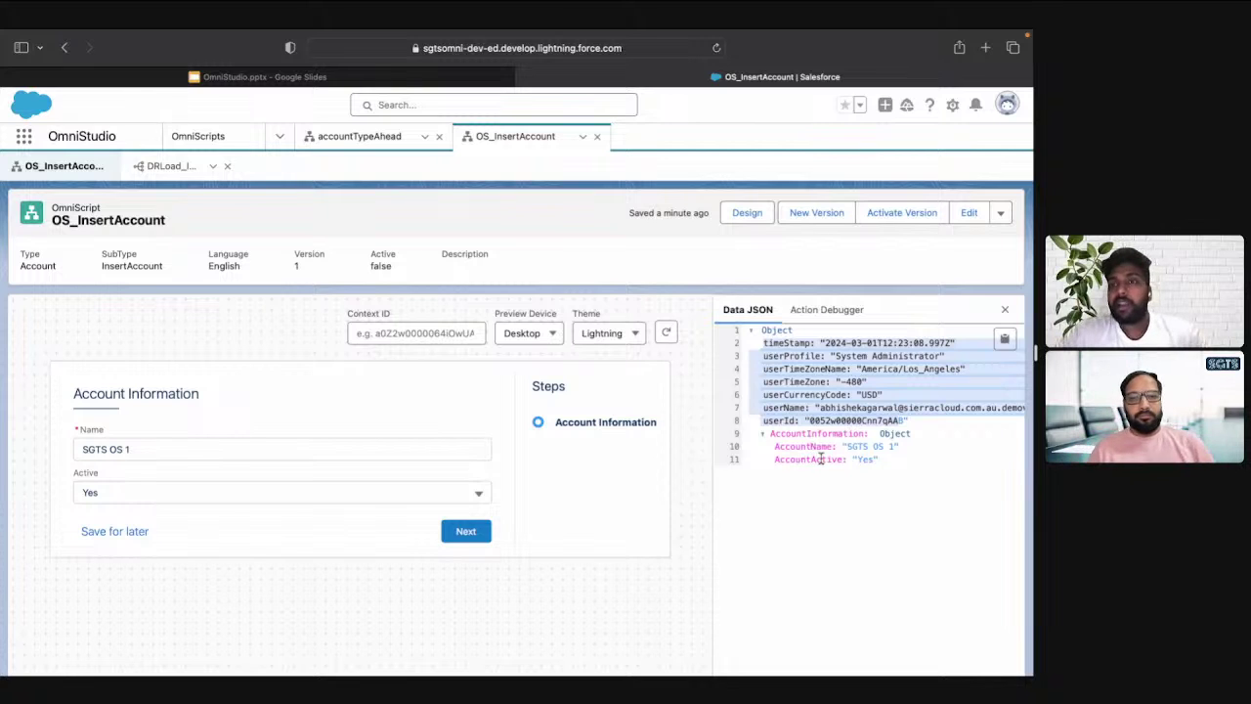
Switch the account's Active value to No and show the empty Action Debugger panel
{"action": "left_click", "coordinate": [460, 492]}
{"action": "left_click", "coordinate": [290, 546]}
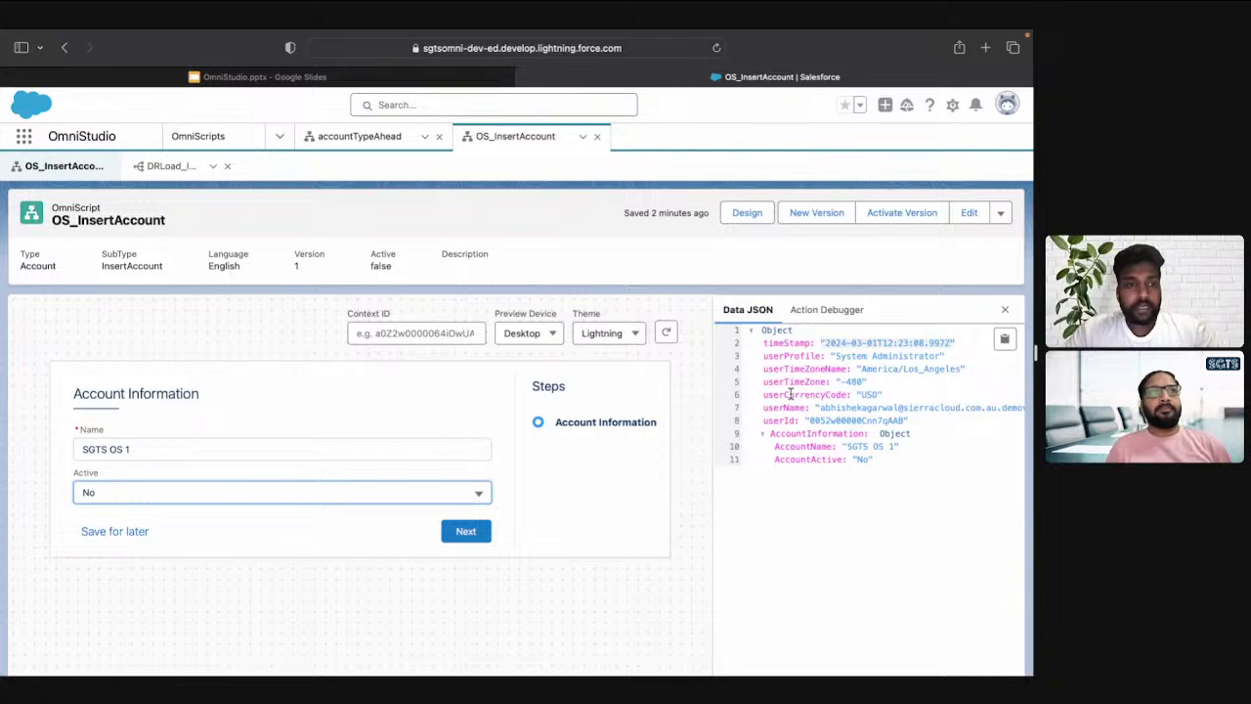
{"action": "left_click", "coordinate": [827, 310]}
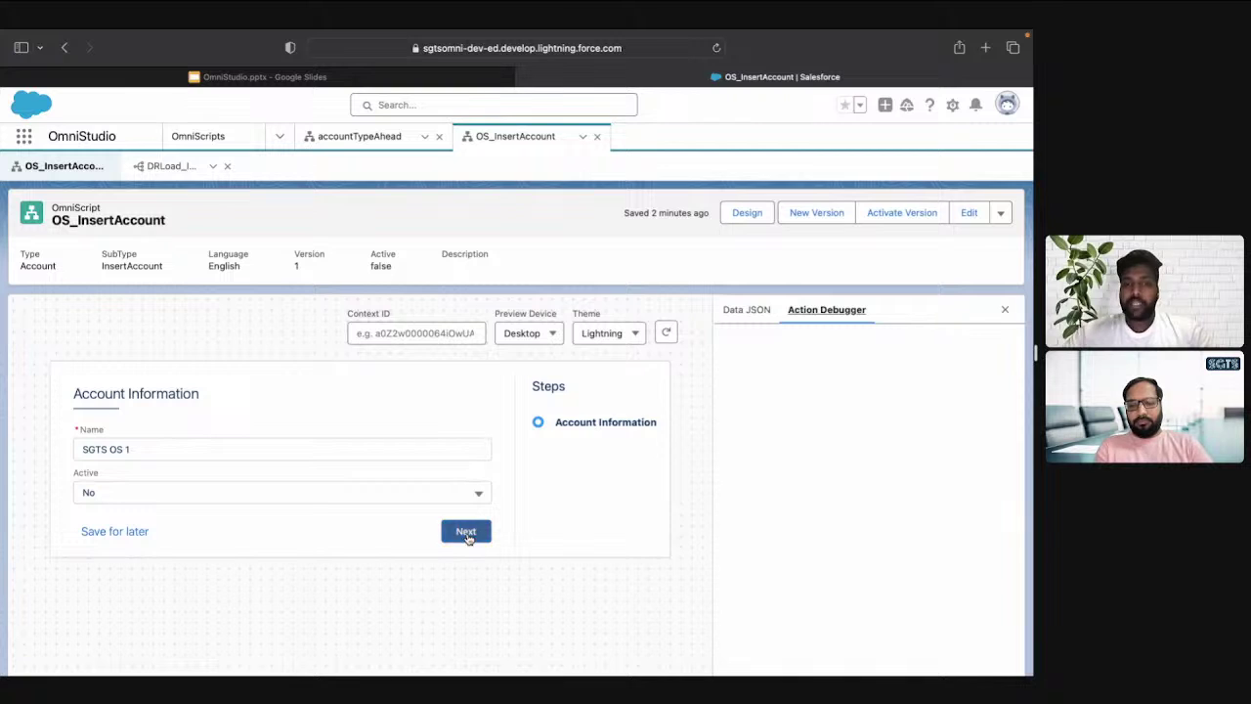
Submit the account step and copy the DataRaptor request data from the Action Debugger log
{"action": "left_click", "coordinate": [466, 531]}
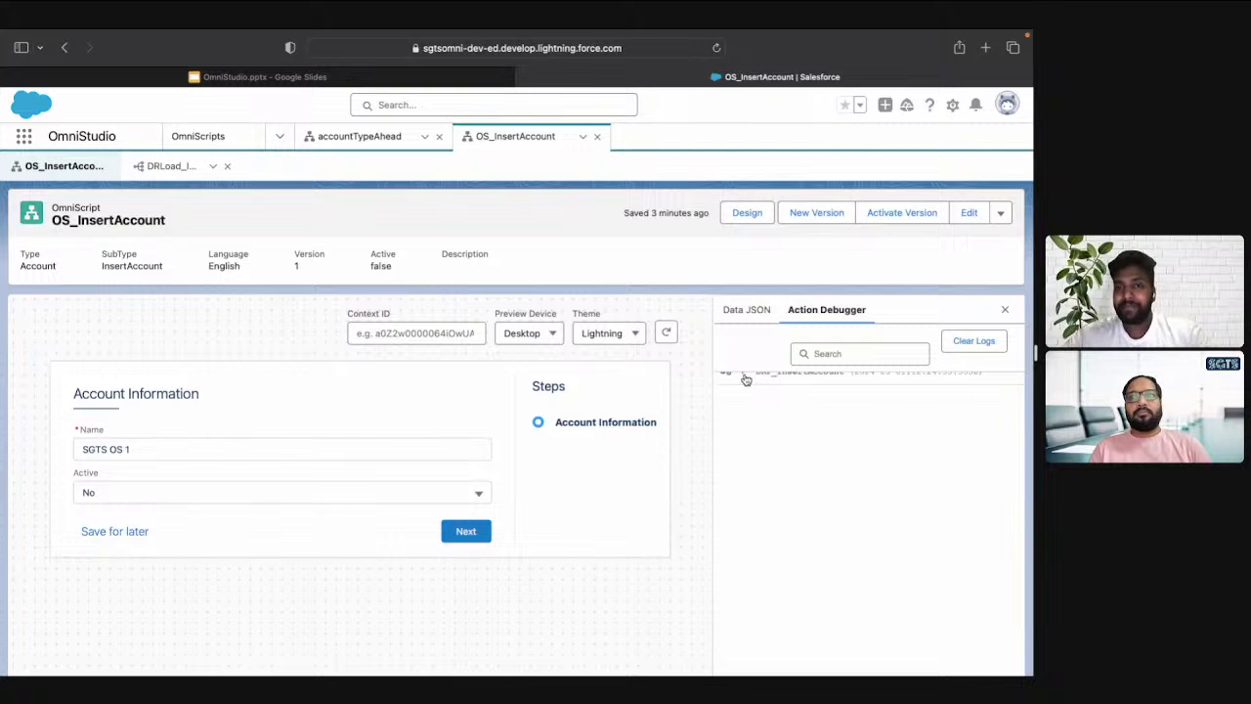
{"action": "left_click", "coordinate": [745, 376]}
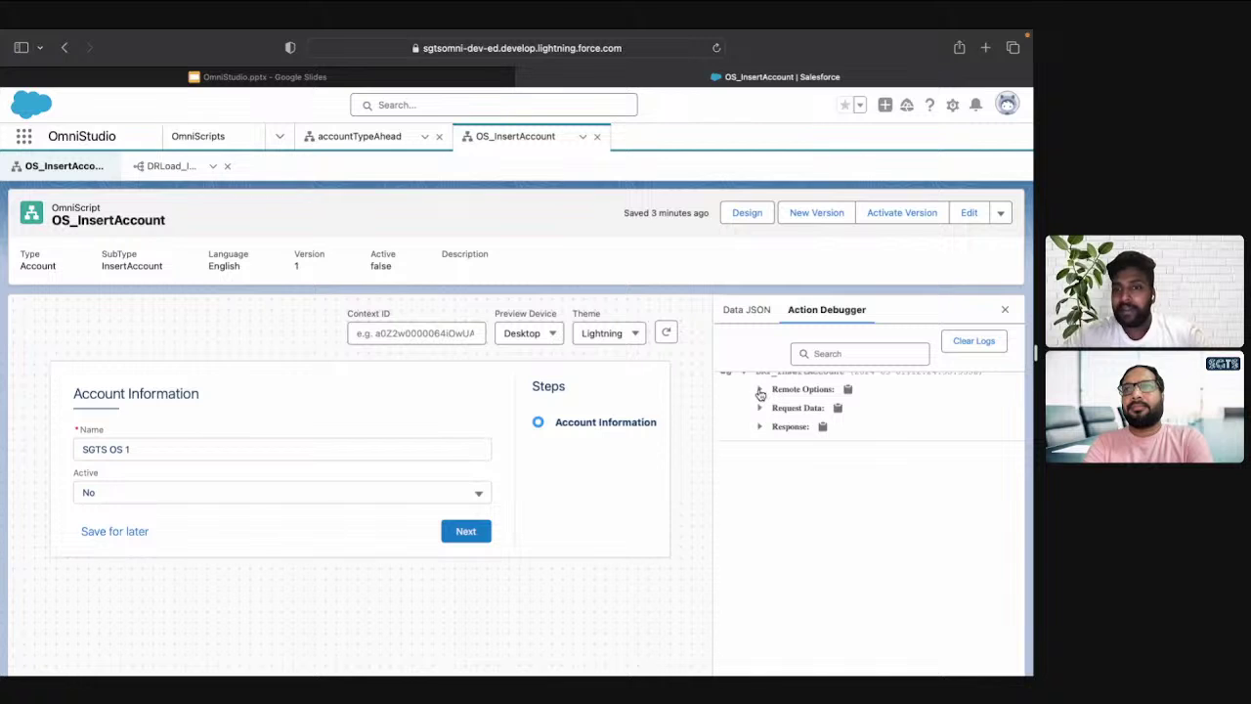
{"action": "left_click", "coordinate": [759, 408]}
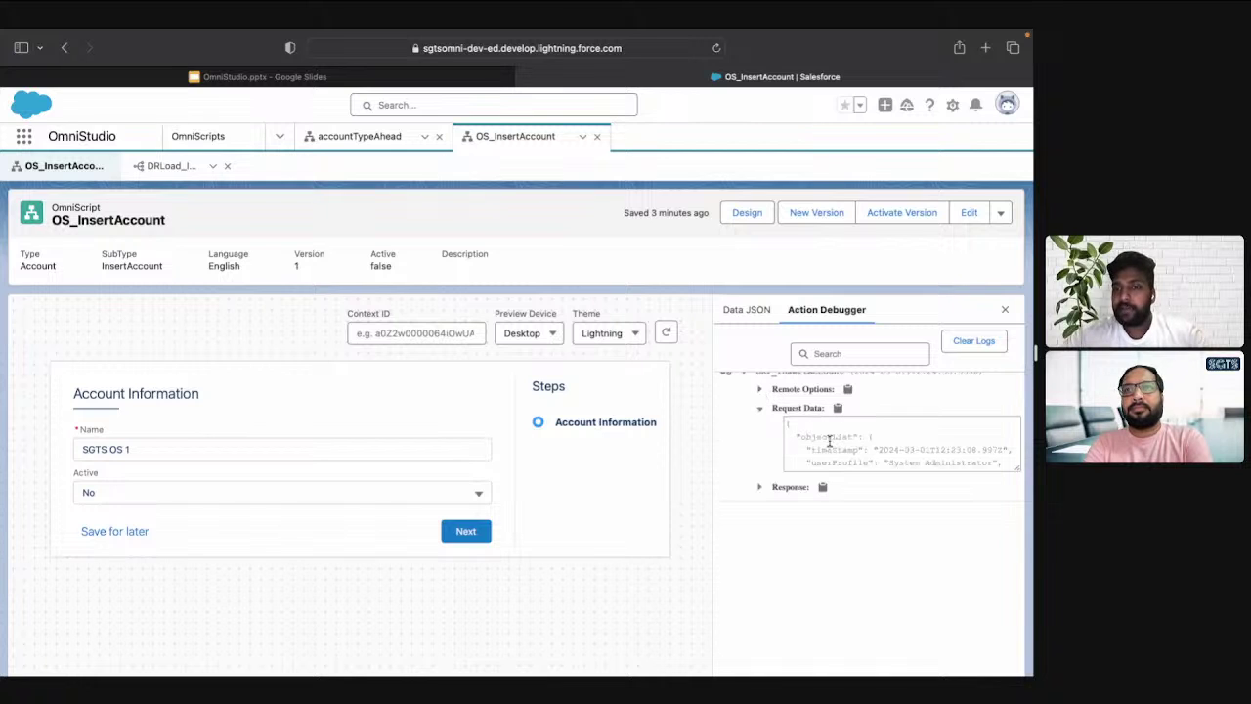
{"action": "left_click", "coordinate": [829, 441]}
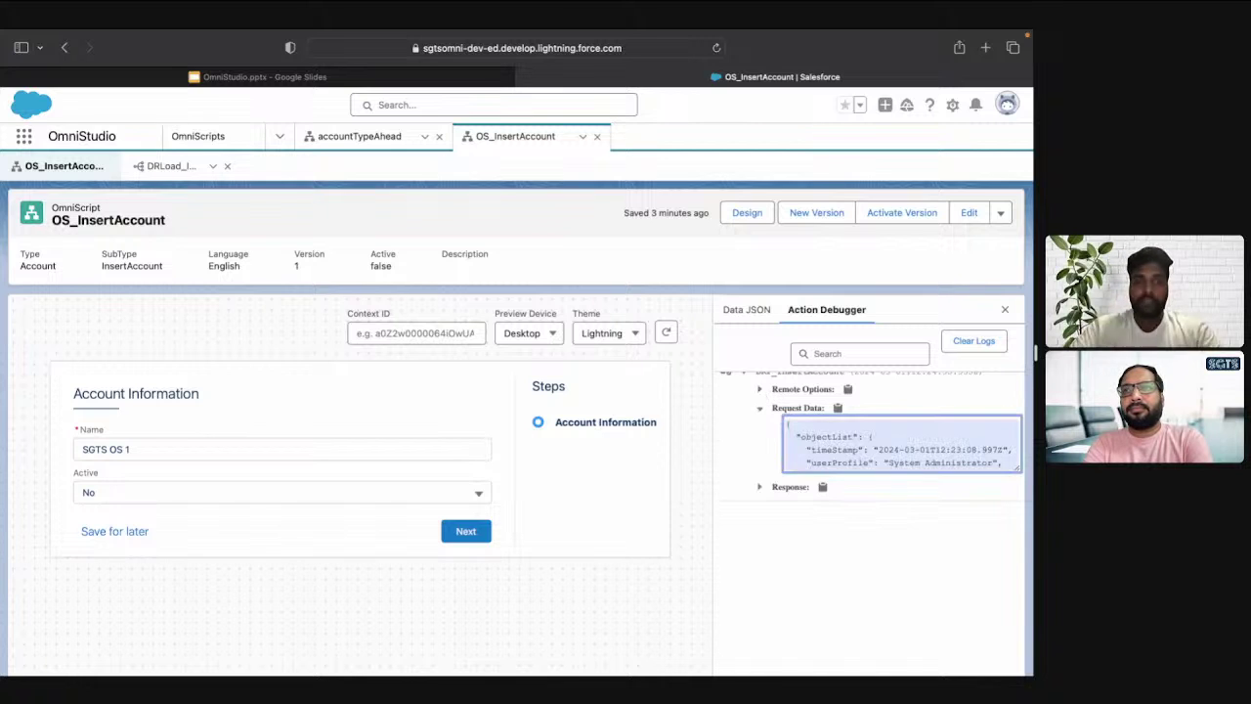
Load jsonblob.com in a new browser tab
{"action": "key", "text": "super+t"}
{"action": "type", "text": "jsonblob.com"}
{"action": "key", "text": "Return"}
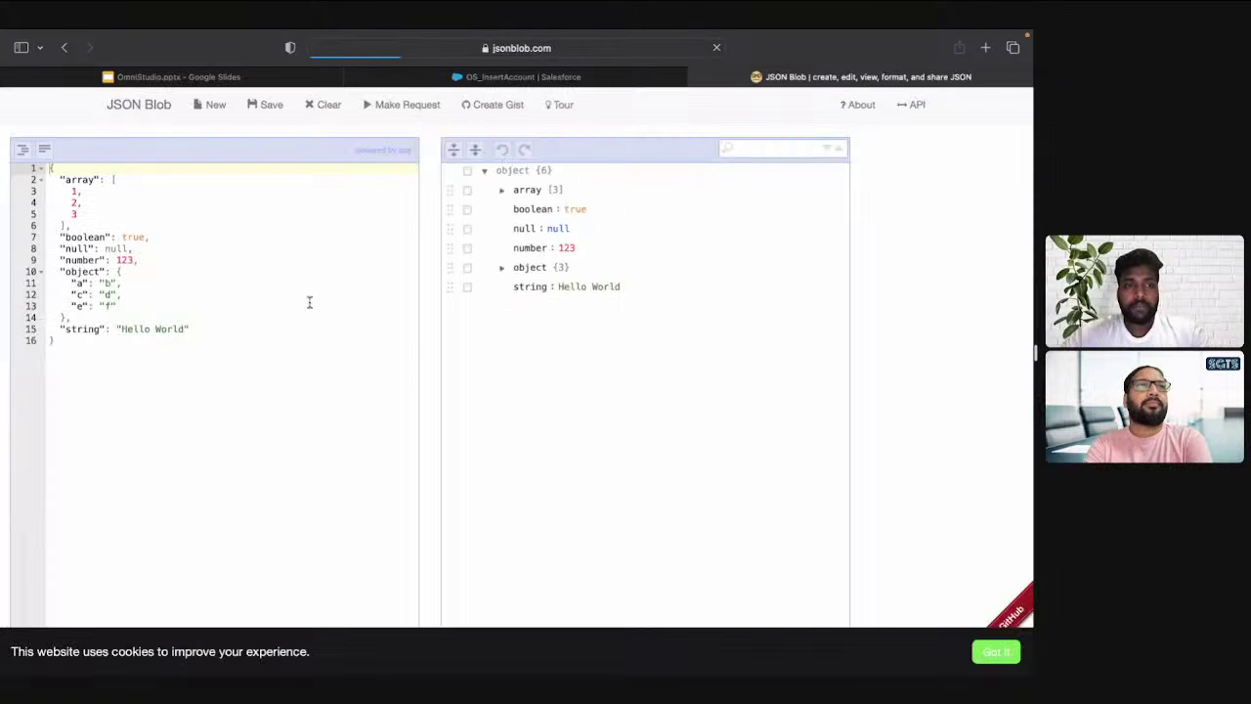
Replace JSON Blob's sample with the copied request JSON, select it all, and return to Salesforce
{"action": "left_click", "coordinate": [307, 302]}
{"action": "key", "text": "super+a"}
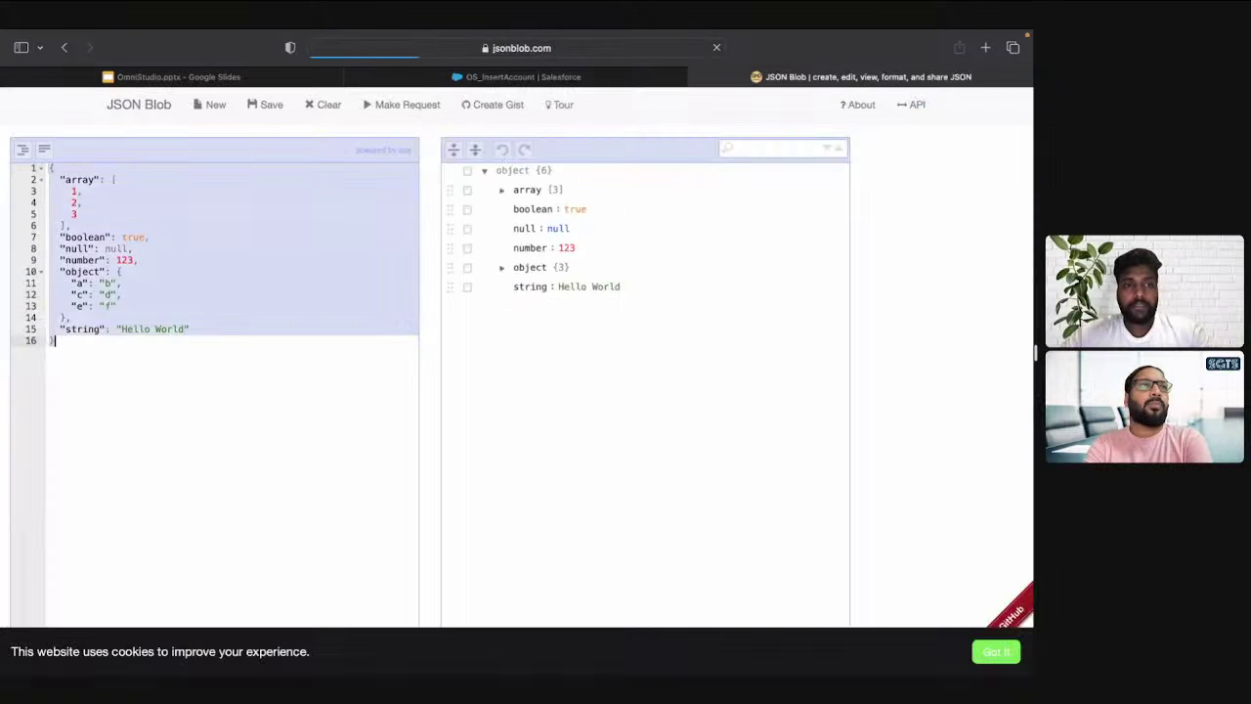
{"action": "key", "text": "super+v"}
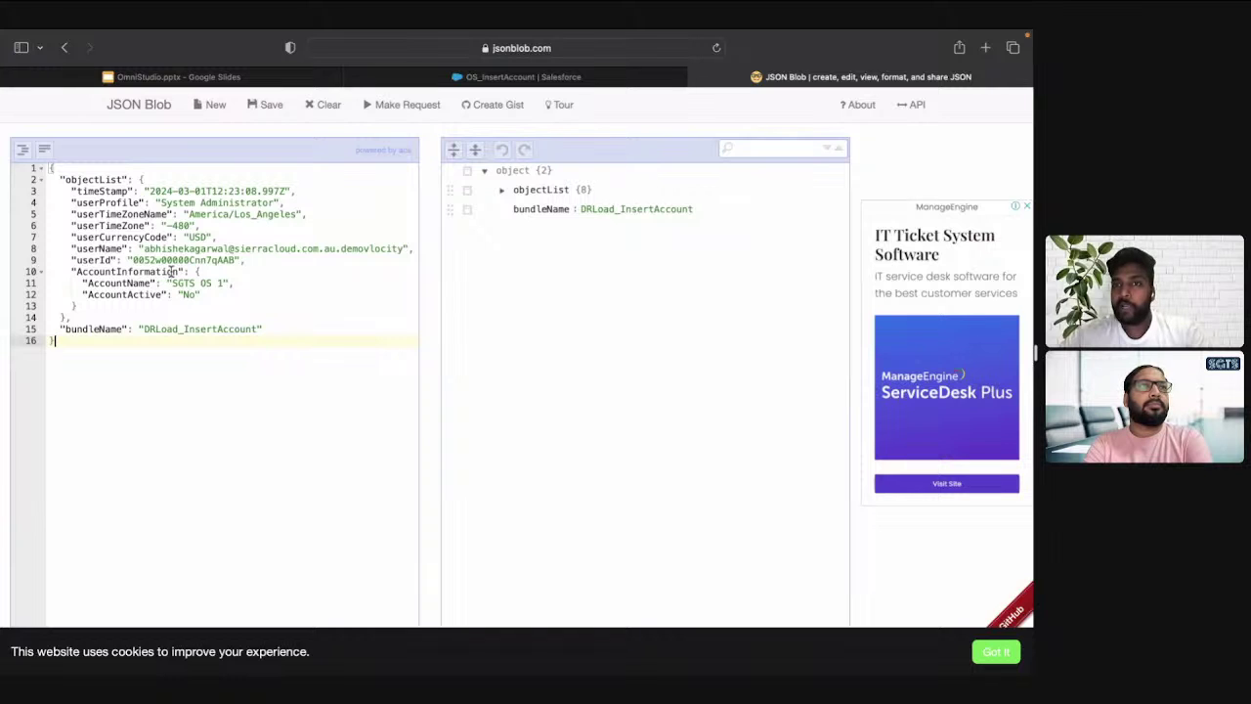
{"action": "key", "text": "super+a"}
{"action": "key", "text": "super+c"}
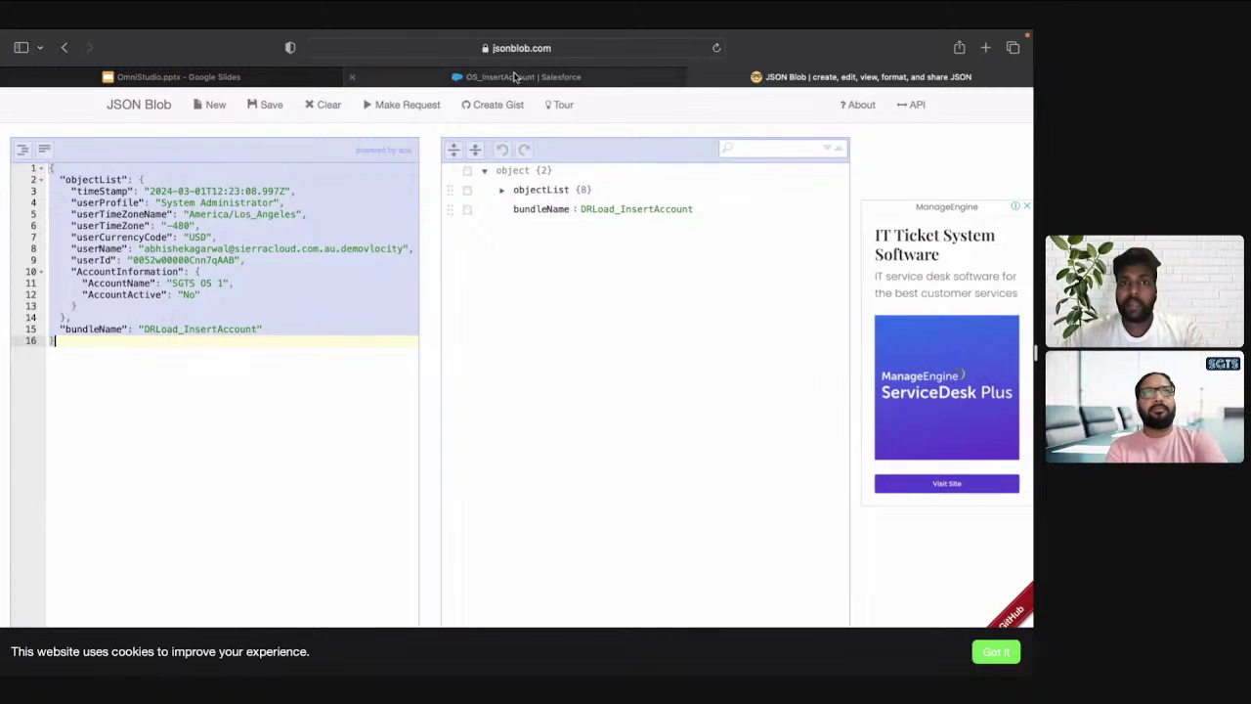
{"action": "left_click", "coordinate": [515, 78]}
Paste the captured request JSON into the DRLoad_InsertAccount preview Input box
{"action": "left_click", "coordinate": [166, 167]}
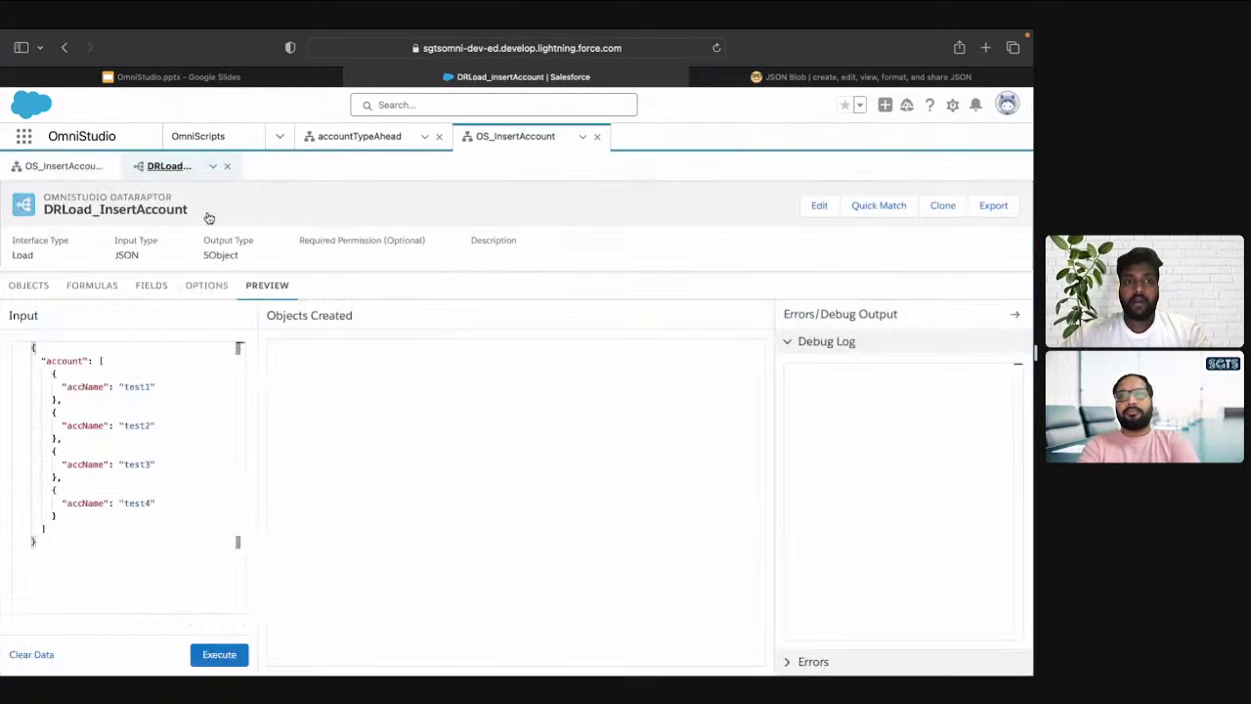
{"action": "left_click", "coordinate": [179, 363]}
{"action": "key", "text": "super+a"}
{"action": "key", "text": "super+v"}
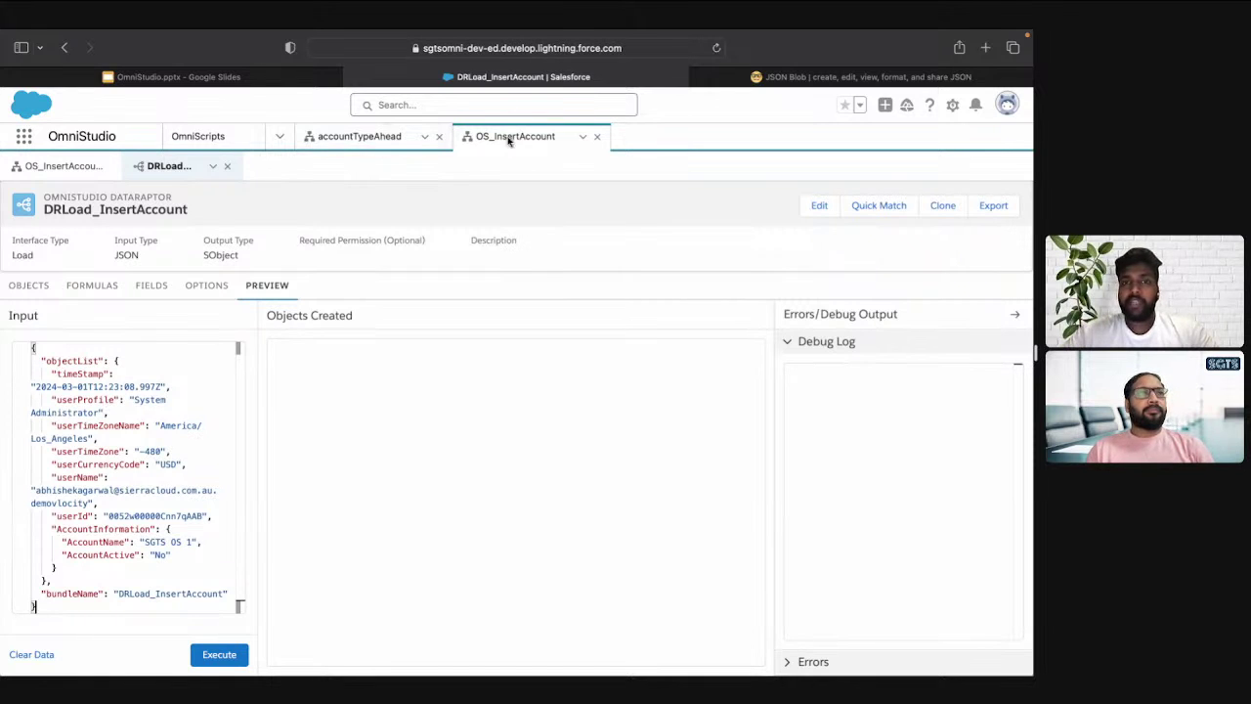
Compare it with the OS_InsertAccount debugger request data, then return to the DataRaptor
{"action": "key", "text": "ctrl+shift+Tab"}
{"action": "key", "text": "ctrl+Tab"}
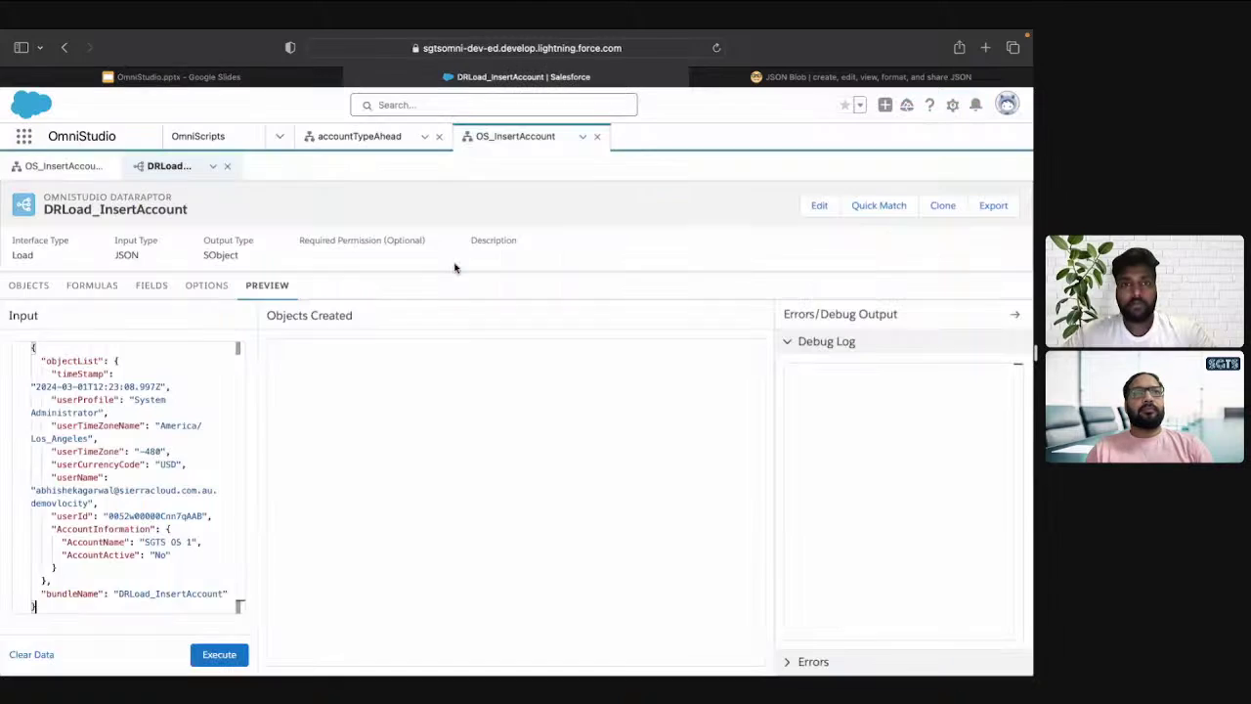
{"action": "left_click", "coordinate": [42, 171]}
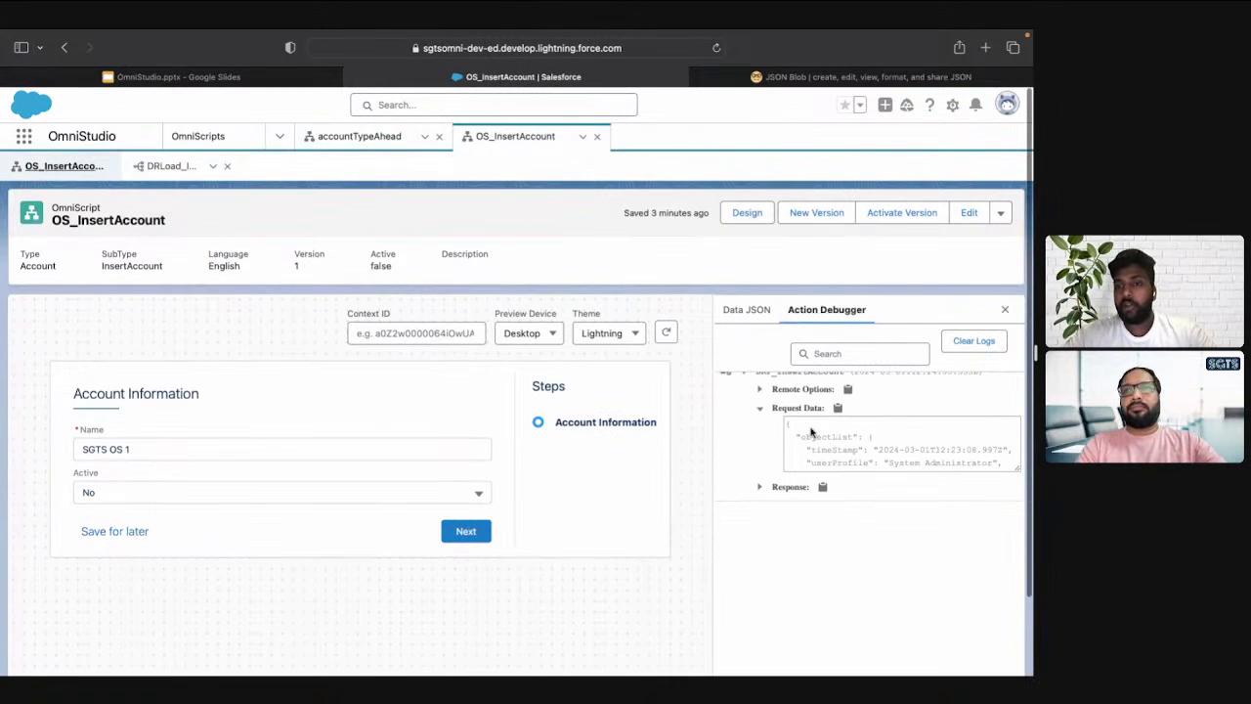
{"action": "left_click", "coordinate": [832, 441]}
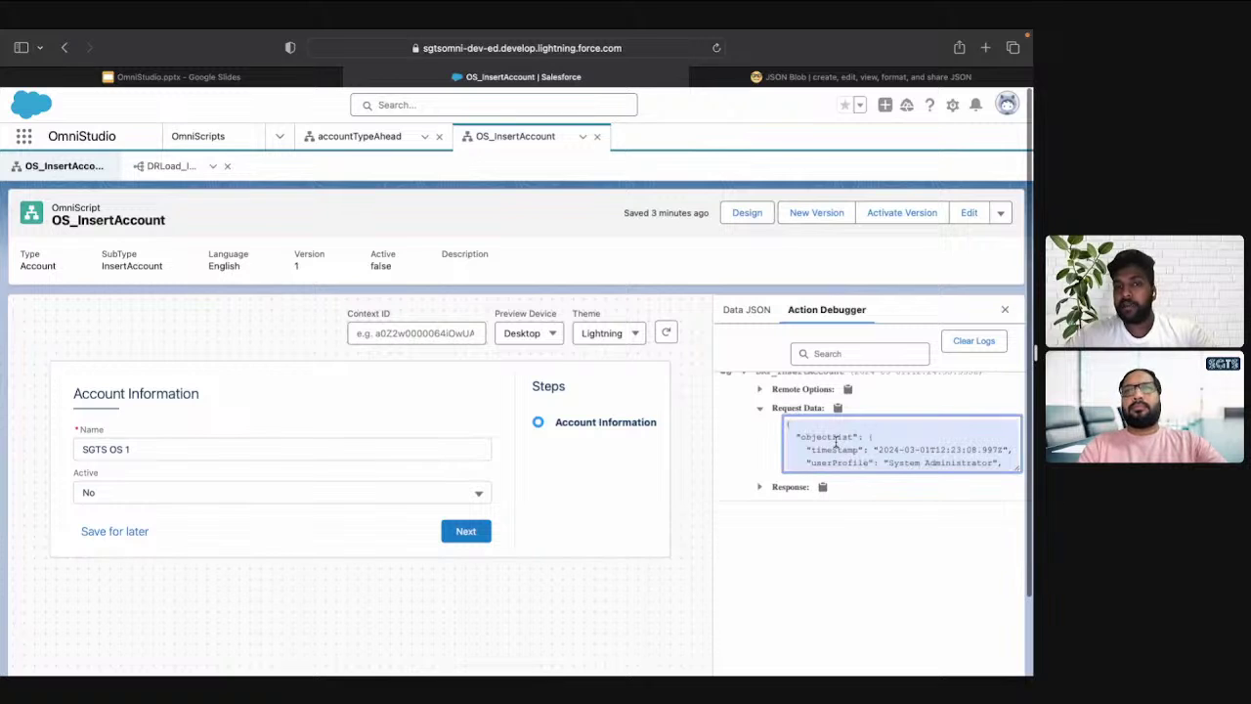
{"action": "left_click", "coordinate": [163, 167]}
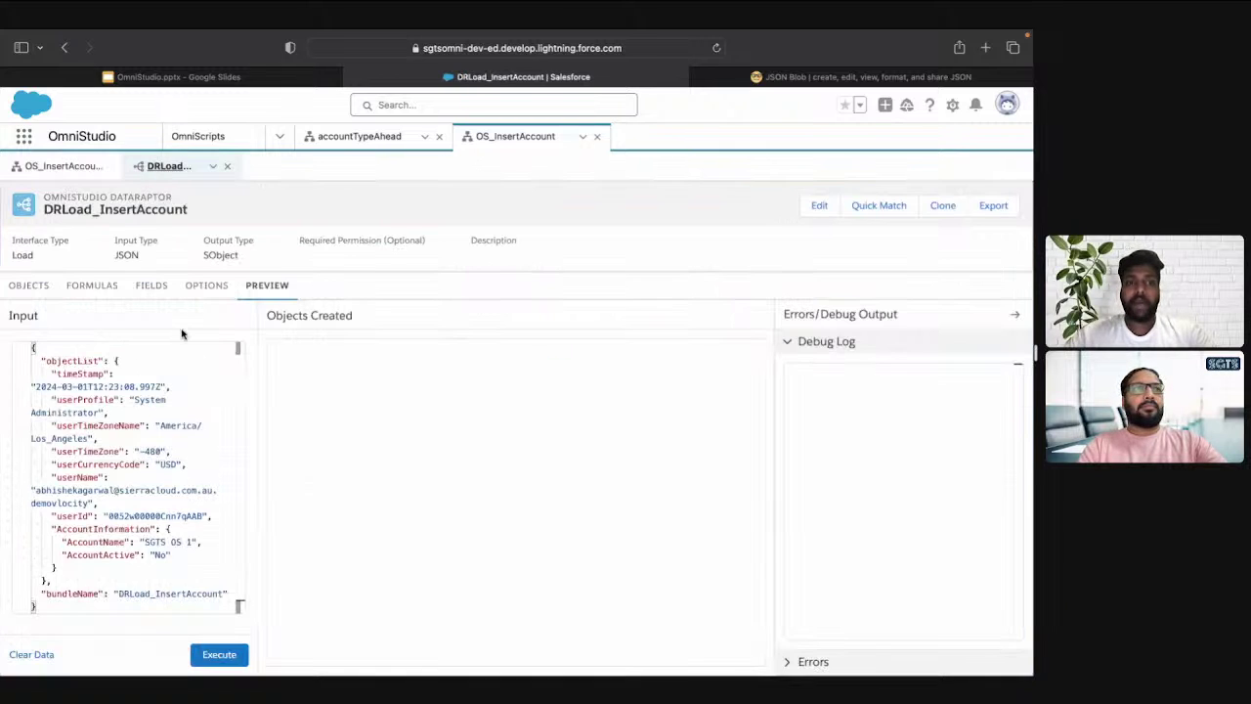
Open the accName field mapping and start its Input JSON Path with AccountInformation
{"action": "left_click", "coordinate": [150, 289]}
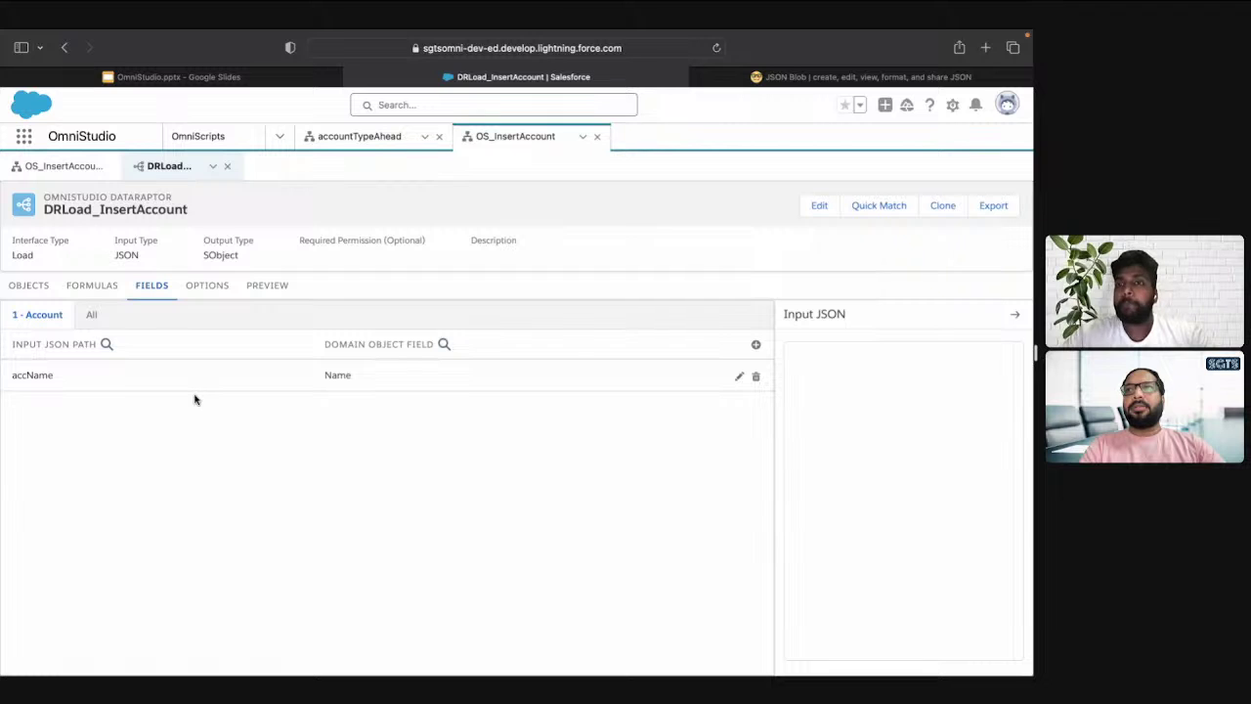
{"action": "key", "text": "ctrl+Tab"}
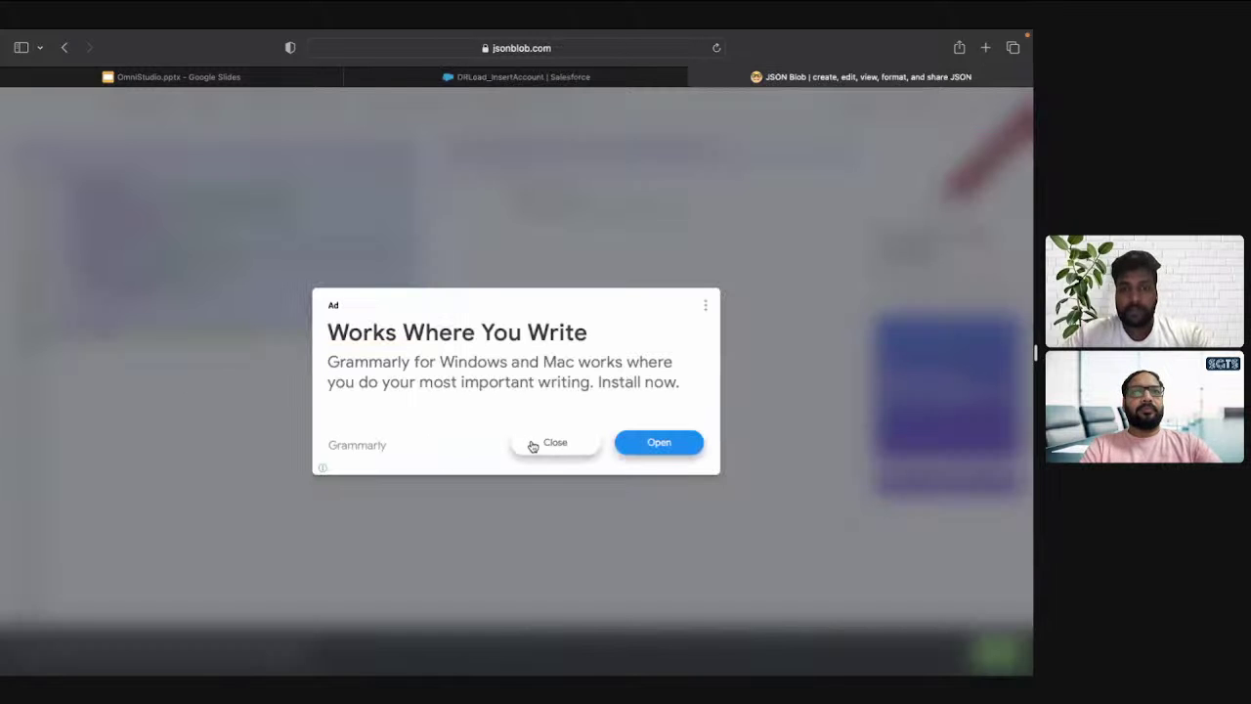
{"action": "left_click", "coordinate": [532, 445]}
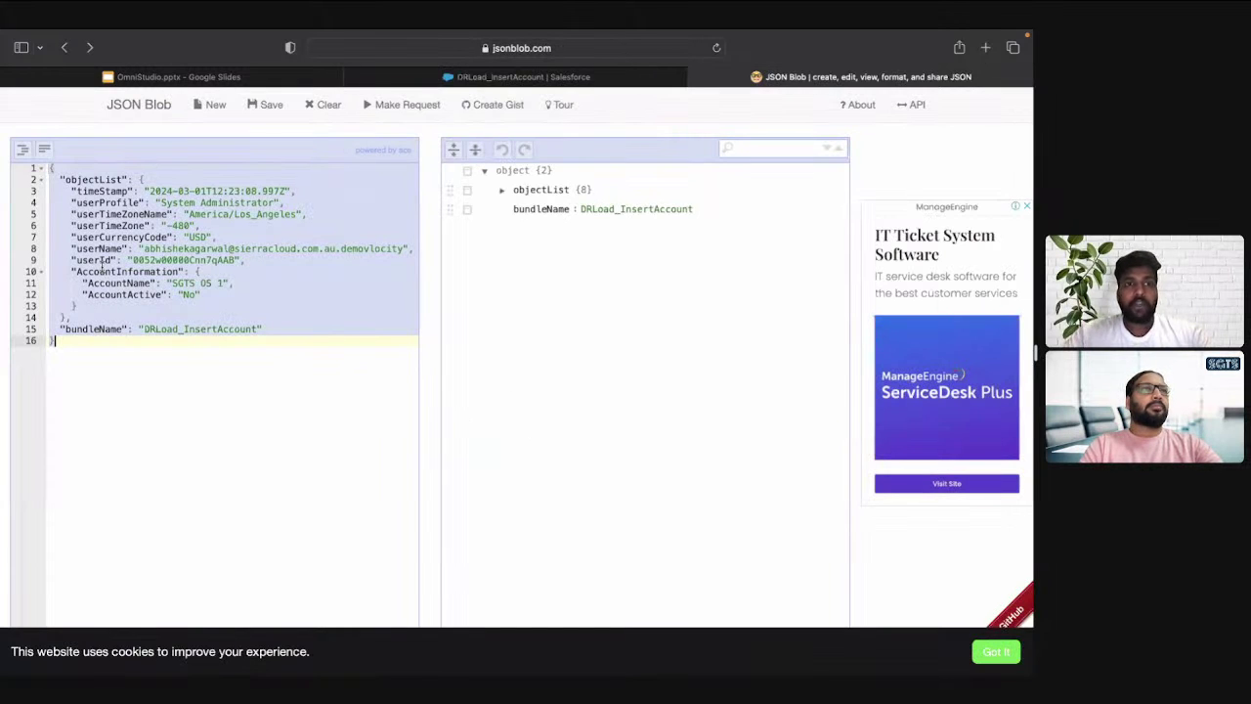
{"action": "double_click", "coordinate": [119, 269]}
{"action": "key", "text": "ctrl+c"}
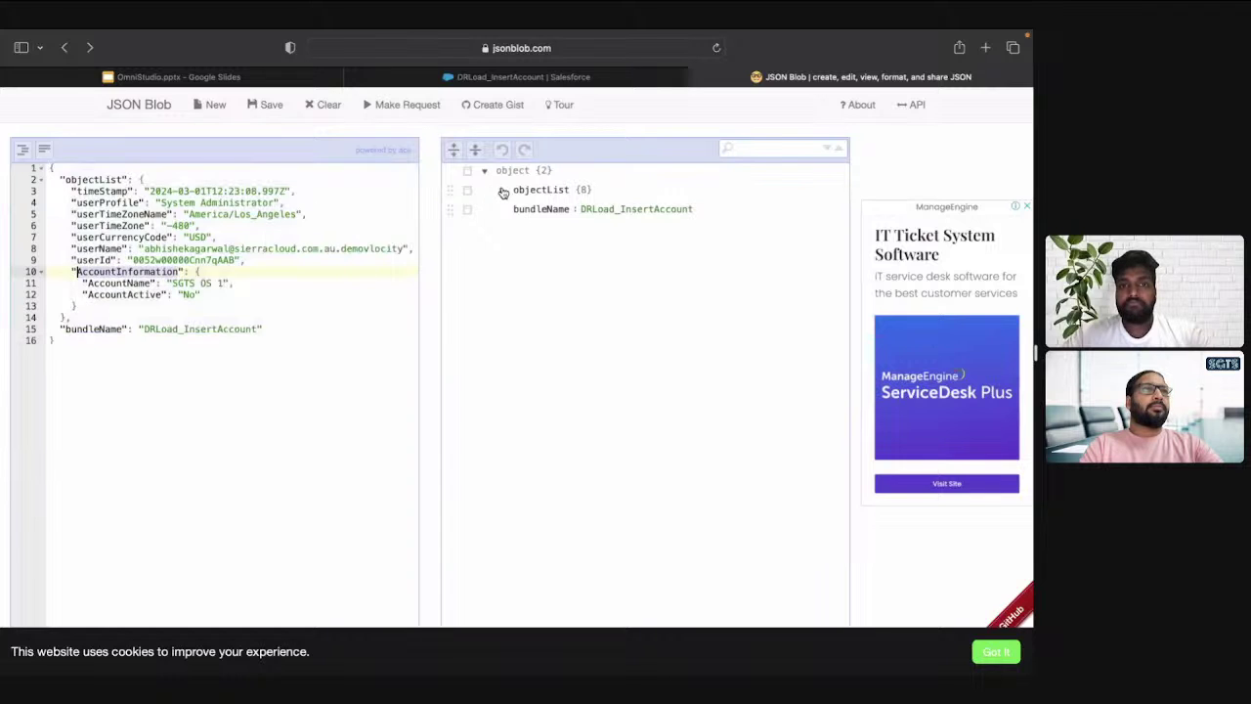
{"action": "left_click", "coordinate": [501, 191]}
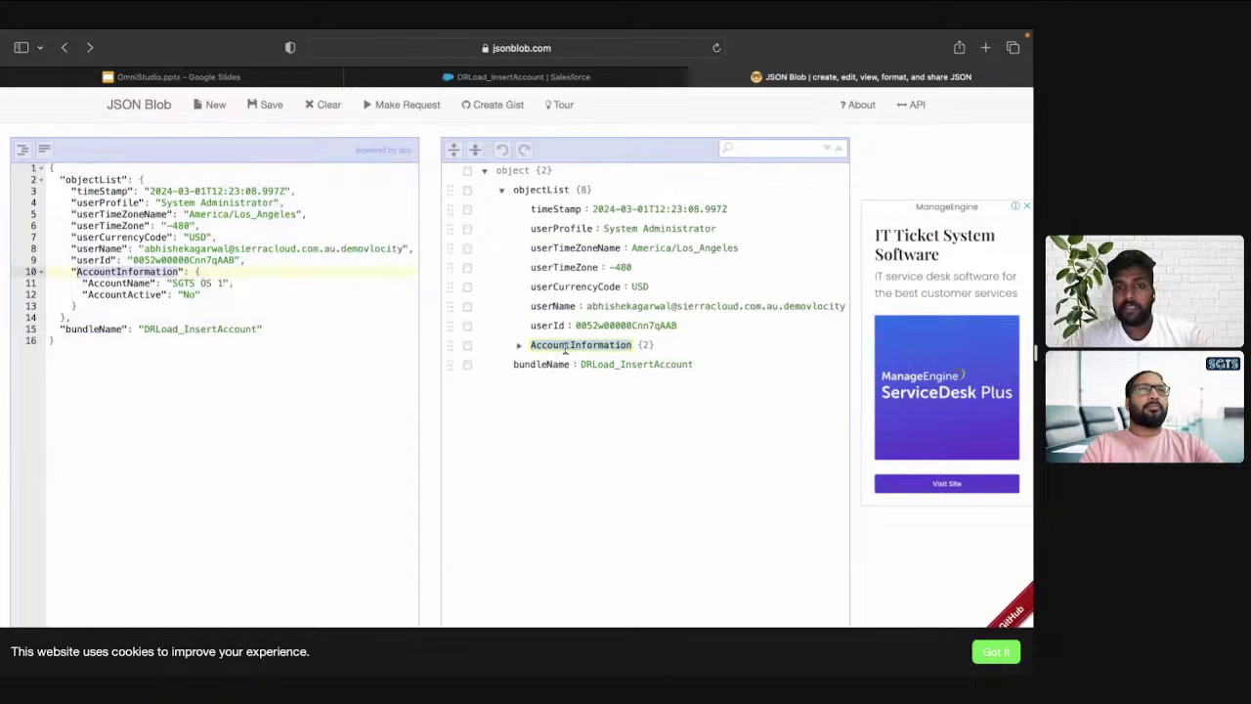
{"action": "key", "text": "ctrl+shift+Tab"}
{"action": "left_click", "coordinate": [125, 383]}
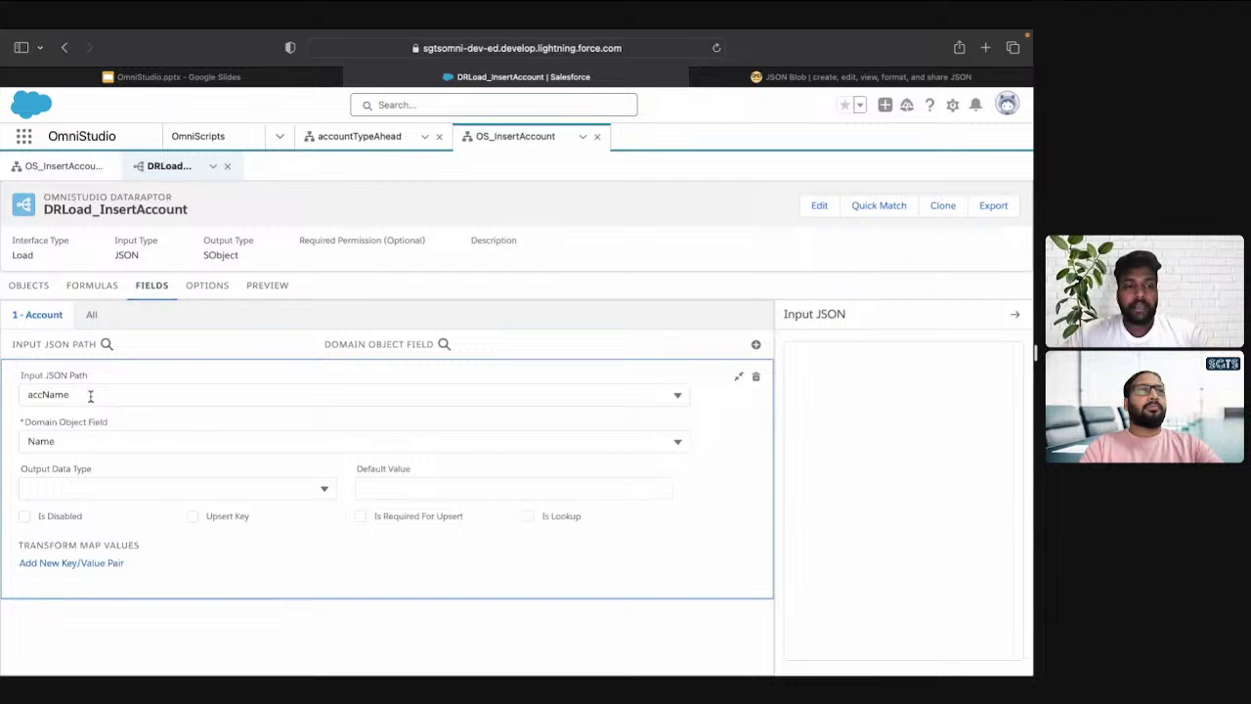
{"action": "left_click", "coordinate": [90, 396]}
{"action": "key", "text": "ctrl+v"}
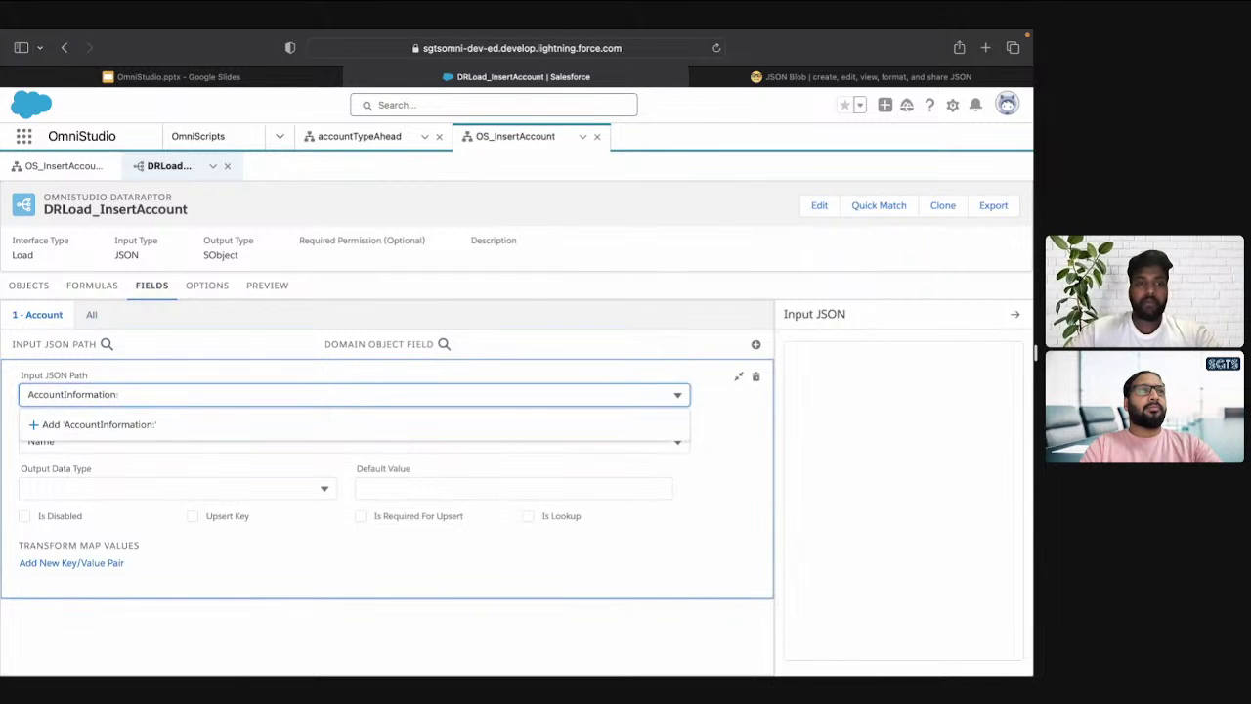
Complete the path as AccountInformation:AccountName into Name, then recheck the JSON structure
{"action": "key", "text": "ctrl+Tab"}
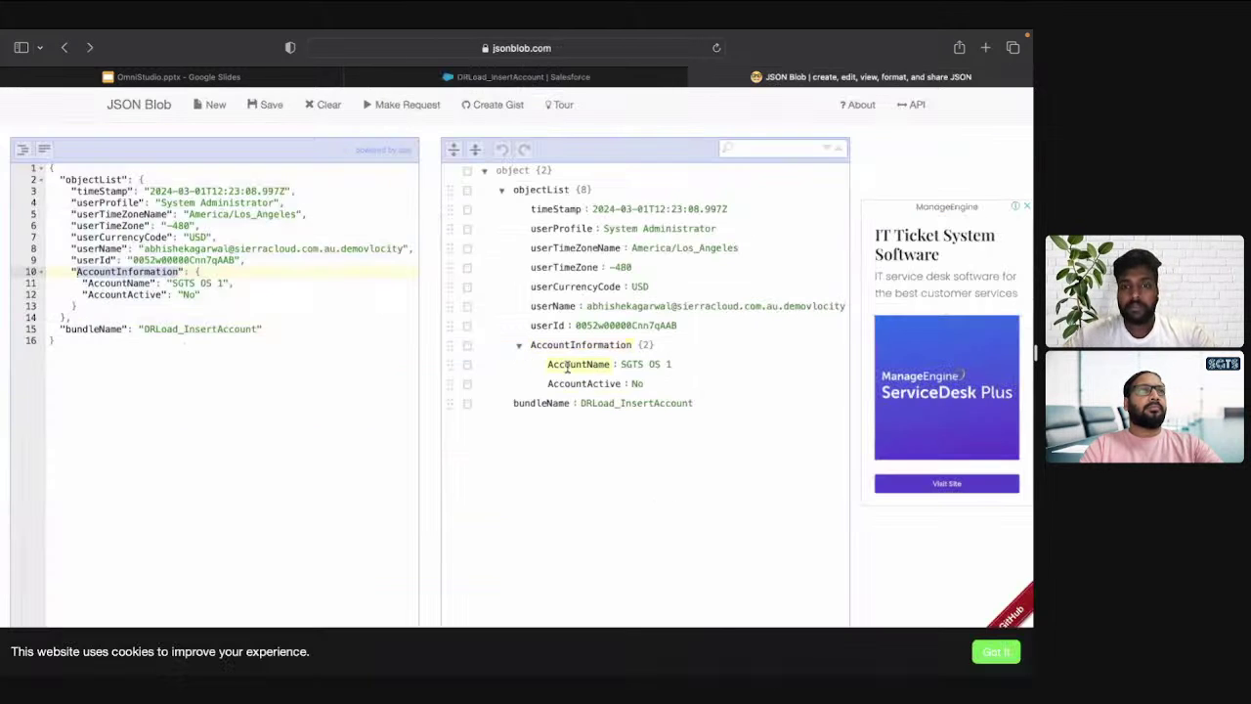
{"action": "double_click", "coordinate": [567, 367]}
{"action": "key", "text": "ctrl+c"}
{"action": "key", "text": "ctrl+shift+Tab"}
{"action": "type", "text": ":"}
{"action": "key", "text": "ctrl+v"}
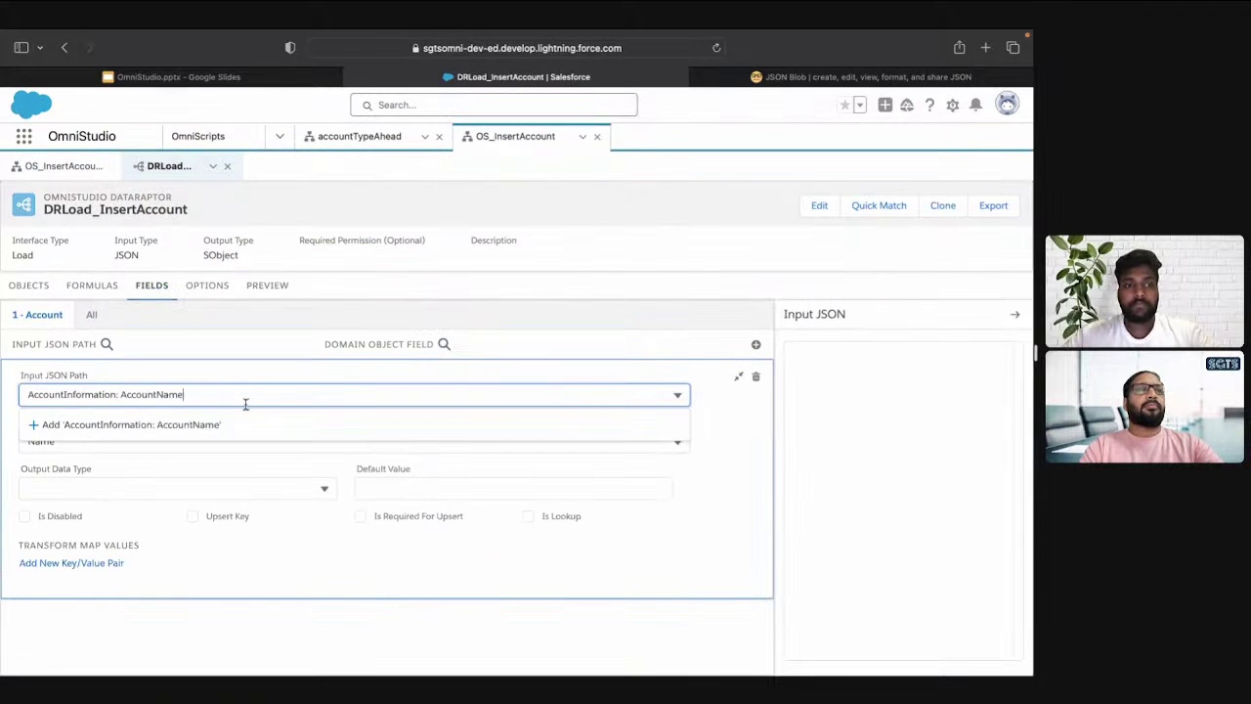
{"action": "left_click", "coordinate": [209, 424]}
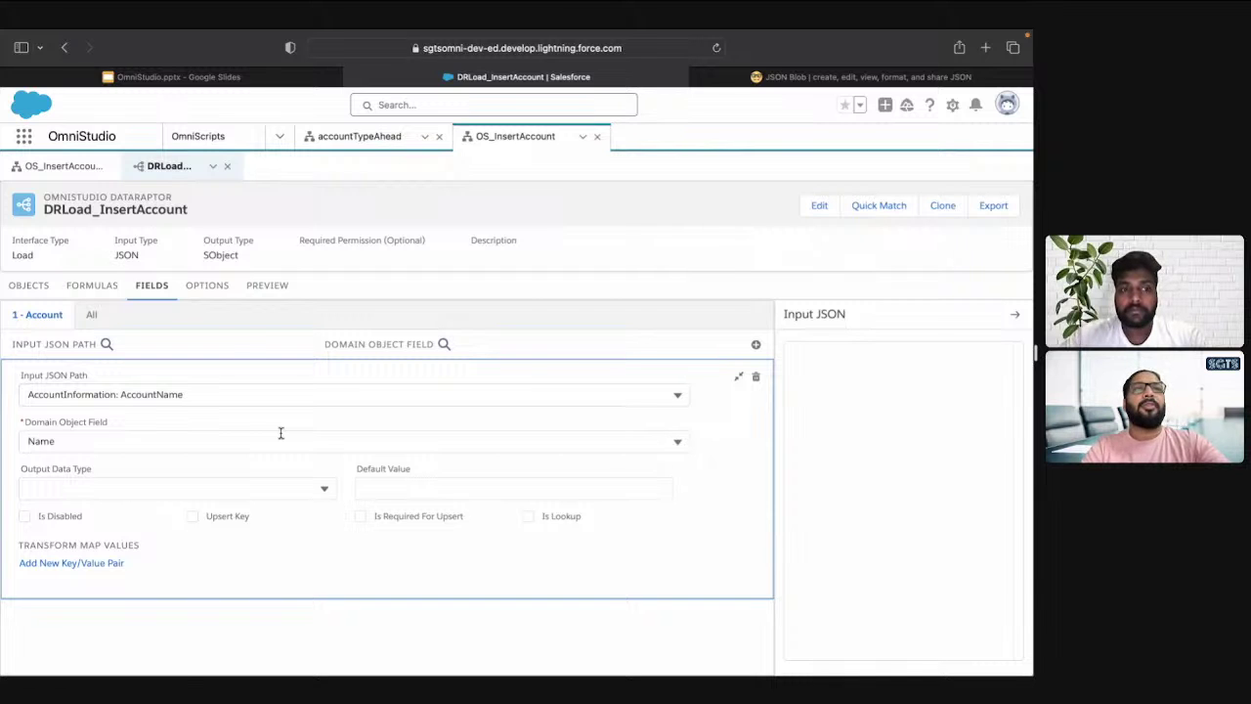
{"action": "key", "text": "ctrl+Tab"}
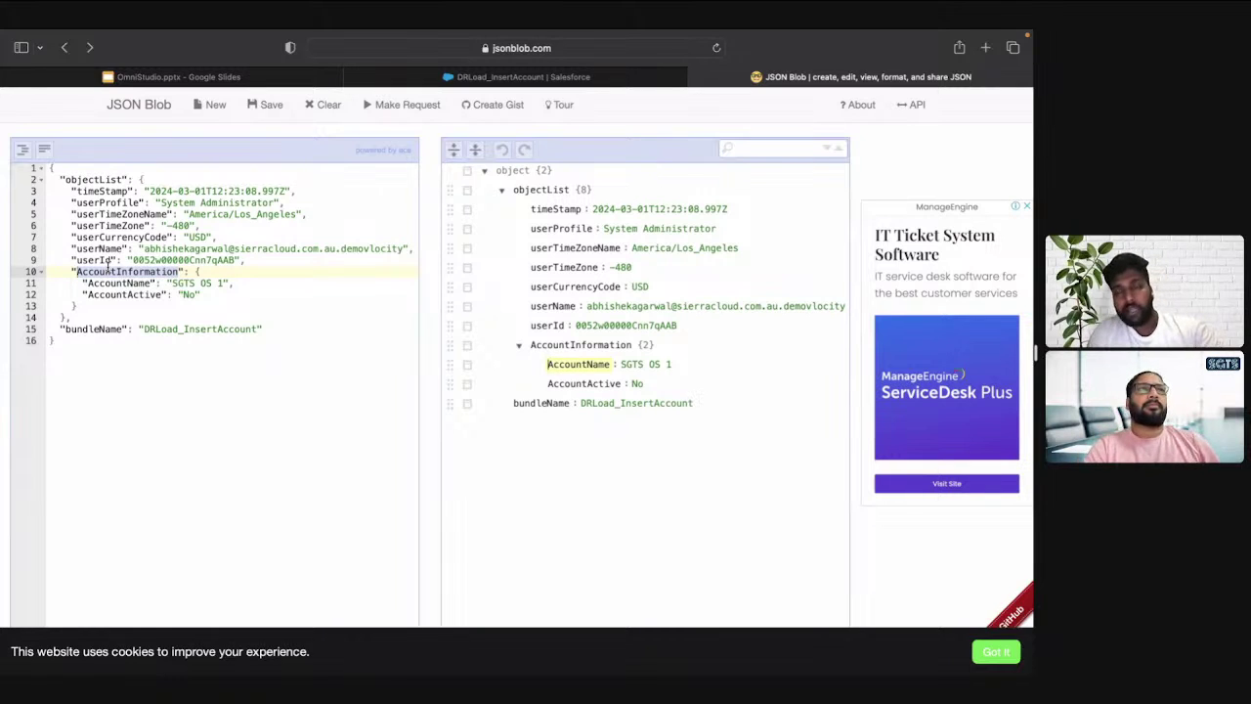
{"action": "left_click", "coordinate": [88, 179]}
Copy the OS_InsertAccount Action Debugger request data into JSON Blob's editor
{"action": "key", "text": "ctrl+shift+Tab"}
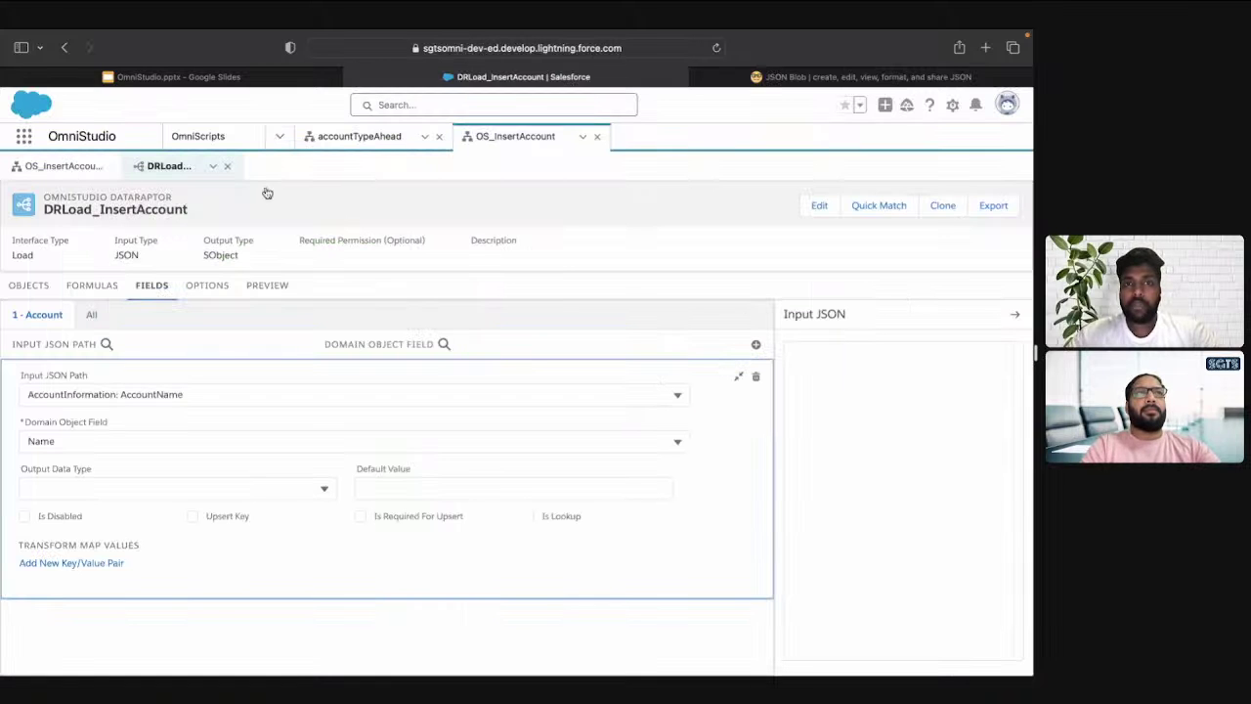
{"action": "left_click", "coordinate": [60, 166]}
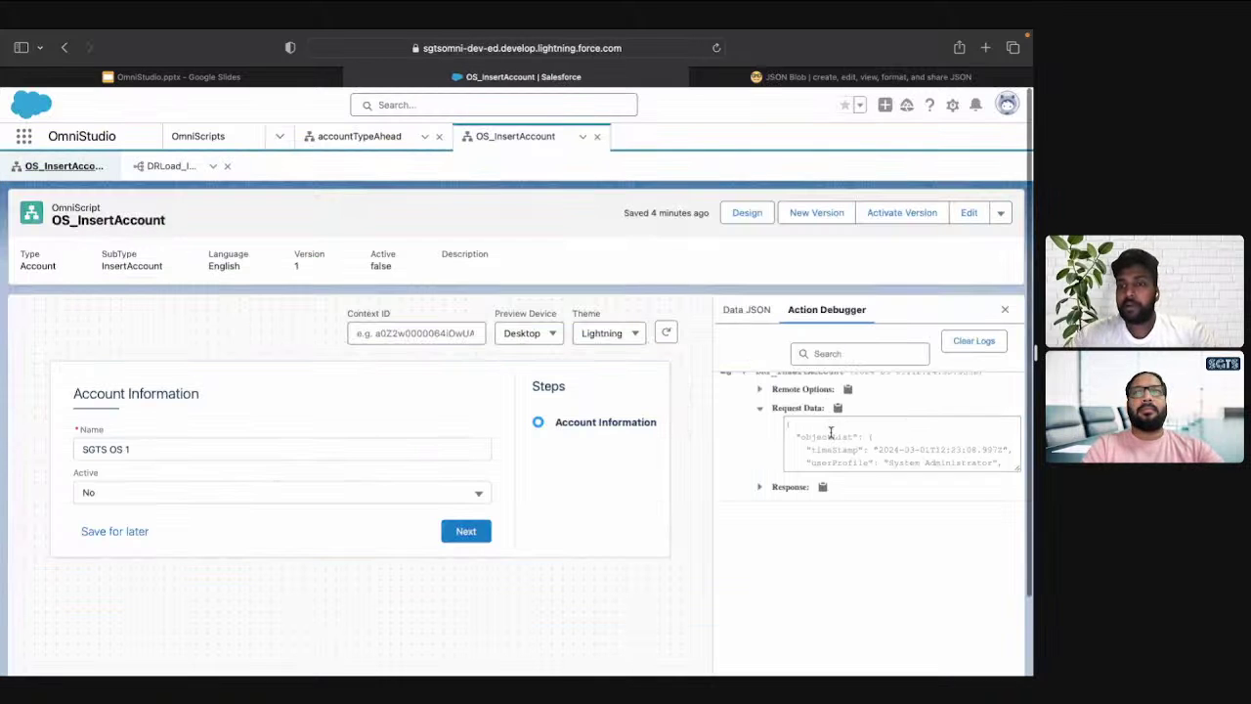
{"action": "left_click_drag", "start_coordinate": [868, 437], "coordinate": [900, 460]}
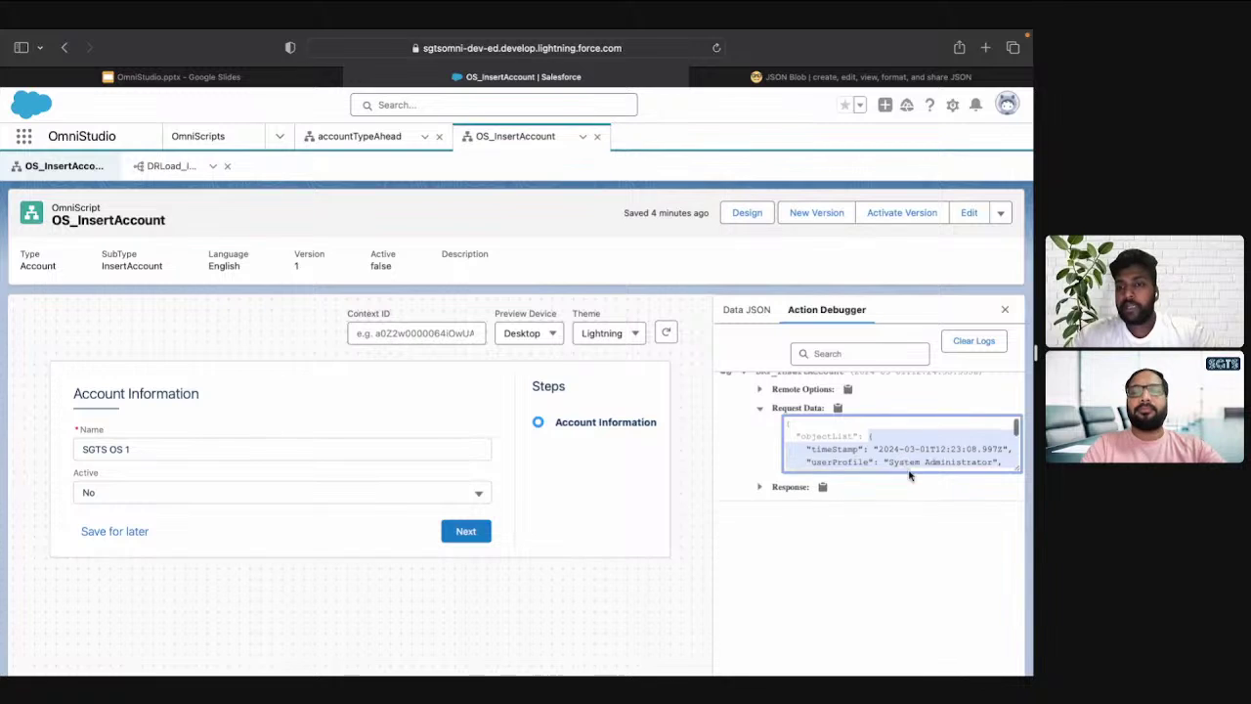
{"action": "scroll", "coordinate": [901, 447], "scroll_direction": "down", "scroll_amount": 5}
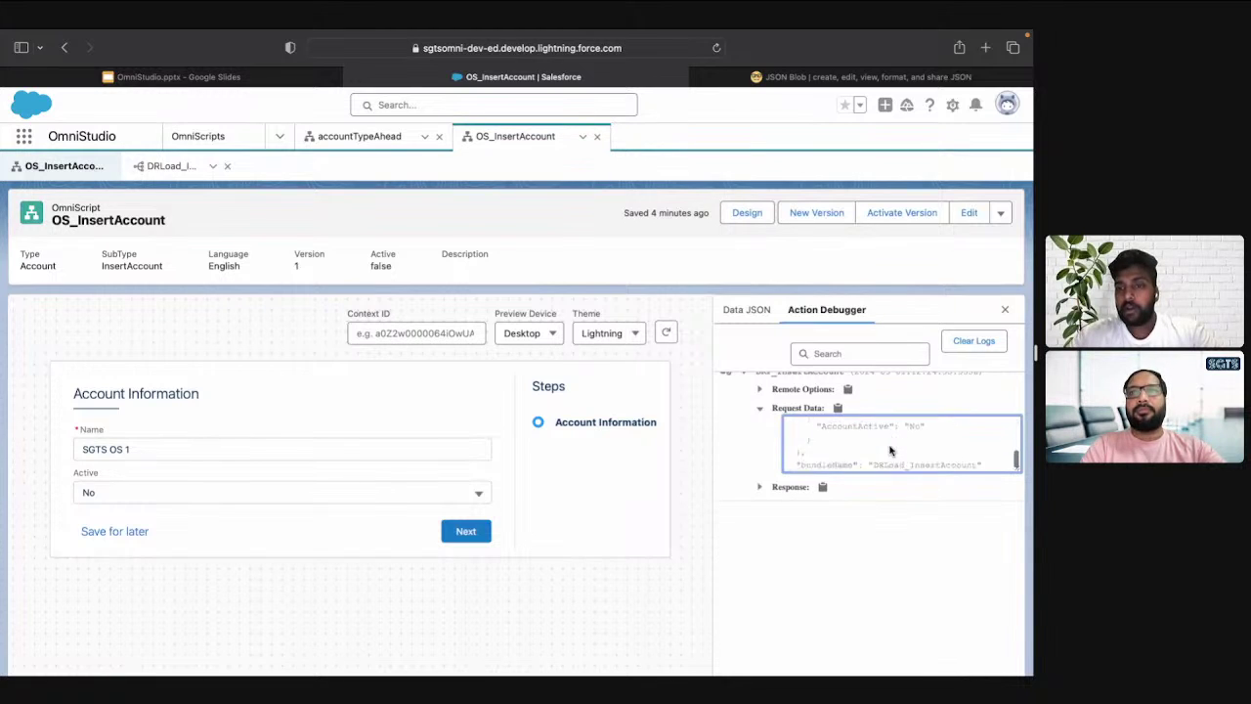
{"action": "left_click", "coordinate": [799, 439]}
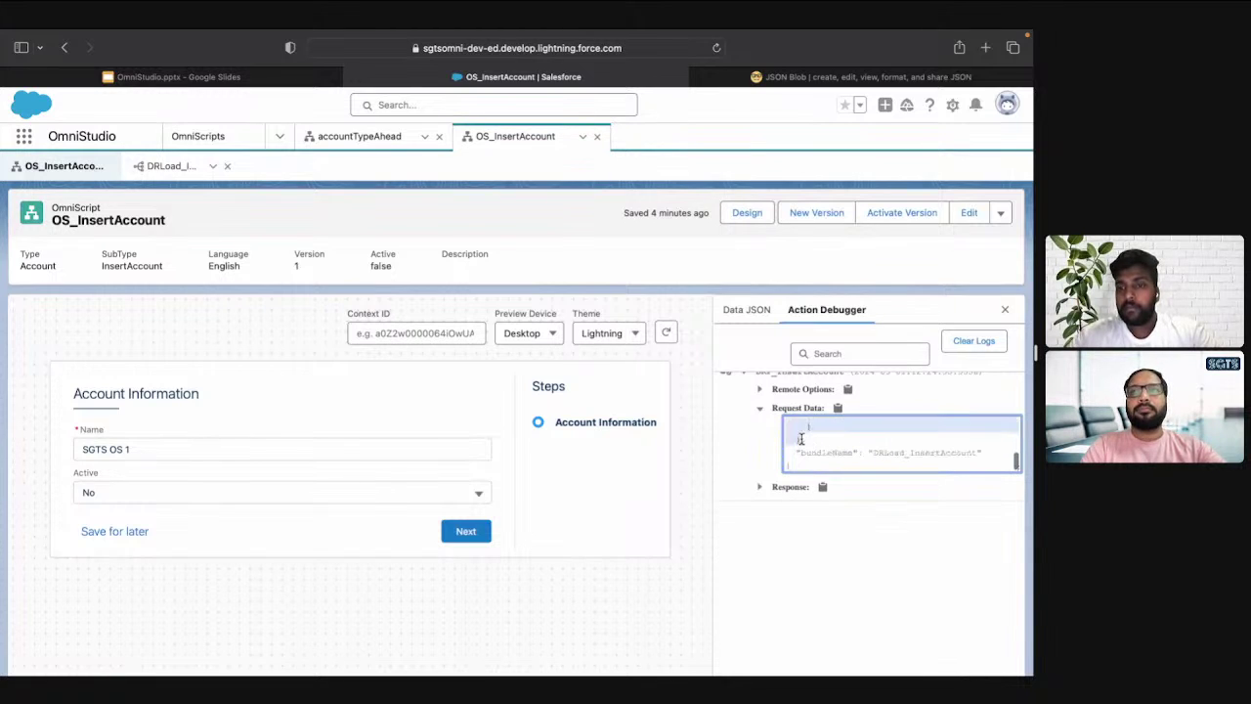
{"action": "key", "text": "ctrl+Tab"}
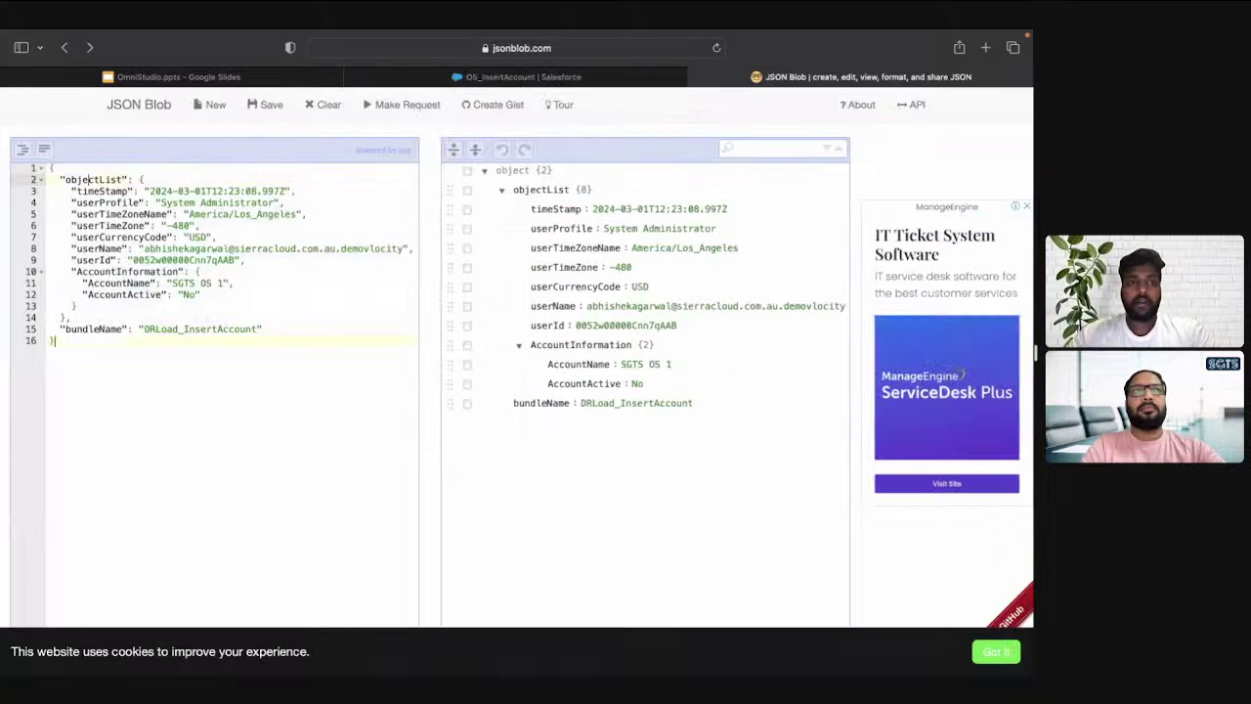
{"action": "key", "text": "super+a"}
{"action": "key", "text": "super+v"}
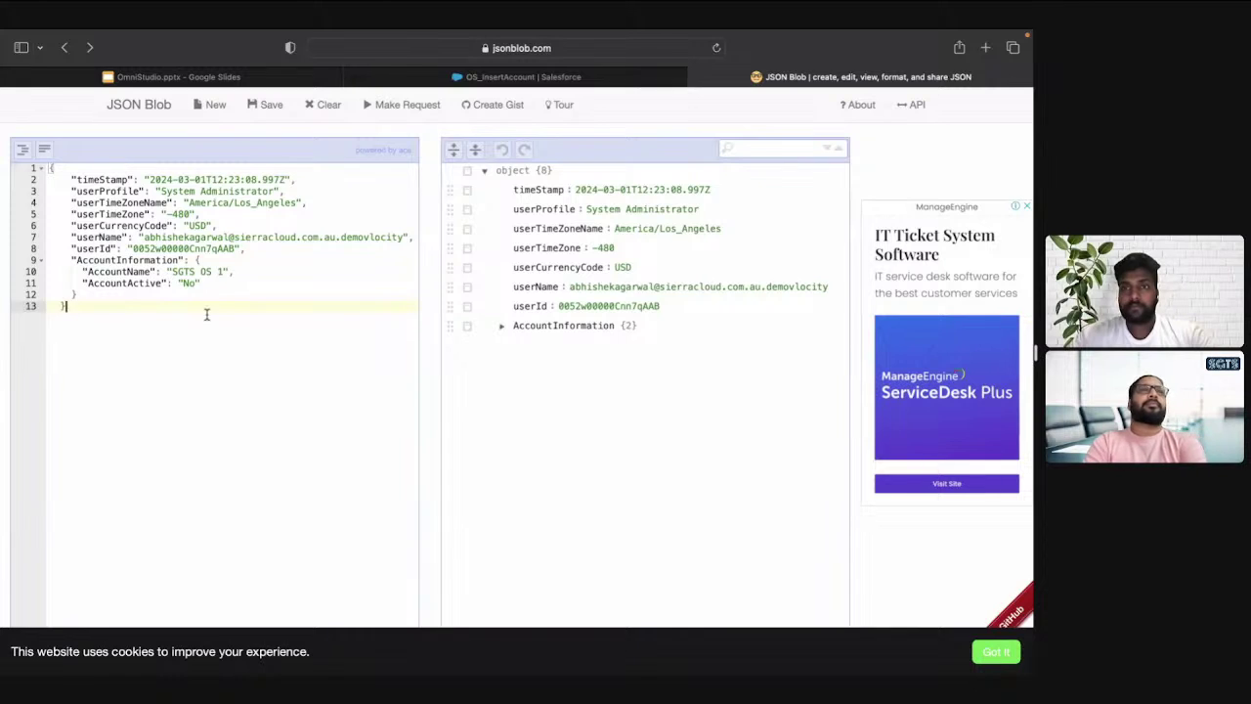
Expand AccountInformation to check AccountName and AccountActive, then return to Salesforce
{"action": "left_click", "coordinate": [128, 260]}
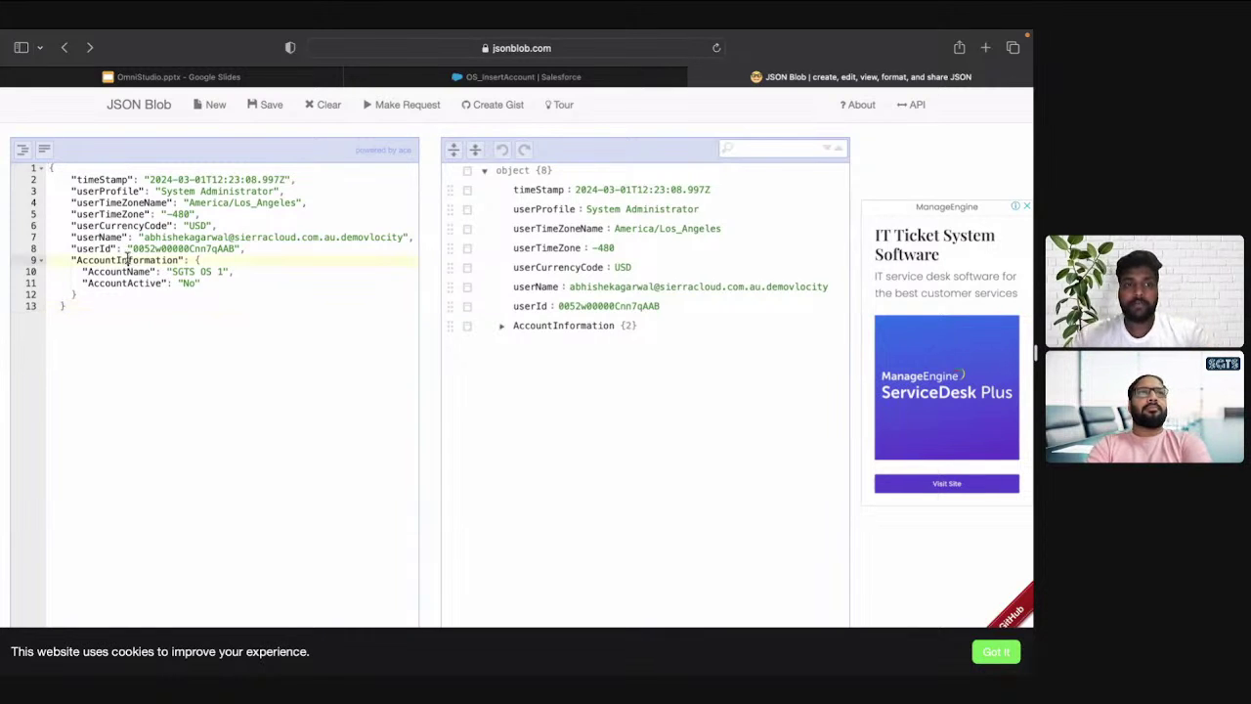
{"action": "left_click", "coordinate": [504, 327]}
{"action": "left_click", "coordinate": [549, 347]}
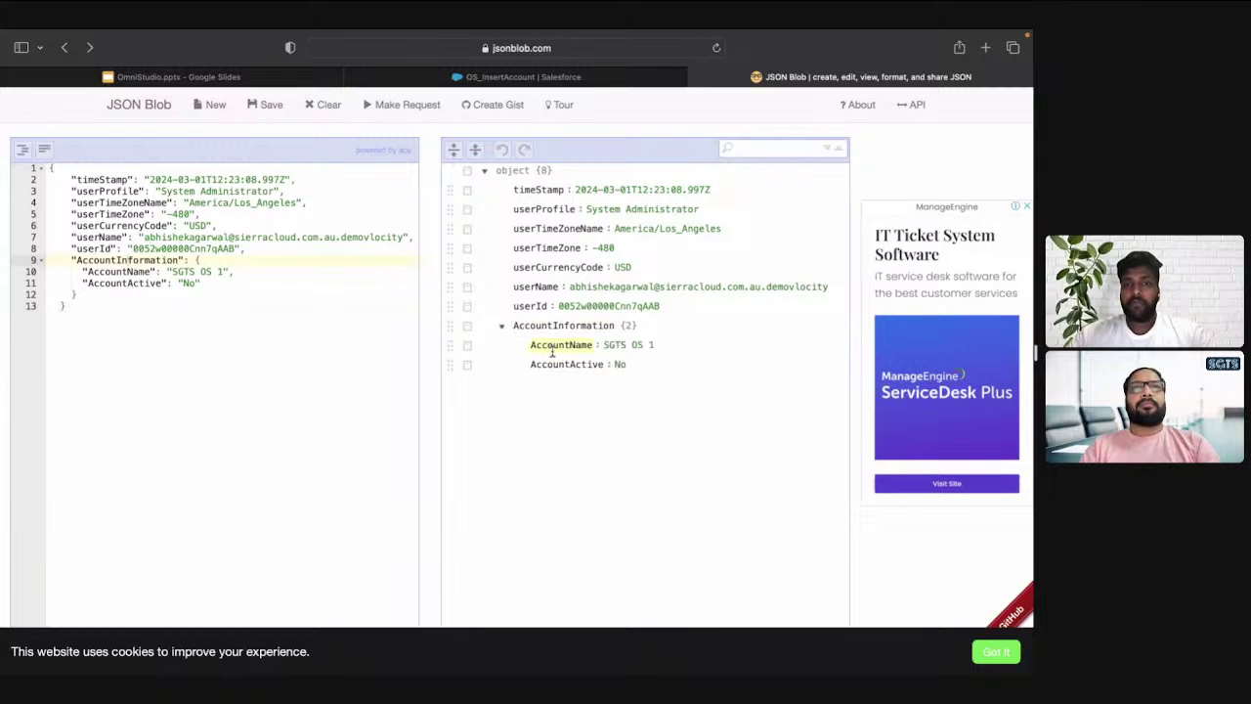
{"action": "double_click", "coordinate": [555, 365]}
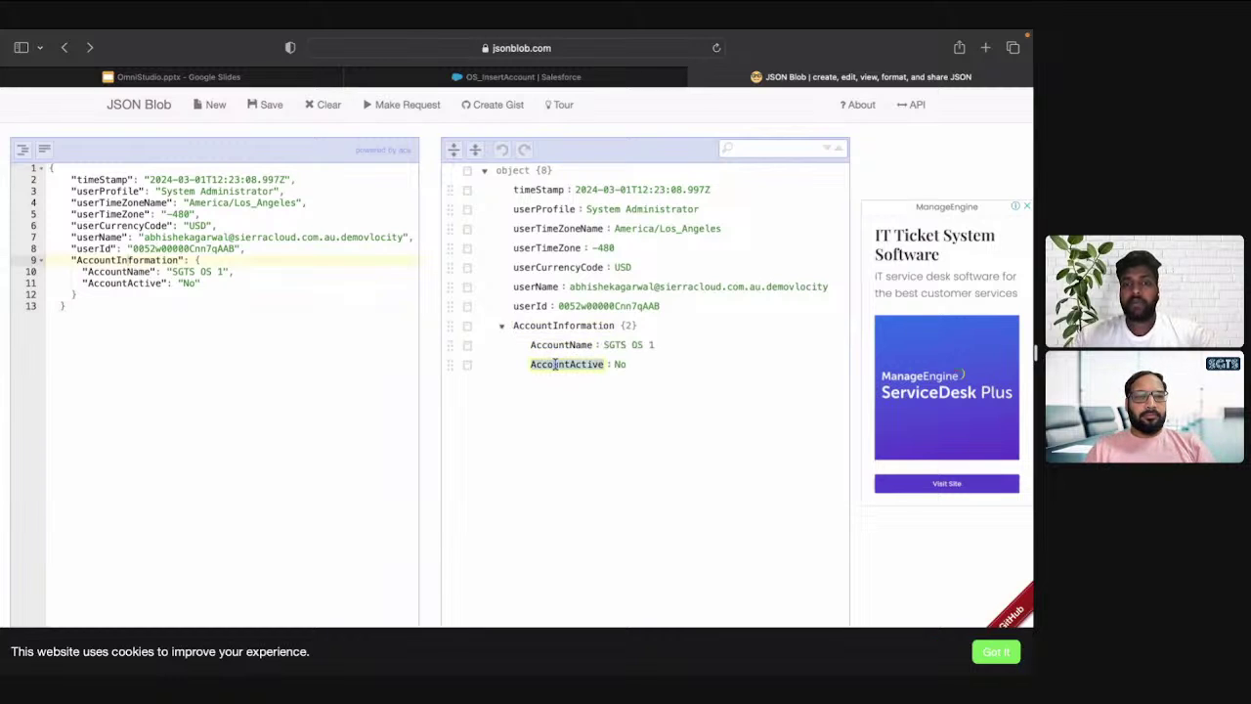
{"action": "key", "text": "ctrl+shift+Tab"}
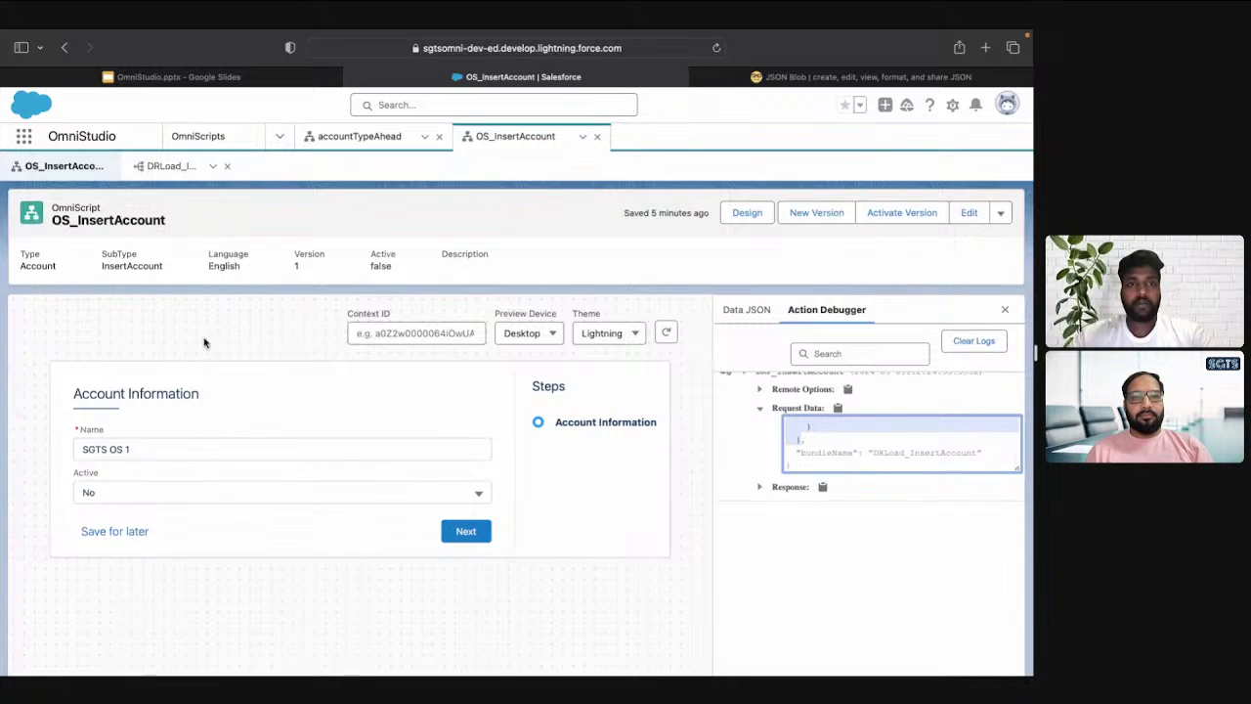
Fix the AccountInformation:AccountName input path by removing the space after the colon
{"action": "left_click", "coordinate": [143, 166]}
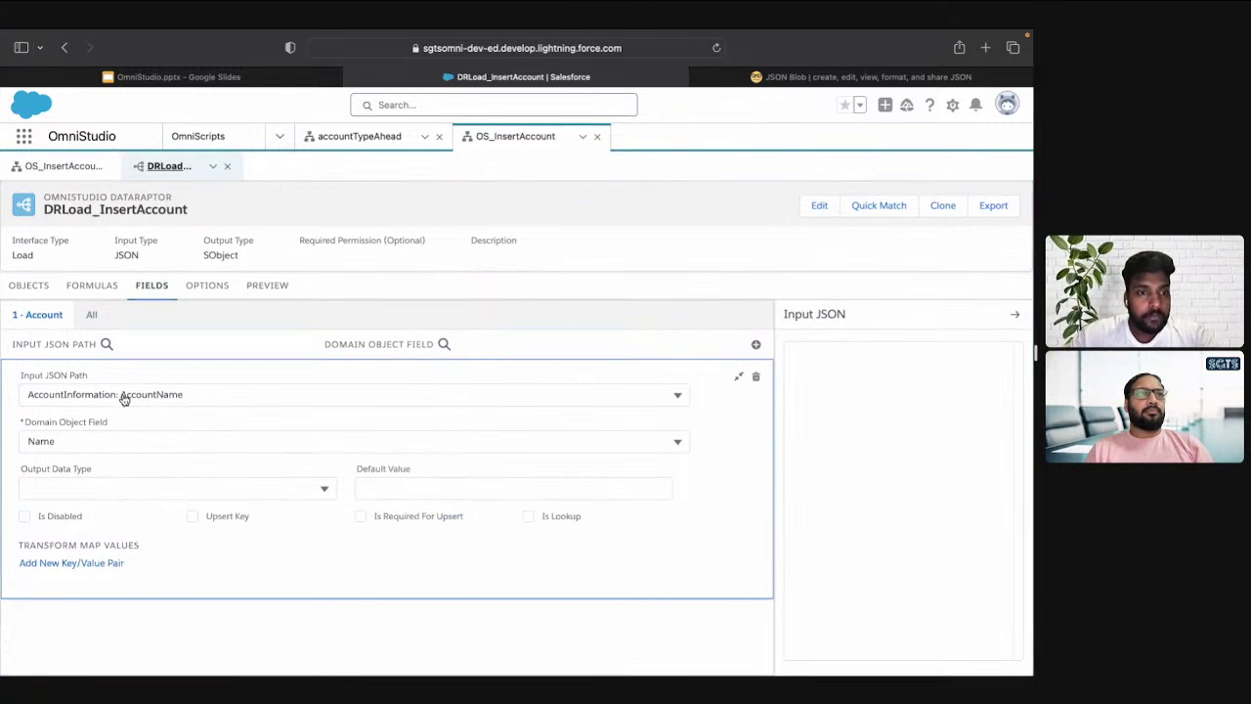
{"action": "left_click", "coordinate": [124, 396]}
{"action": "key", "text": "BackSpace"}
{"action": "left_click", "coordinate": [137, 424]}
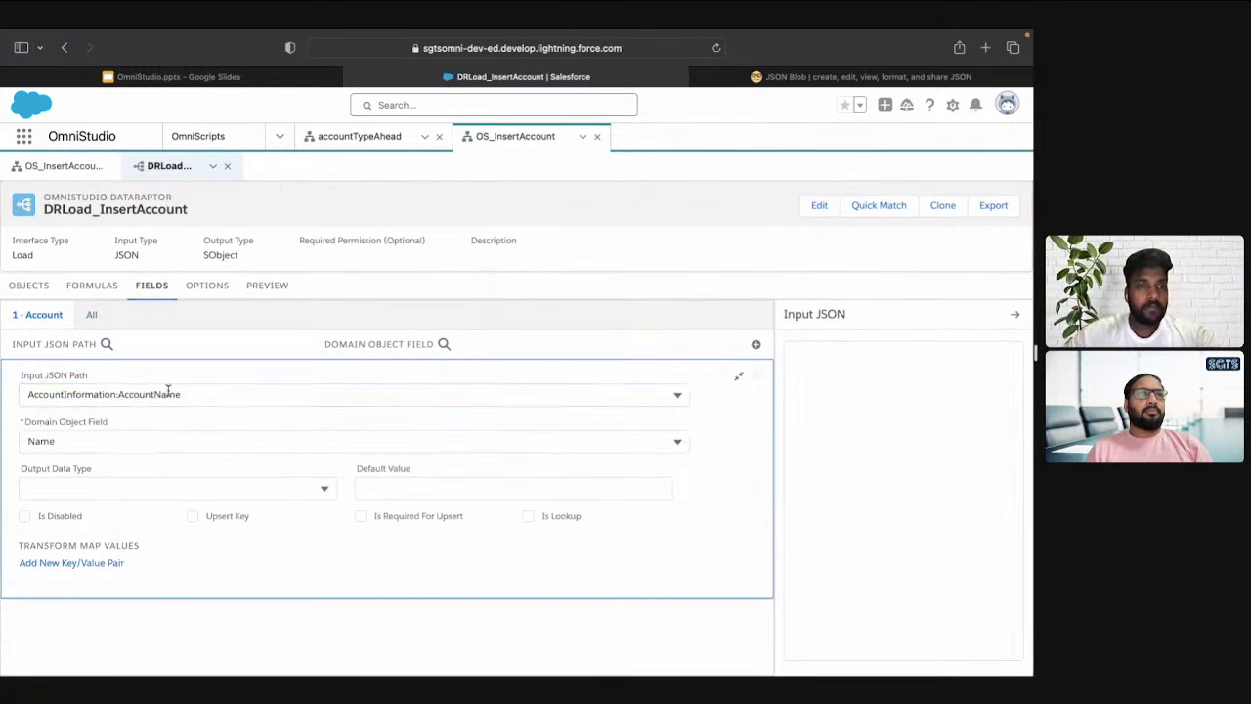
{"action": "left_click", "coordinate": [181, 396]}
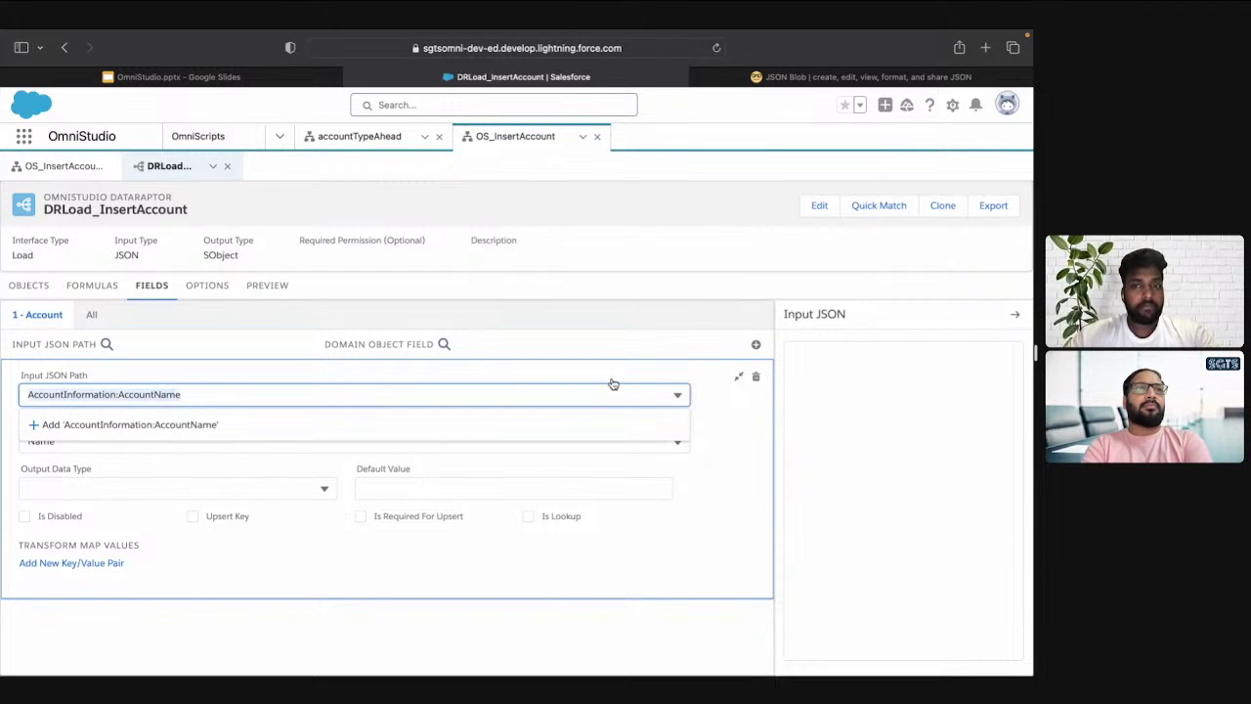
Add a new field mapping row with Input JSON Path AccountInformation:AccountActive
{"action": "left_click", "coordinate": [756, 345]}
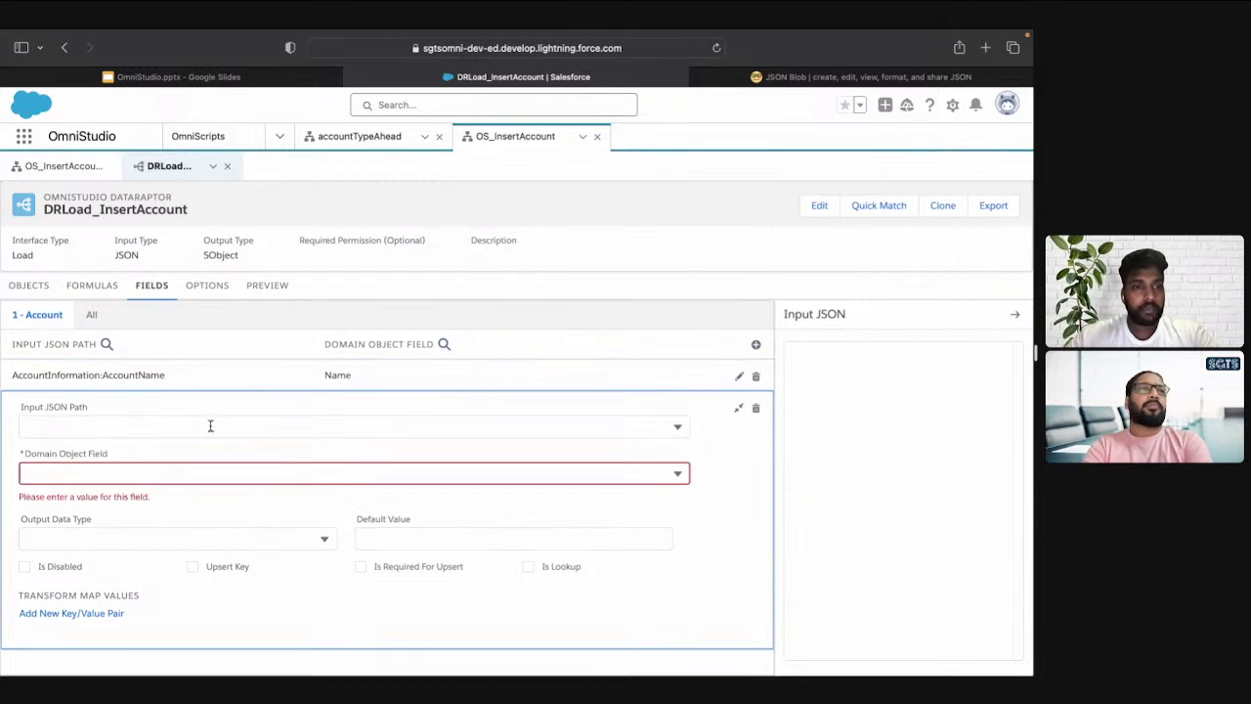
{"action": "left_click", "coordinate": [210, 427]}
{"action": "type", "text": "AccountInformation:AccountName"}
{"action": "left_click", "coordinate": [231, 458]}
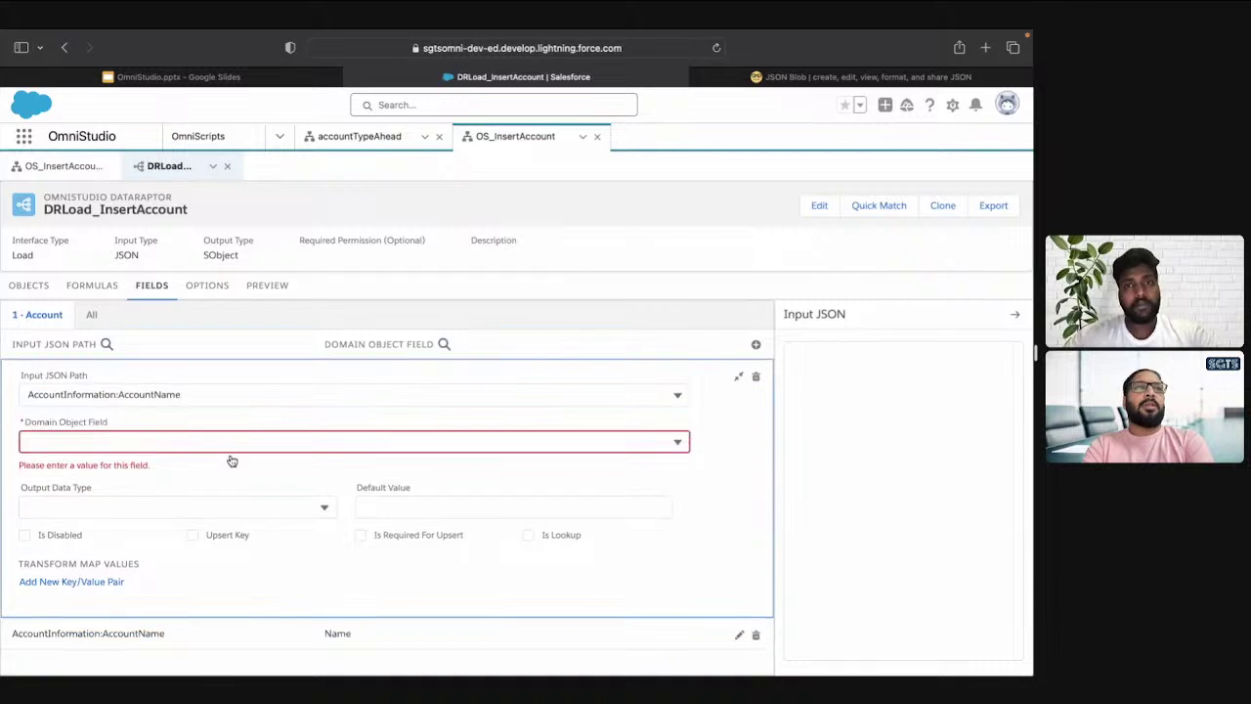
{"action": "key", "text": "ctrl+Tab"}
{"action": "double_click", "coordinate": [570, 361]}
{"action": "key", "text": "ctrl+c"}
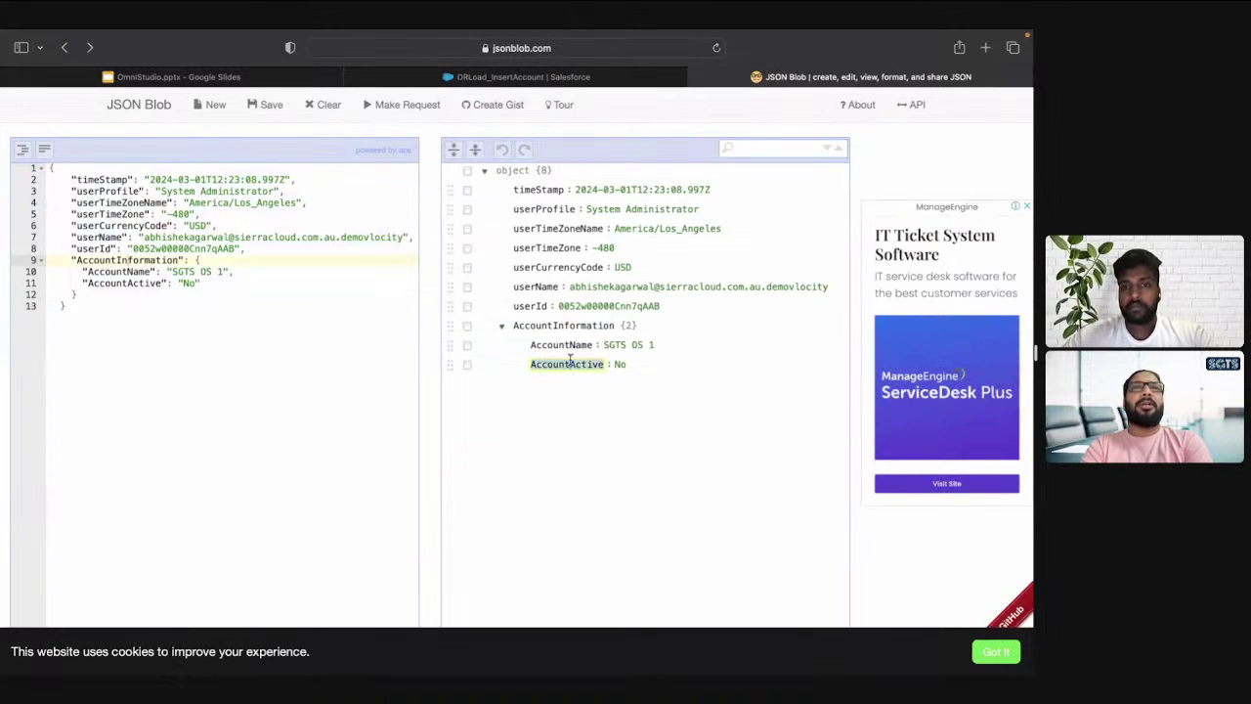
{"action": "key", "text": "ctrl+shift+Tab"}
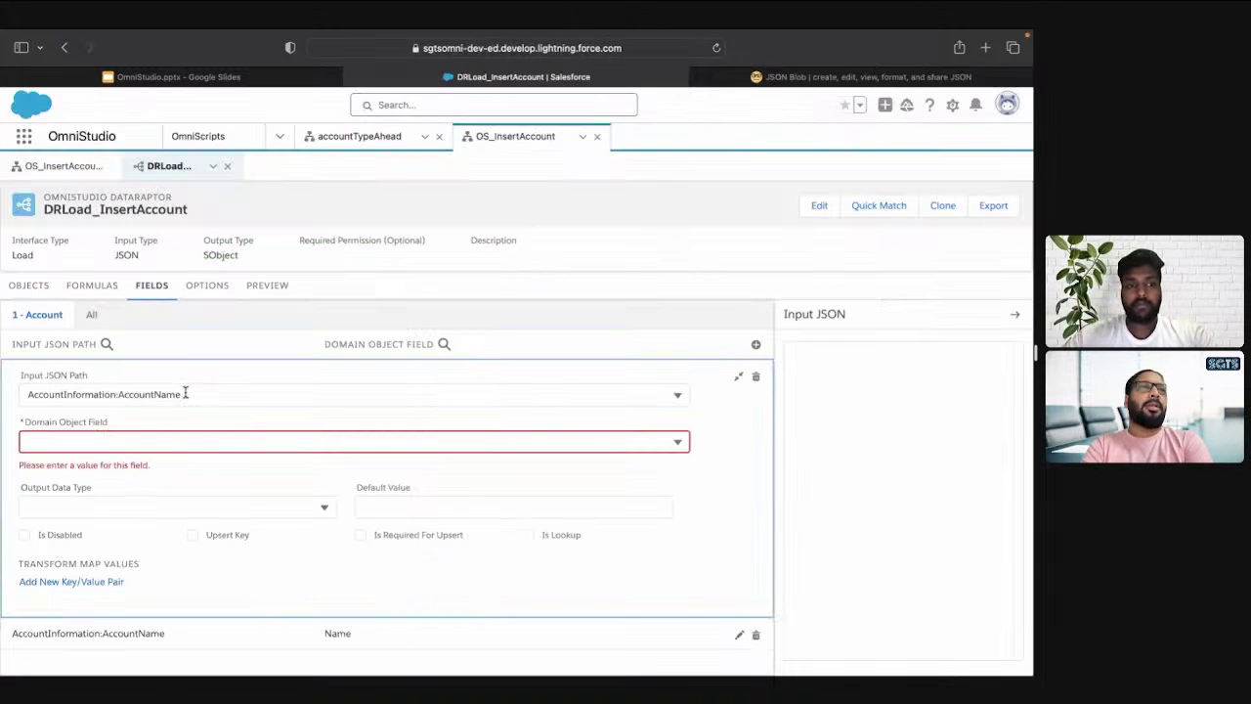
{"action": "left_click", "coordinate": [159, 394]}
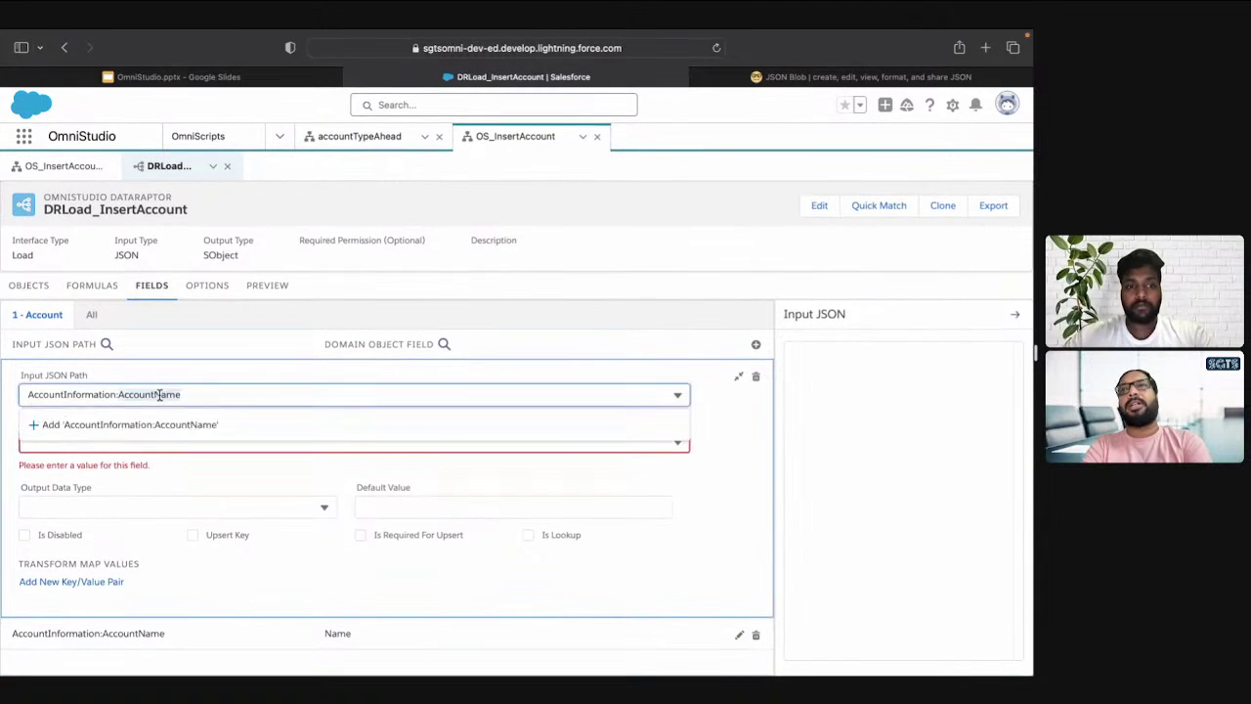
{"action": "double_click", "coordinate": [159, 394]}
{"action": "key", "text": "ctrl+v"}
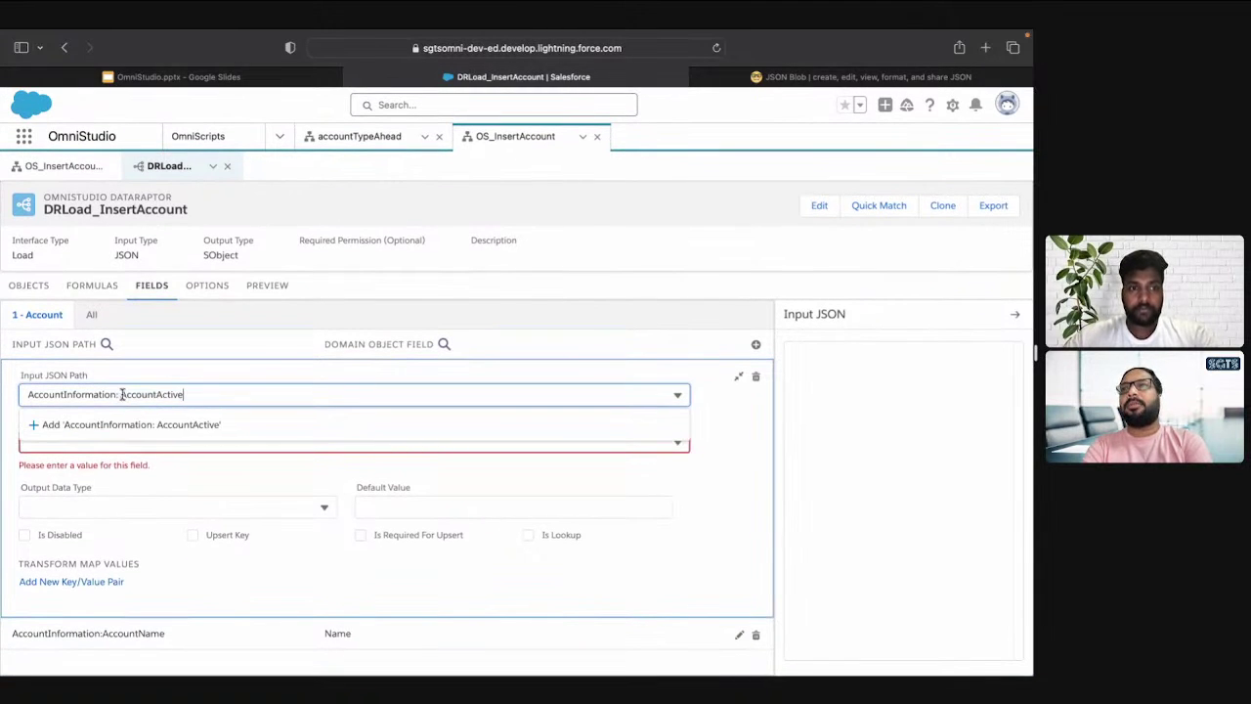
{"action": "left_click", "coordinate": [146, 427]}
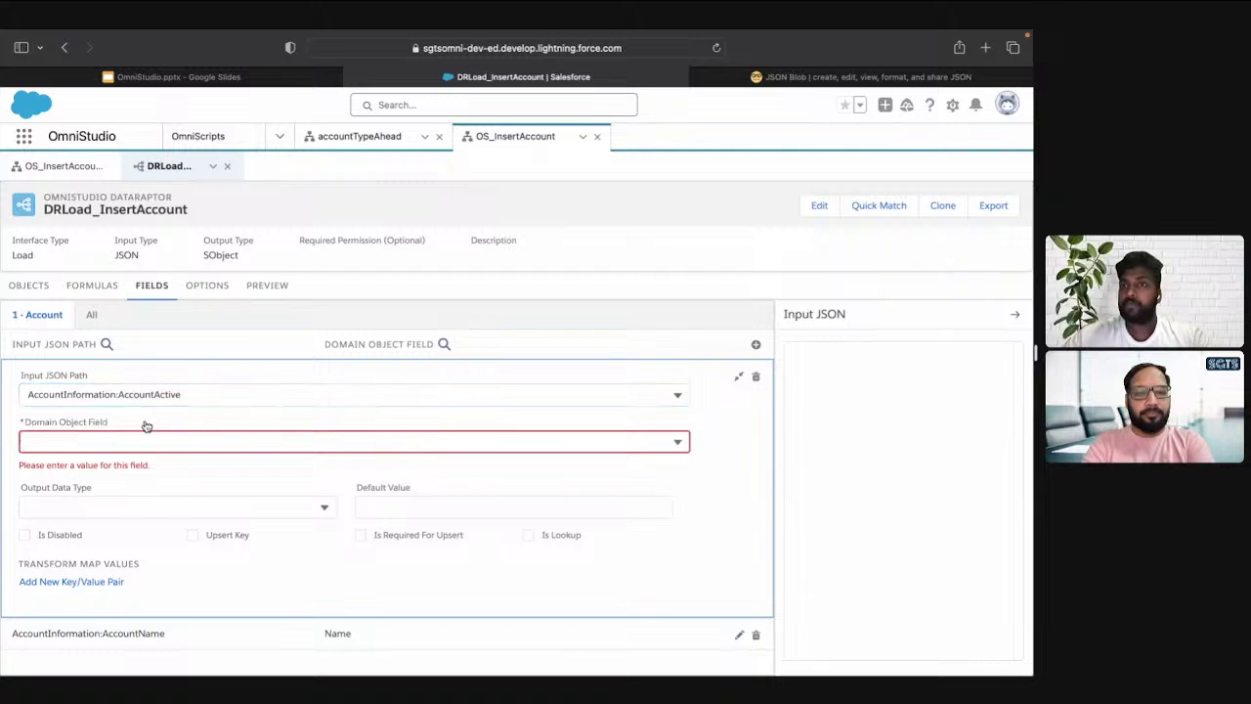
Map the new row to the Active__c field and return to the OS_InsertAccount preview
{"action": "left_click", "coordinate": [160, 433]}
{"action": "type", "text": "ac"}
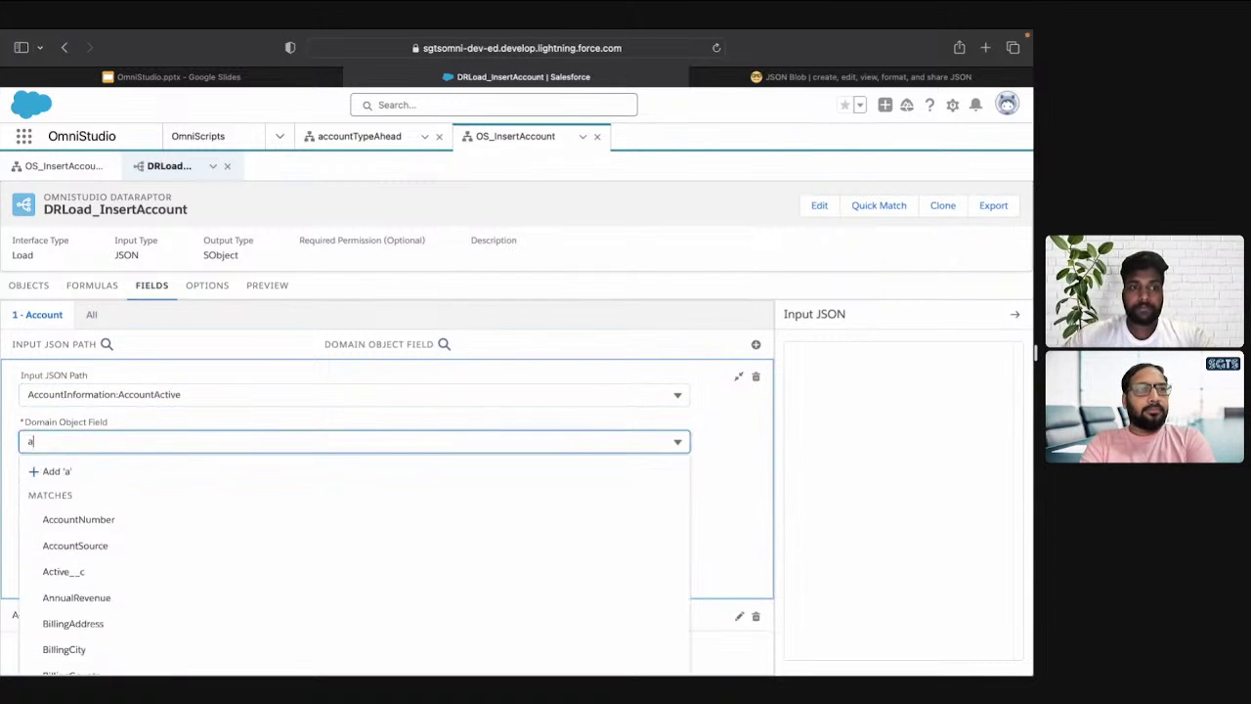
{"action": "left_click", "coordinate": [122, 569]}
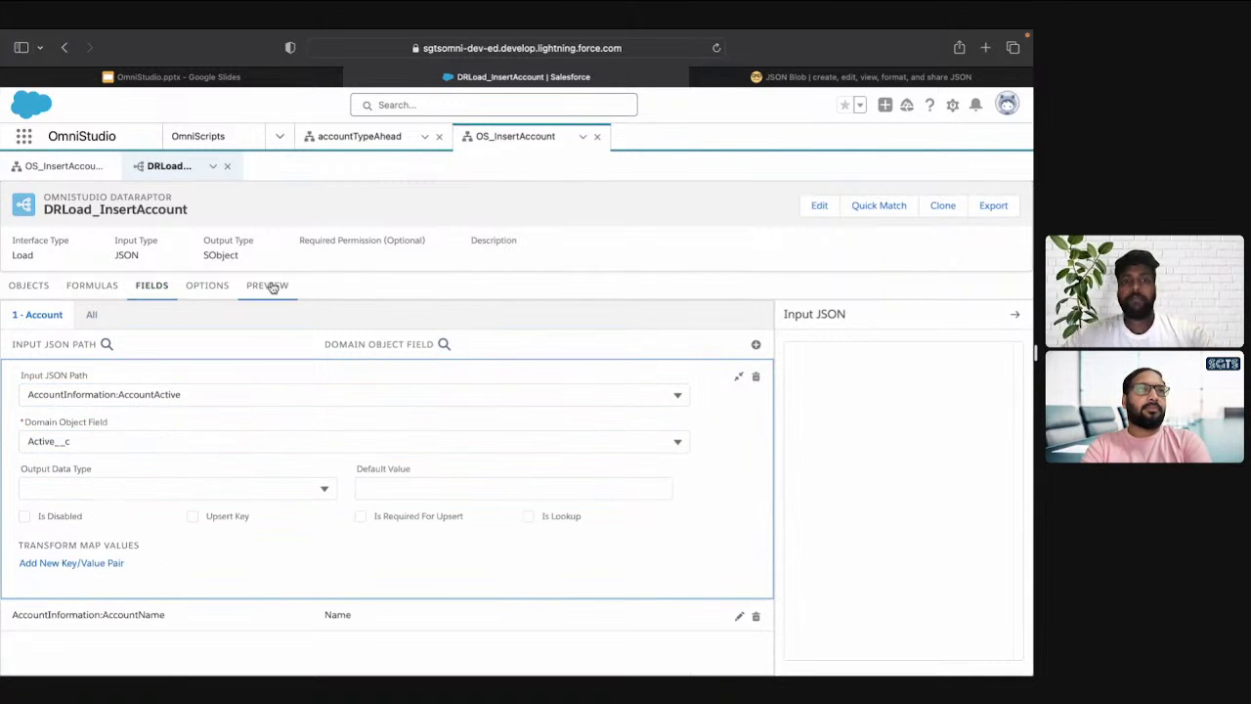
{"action": "left_click", "coordinate": [62, 167]}
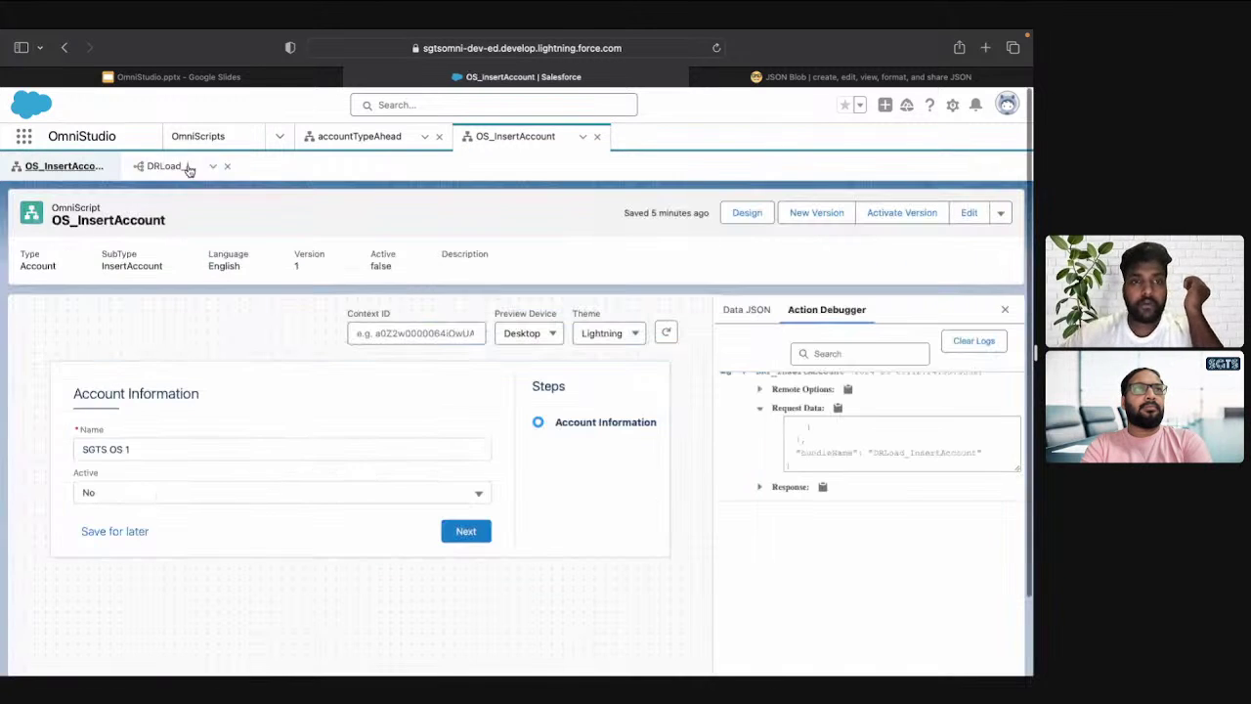
Refresh the preview, clear the logs, and enter account name SGTS OS1 with Active set to Yes
{"action": "left_click", "coordinate": [668, 334]}
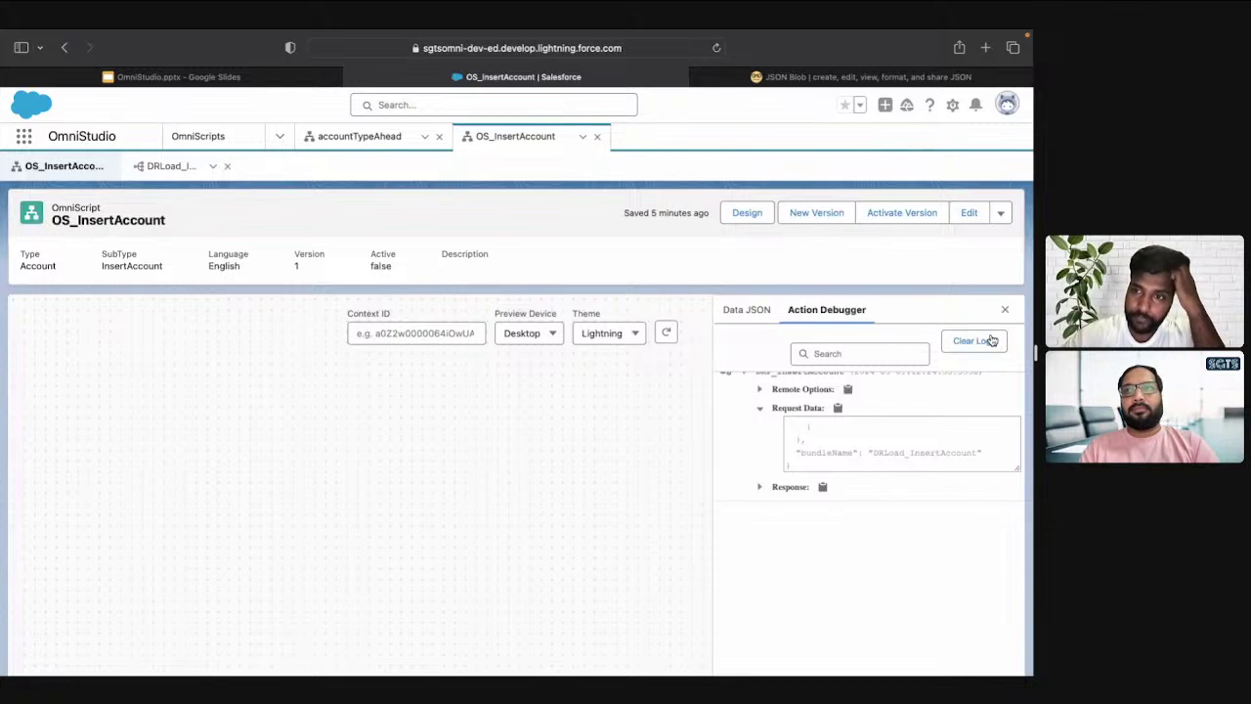
{"action": "left_click", "coordinate": [991, 341]}
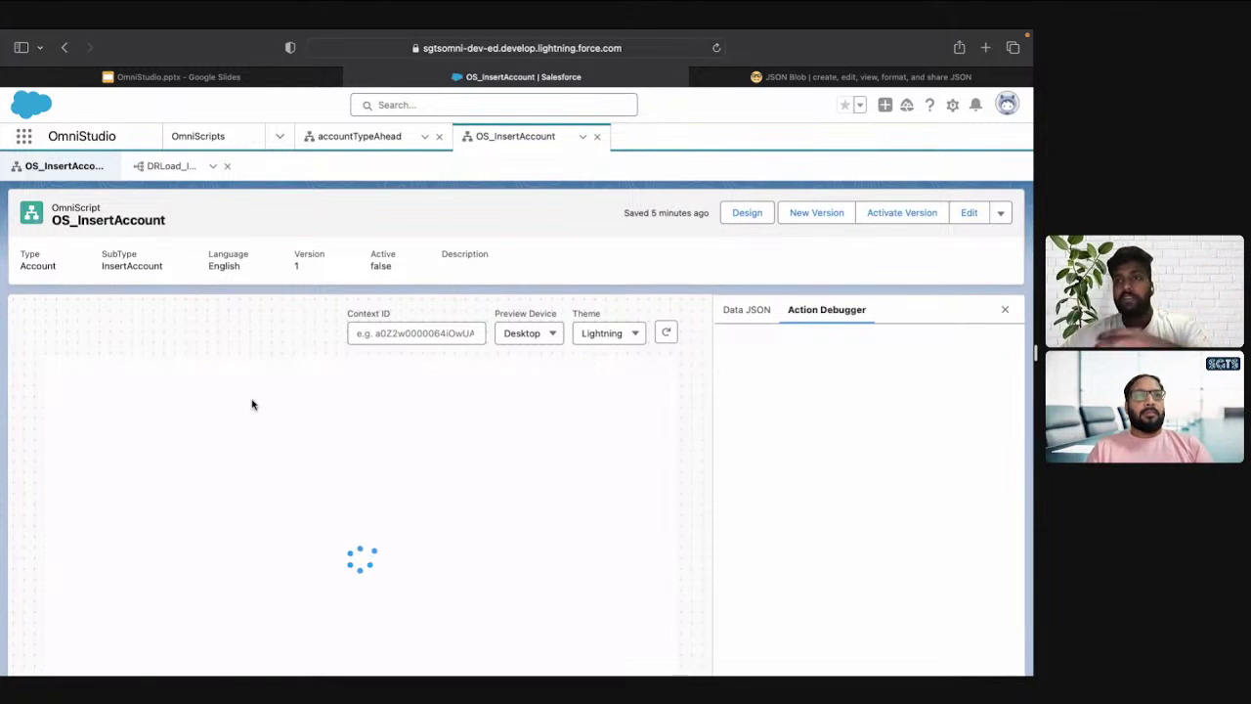
{"action": "left_click", "coordinate": [215, 448]}
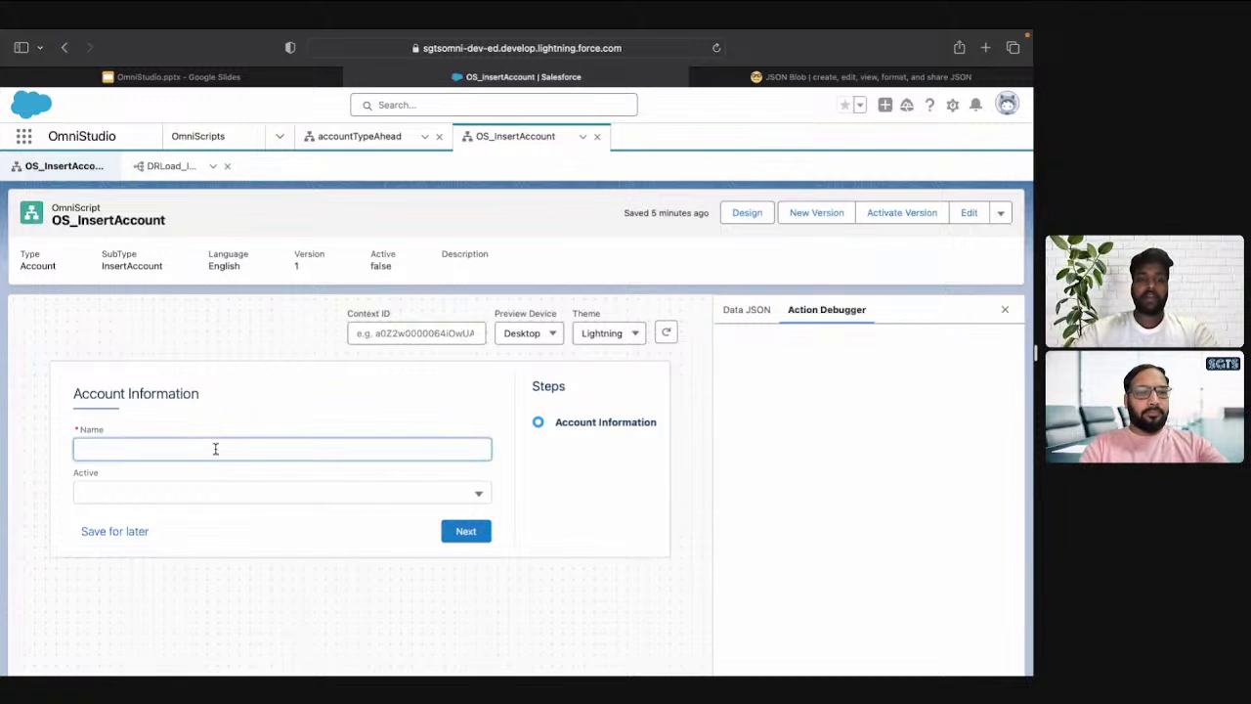
{"action": "type", "text": "Test"}
{"action": "key", "text": "Tab"}
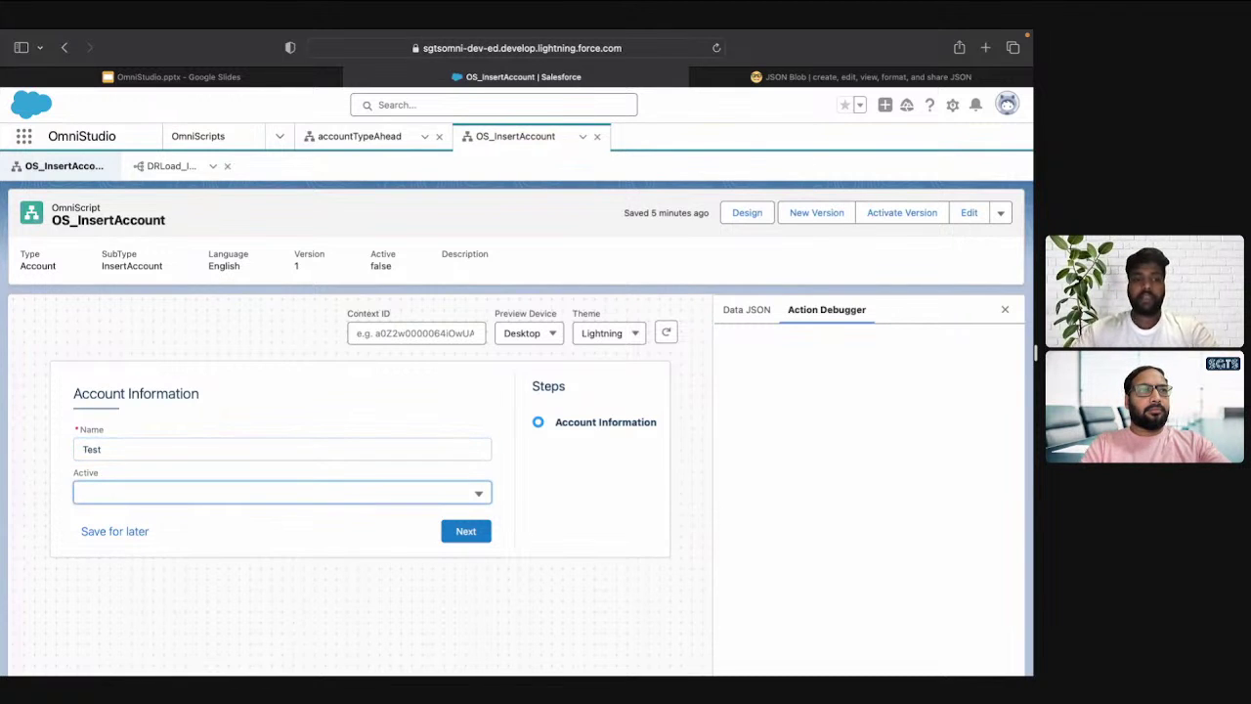
{"action": "left_click", "coordinate": [102, 449]}
{"action": "key", "text": "BackSpace"}
{"action": "key", "text": "BackSpace"}
{"action": "key", "text": "BackSpace"}
{"action": "key", "text": "BackSpace"}
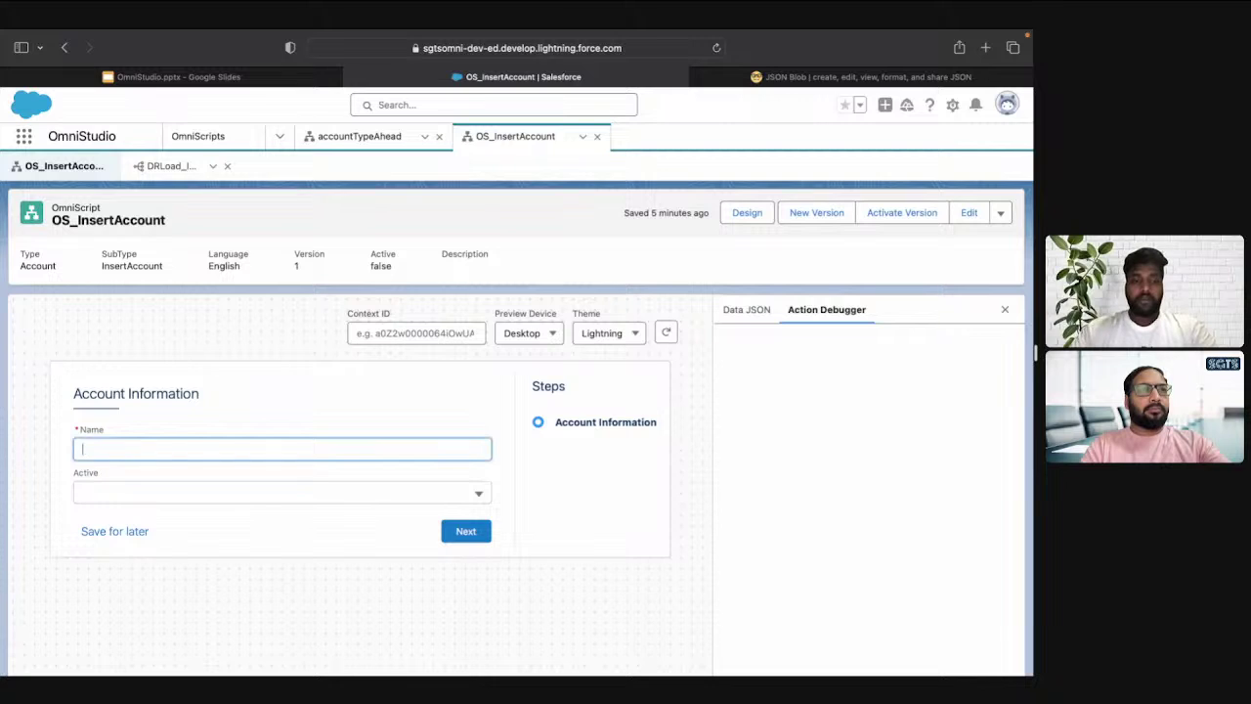
{"action": "type", "text": "SGTS"}
{"action": "key", "text": "BackSpace"}
{"action": "key", "text": "BackSpace"}
{"action": "type", "text": "TS "}
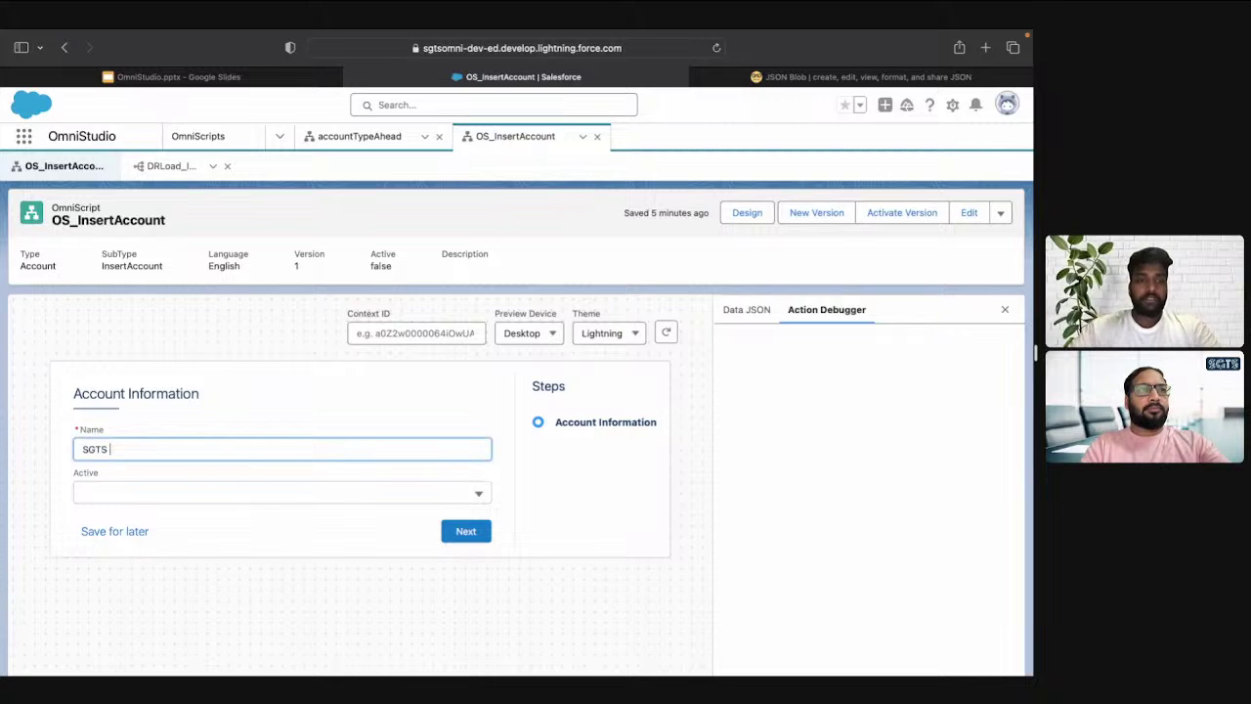
{"action": "type", "text": "OS1"}
{"action": "key", "text": "Tab"}
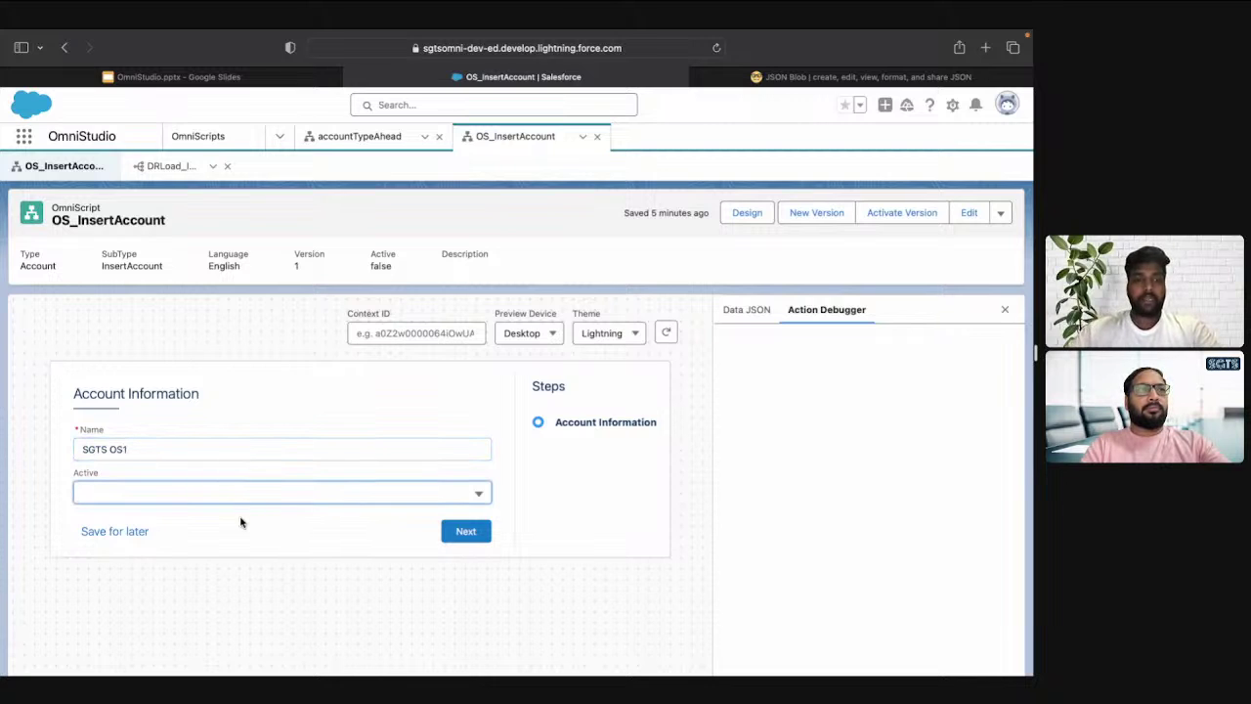
{"action": "left_click", "coordinate": [235, 498]}
{"action": "left_click", "coordinate": [173, 570]}
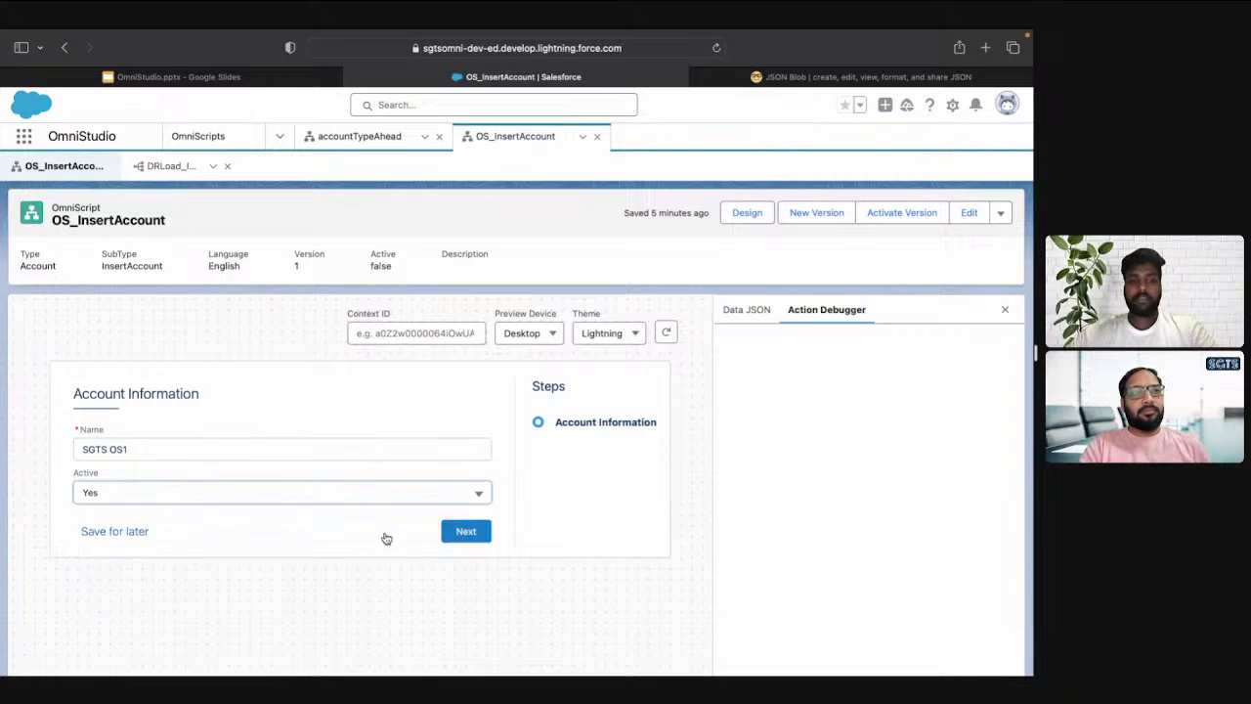
Submit the step and copy the DataRaptor response from the new debugger log entry
{"action": "left_click", "coordinate": [479, 538]}
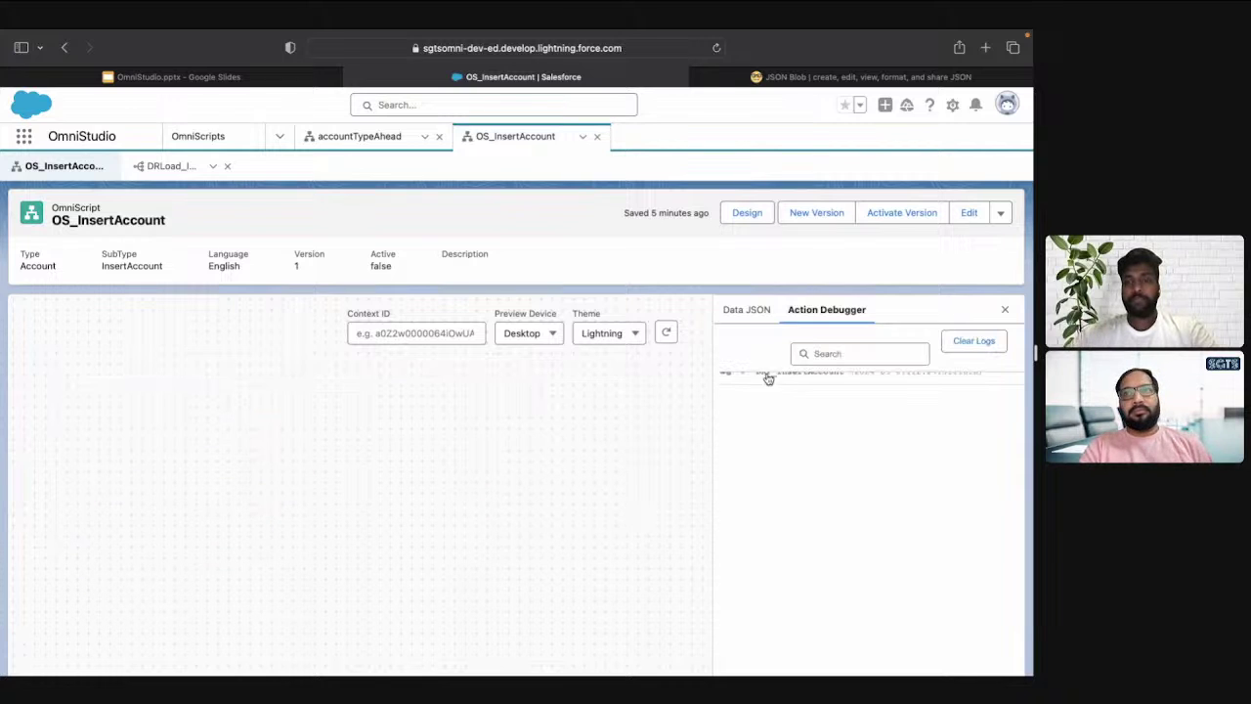
{"action": "left_click", "coordinate": [743, 379]}
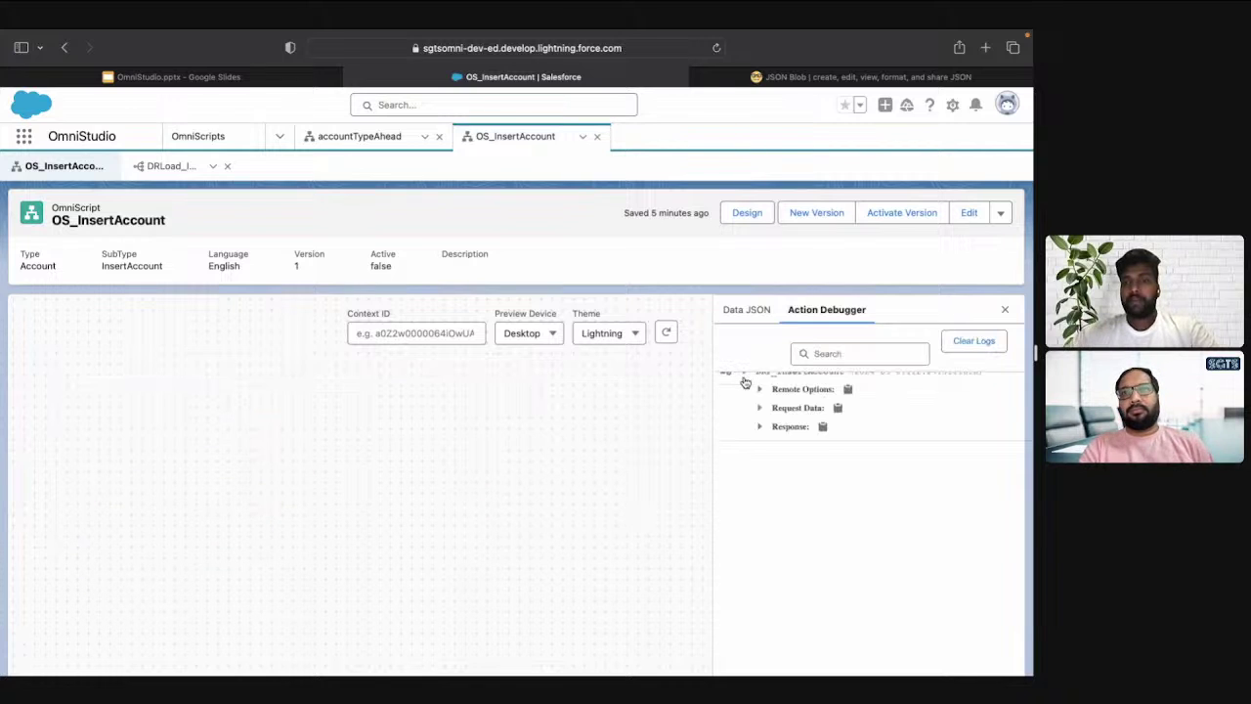
{"action": "left_click", "coordinate": [760, 431]}
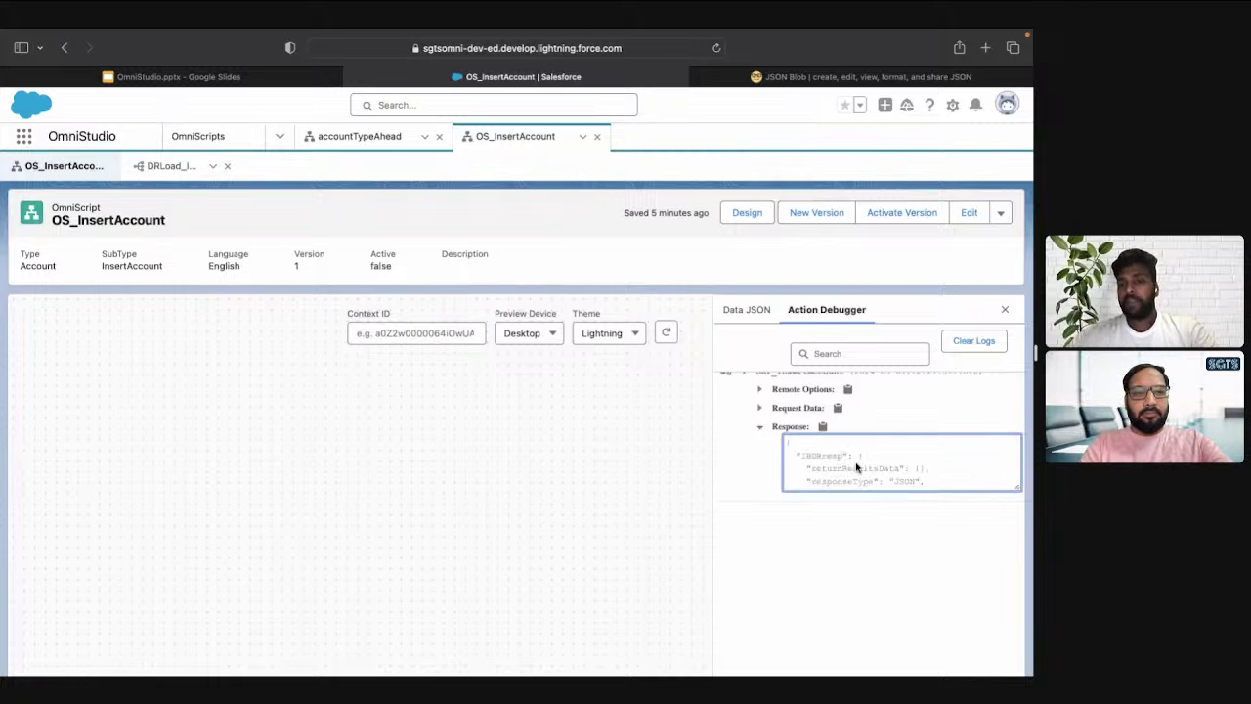
{"action": "key", "text": "ctrl+Tab"}
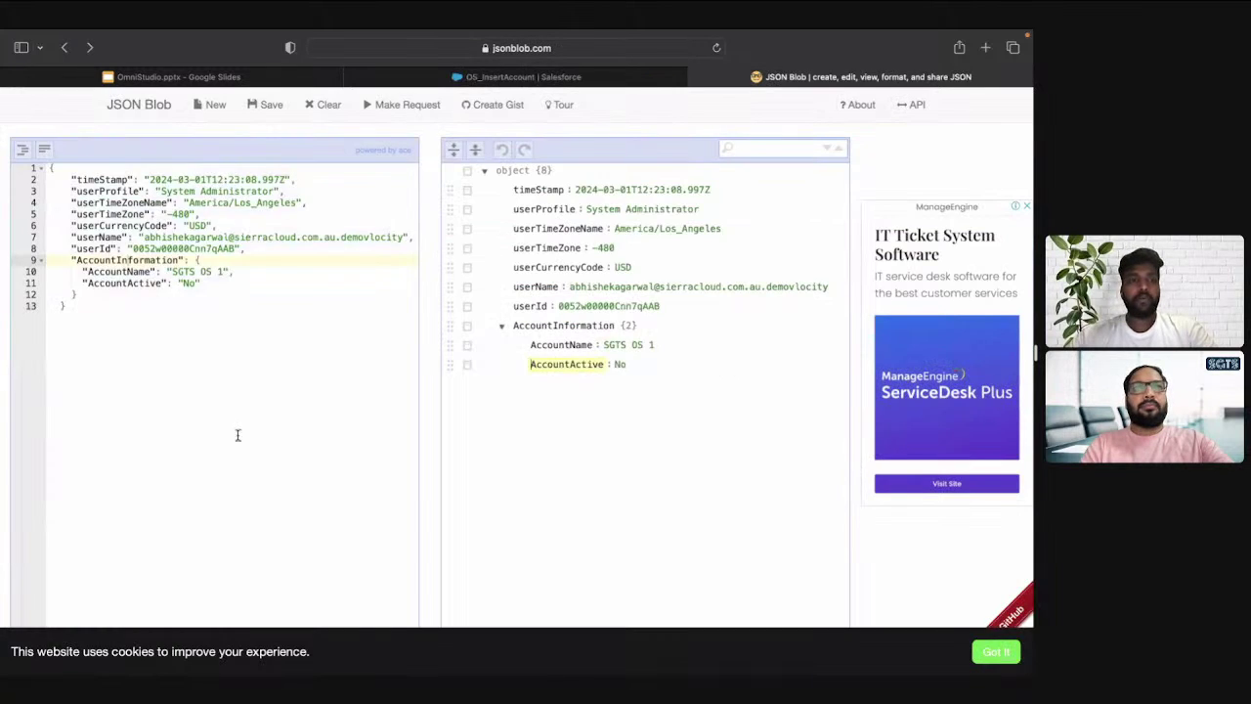
Paste the debugger response into JSON Blob and mark the createdObjectsByOrder lines
{"action": "left_click", "coordinate": [237, 435]}
{"action": "key", "text": "super+a"}
{"action": "type", "text": "{   \"IBDResp\": {     \"returnResultsData\": {},     \"responseType\": \"JSON\",     \"hasErrors\": false,     \"errorsAsJson\": {       \"AccountInformation\": {         \"AccountName\": \"\",         \"AccountActive\": \"\"       },       \"userTimeZone\": \"\",       \"userProfile\": \"\",       \"userId\": \"\",       \"userName\": \"\",       \"userCurrencyCode\": \"\",       \"userTimeZoneName\": \"\",       \"timeStamp\": \"\"     },     \"interfaceInfo\": {       \"DRLoad_InsertAccount\": \"SObject\"     },     \"errorsByField\": {},     \"errors\": {},     \"createdObjectsByOrder\": {       \"DRLoad_InsertAccount\": {         \"1\": [           \"0012w000028JgVeAAK\"         ]       }     },     \"createdObjectsByType\": {       \"DRLoad_InsertAccount\": {         \"Account\": [           \"0012w000028JgVeAAK\"         ]       }     }   },   \"error\": \"OK\" }"}
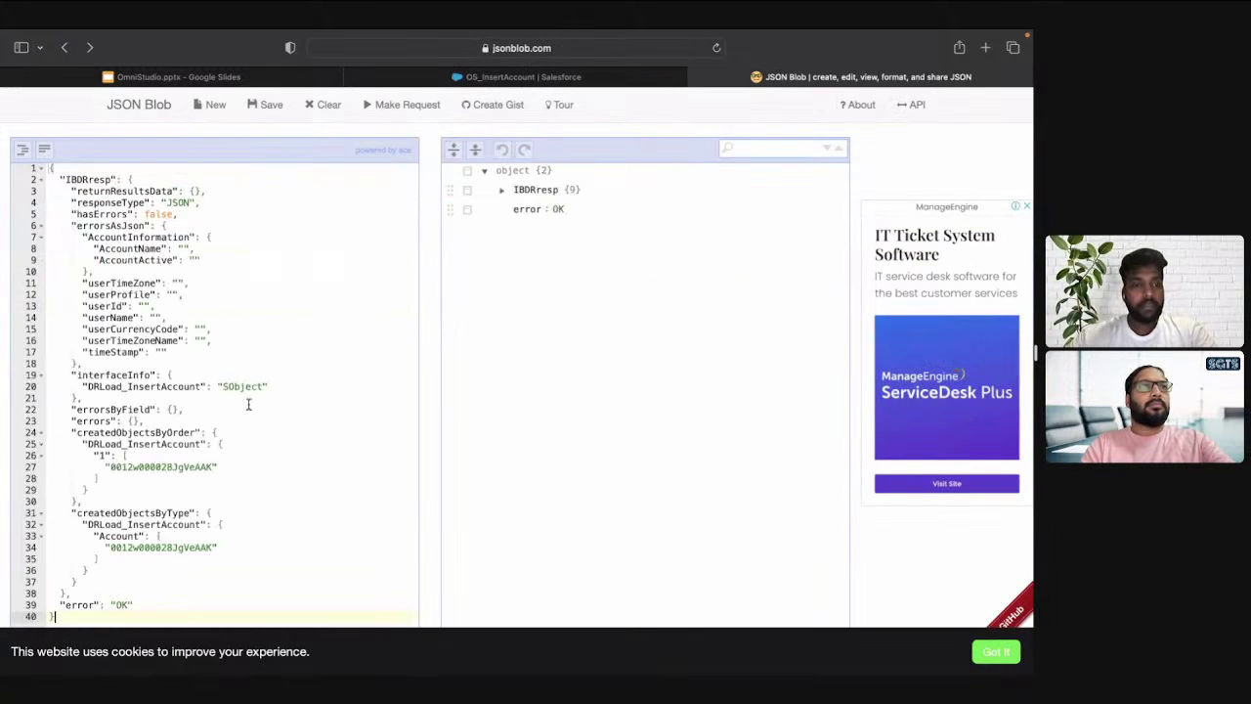
{"action": "left_click", "coordinate": [81, 444]}
{"action": "left_click_drag", "start_coordinate": [84, 442], "coordinate": [129, 492]}
{"action": "left_click", "coordinate": [138, 466]}
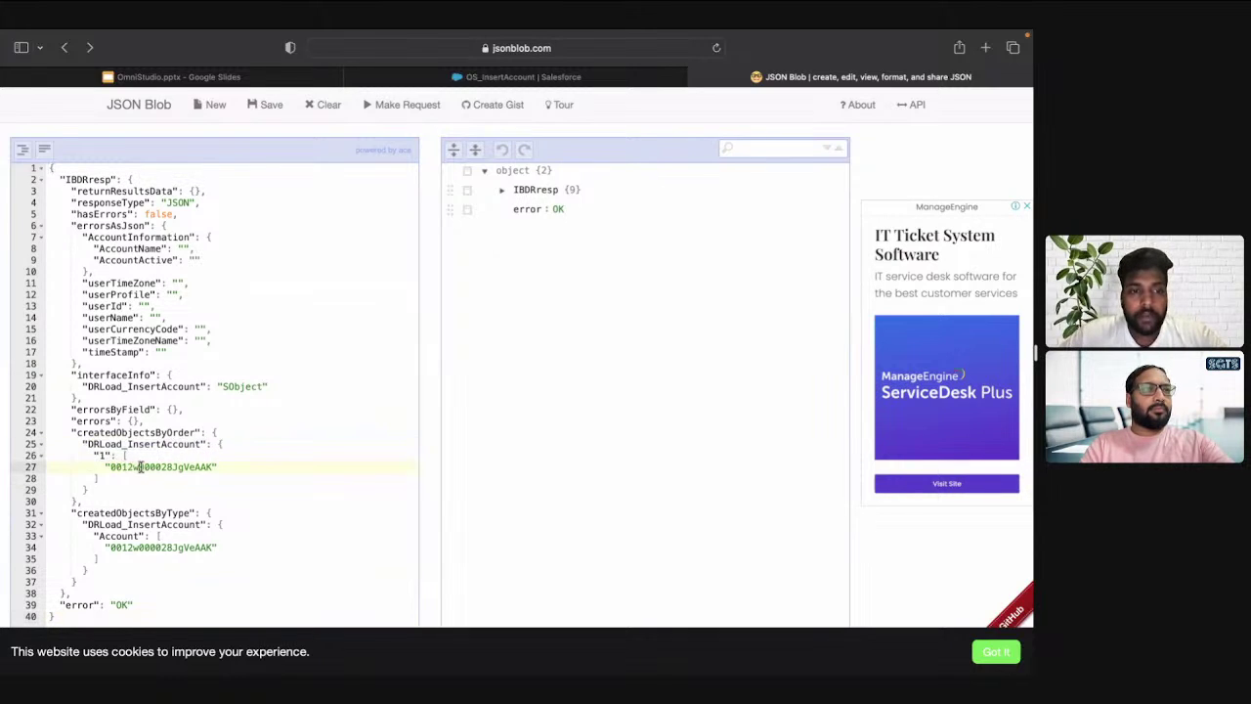
{"action": "left_click_drag", "start_coordinate": [84, 444], "coordinate": [112, 503]}
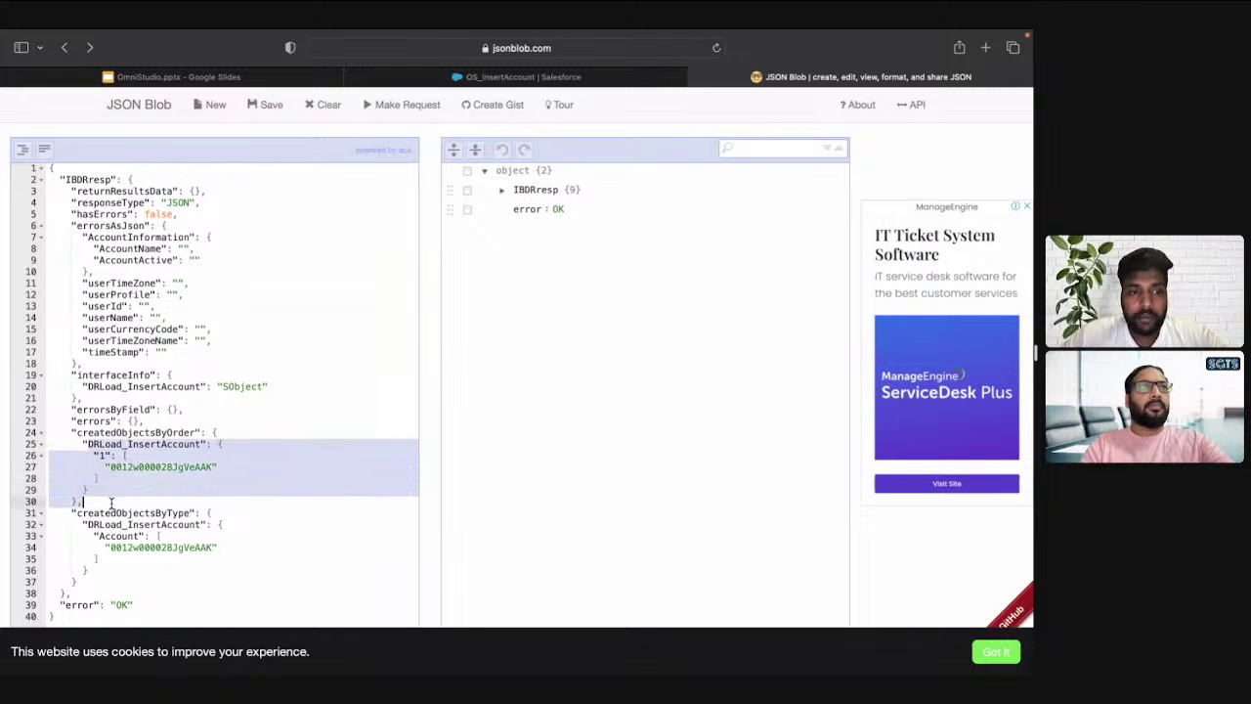
Expand IBDResp > createdObjectsByOrder > DRLoad_InsertAccount > 1 and copy the new Account's id
{"action": "left_click", "coordinate": [502, 190]}
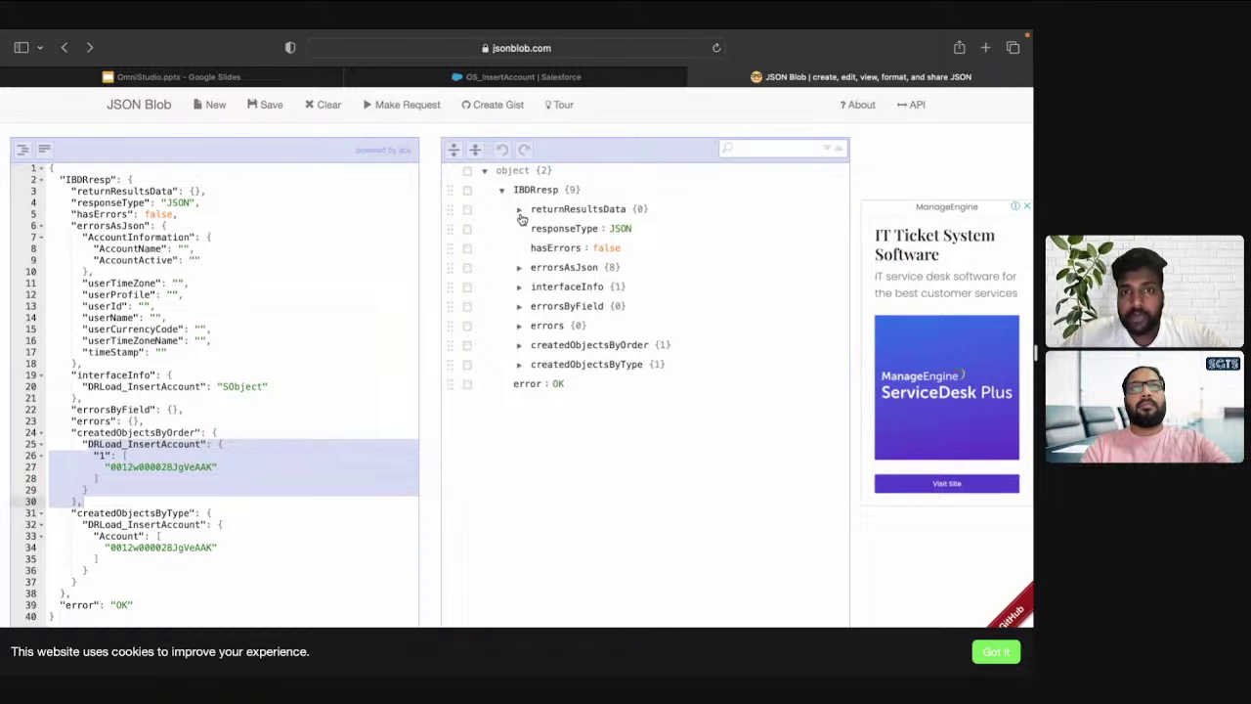
{"action": "left_click", "coordinate": [519, 346]}
{"action": "left_click", "coordinate": [536, 366]}
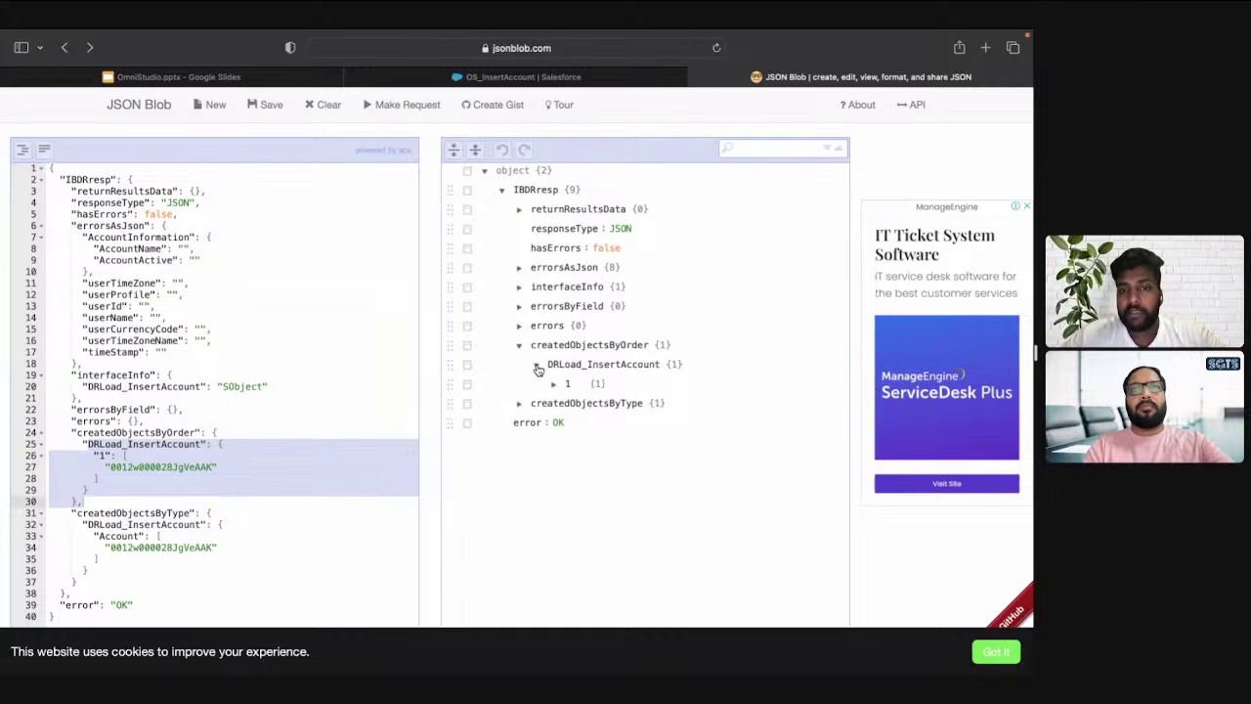
{"action": "left_click", "coordinate": [554, 384]}
{"action": "double_click", "coordinate": [642, 403]}
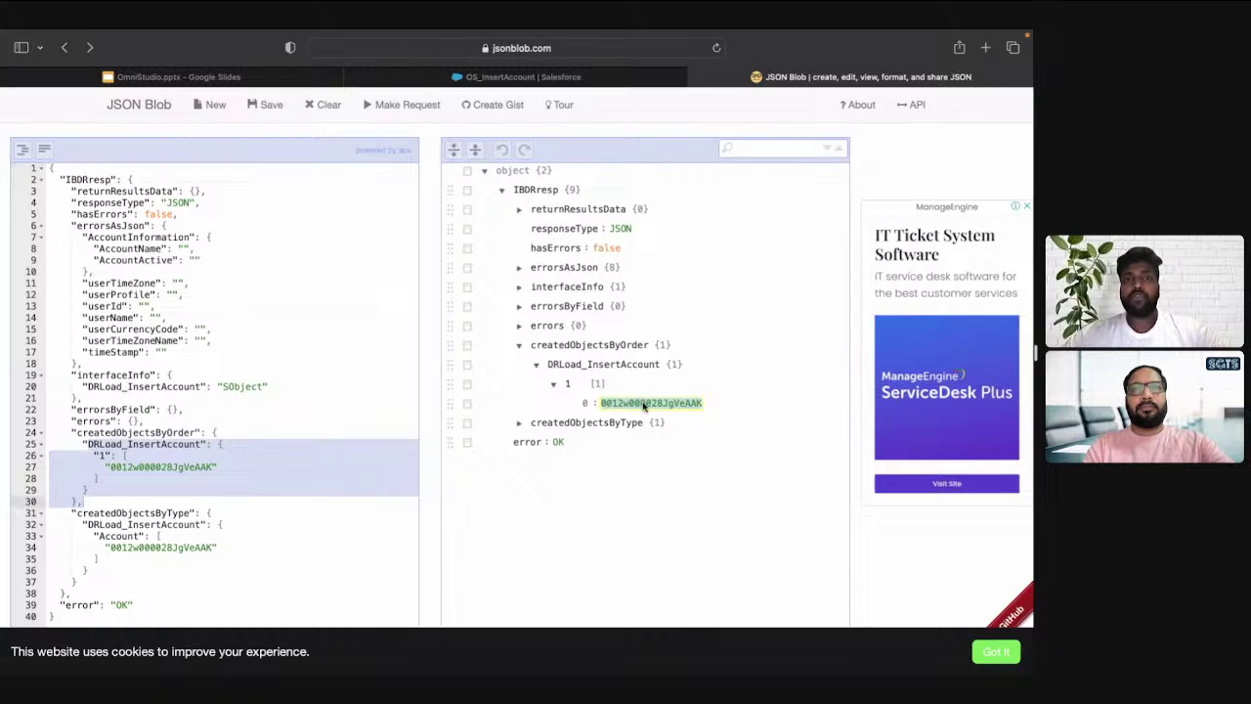
{"action": "key", "text": "ctrl+shift+Tab"}
Check the DRLoad_InsertAccount preview and highlight the new account's record ID in the response
{"action": "left_click", "coordinate": [161, 164]}
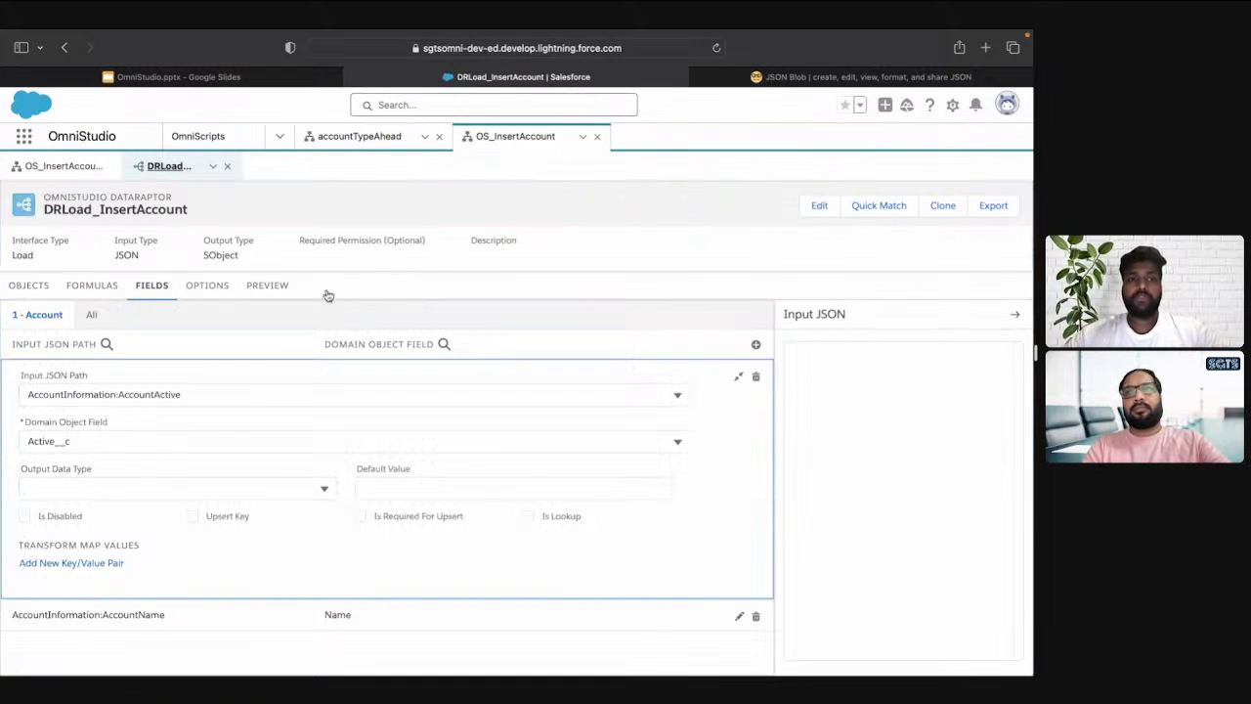
{"action": "left_click", "coordinate": [273, 284]}
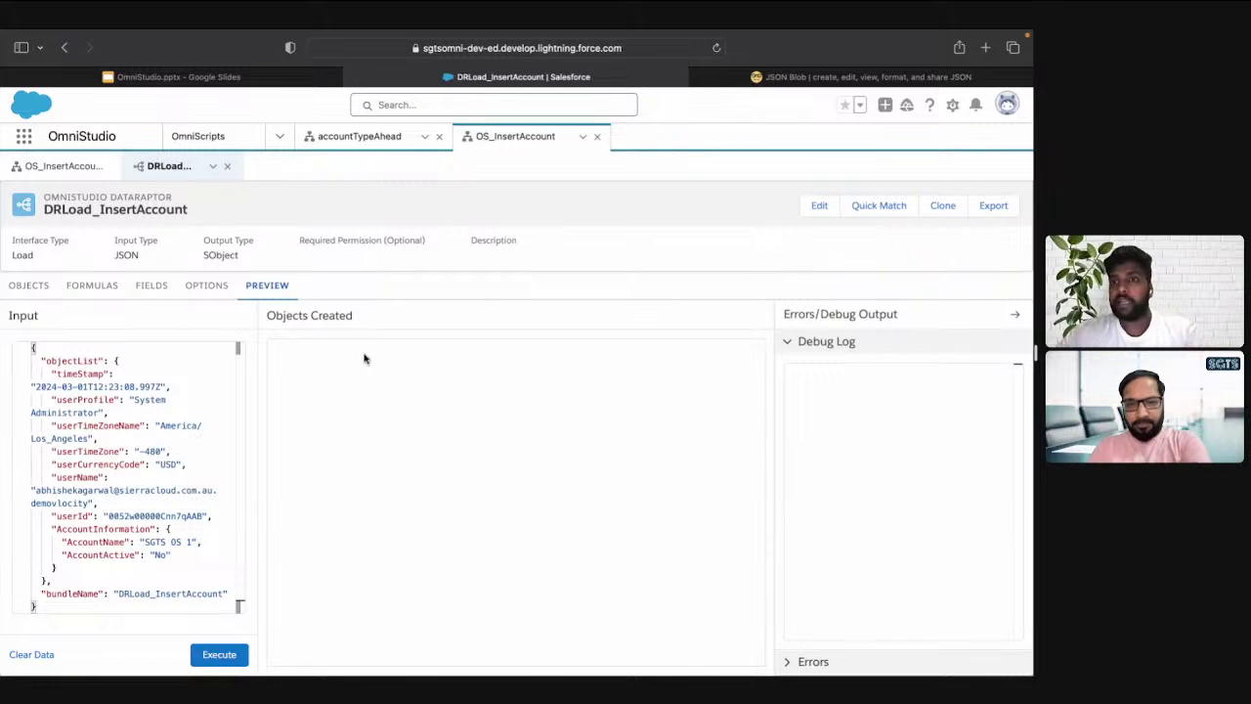
{"action": "left_click", "coordinate": [47, 169]}
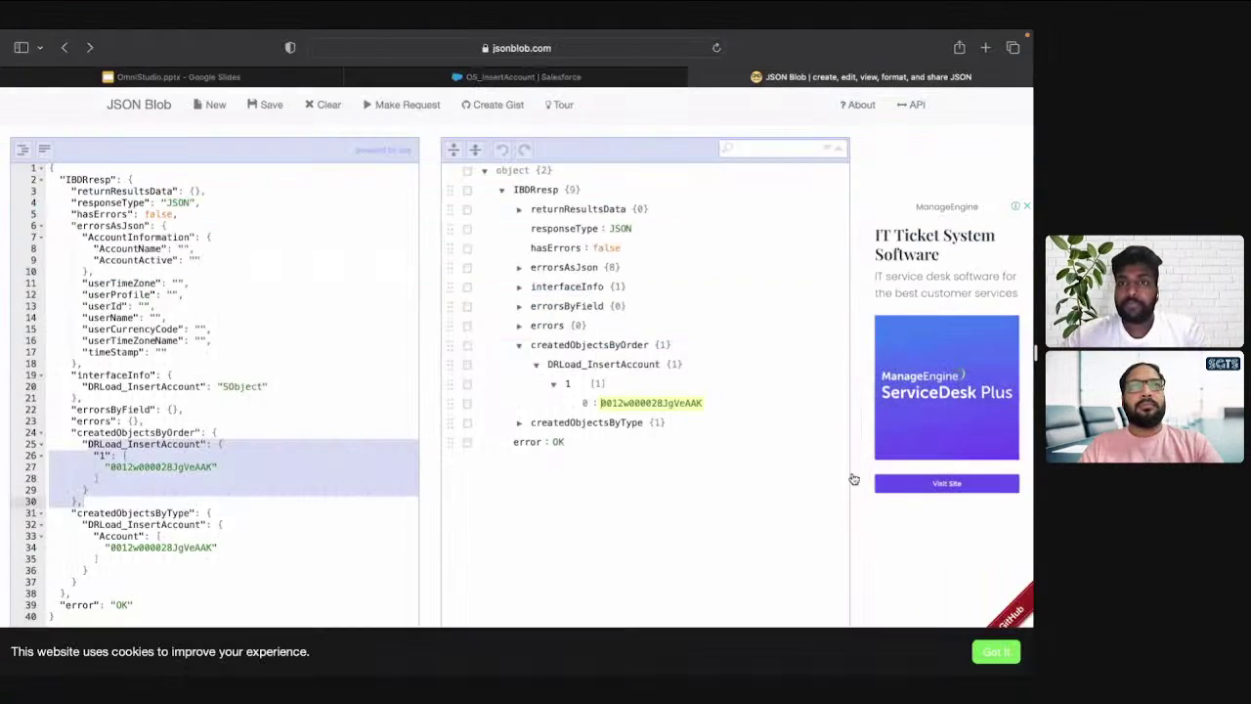
{"action": "double_click", "coordinate": [592, 366]}
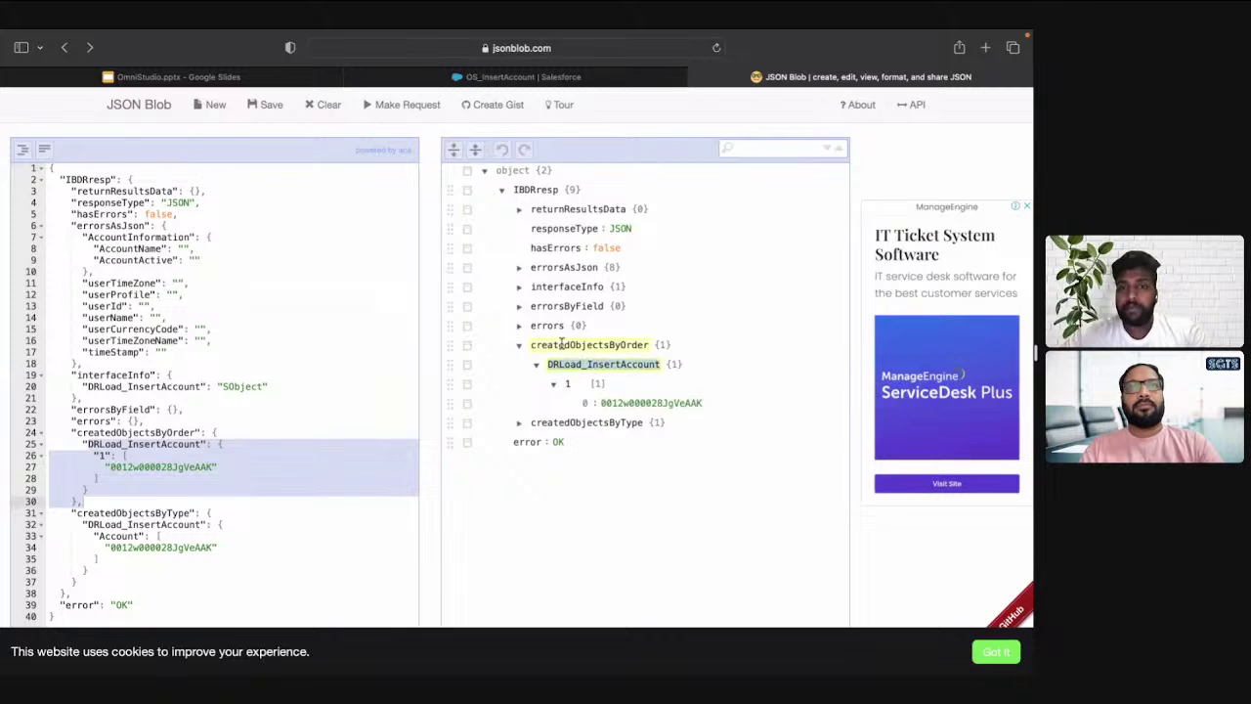
{"action": "left_click", "coordinate": [574, 346]}
{"action": "double_click", "coordinate": [590, 366]}
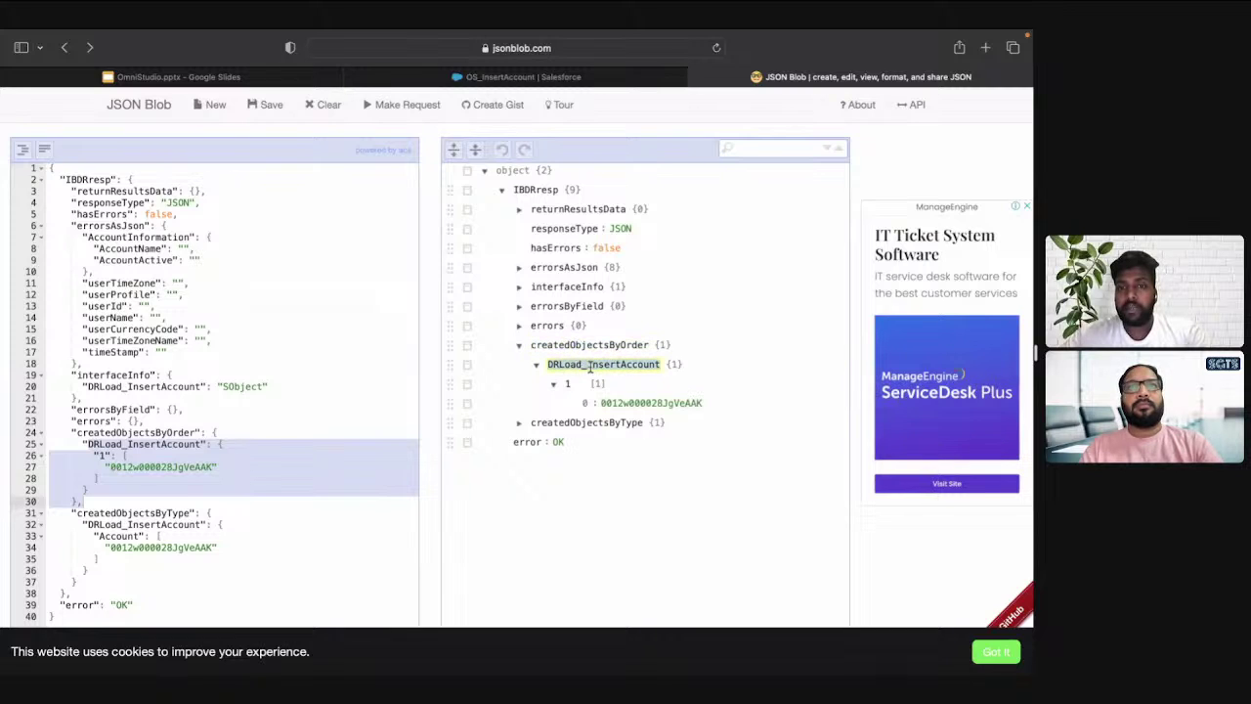
{"action": "double_click", "coordinate": [619, 404]}
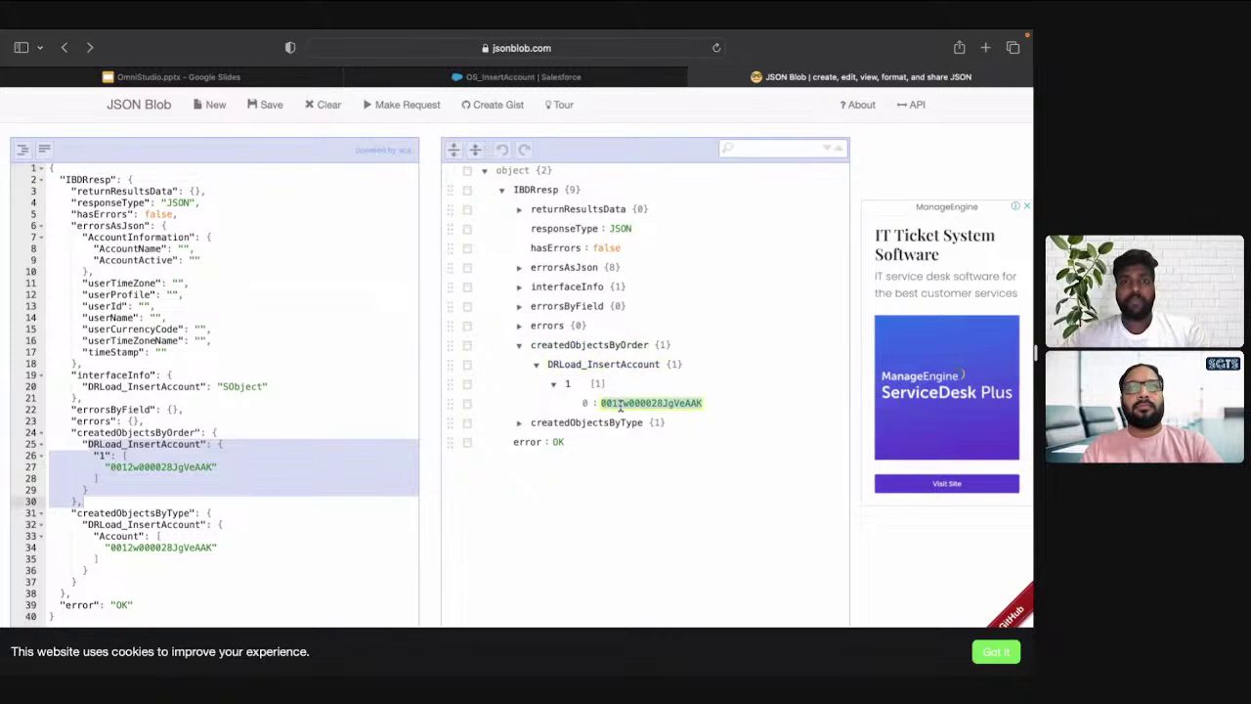
Confirm DRId_Account in the OmniScript's Data JSON holds that ID, then show the Scenarios slide
{"action": "left_click", "coordinate": [499, 78]}
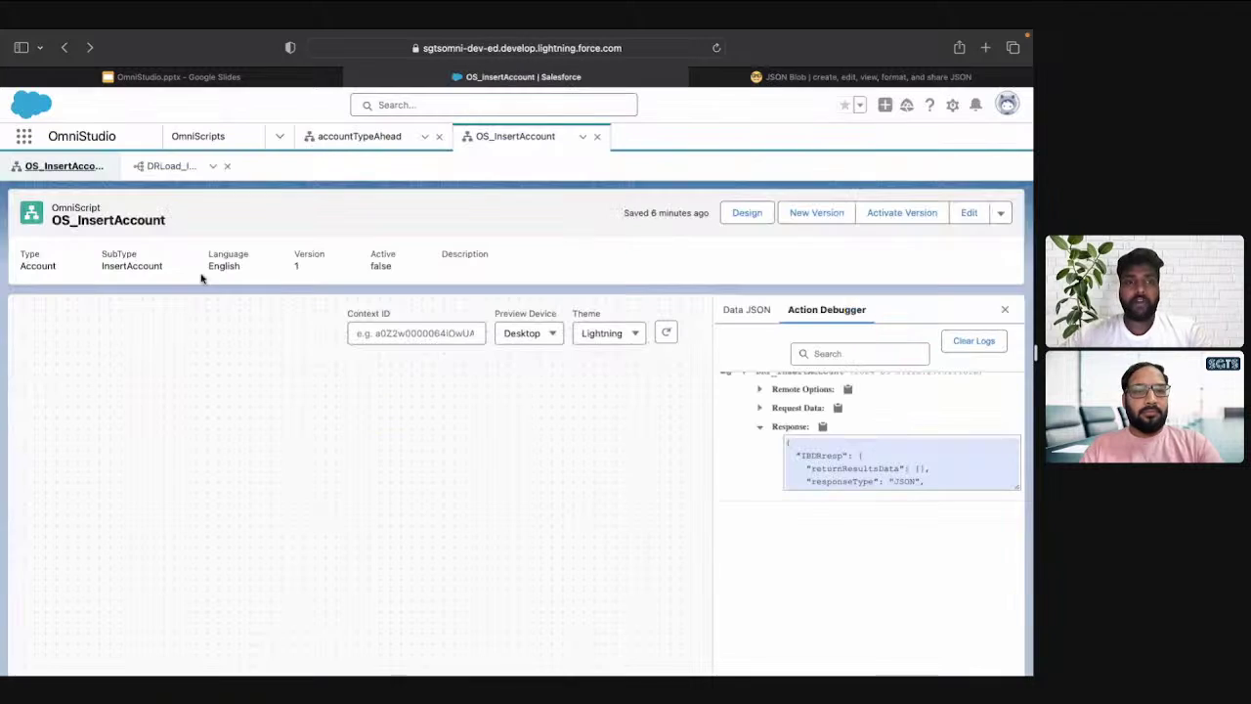
{"action": "left_click", "coordinate": [748, 310]}
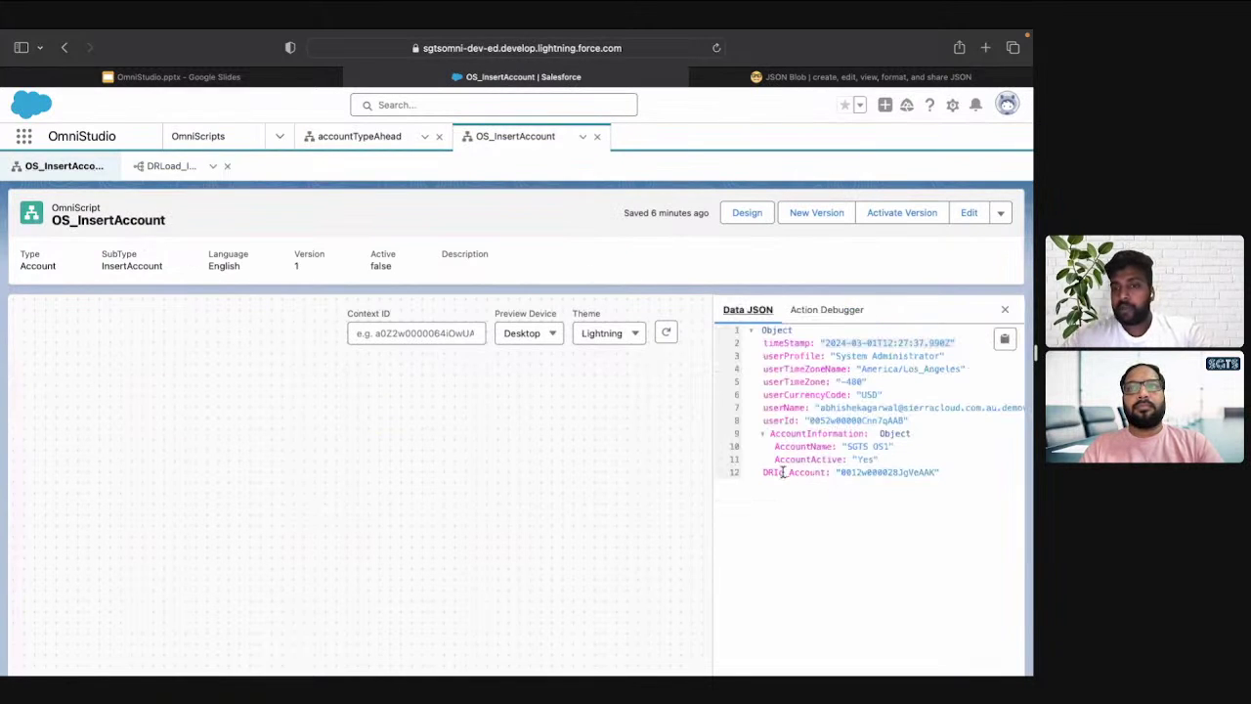
{"action": "double_click", "coordinate": [782, 473]}
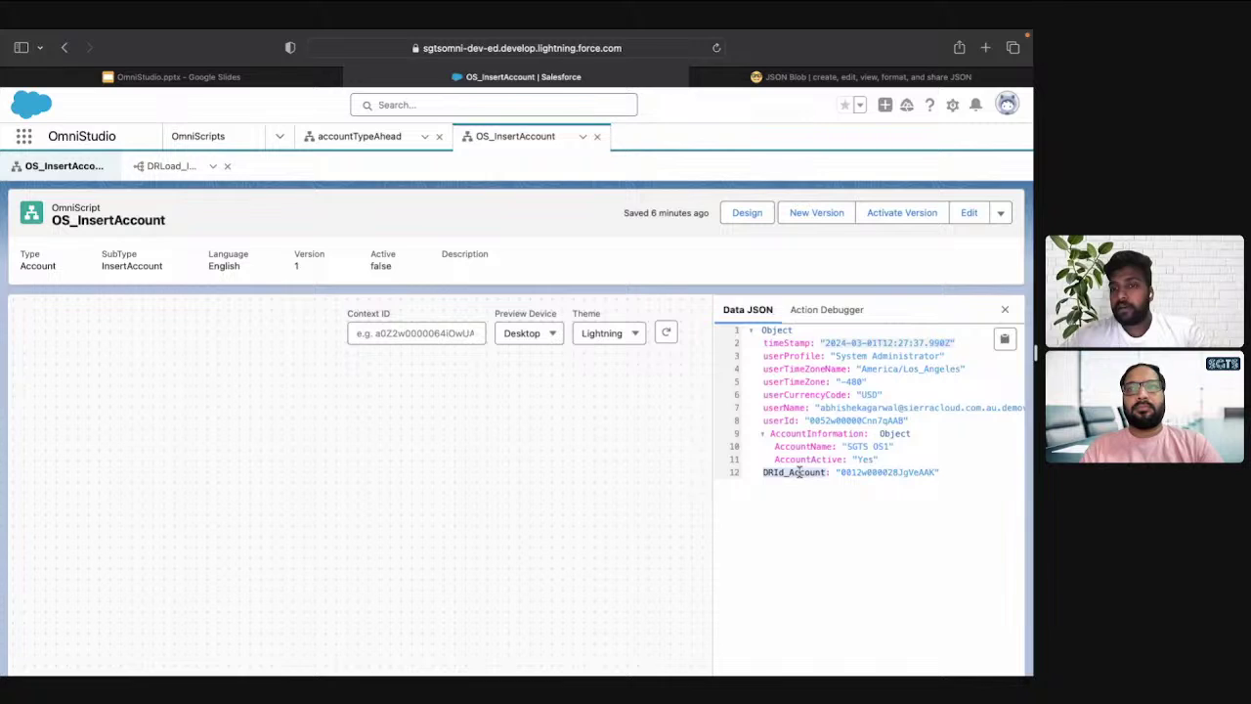
{"action": "double_click", "coordinate": [873, 473]}
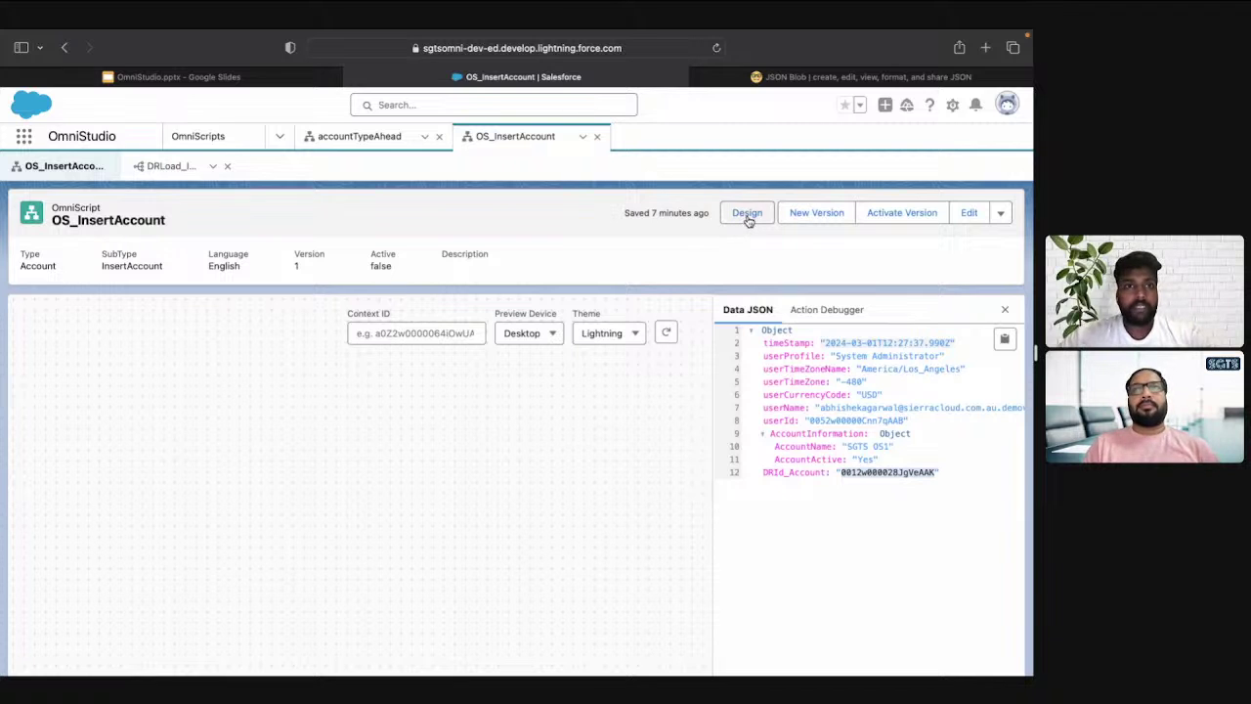
{"action": "key", "text": "ctrl+shift+Tab"}
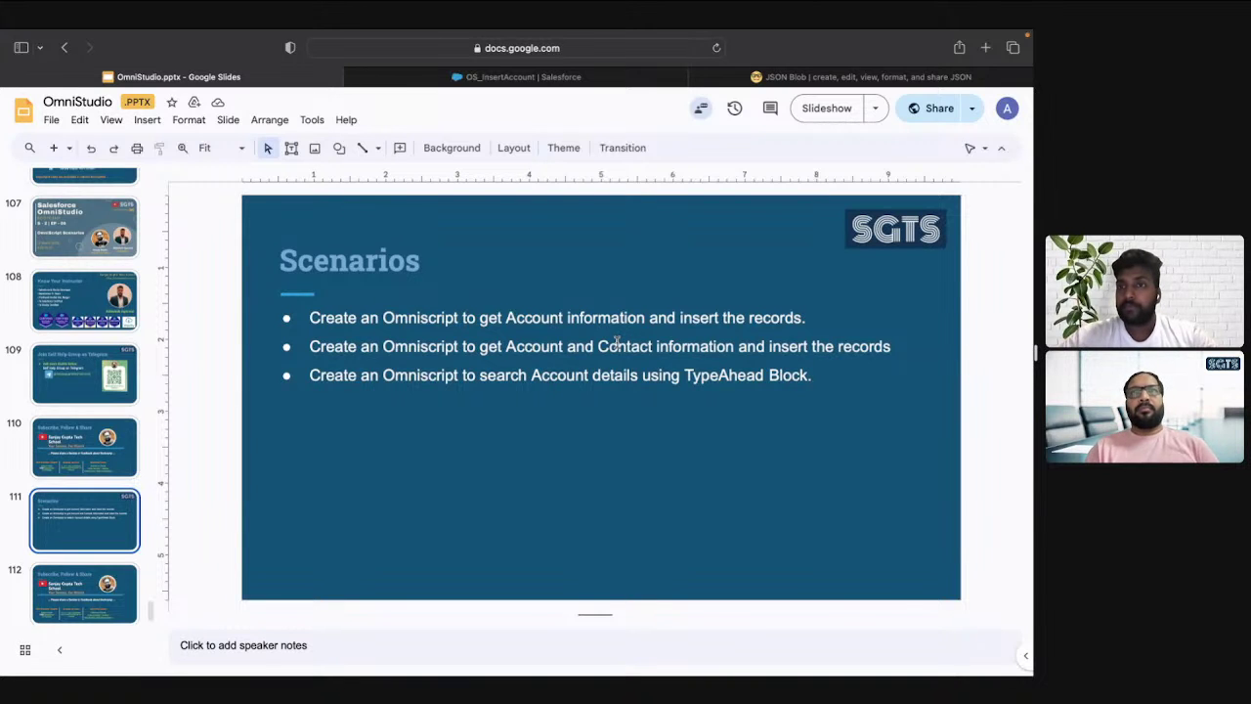
Switch from the Scenarios slide back to the OS_InsertAccount OmniScript in Salesforce
{"action": "key", "text": "ctrl+Tab"}
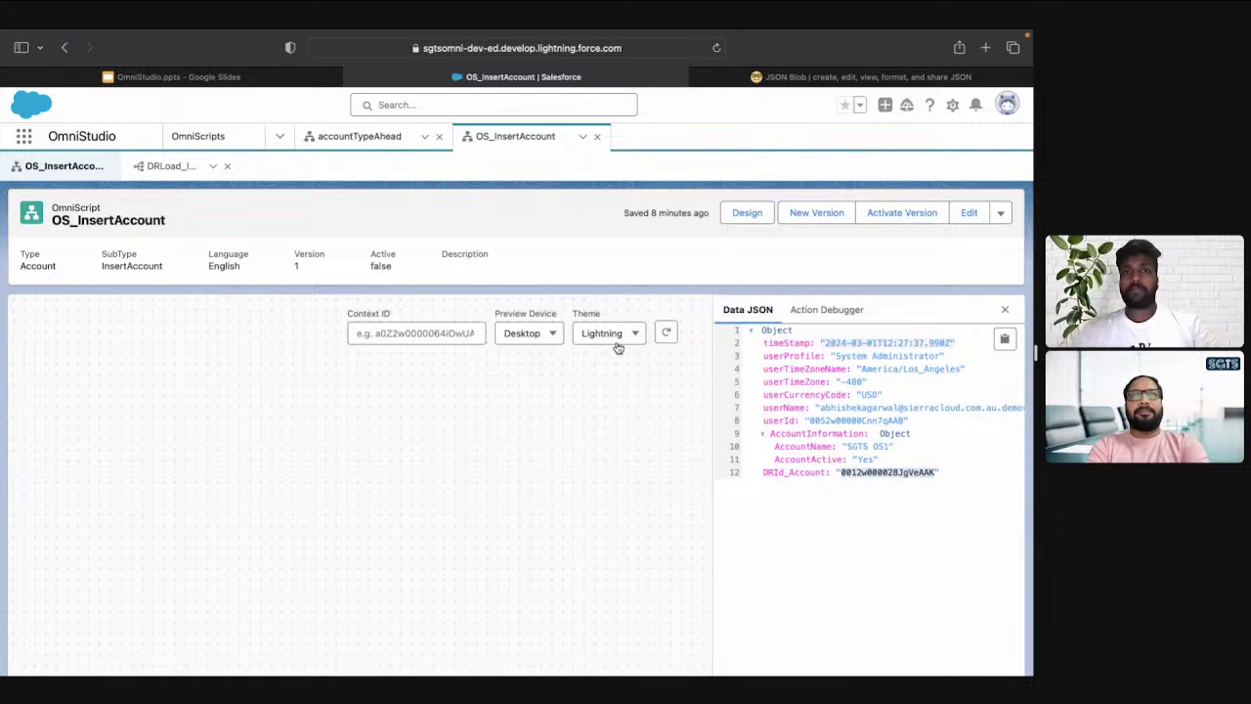
Back in Design, collapse AccountInformation and drag a new Step onto the canvas after it
{"action": "left_click", "coordinate": [747, 212]}
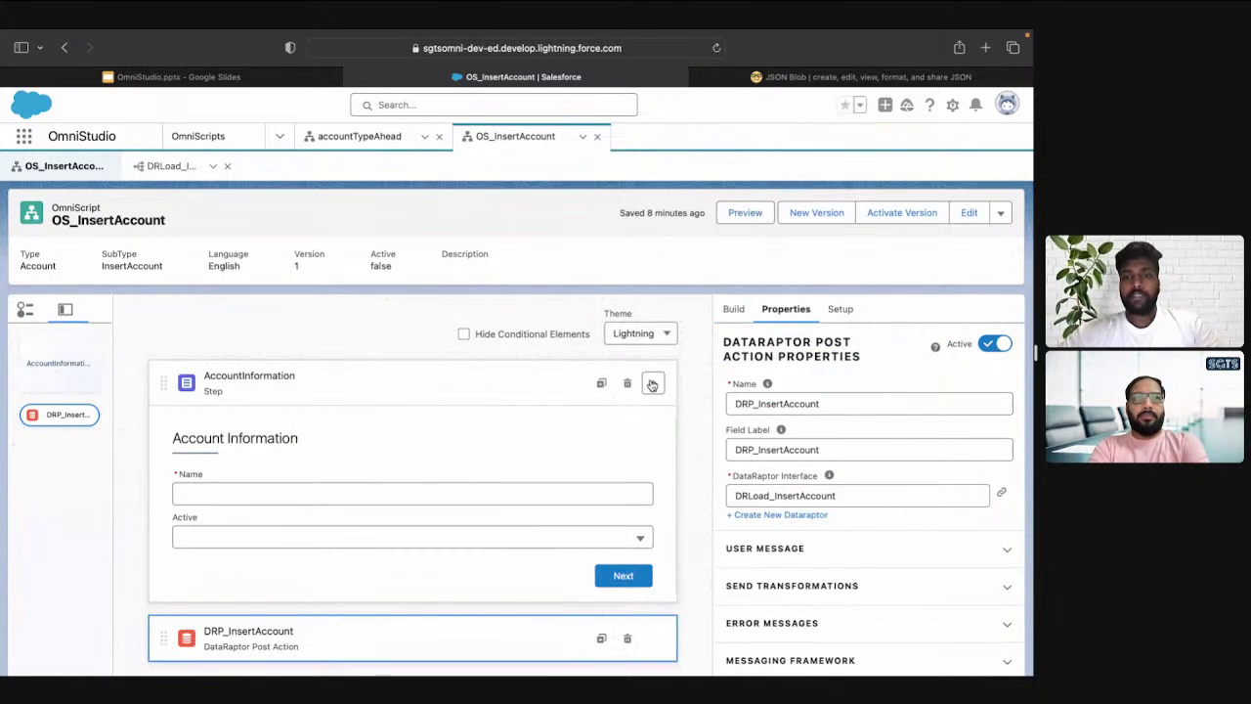
{"action": "left_click", "coordinate": [652, 384]}
{"action": "left_click", "coordinate": [733, 313]}
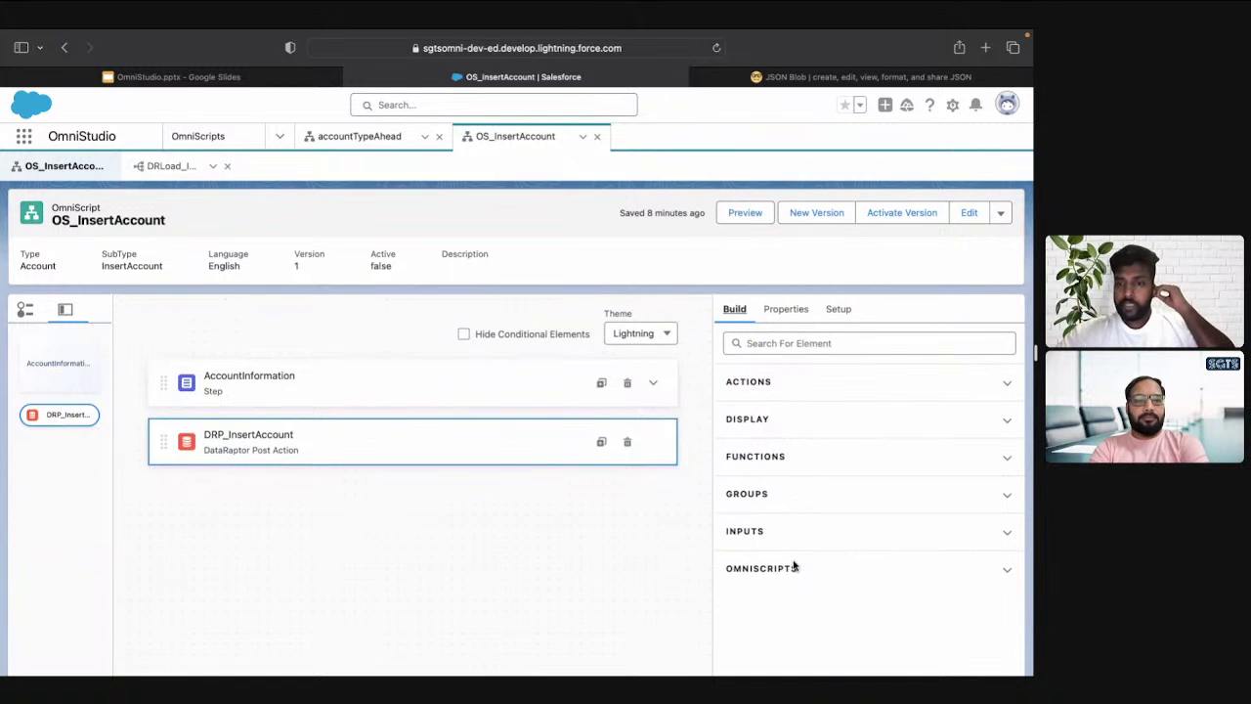
{"action": "left_click", "coordinate": [795, 498]}
{"action": "scroll", "coordinate": [796, 499], "scroll_direction": "down", "scroll_amount": 1}
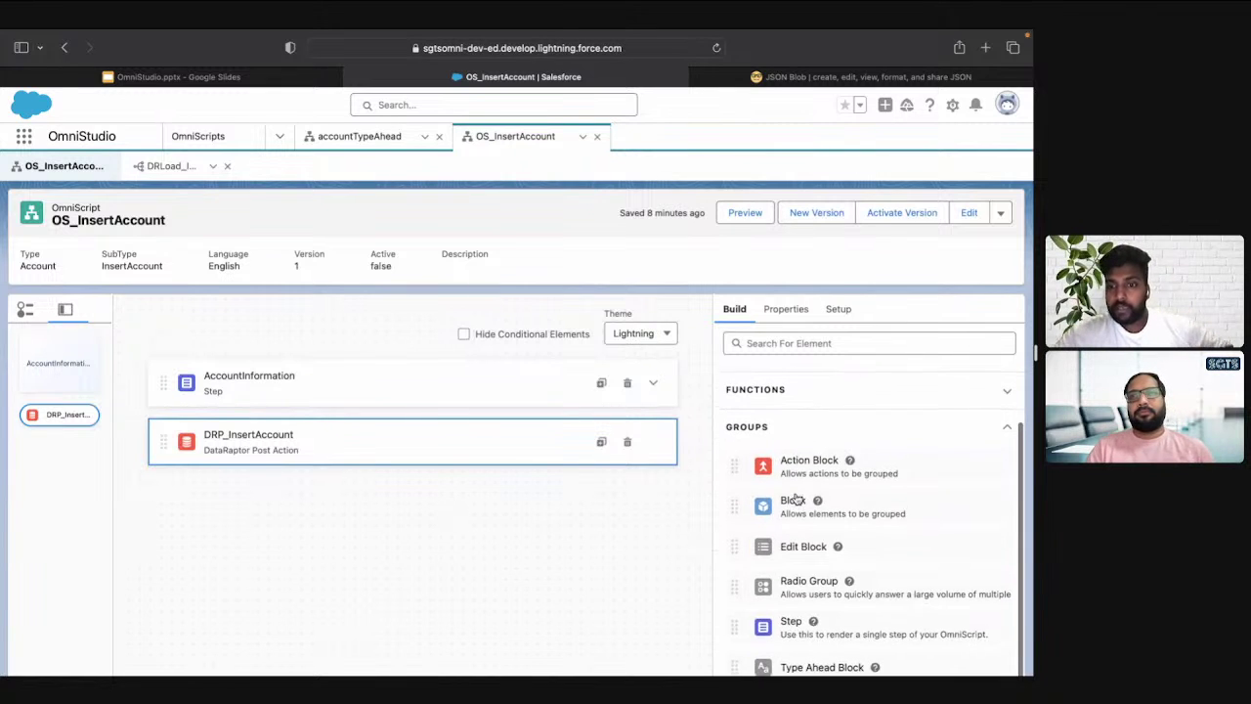
{"action": "scroll", "coordinate": [792, 537], "scroll_direction": "down", "scroll_amount": 1}
{"action": "left_click_drag", "start_coordinate": [791, 540], "coordinate": [617, 327]}
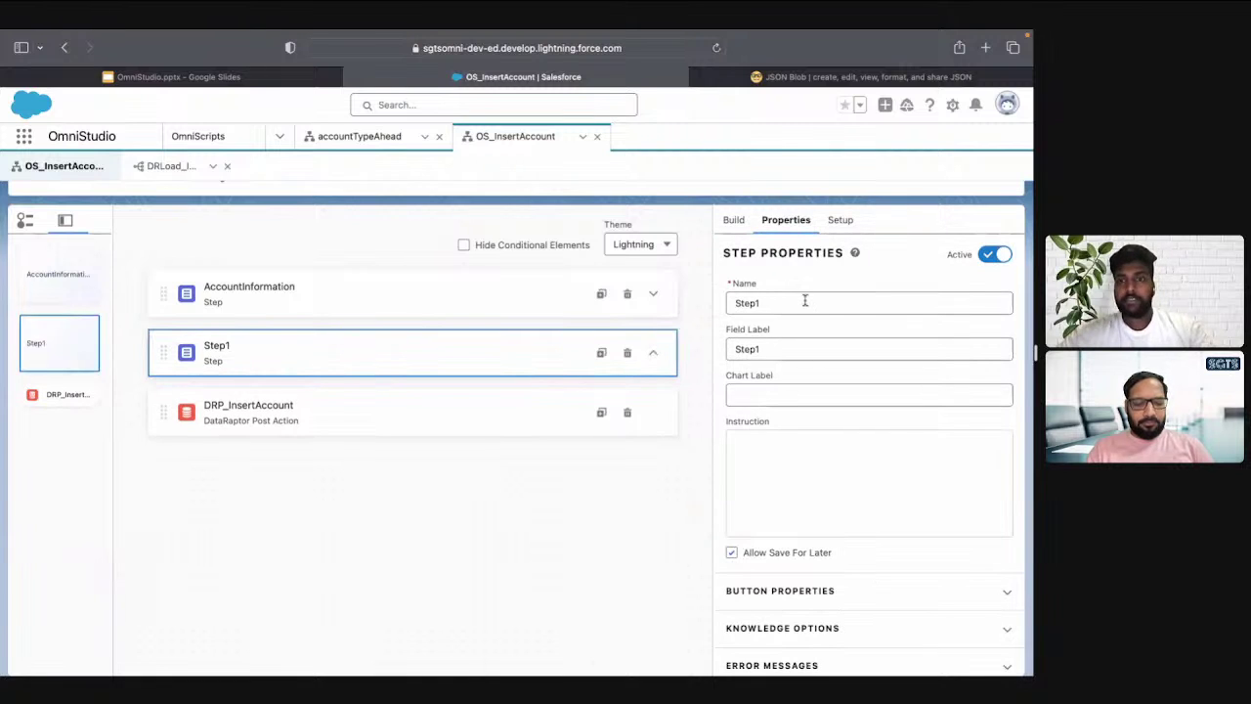
Name the new step ContactInformation with the field label Contact Information
{"action": "triple_click", "coordinate": [805, 301]}
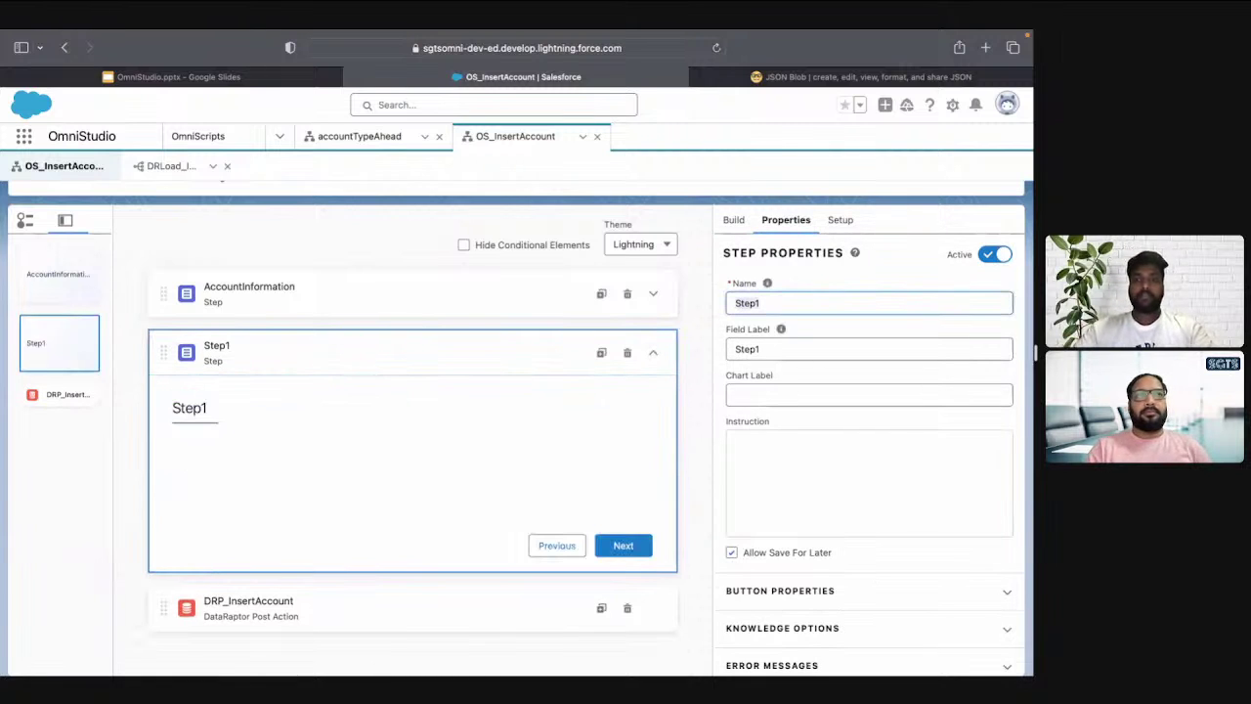
{"action": "type", "text": "ContactInformation"}
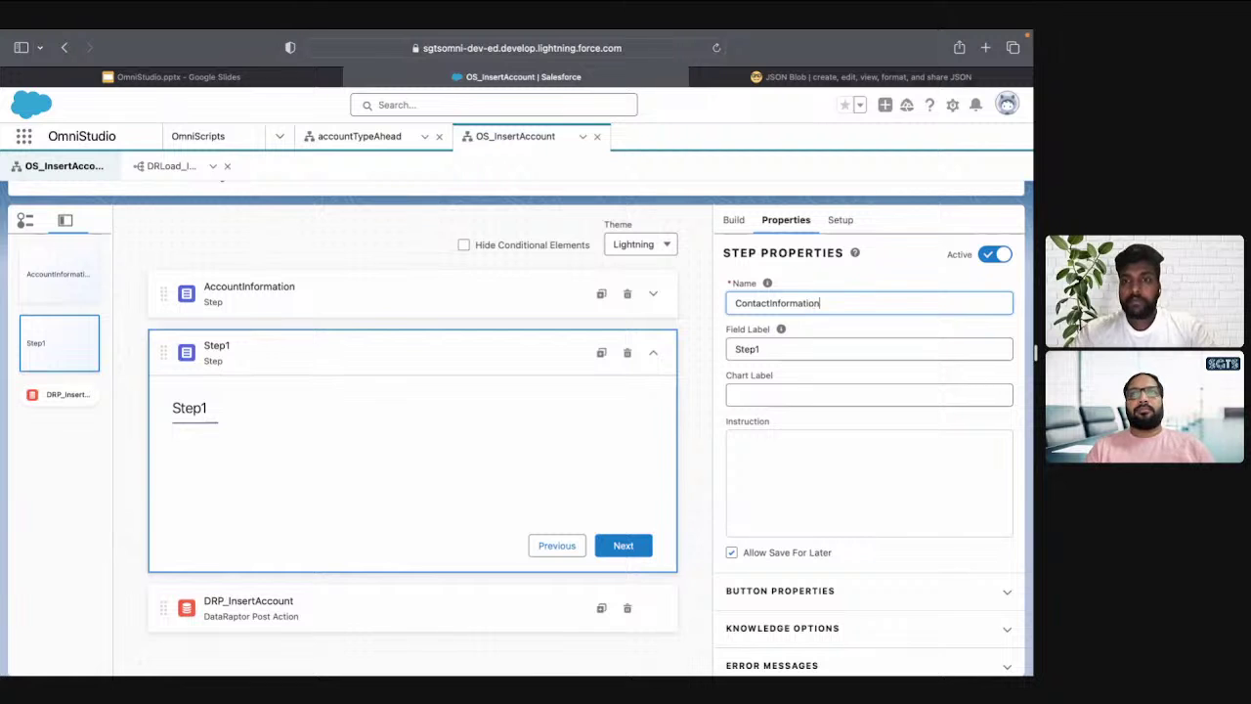
{"action": "key", "text": "ctrl+a"}
{"action": "key", "text": "ctrl+c"}
{"action": "key", "text": "Tab"}
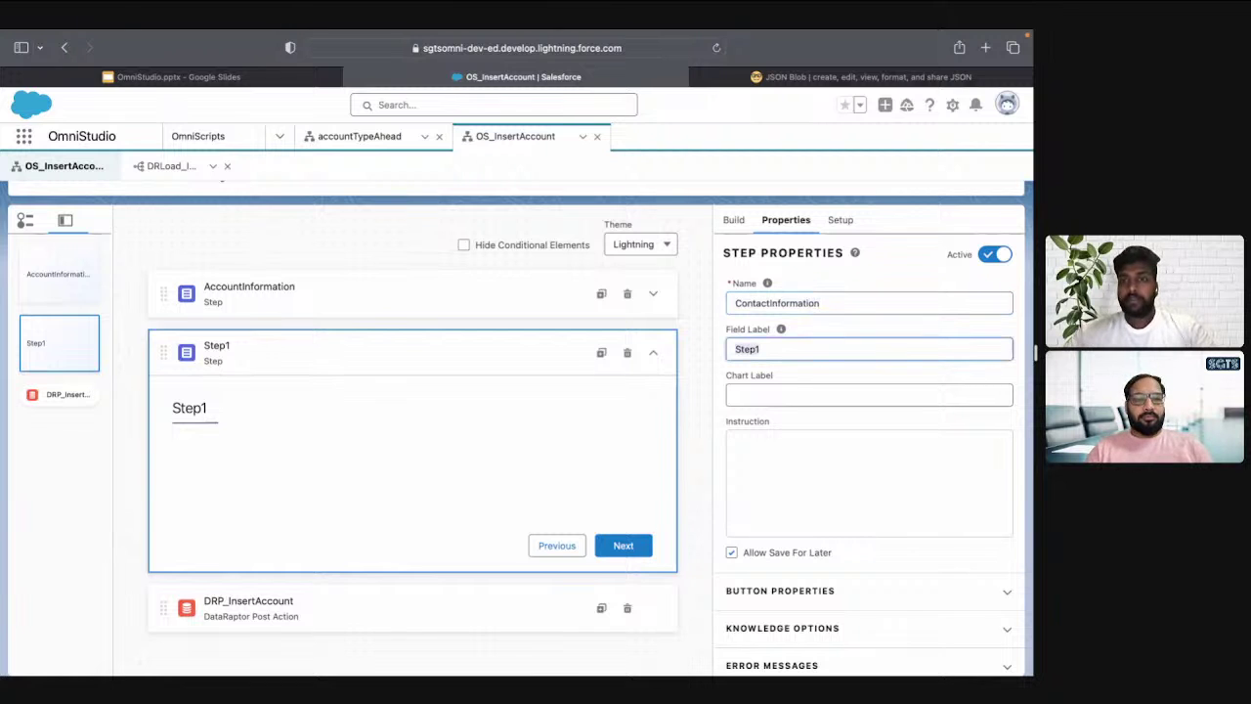
{"action": "key", "text": "ctrl+v"}
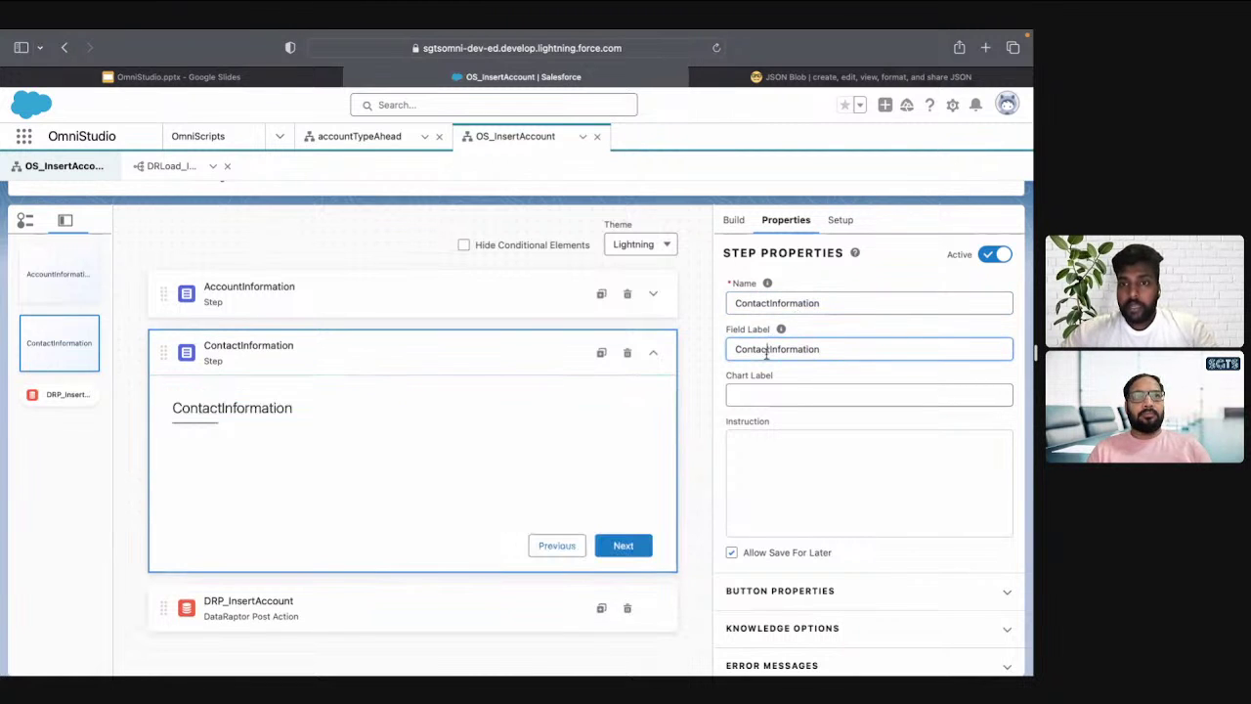
{"action": "left_click", "coordinate": [769, 349]}
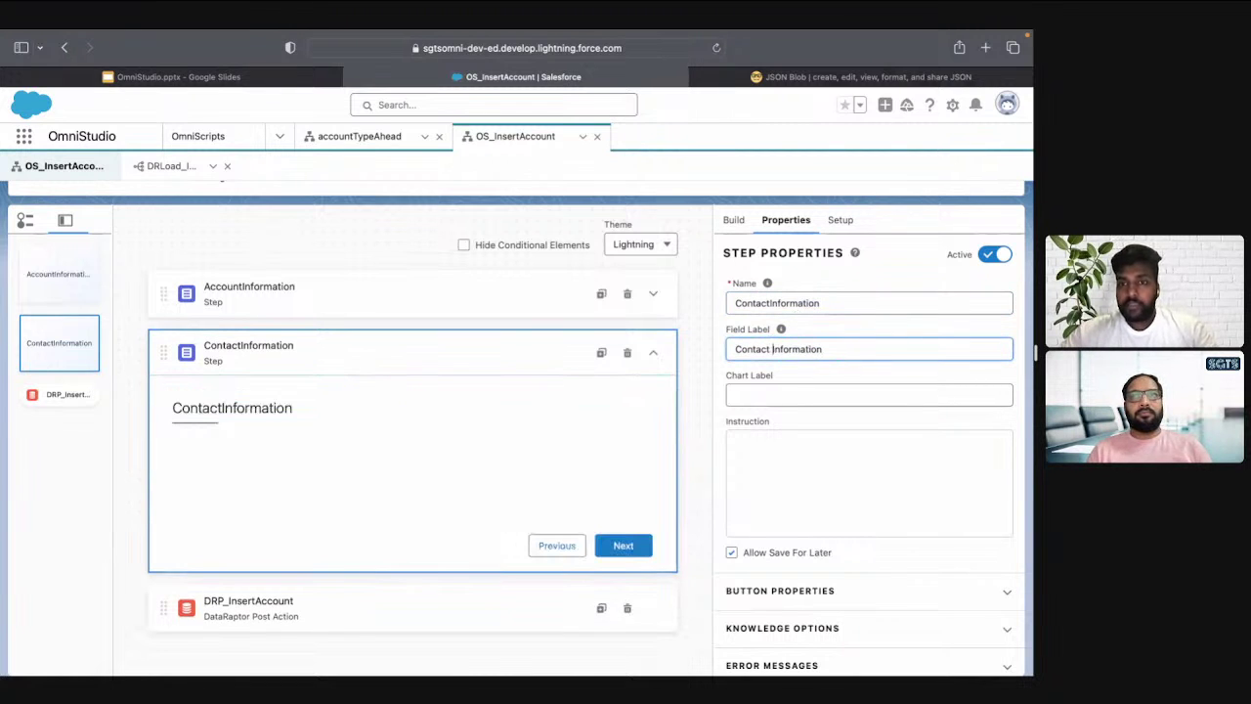
Expand the Inputs elements list in the Build panel
{"action": "left_click", "coordinate": [734, 221]}
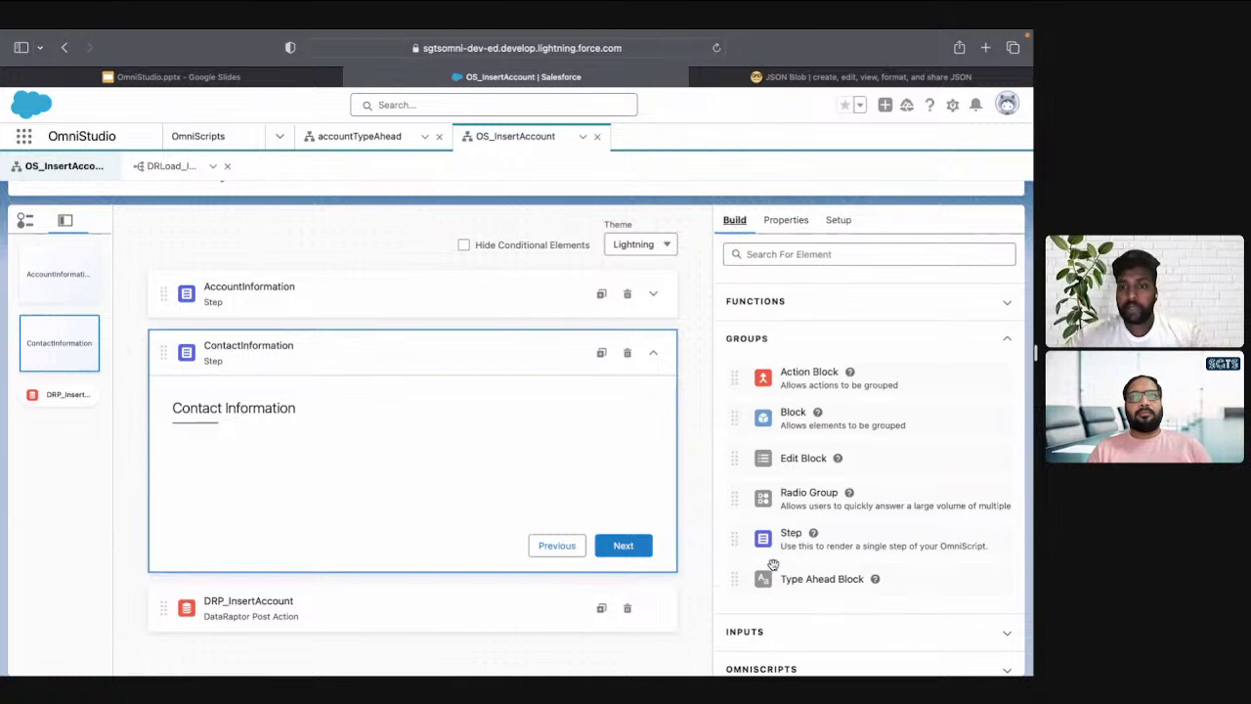
{"action": "scroll", "coordinate": [768, 587], "scroll_direction": "down", "scroll_amount": 2}
{"action": "left_click", "coordinate": [759, 636]}
{"action": "scroll", "coordinate": [800, 505], "scroll_direction": "down", "scroll_amount": 10}
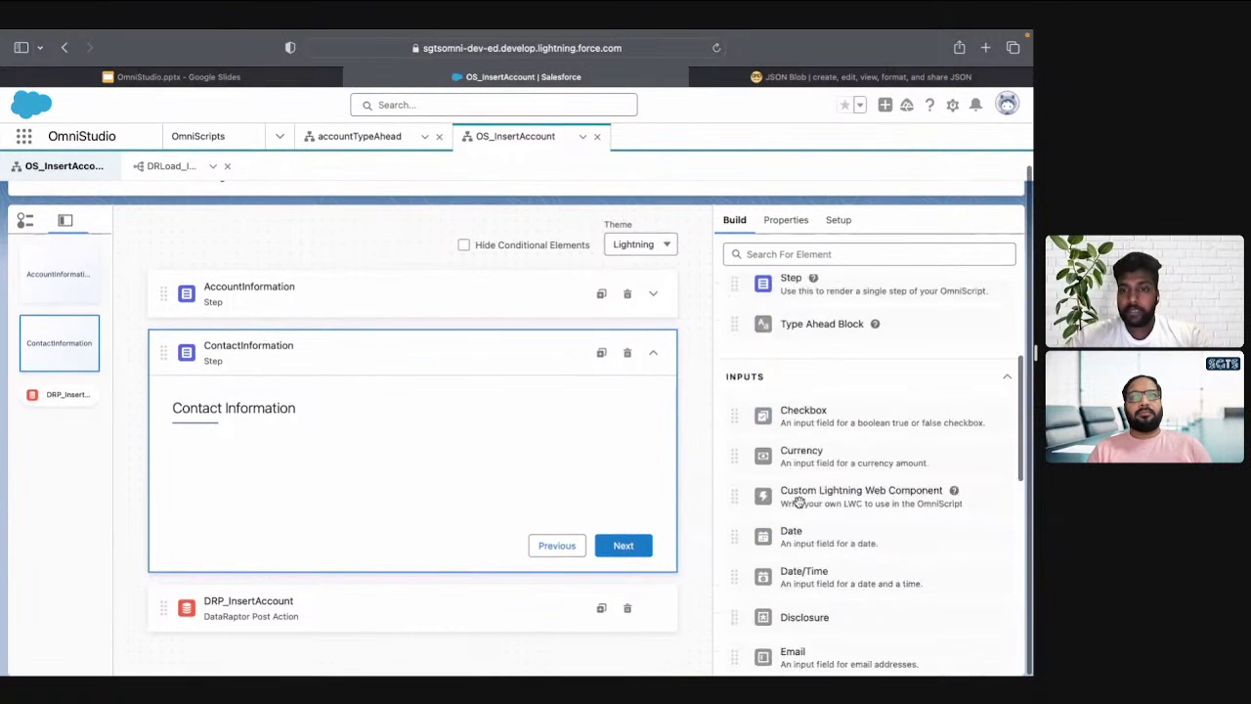
{"action": "scroll", "coordinate": [802, 547], "scroll_direction": "down", "scroll_amount": 3}
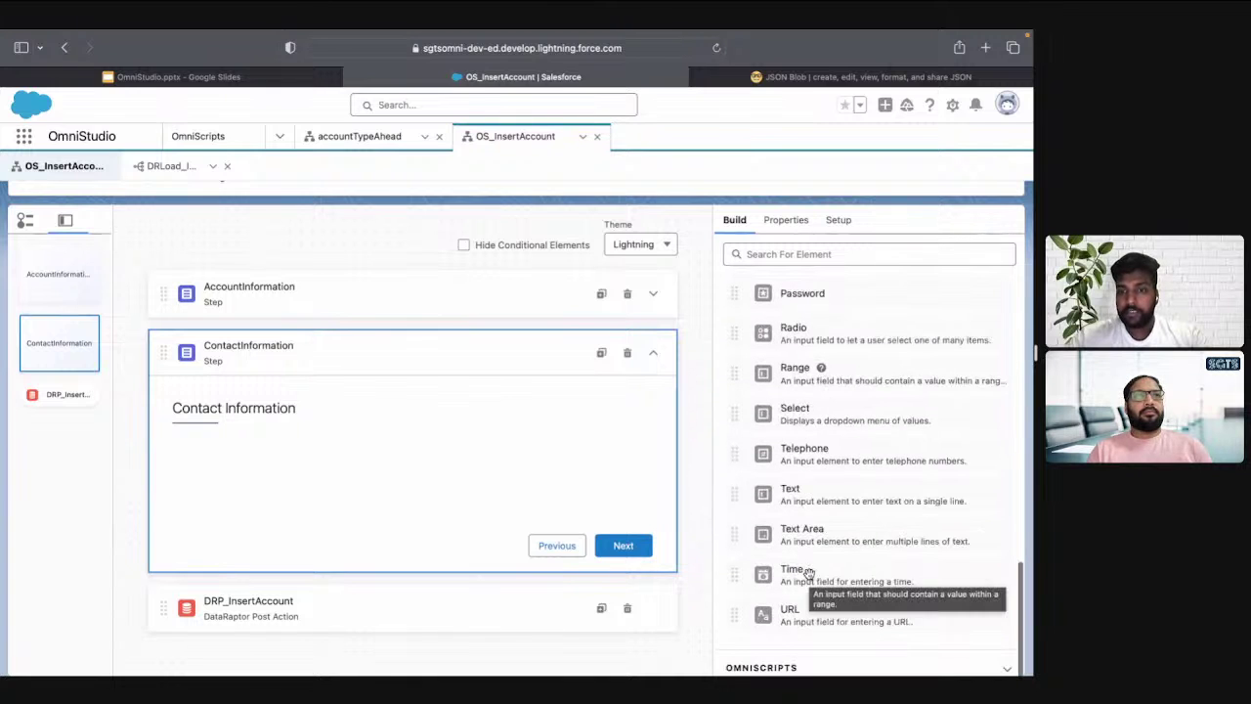
Add two Text fields to ContactInformation and name the first FirstName, labelled First Name
{"action": "left_click_drag", "start_coordinate": [793, 493], "coordinate": [477, 465]}
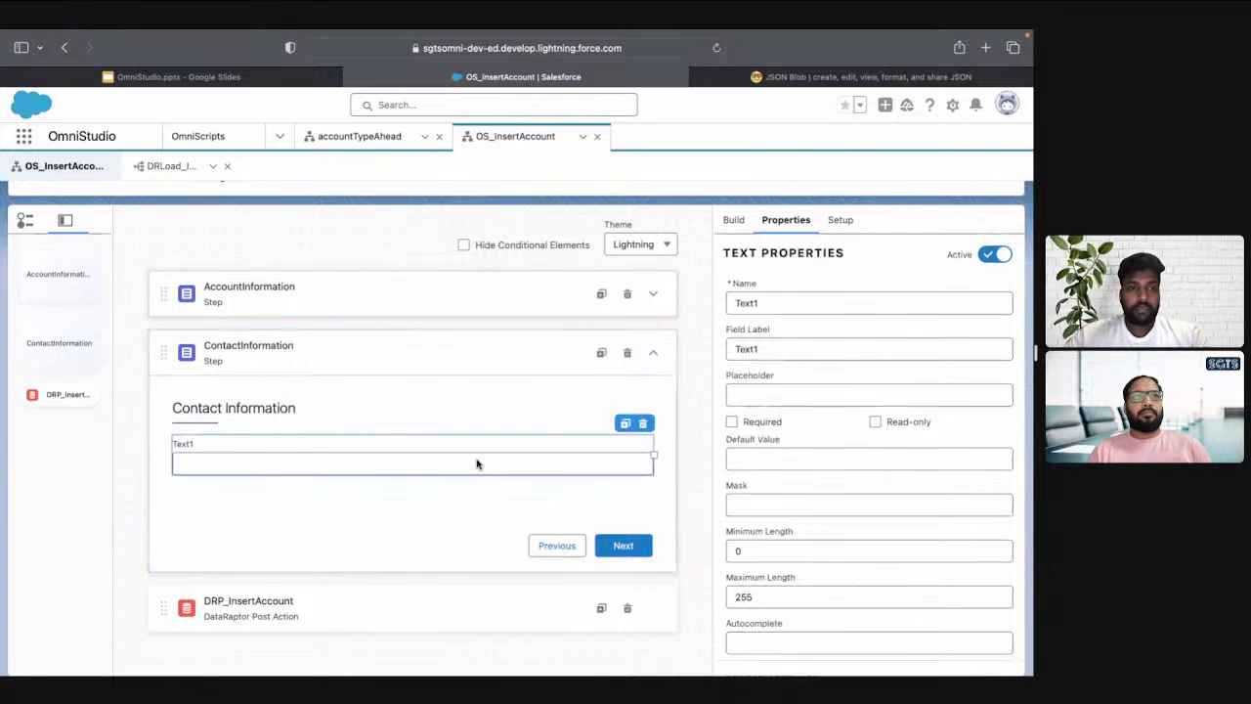
{"action": "left_click", "coordinate": [626, 424]}
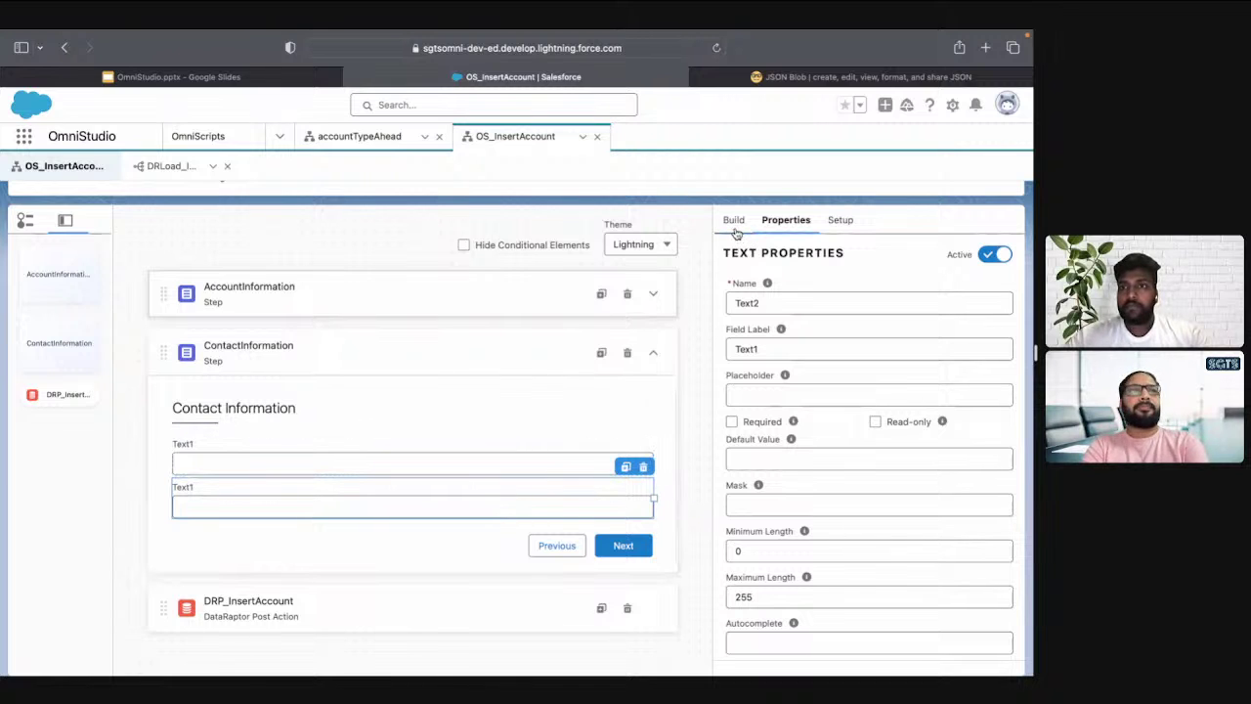
{"action": "left_click", "coordinate": [356, 464]}
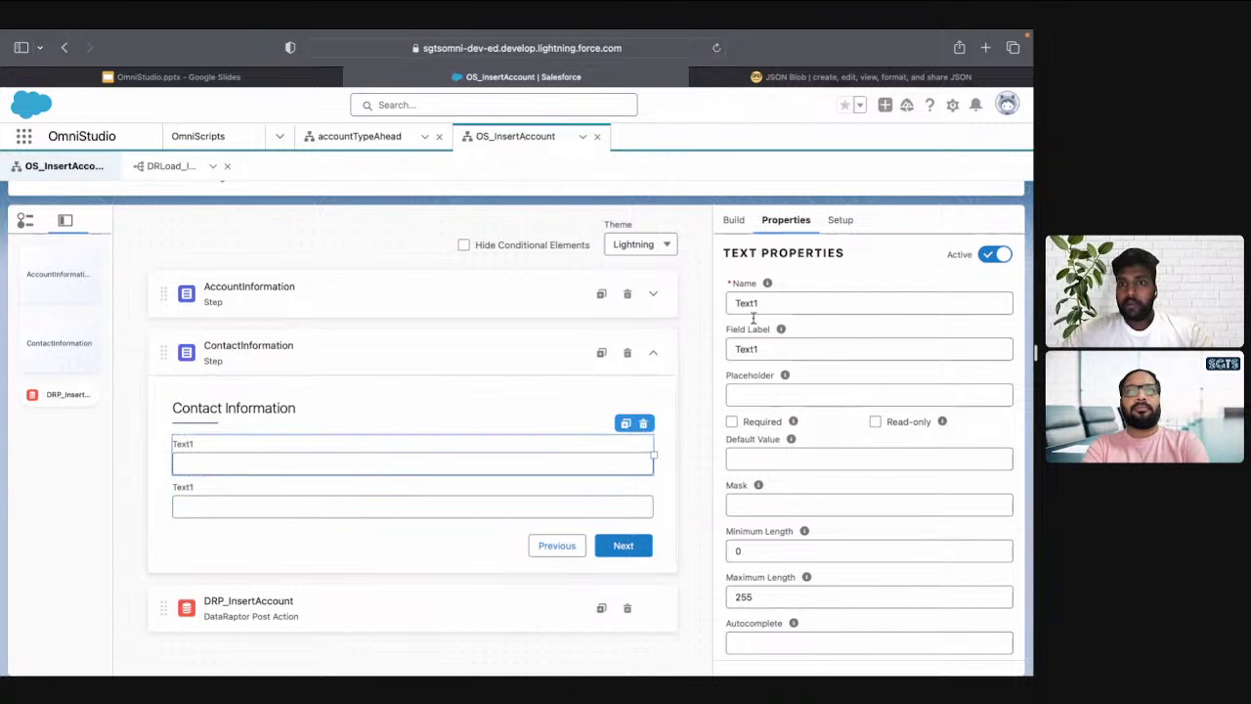
{"action": "double_click", "coordinate": [789, 304]}
{"action": "type", "text": "First"}
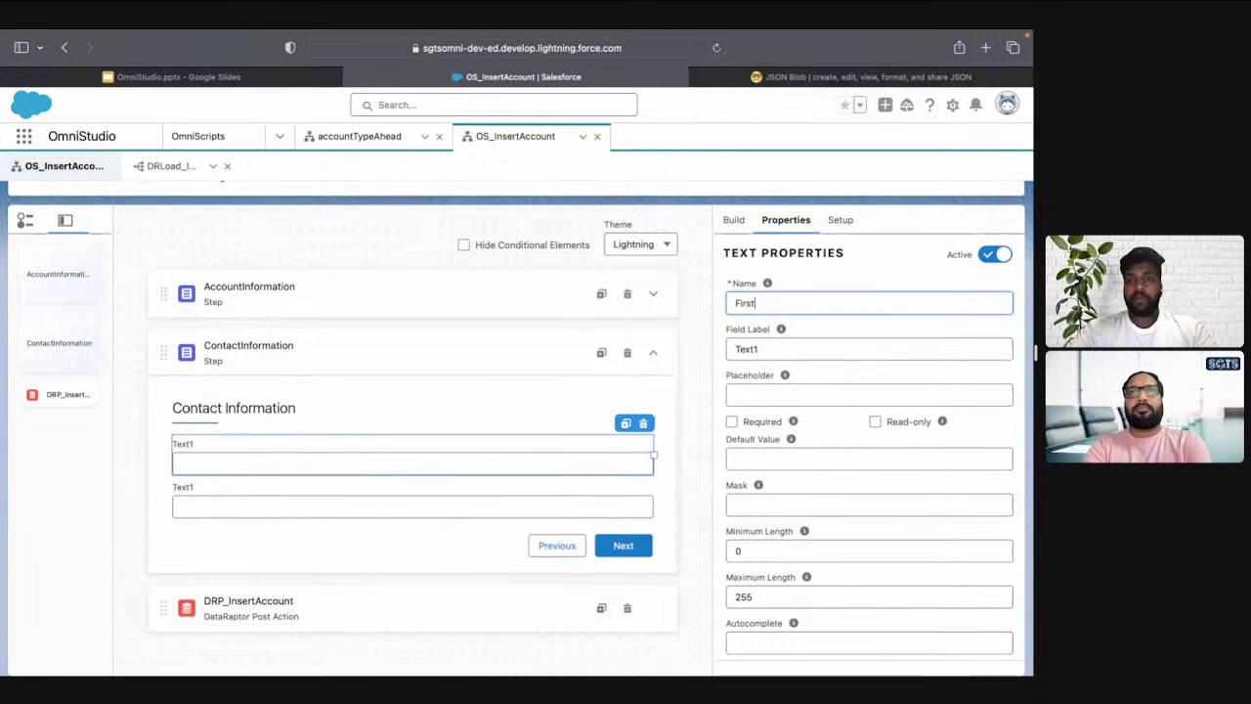
{"action": "type", "text": "Name"}
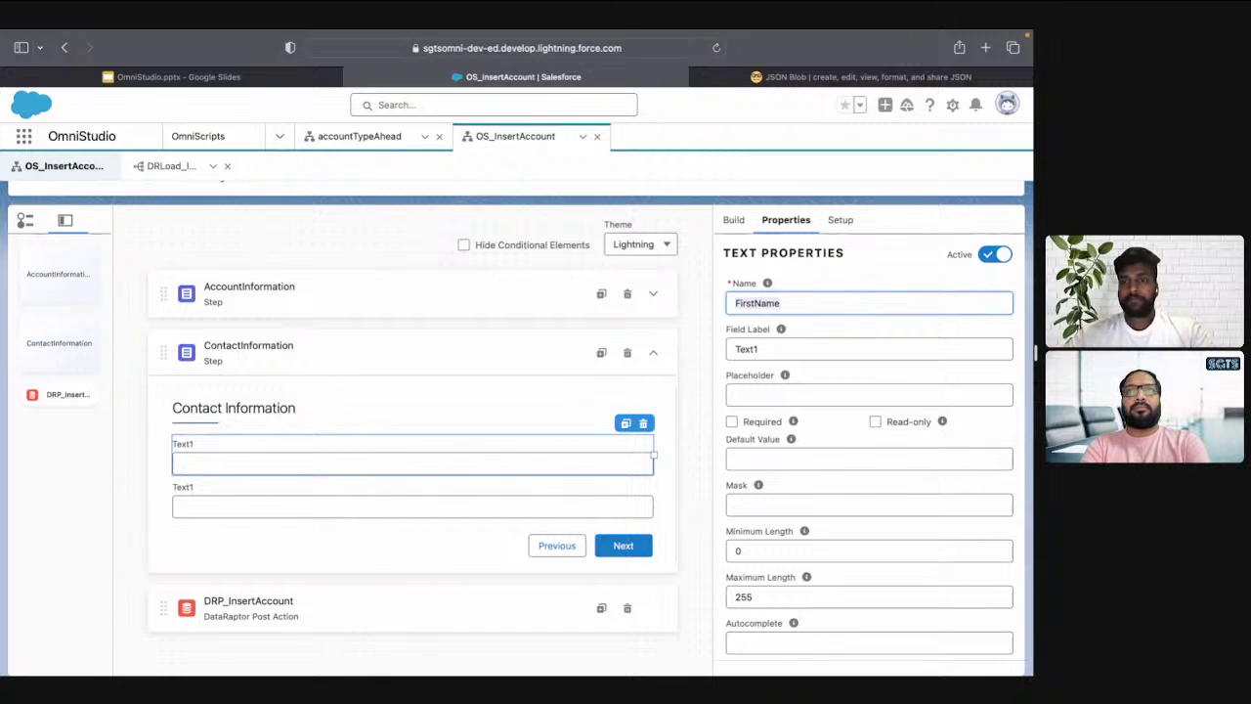
{"action": "double_click", "coordinate": [754, 350]}
{"action": "key", "text": "ctrl+v"}
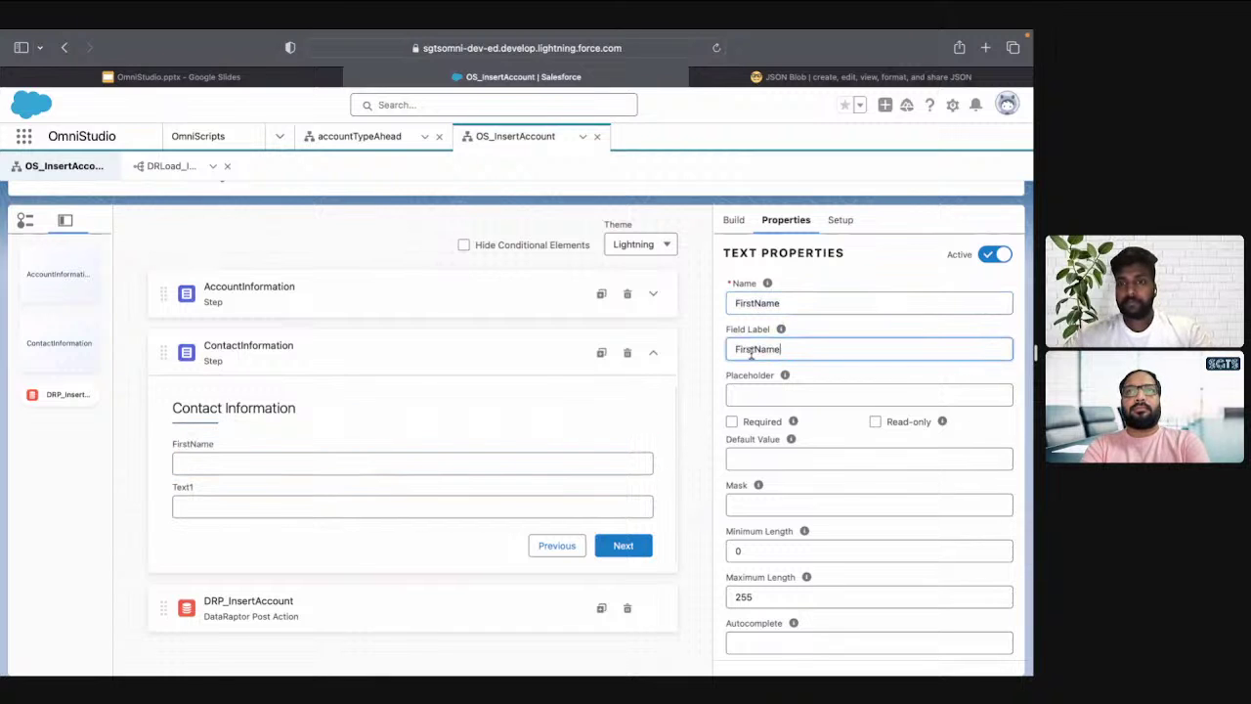
{"action": "left_click", "coordinate": [756, 350]}
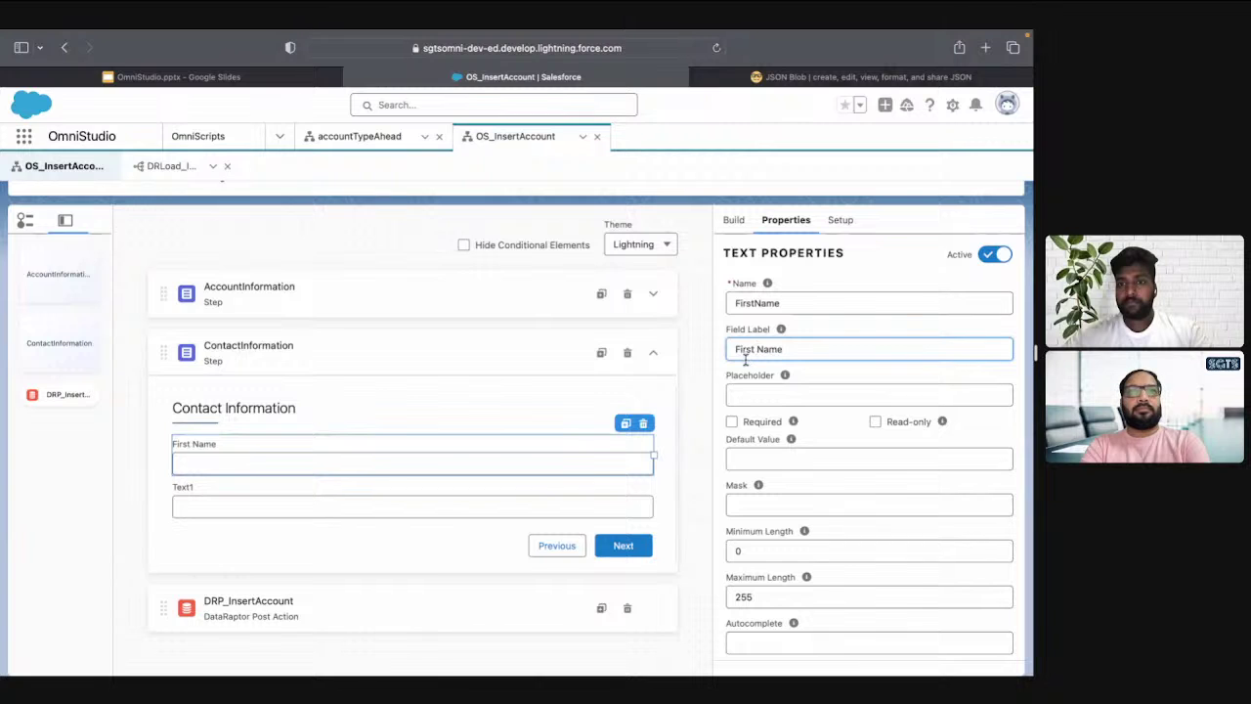
Name the second Text field LastName with the label Last Name
{"action": "left_click", "coordinate": [503, 505]}
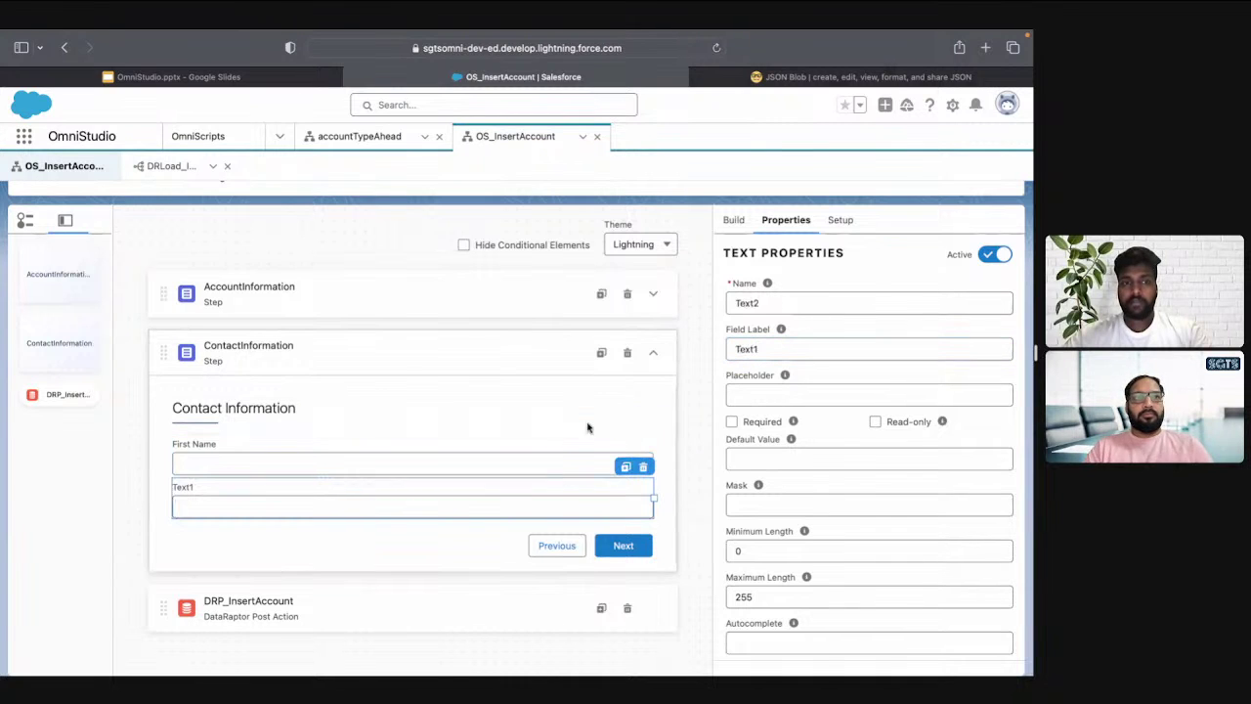
{"action": "double_click", "coordinate": [786, 304]}
{"action": "type", "text": "LastNa,e"}
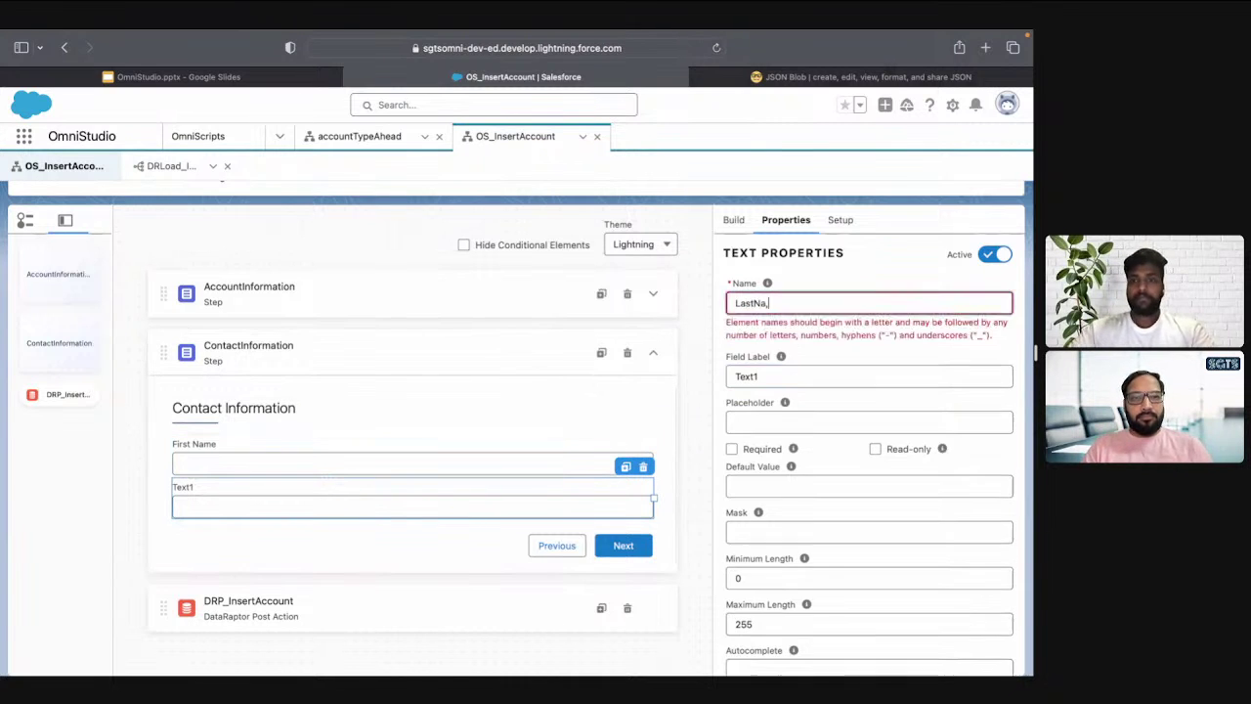
{"action": "key", "text": "BackSpace"}
{"action": "key", "text": "BackSpace"}
{"action": "type", "text": "me"}
{"action": "key", "text": "super+a"}
{"action": "key", "text": "super+c"}
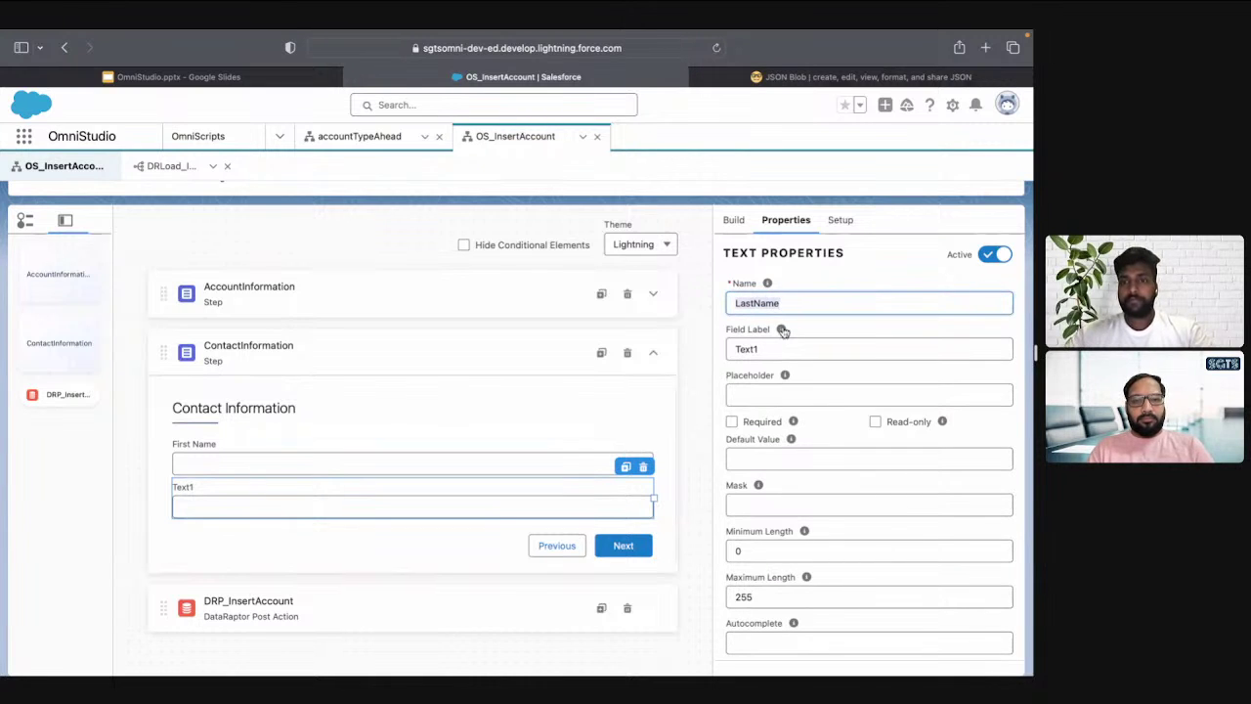
{"action": "left_click", "coordinate": [781, 348]}
{"action": "key", "text": "super+a"}
{"action": "key", "text": "super+v"}
{"action": "left_click", "coordinate": [755, 349]}
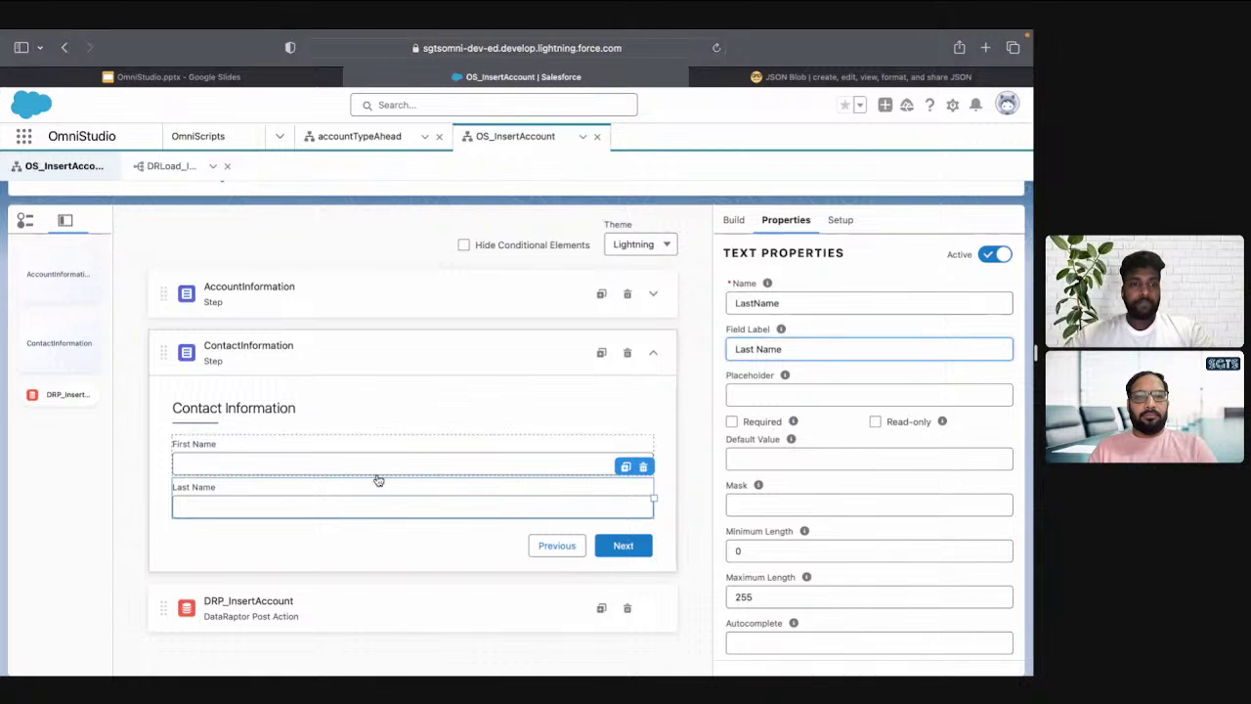
Open the DRP_InsertAccount post action's properties
{"action": "scroll", "coordinate": [378, 480], "scroll_direction": "down", "scroll_amount": 1}
{"action": "scroll", "coordinate": [379, 480], "scroll_direction": "up", "scroll_amount": 1}
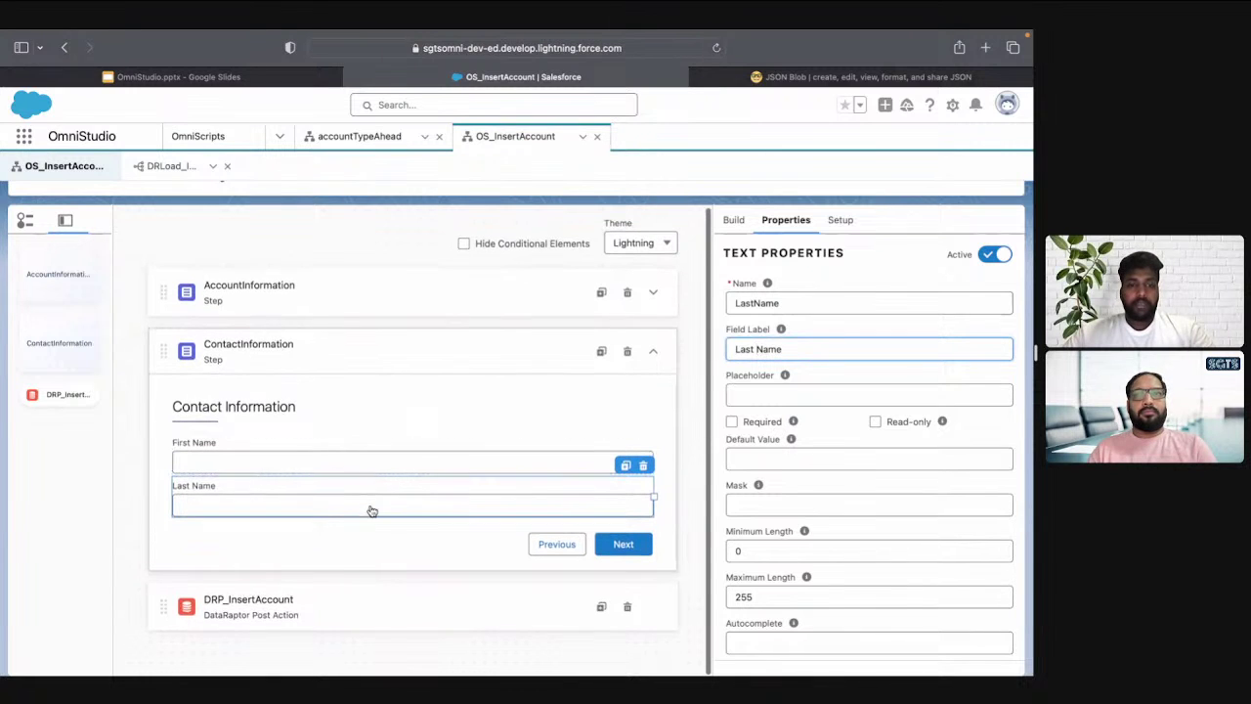
{"action": "left_click", "coordinate": [389, 612]}
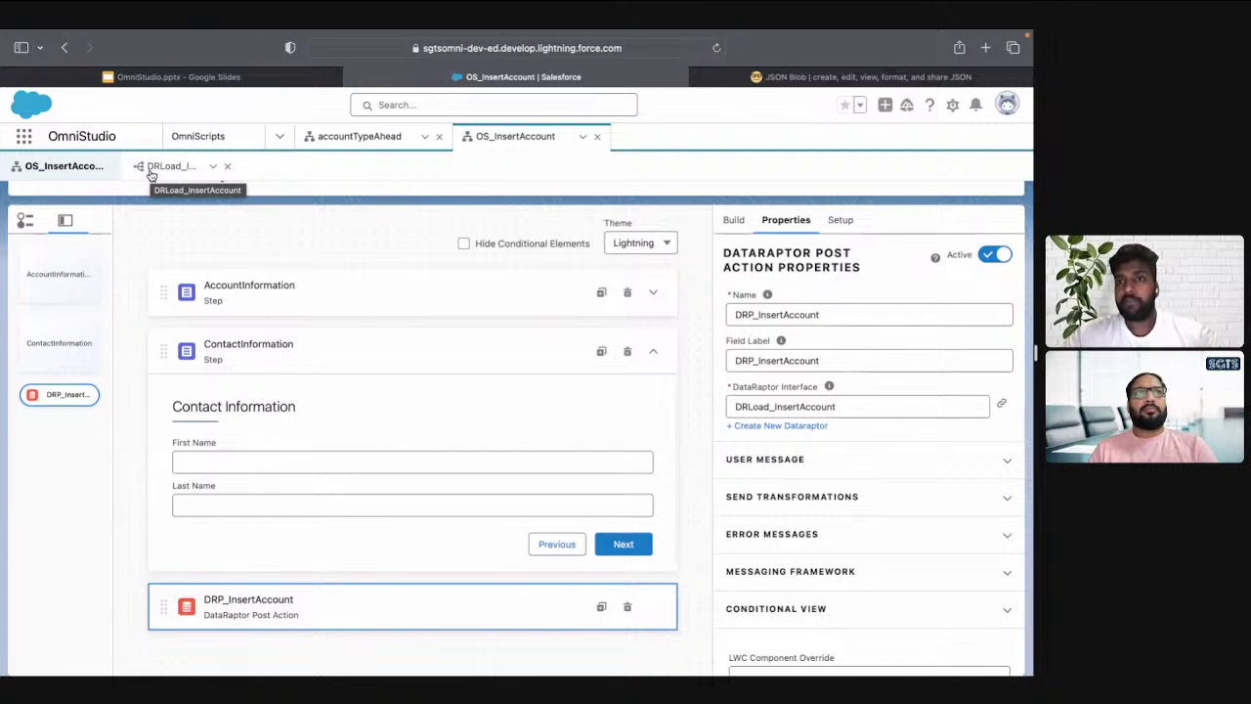
Add Contact as the second object in DRLoad_InsertAccount
{"action": "left_click", "coordinate": [150, 170]}
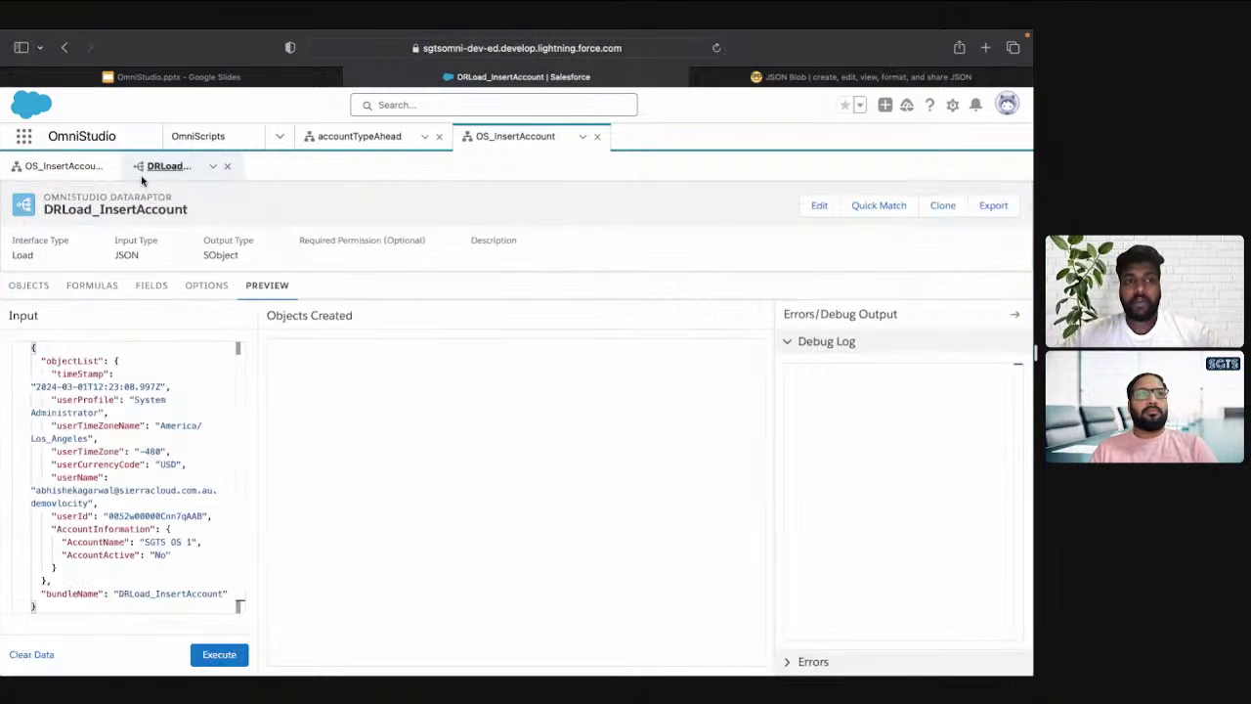
{"action": "left_click", "coordinate": [31, 285]}
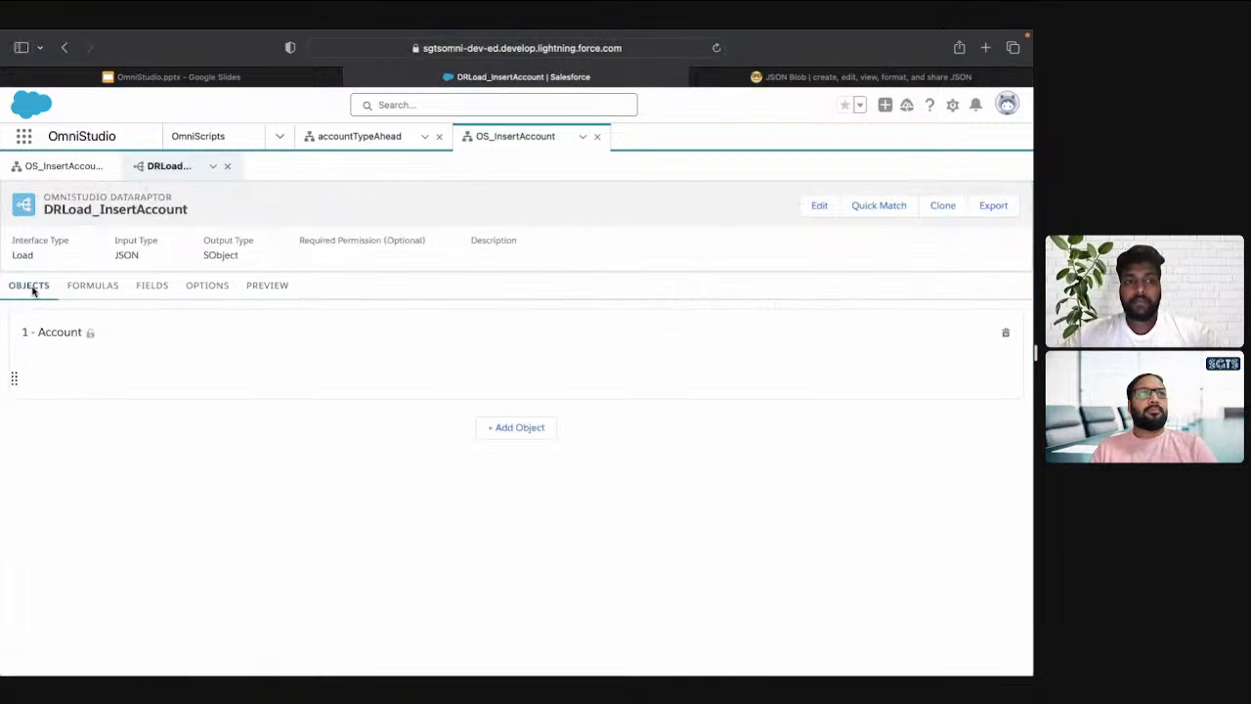
{"action": "left_click", "coordinate": [510, 431]}
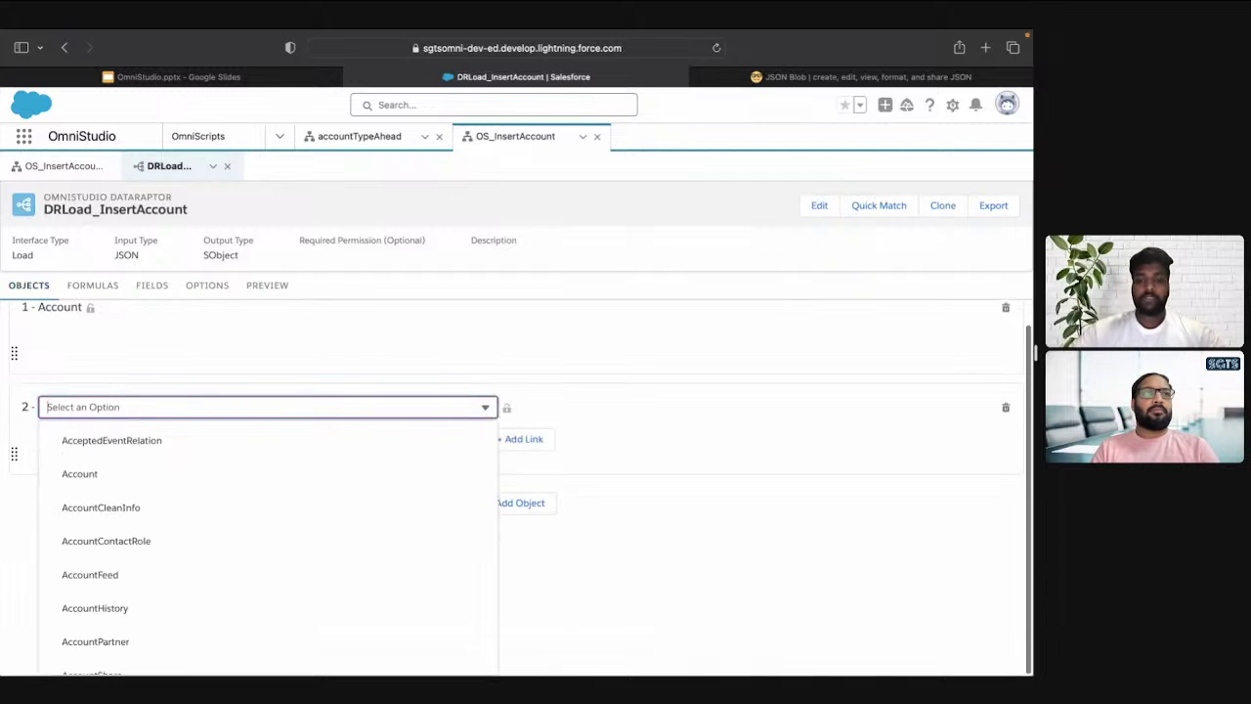
{"action": "type", "text": "contact"}
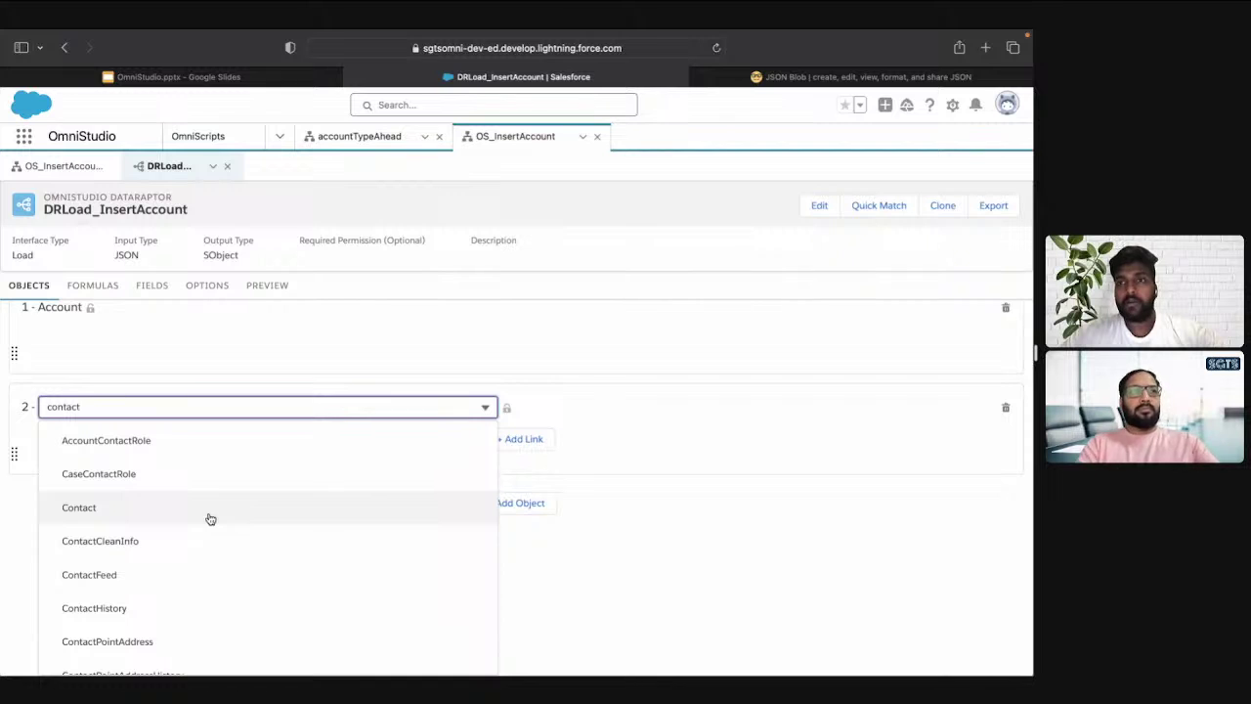
{"action": "left_click", "coordinate": [211, 520]}
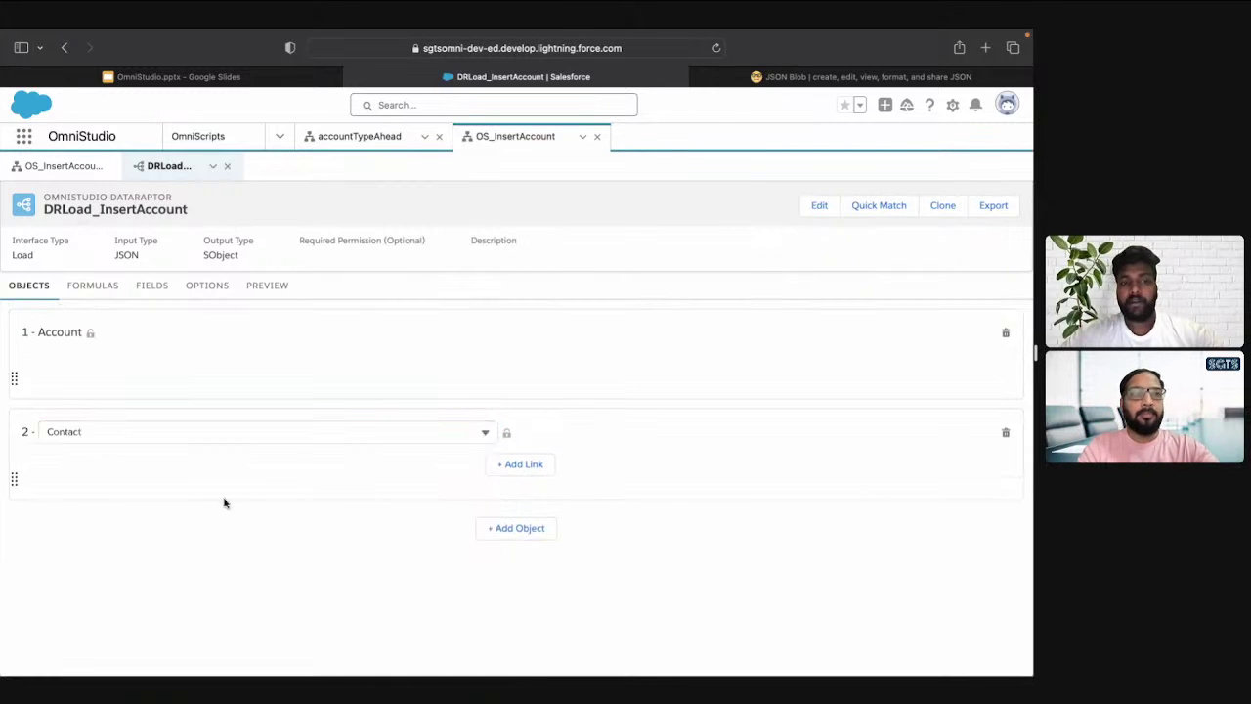
Link Contact's AccountId to the Id of 1 - Account
{"action": "left_click", "coordinate": [522, 466]}
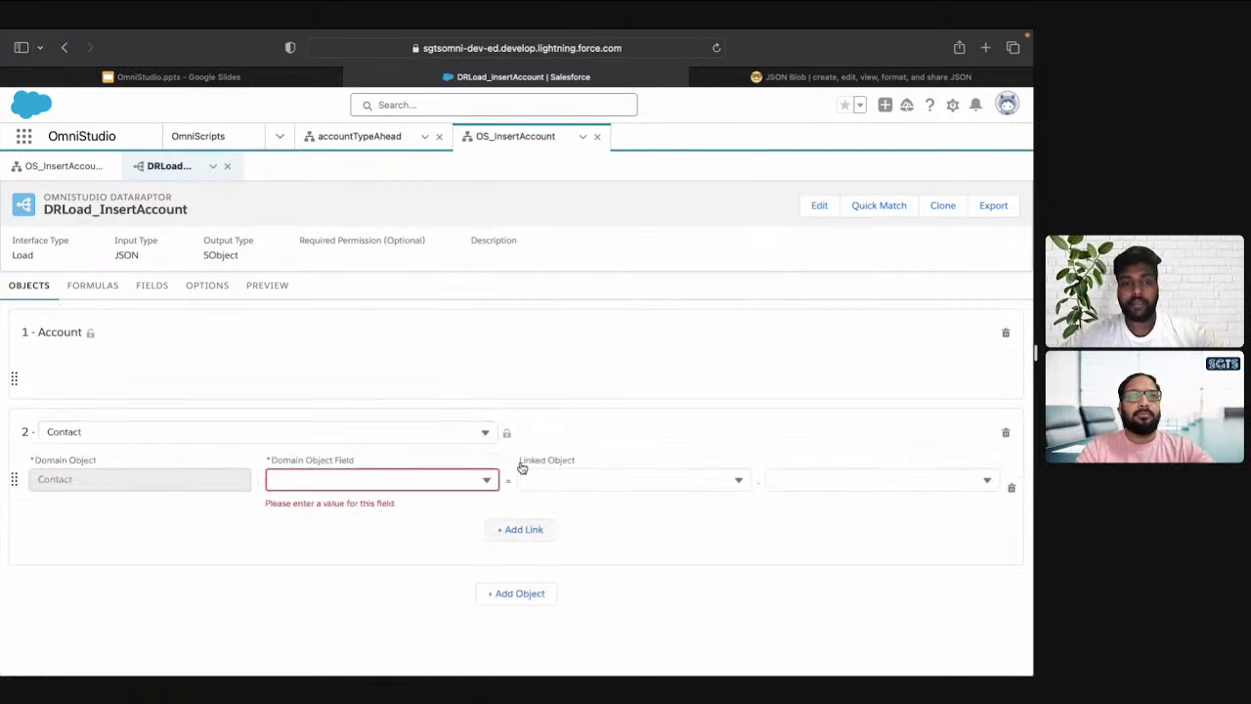
{"action": "left_click", "coordinate": [395, 482]}
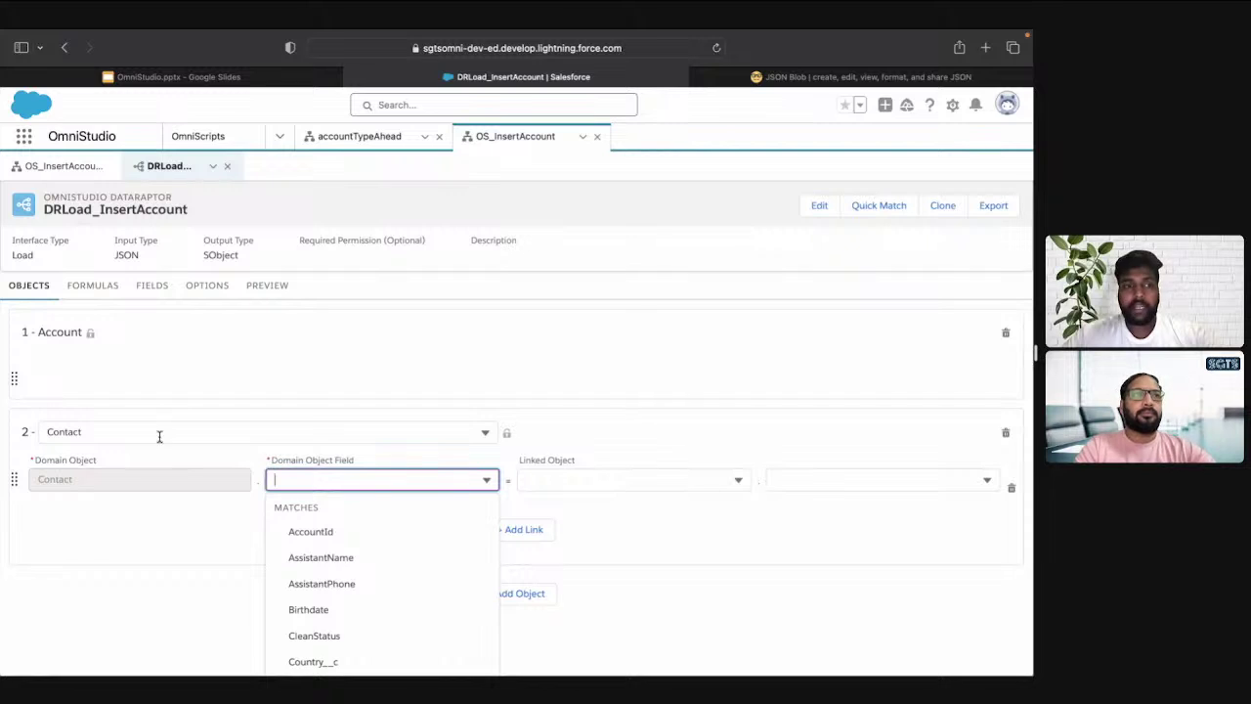
{"action": "left_click", "coordinate": [409, 531]}
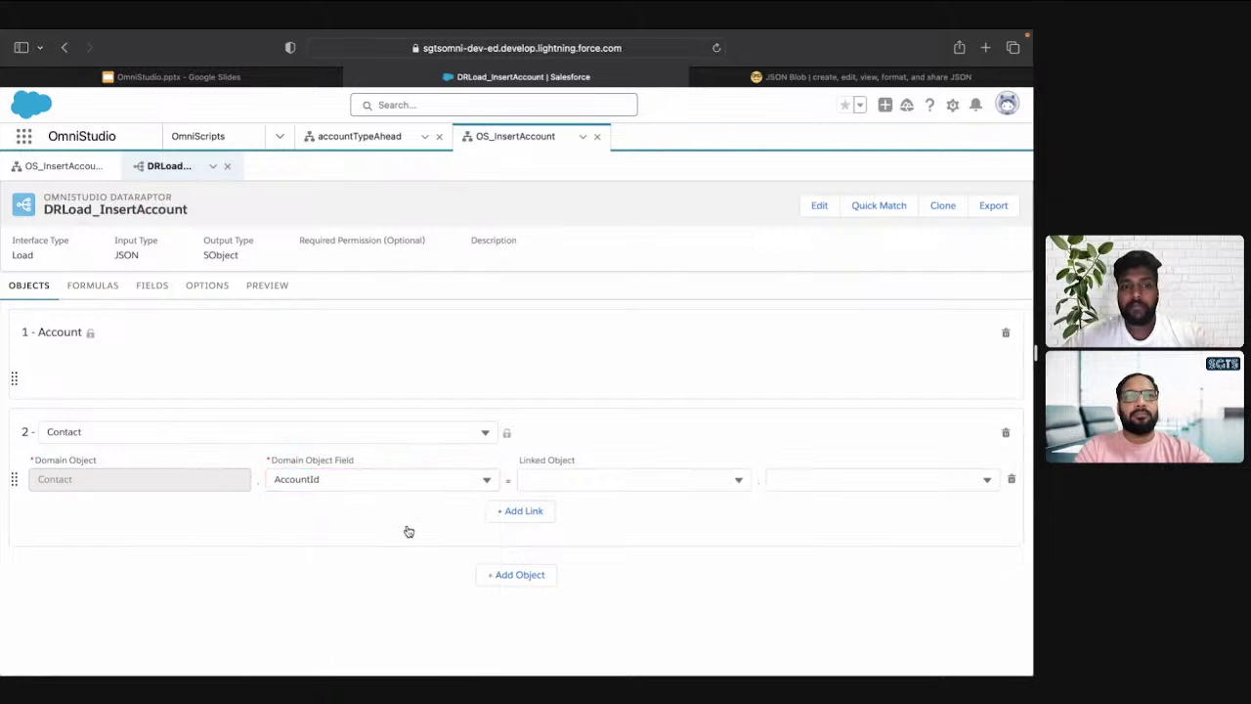
{"action": "left_click", "coordinate": [588, 477]}
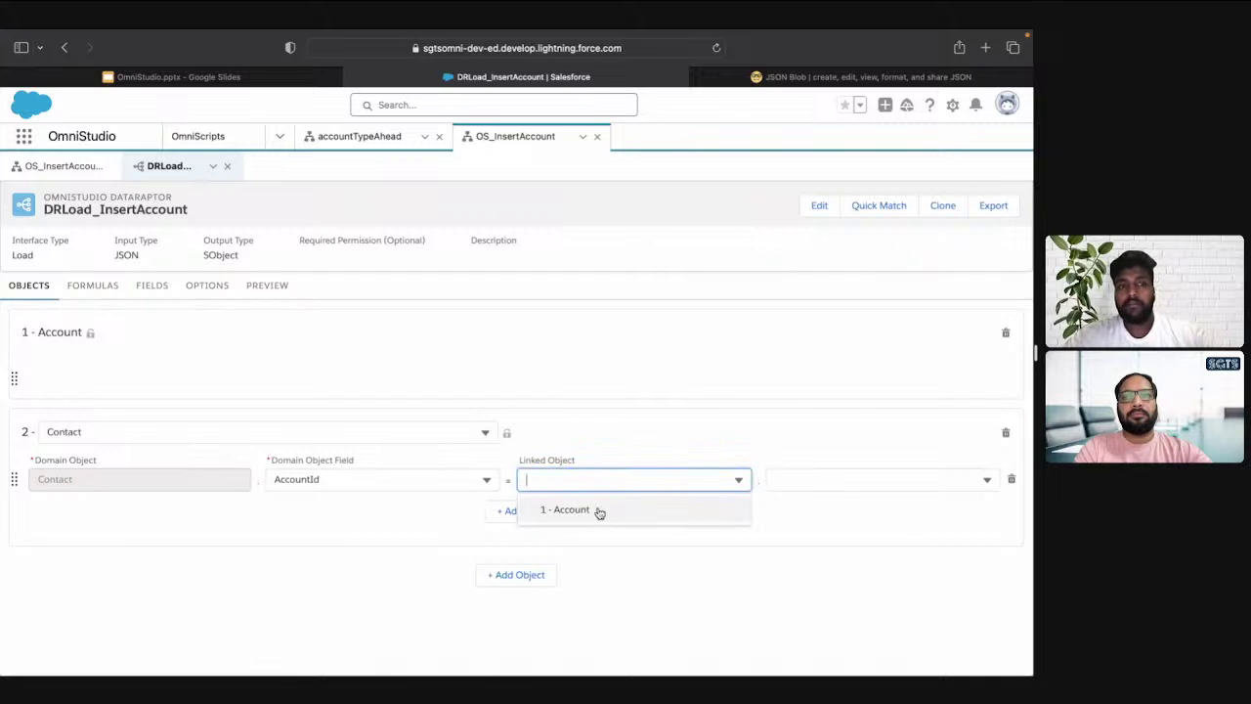
{"action": "left_click", "coordinate": [598, 511]}
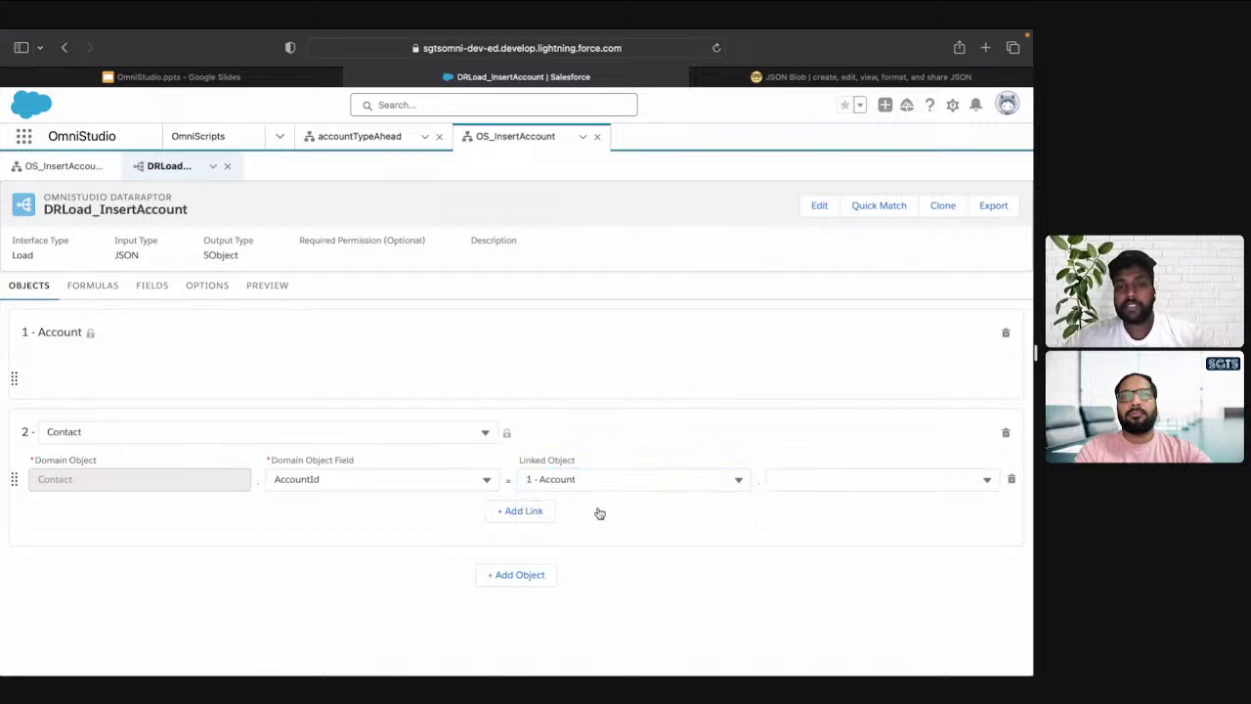
{"action": "left_click", "coordinate": [796, 481]}
{"action": "type", "text": "Id"}
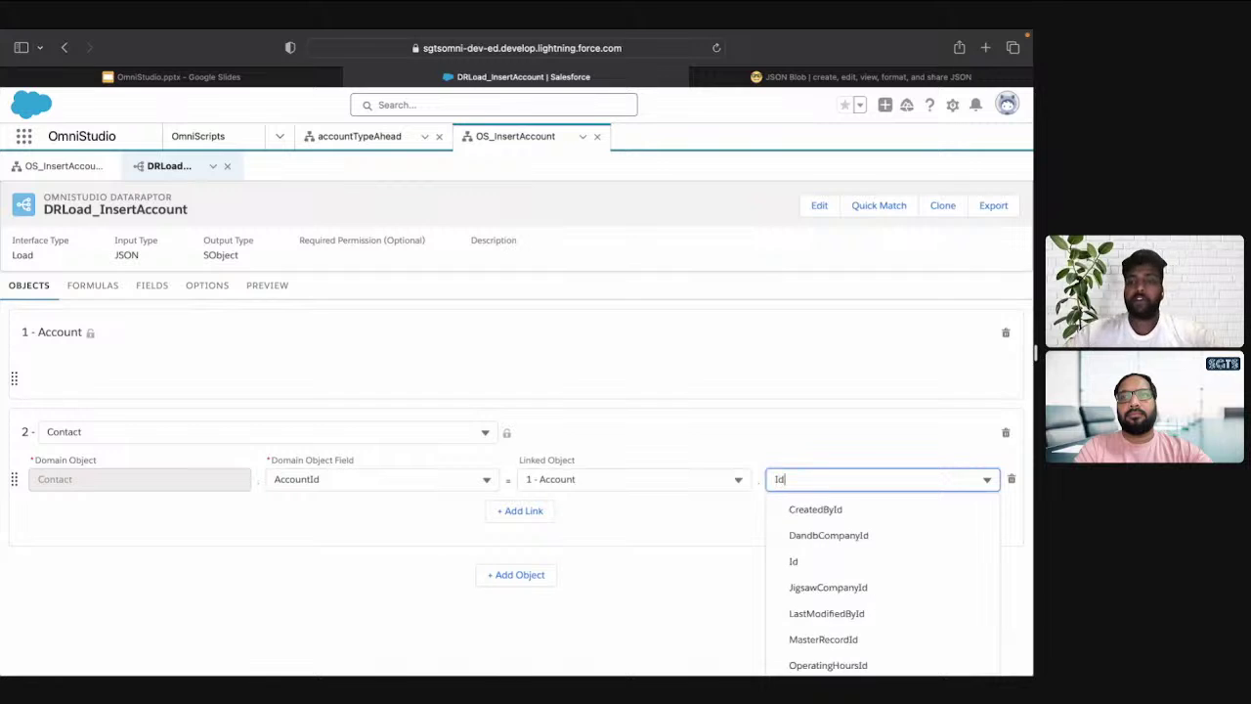
{"action": "left_click", "coordinate": [819, 562]}
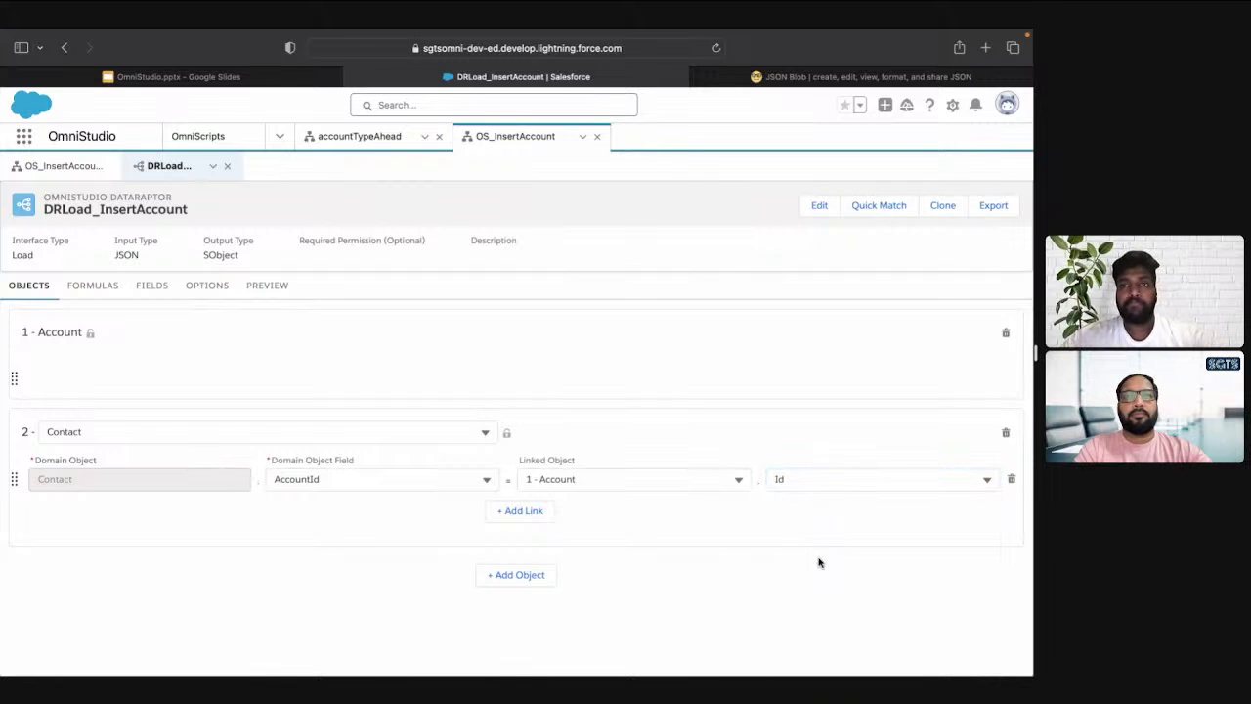
Open the 2 - Contact field mappings, copy the ContactInformation step name, and add a mapping row
{"action": "left_click", "coordinate": [143, 287]}
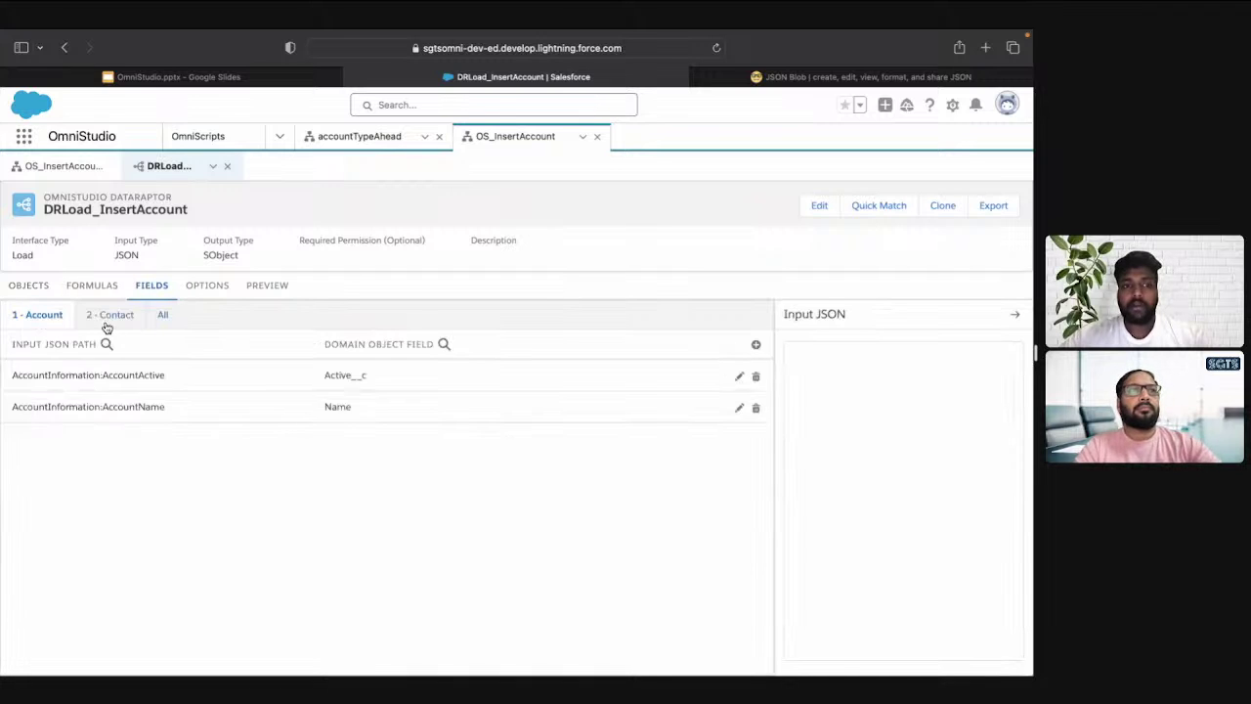
{"action": "left_click", "coordinate": [106, 317]}
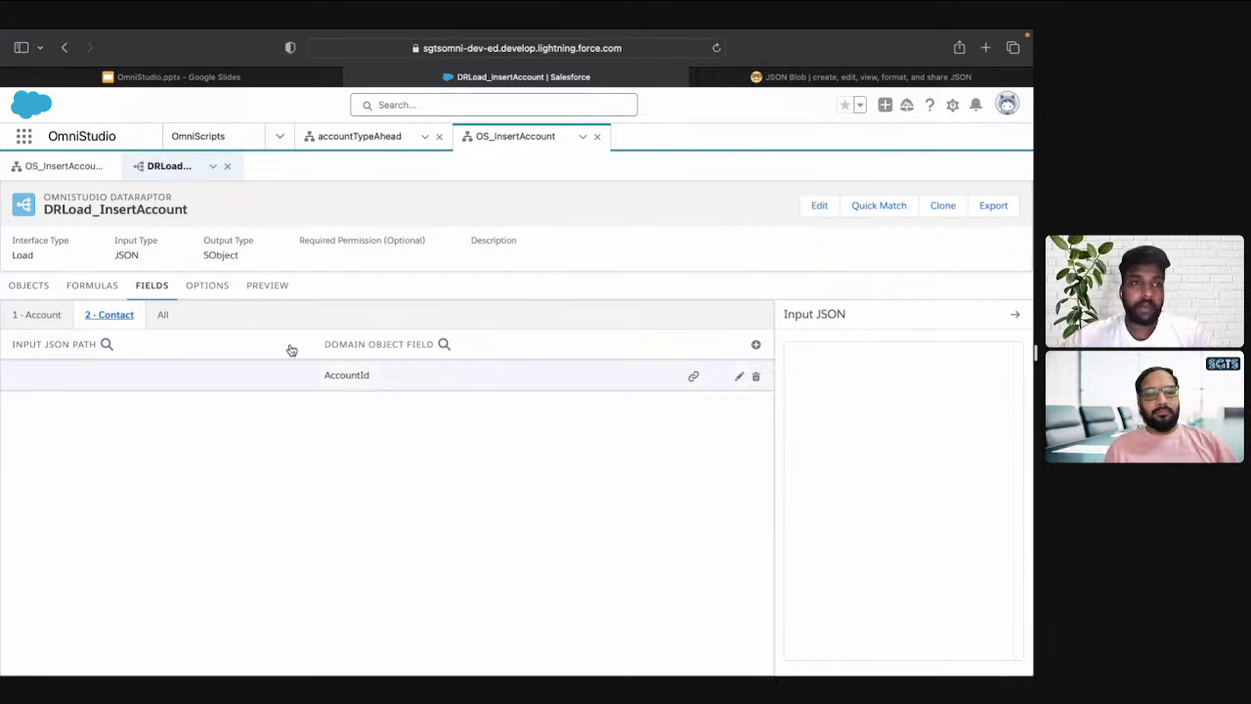
{"action": "left_click", "coordinate": [27, 161]}
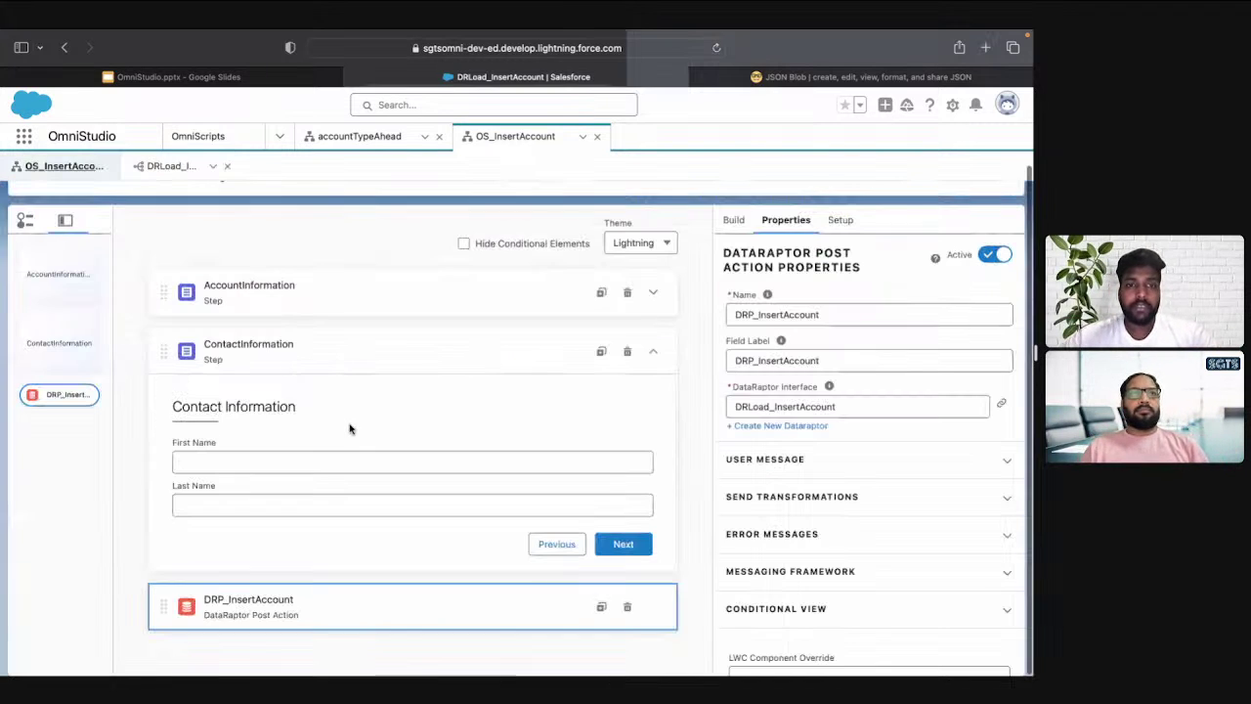
{"action": "left_click", "coordinate": [306, 358]}
{"action": "double_click", "coordinate": [778, 302]}
{"action": "key", "text": "super+c"}
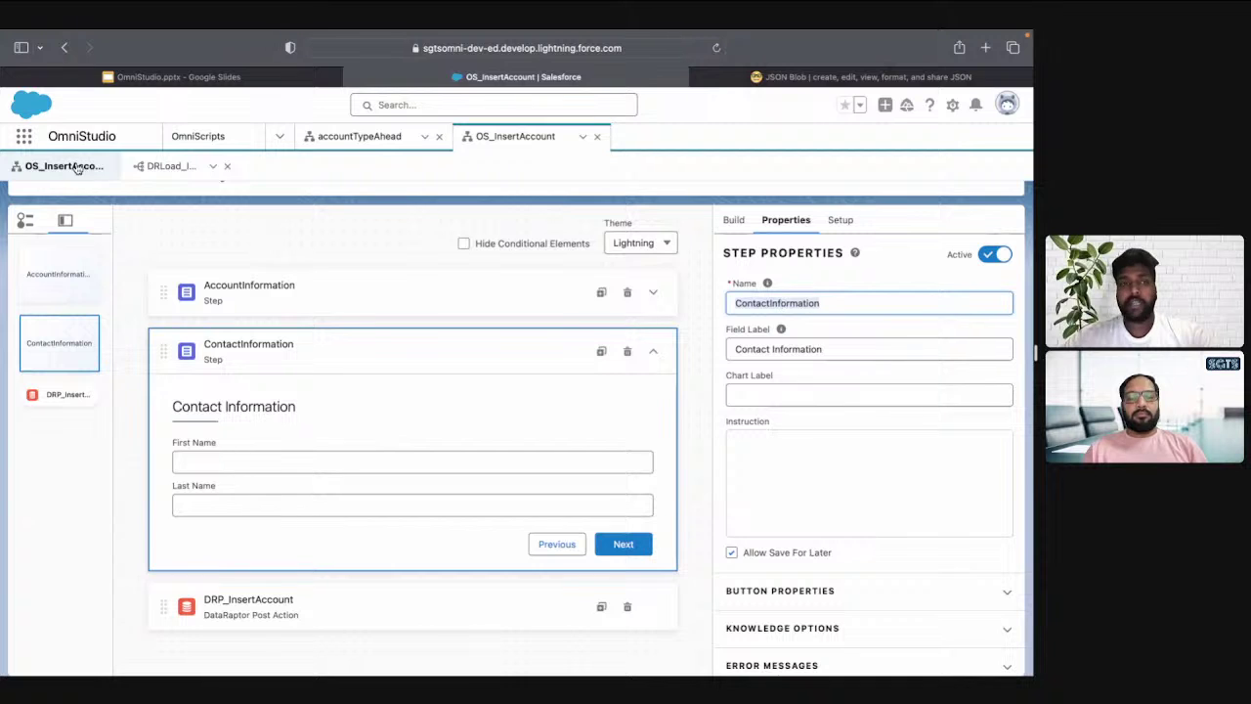
{"action": "left_click", "coordinate": [161, 171]}
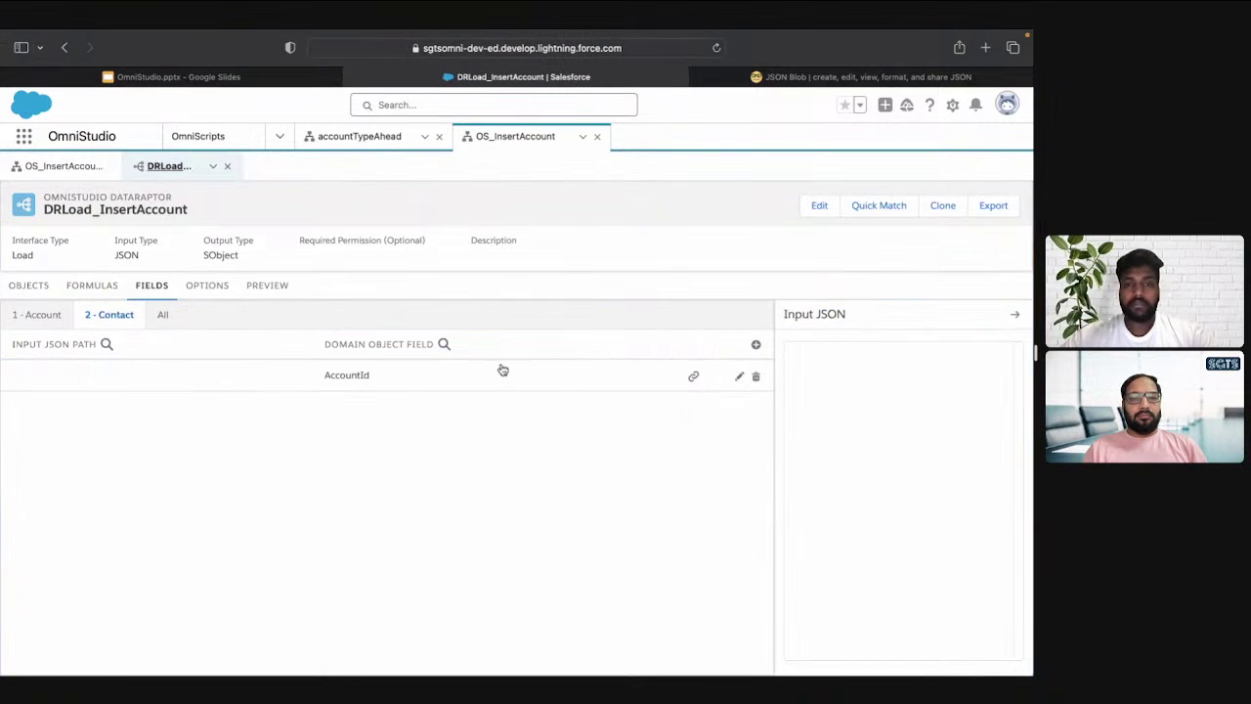
{"action": "left_click", "coordinate": [756, 344]}
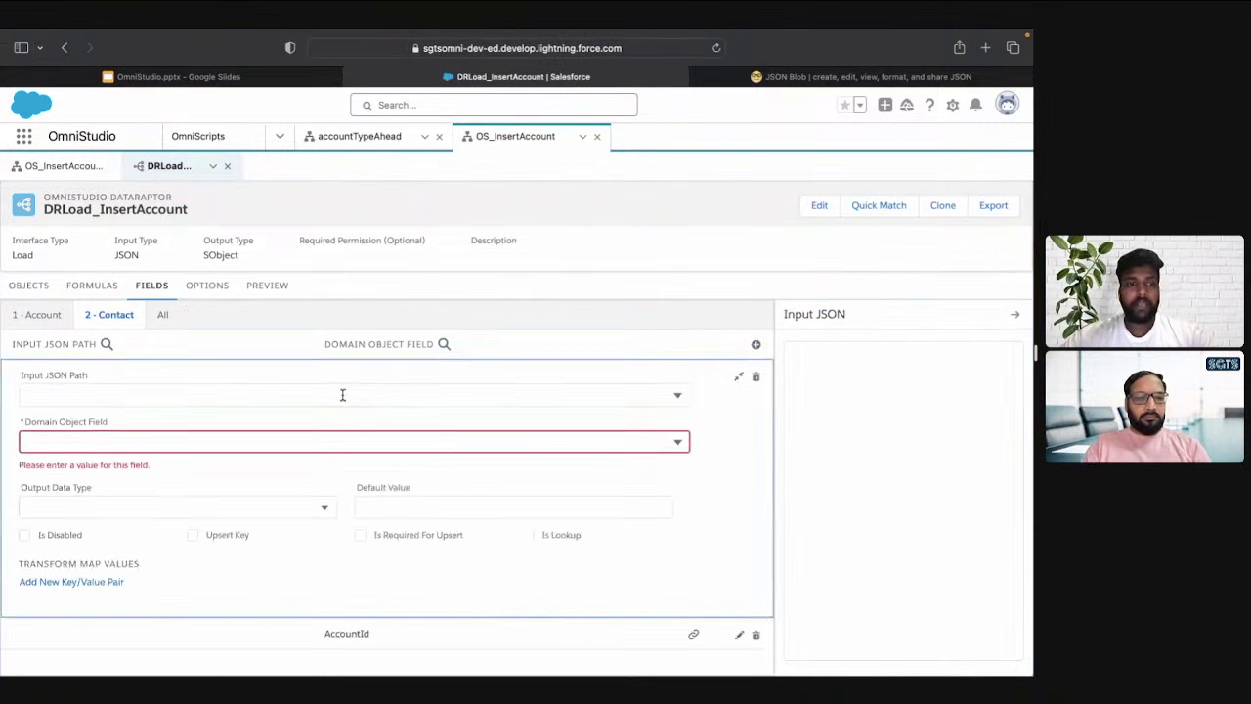
Map the input path ContactInformation:FirstName to the Contact FirstName field
{"action": "left_click", "coordinate": [342, 394]}
{"action": "key", "text": "super+v"}
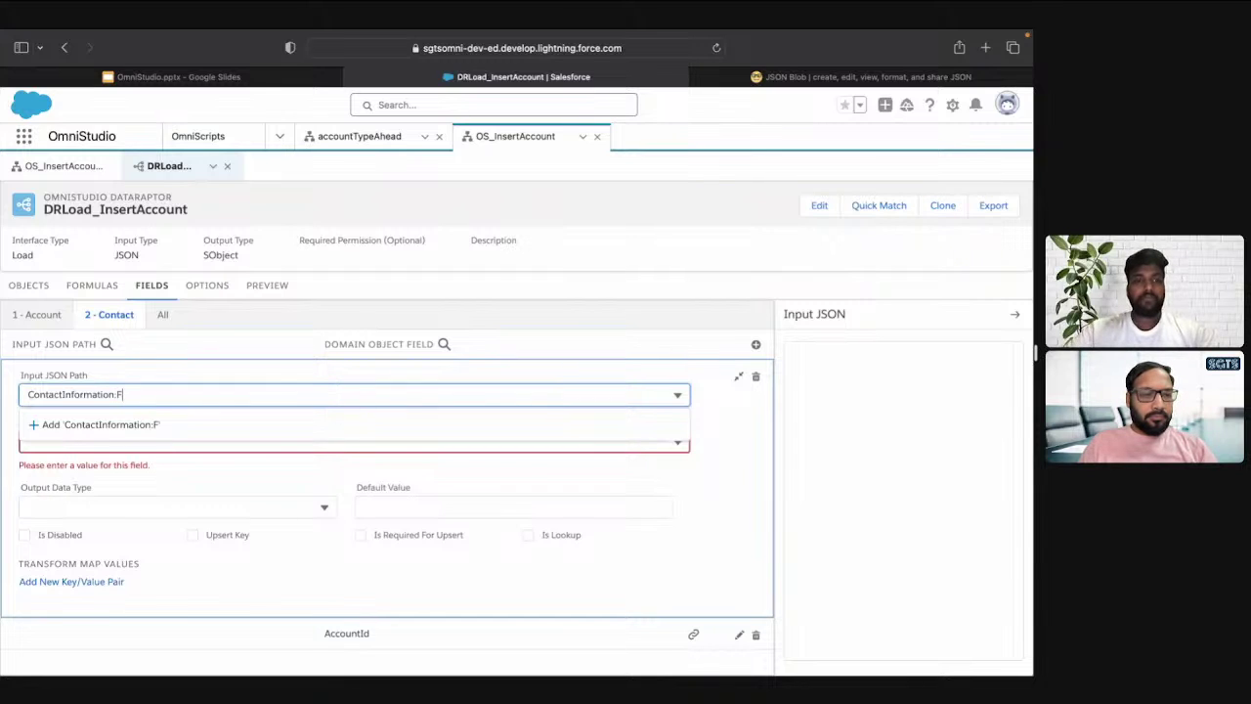
{"action": "type", "text": ":FirstName"}
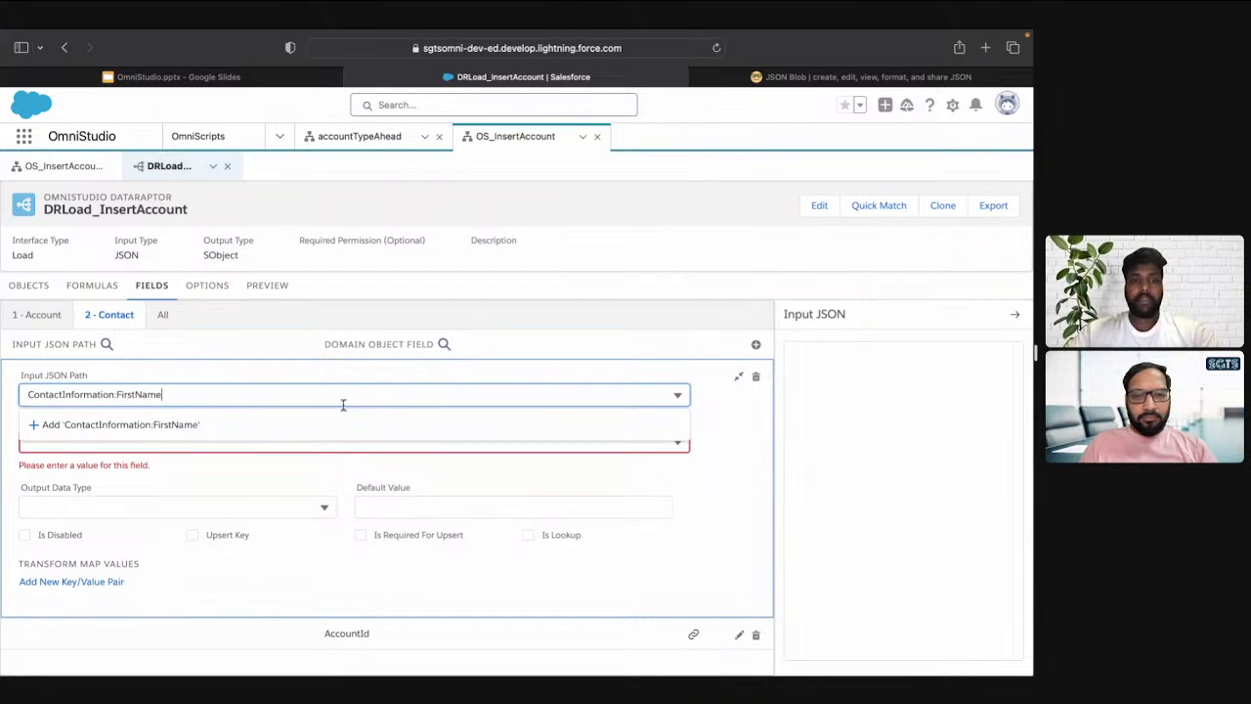
{"action": "left_click", "coordinate": [344, 423]}
{"action": "left_click", "coordinate": [260, 441]}
{"action": "type", "text": "fir"}
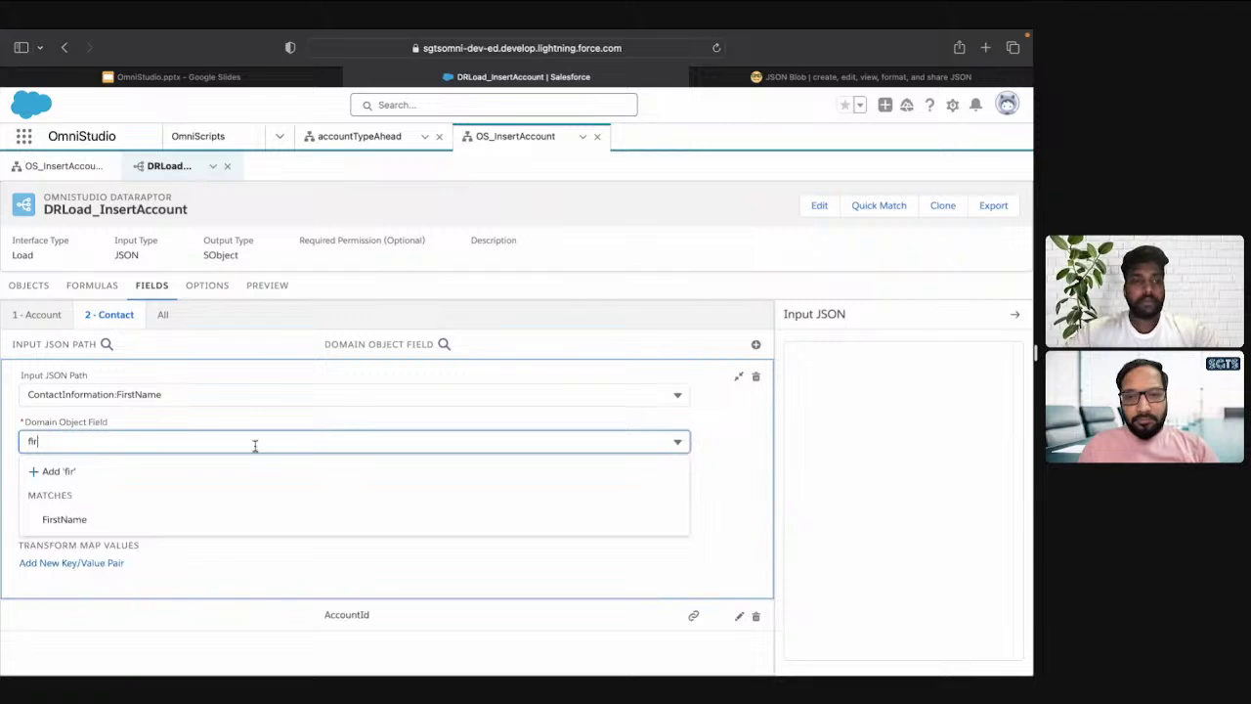
{"action": "left_click", "coordinate": [223, 517]}
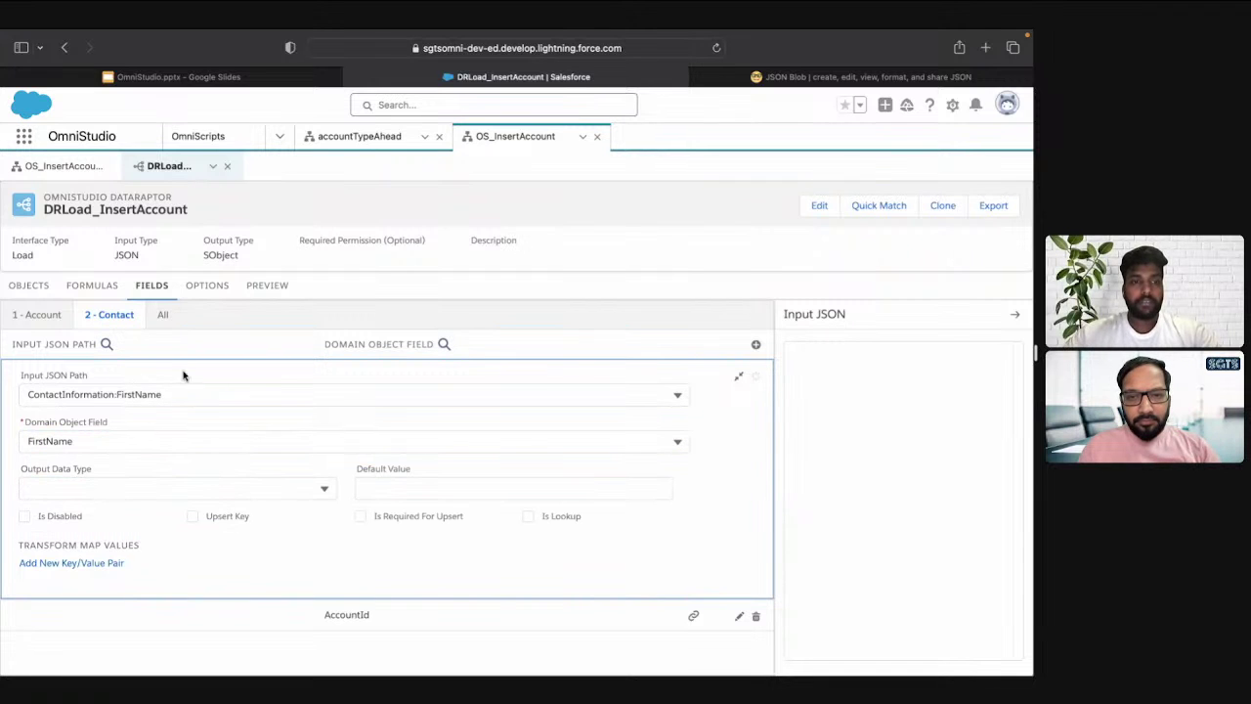
In the OmniScript, check the First Name and Last Name element names and copy LastName
{"action": "left_click", "coordinate": [64, 168]}
{"action": "left_click", "coordinate": [235, 449]}
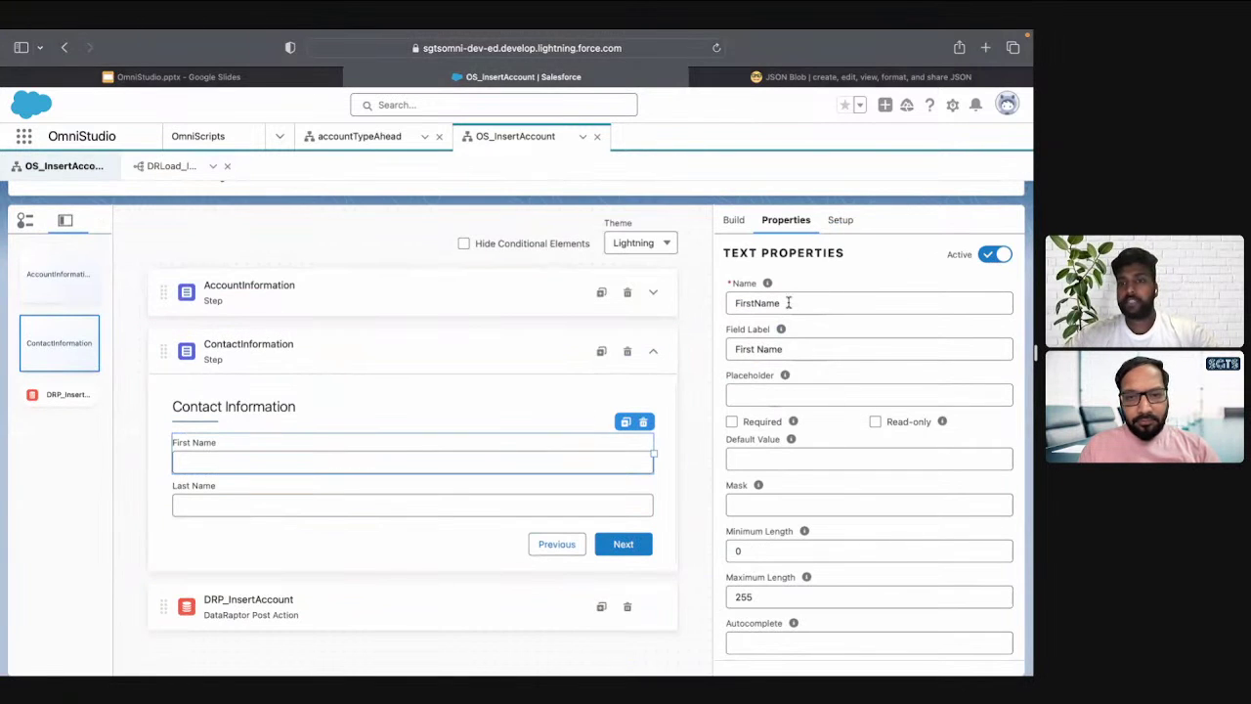
{"action": "left_click", "coordinate": [475, 508]}
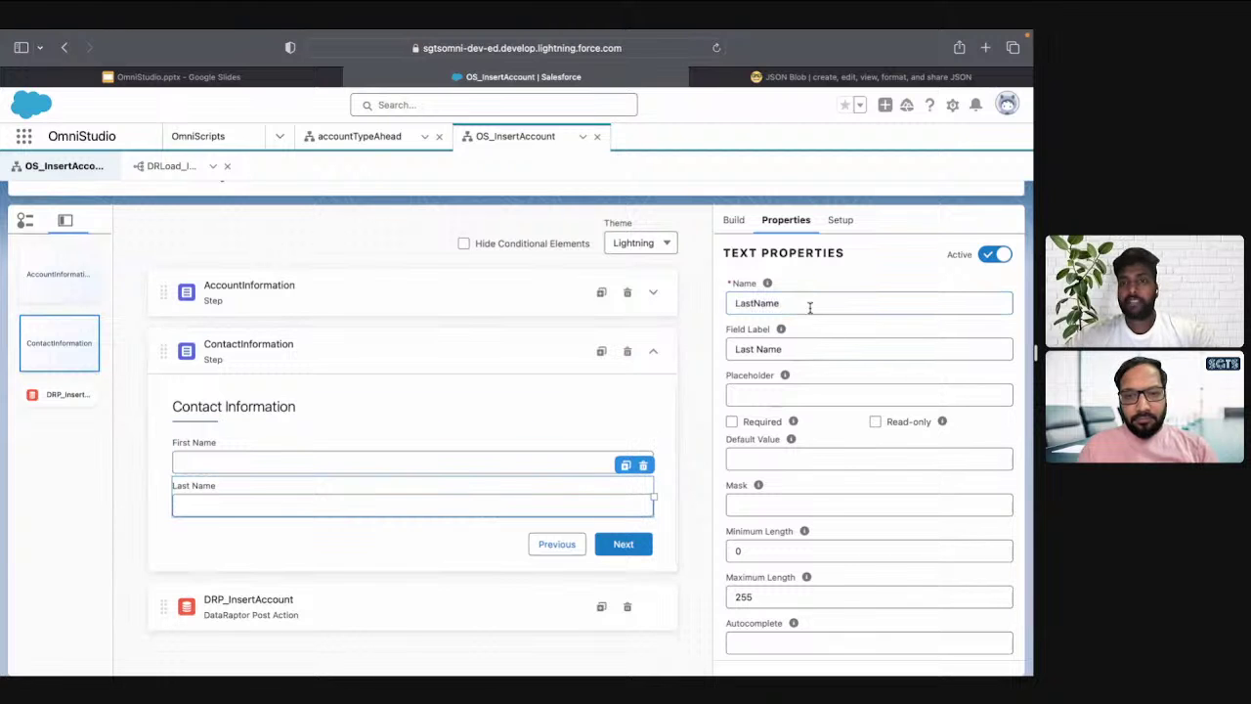
{"action": "double_click", "coordinate": [809, 306]}
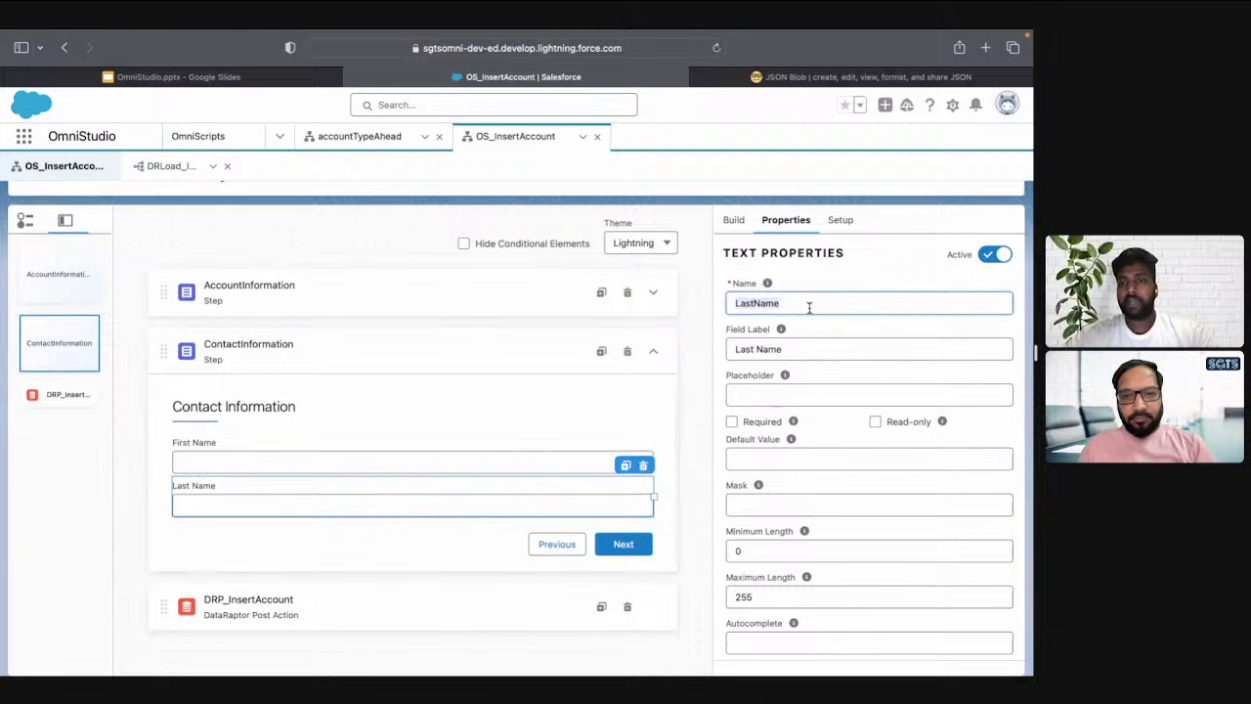
{"action": "left_click", "coordinate": [149, 168]}
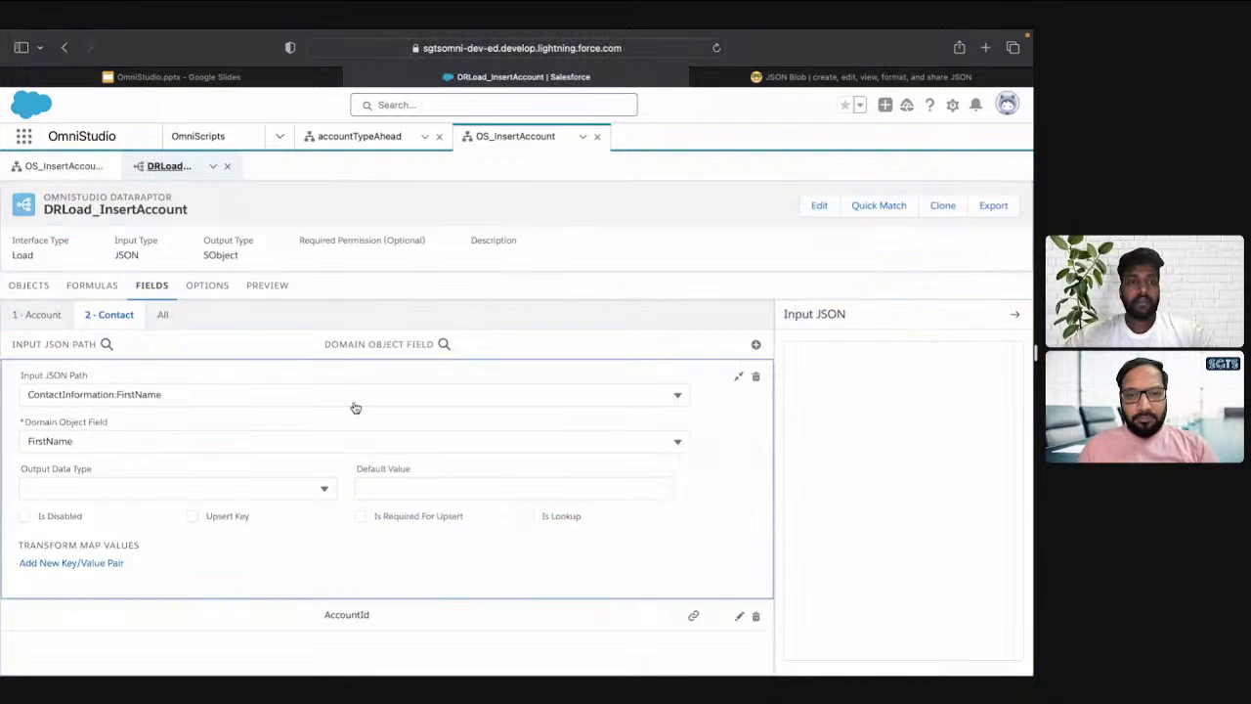
Add a Contact mapping from ContactInformation:LastName to the LastName field, then return to OS_InsertAccount
{"action": "left_click", "coordinate": [757, 348]}
{"action": "left_click", "coordinate": [215, 375]}
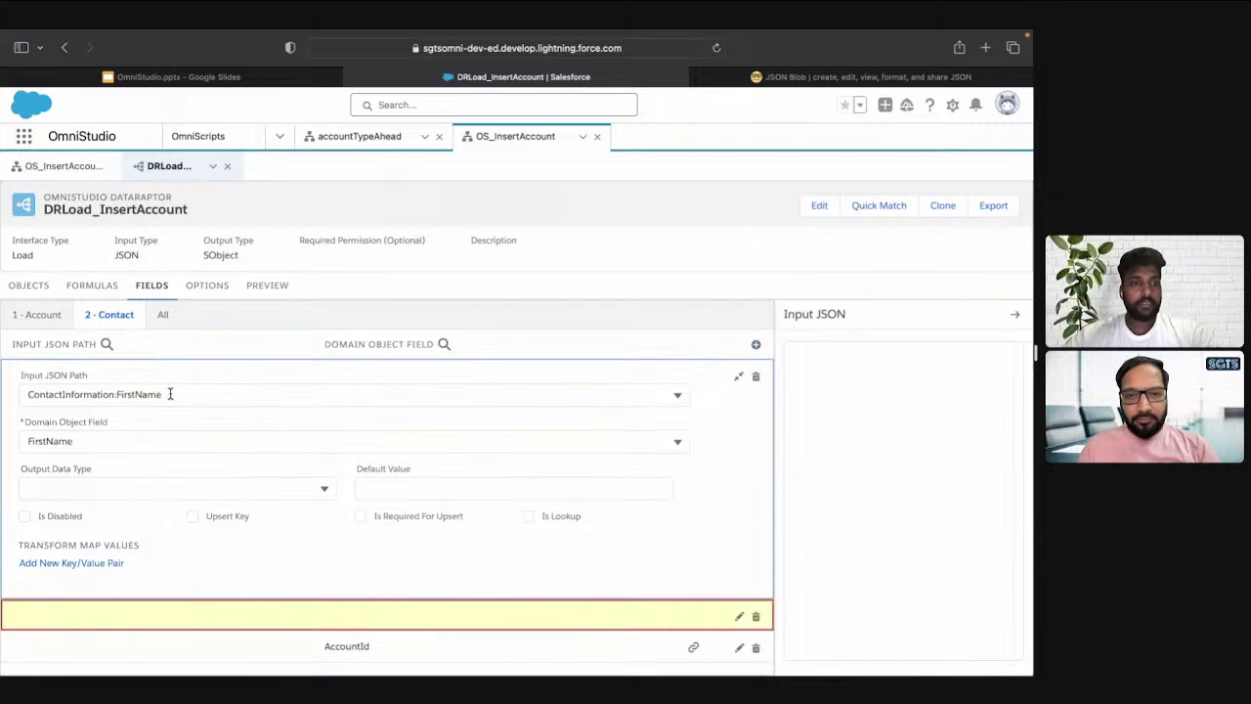
{"action": "left_click", "coordinate": [170, 394]}
{"action": "left_click", "coordinate": [185, 622]}
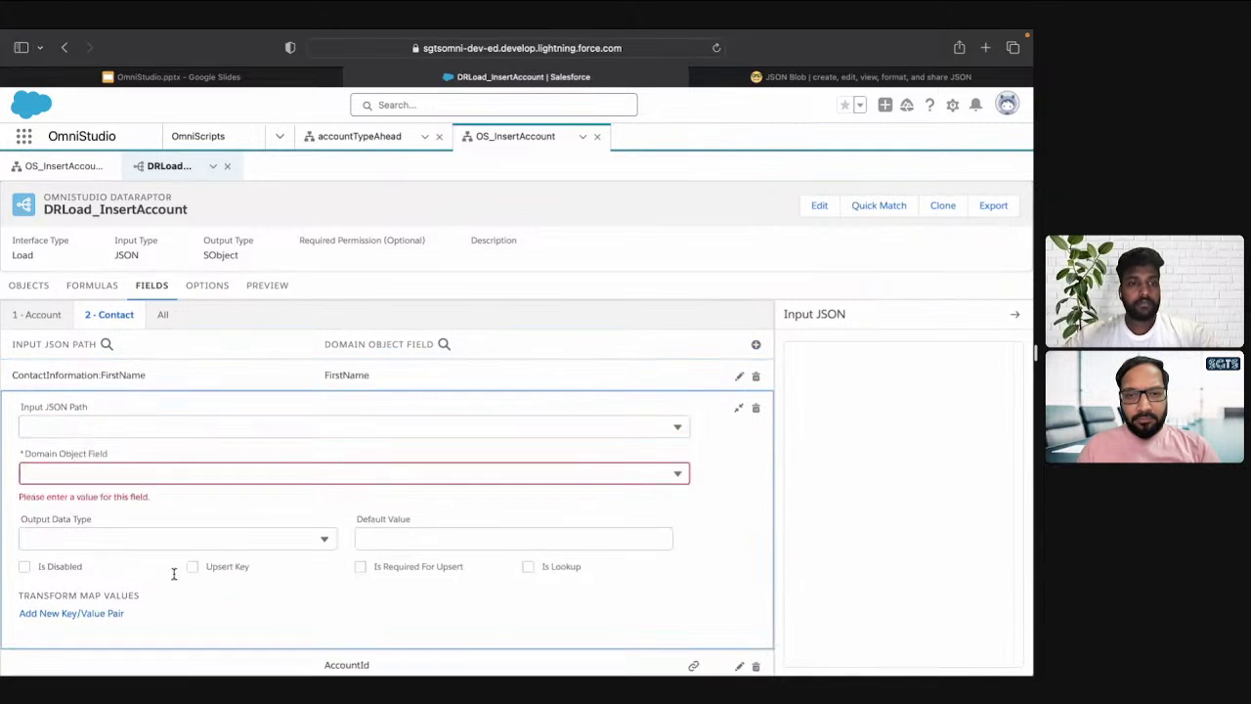
{"action": "left_click", "coordinate": [127, 422]}
{"action": "type", "text": "ContactInformation:FirstName"}
{"action": "key", "text": "BackSpace"}
{"action": "key", "text": "BackSpace"}
{"action": "key", "text": "BackSpace"}
{"action": "key", "text": "BackSpace"}
{"action": "key", "text": "BackSpace"}
{"action": "key", "text": "BackSpace"}
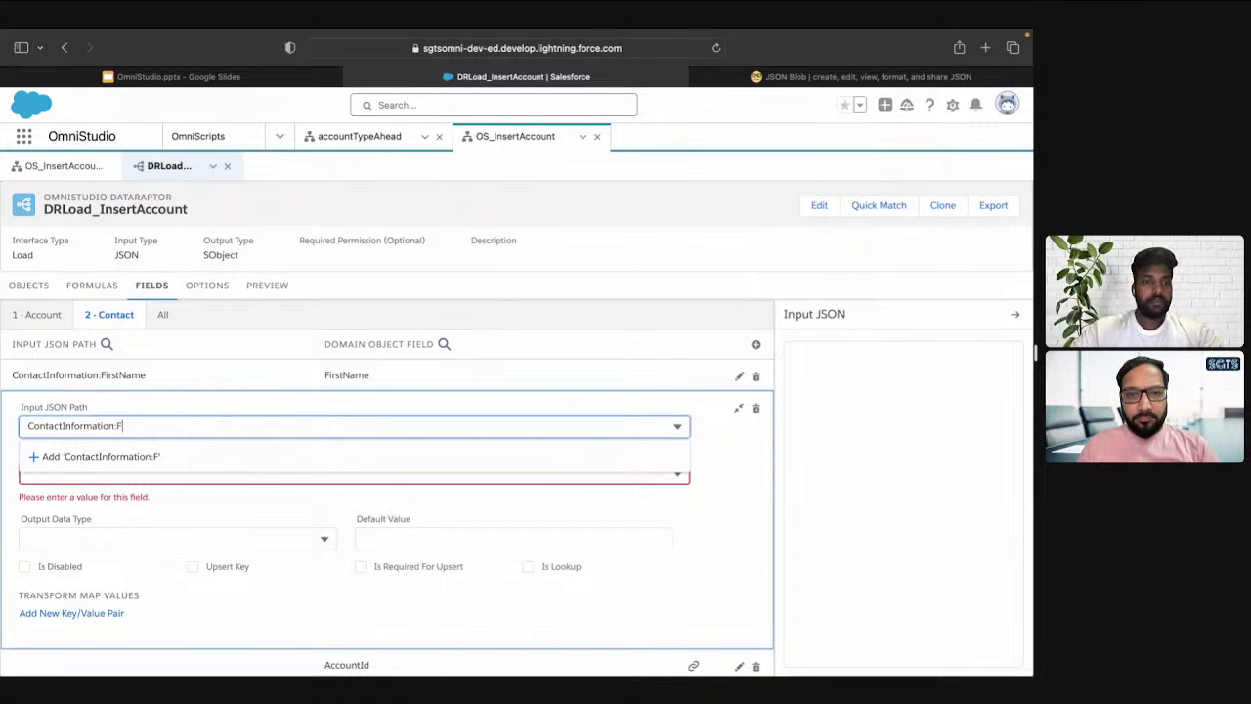
{"action": "type", "text": "LastName"}
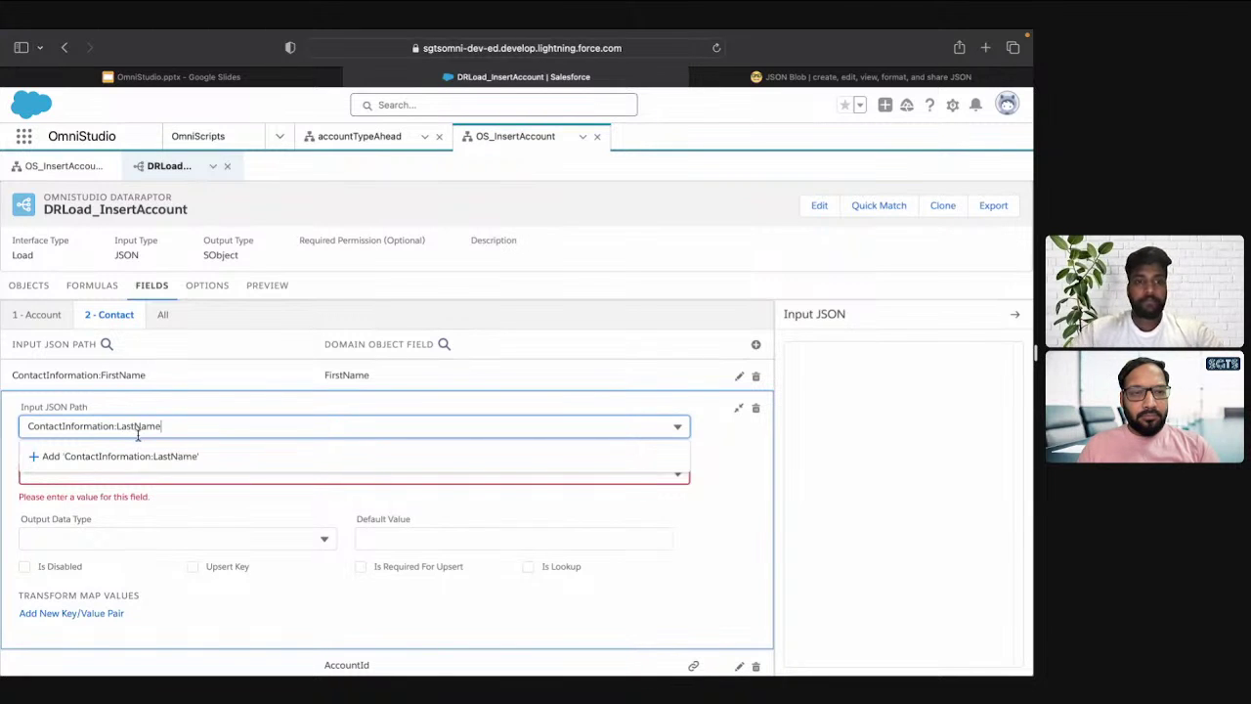
{"action": "left_click", "coordinate": [148, 454]}
{"action": "left_click", "coordinate": [147, 454]}
{"action": "type", "text": "Last"}
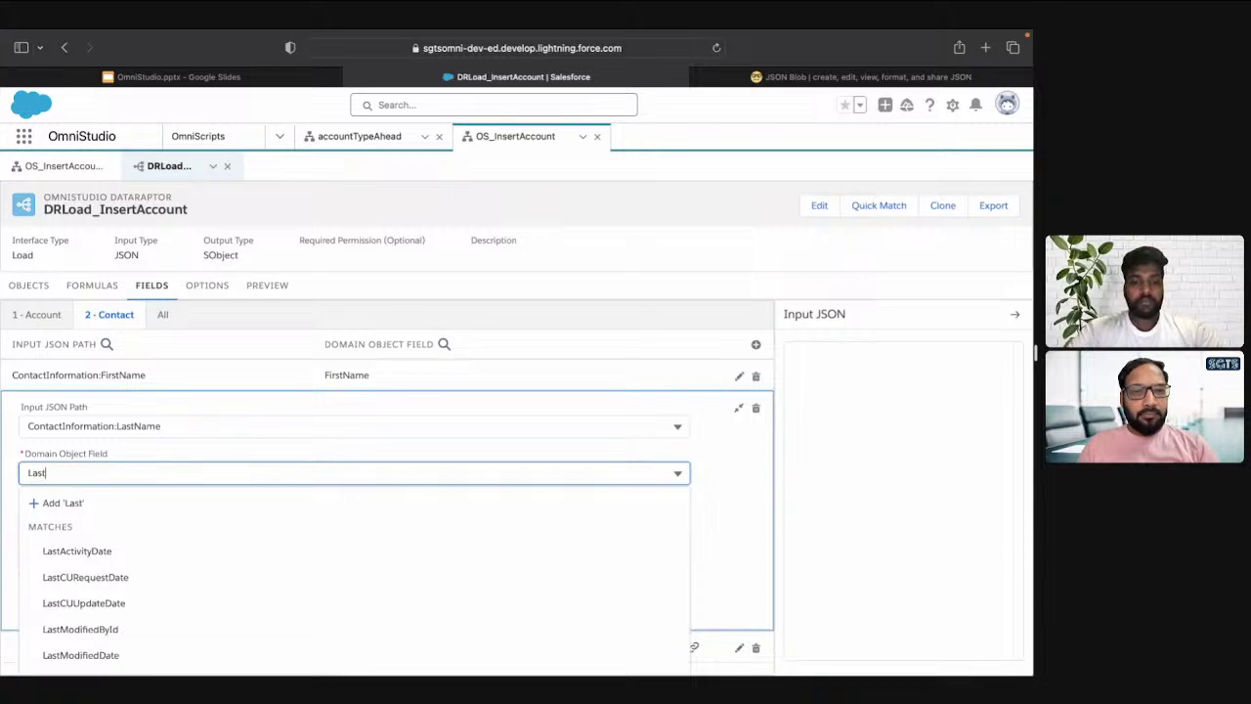
{"action": "type", "text": "Name"}
{"action": "left_click", "coordinate": [147, 521]}
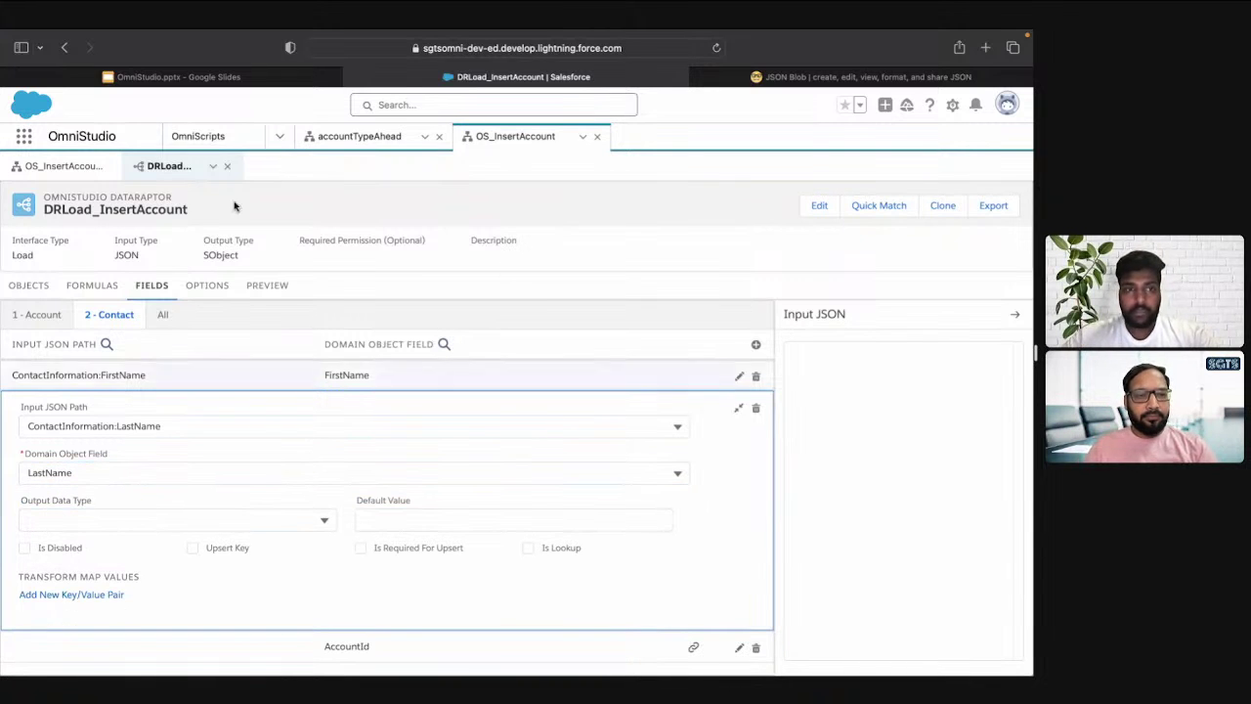
{"action": "left_click", "coordinate": [67, 168]}
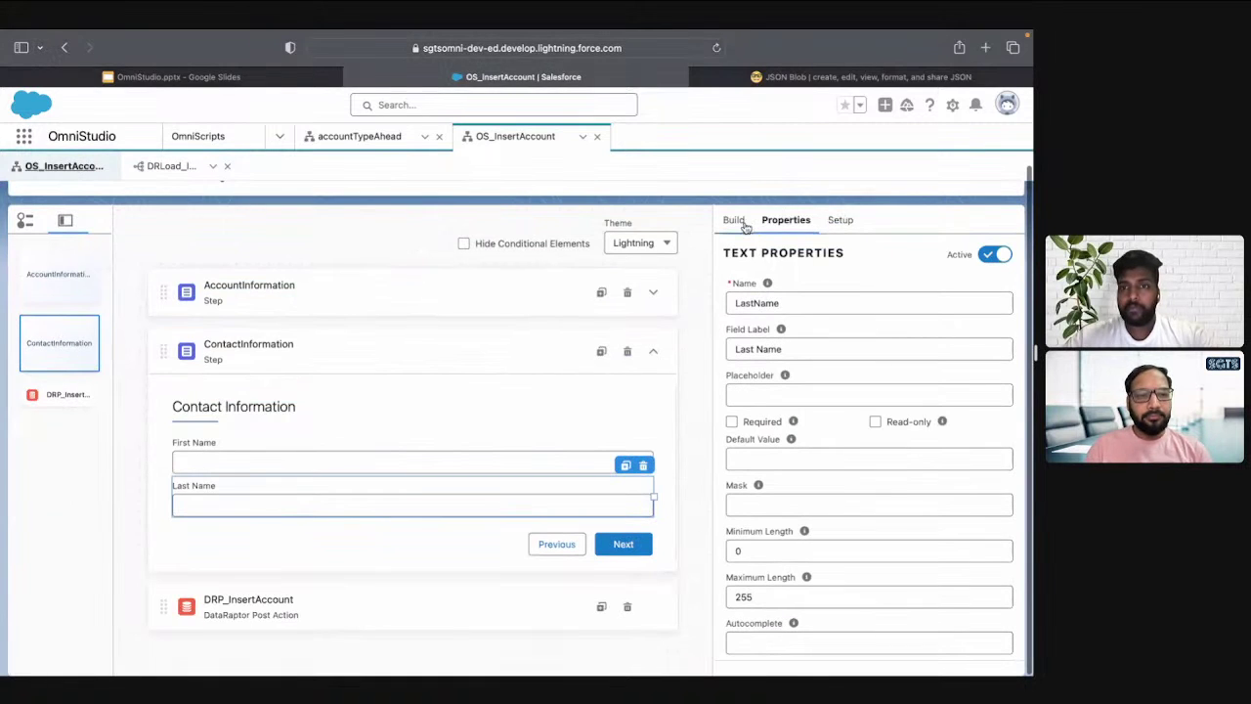
Preview OS_InsertAccount with account name SGTS OS2 and Active set to Yes, then continue
{"action": "left_click", "coordinate": [740, 213]}
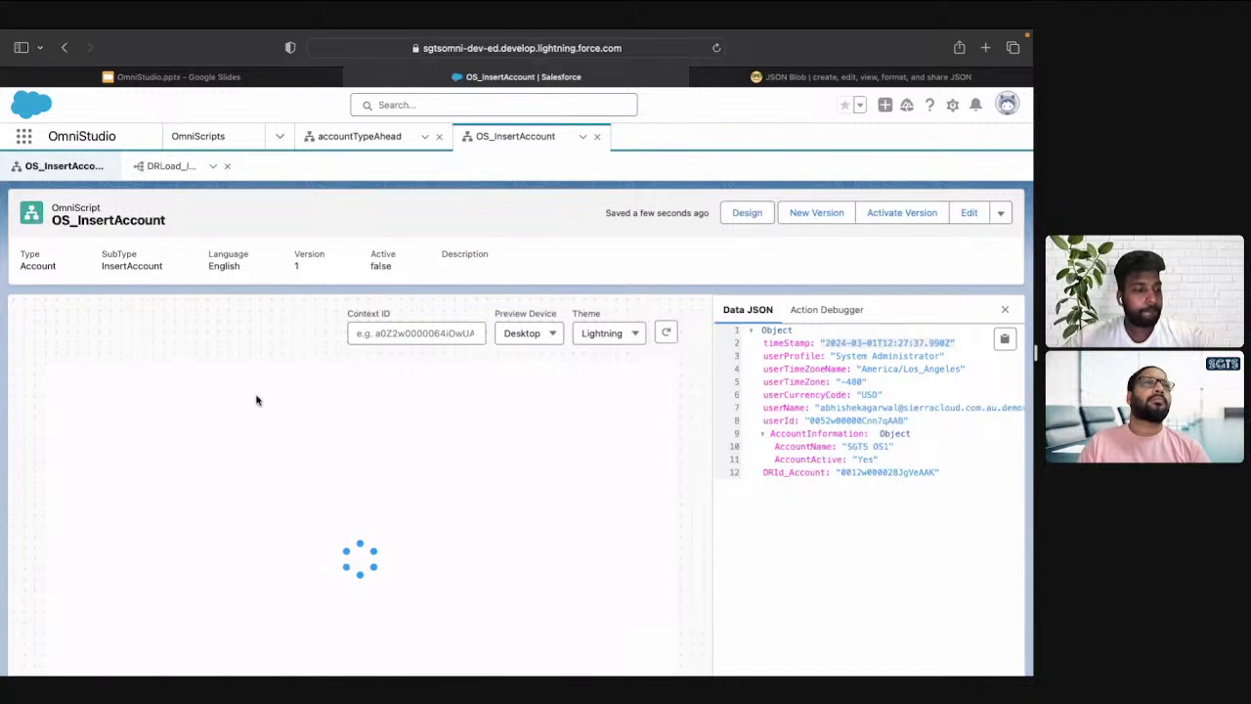
{"action": "scroll", "coordinate": [208, 432], "scroll_direction": "down", "scroll_amount": 2}
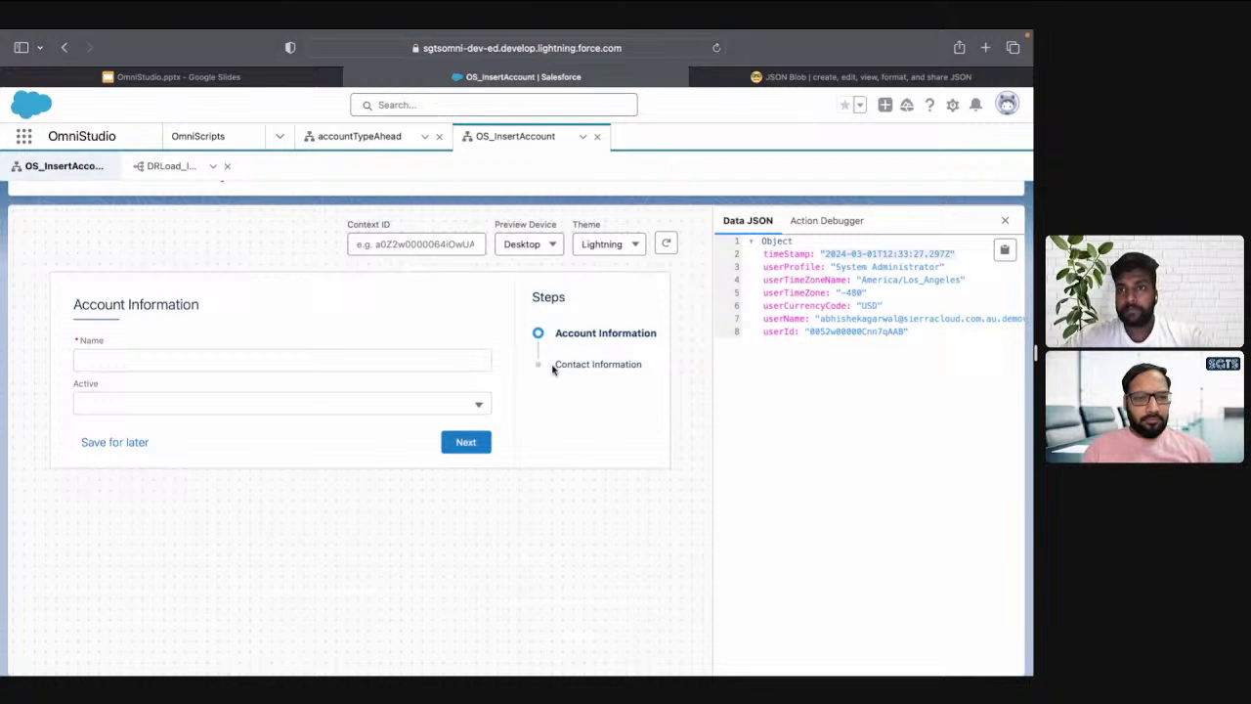
{"action": "left_click", "coordinate": [206, 356]}
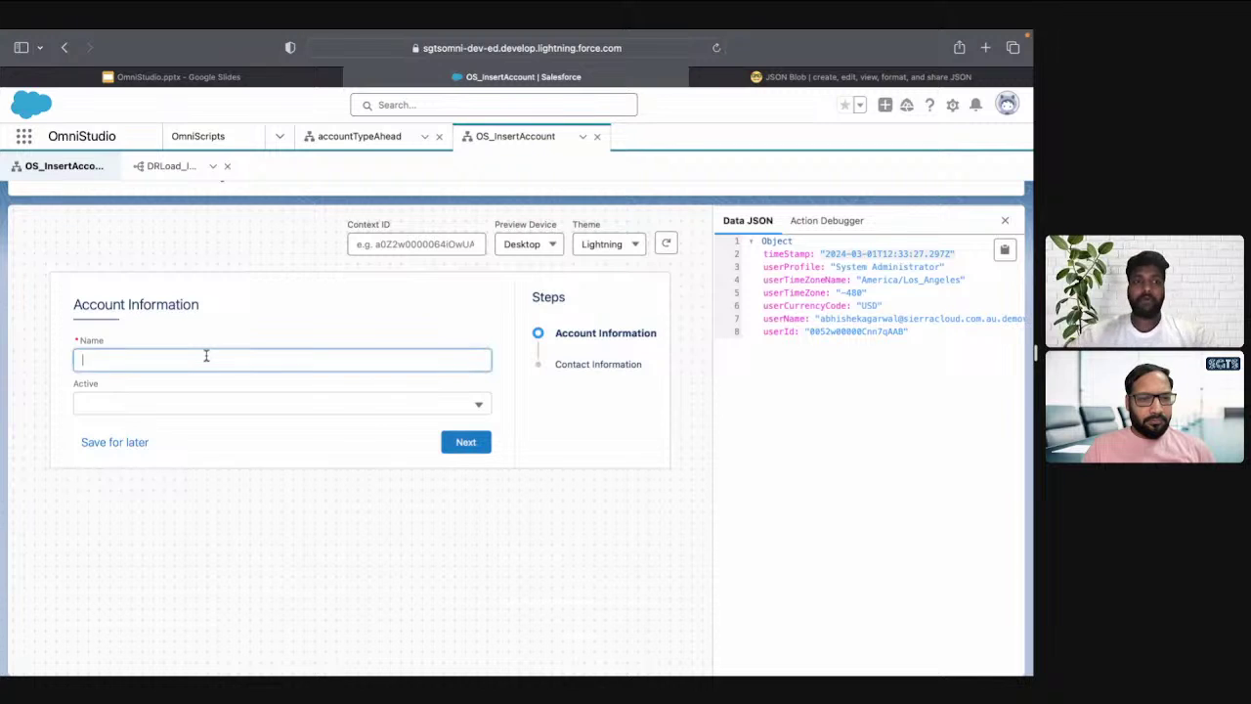
{"action": "type", "text": "SGTS OS2"}
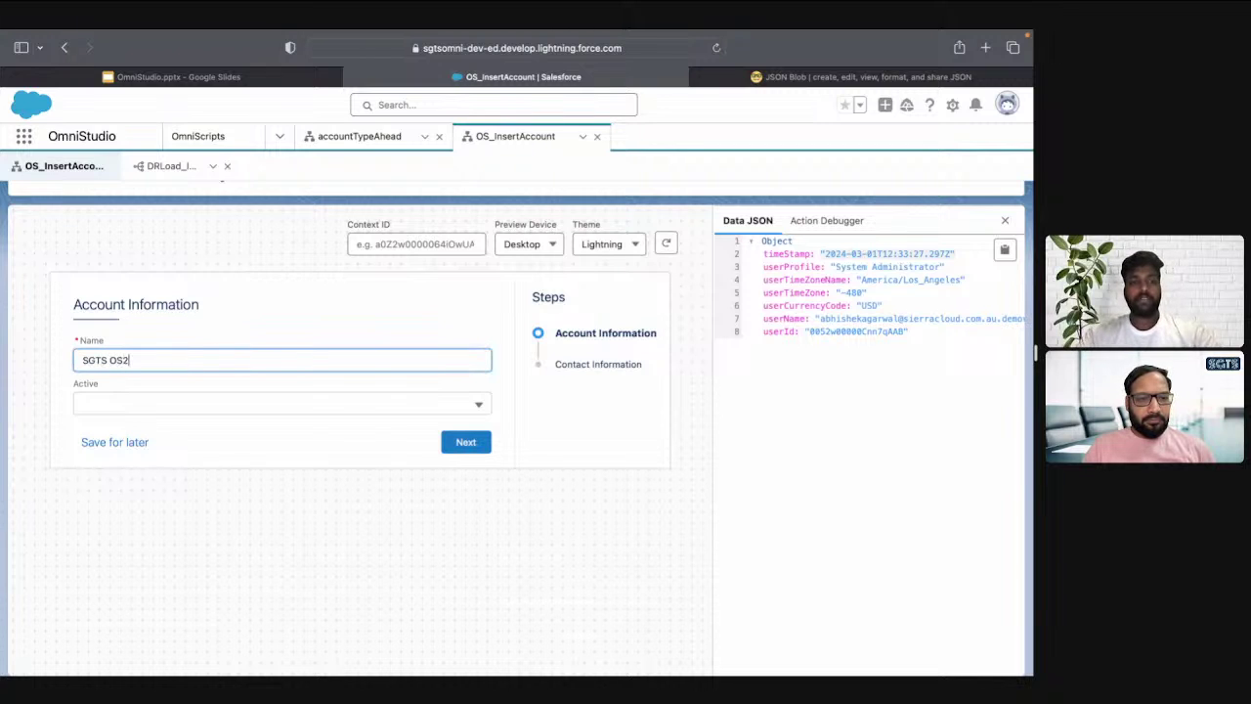
{"action": "key", "text": "Tab"}
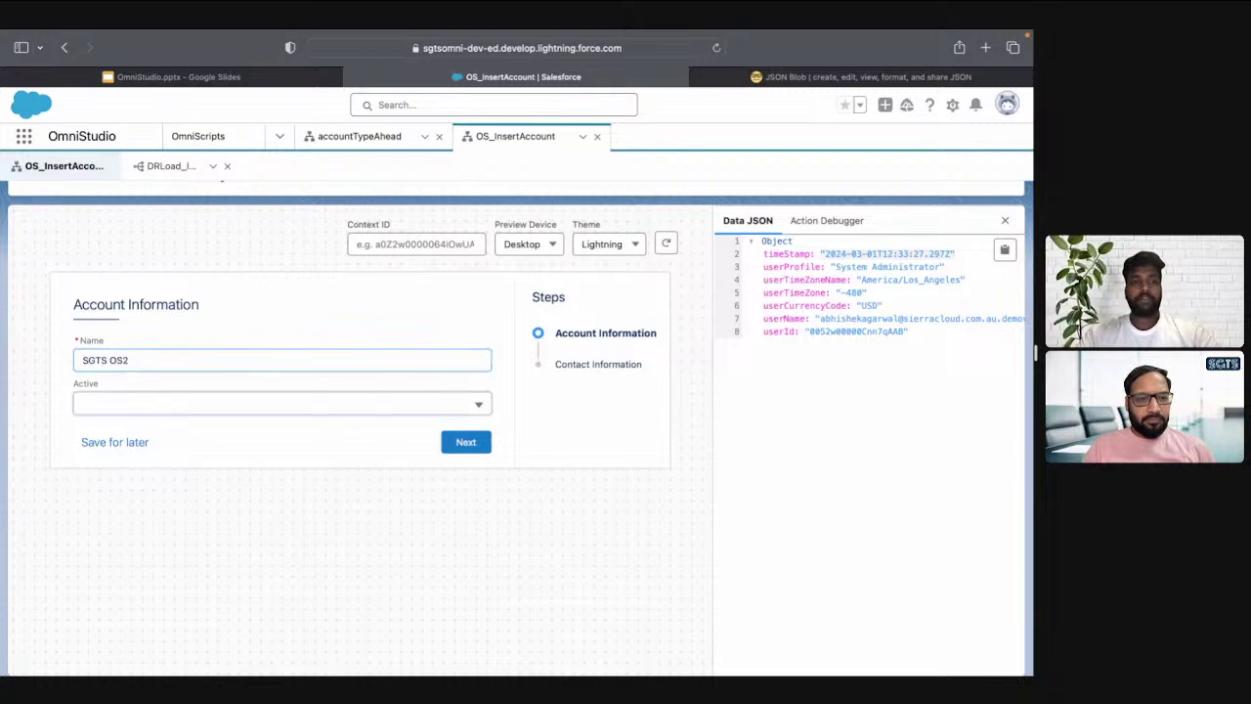
{"action": "left_click", "coordinate": [152, 412]}
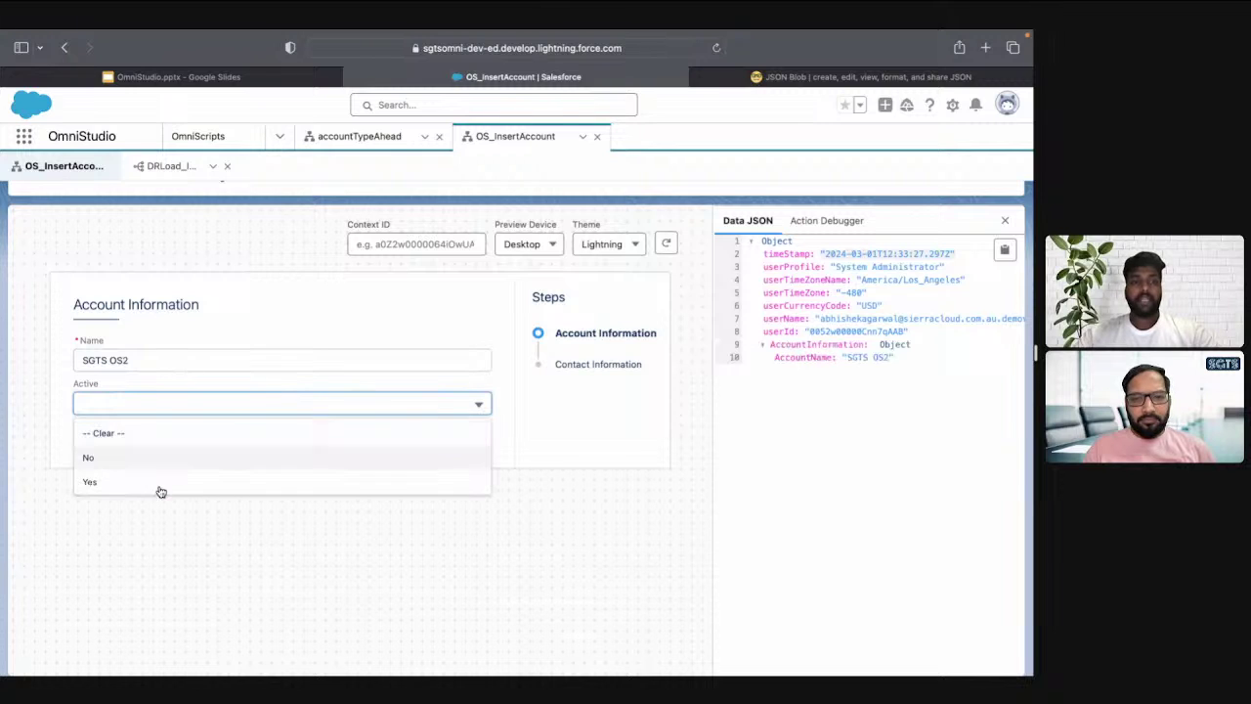
{"action": "left_click", "coordinate": [159, 489]}
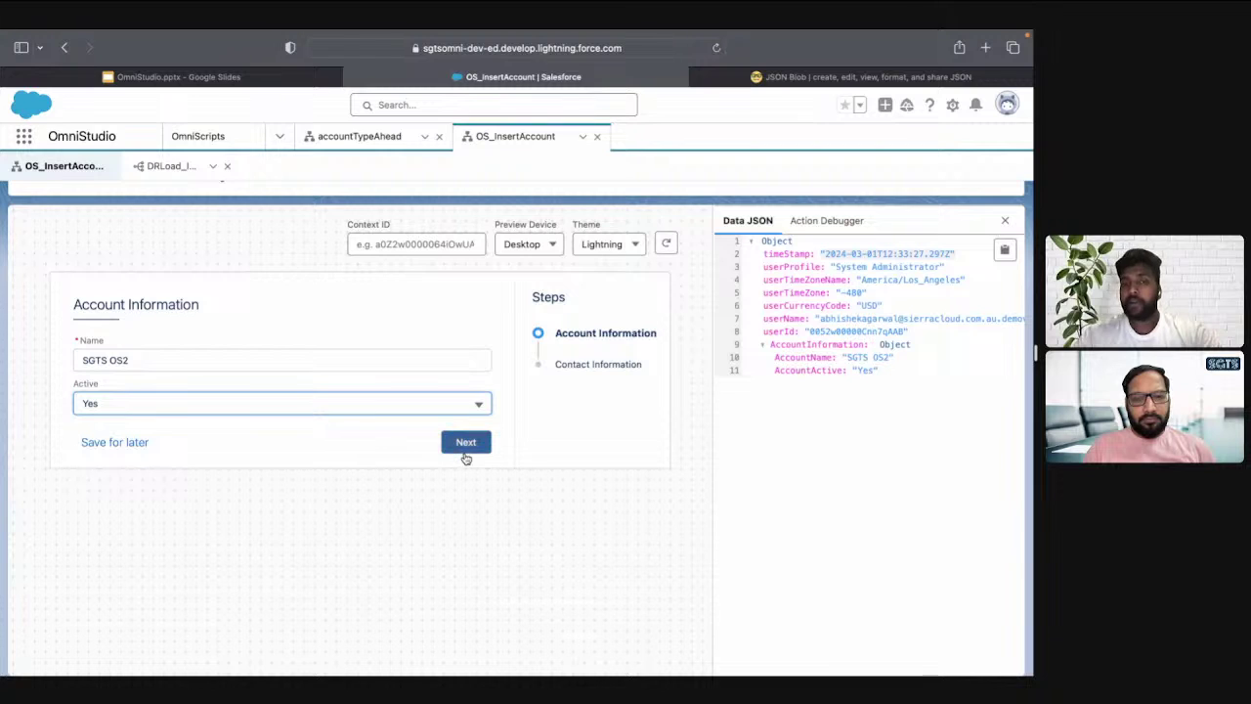
{"action": "left_click", "coordinate": [464, 444]}
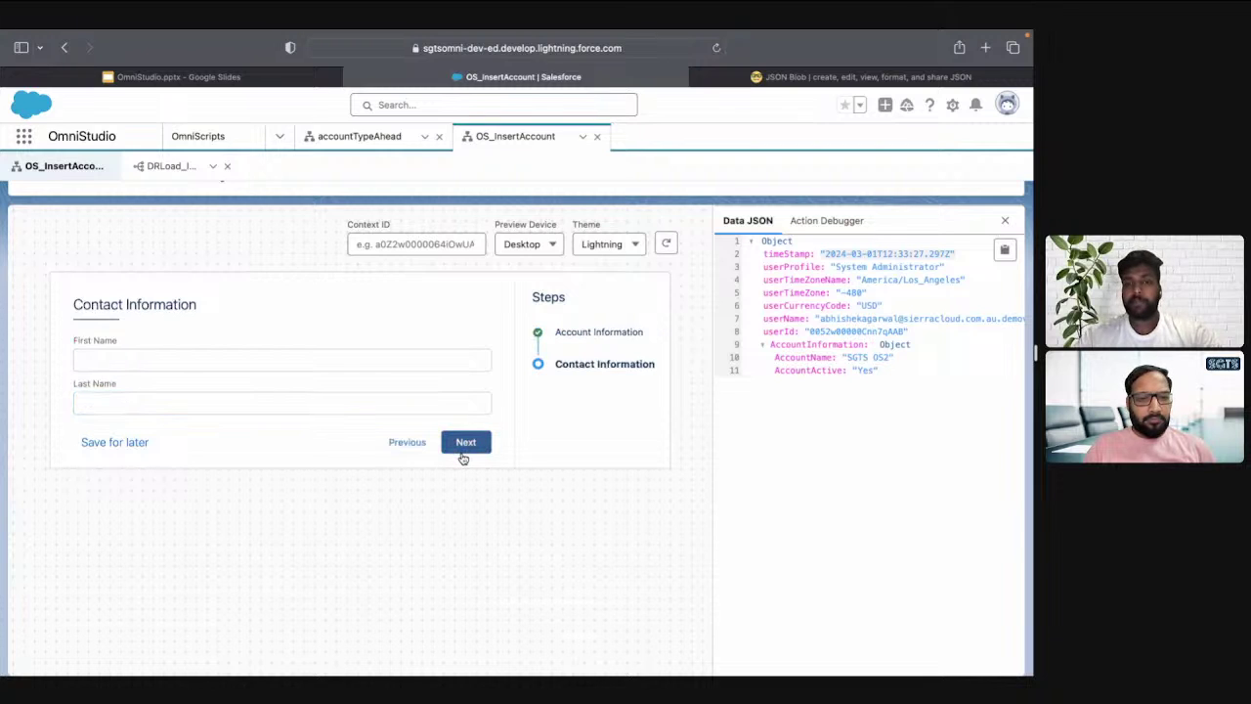
Enter the contact's first name and last name in the Contact Information step
{"action": "left_click", "coordinate": [197, 354]}
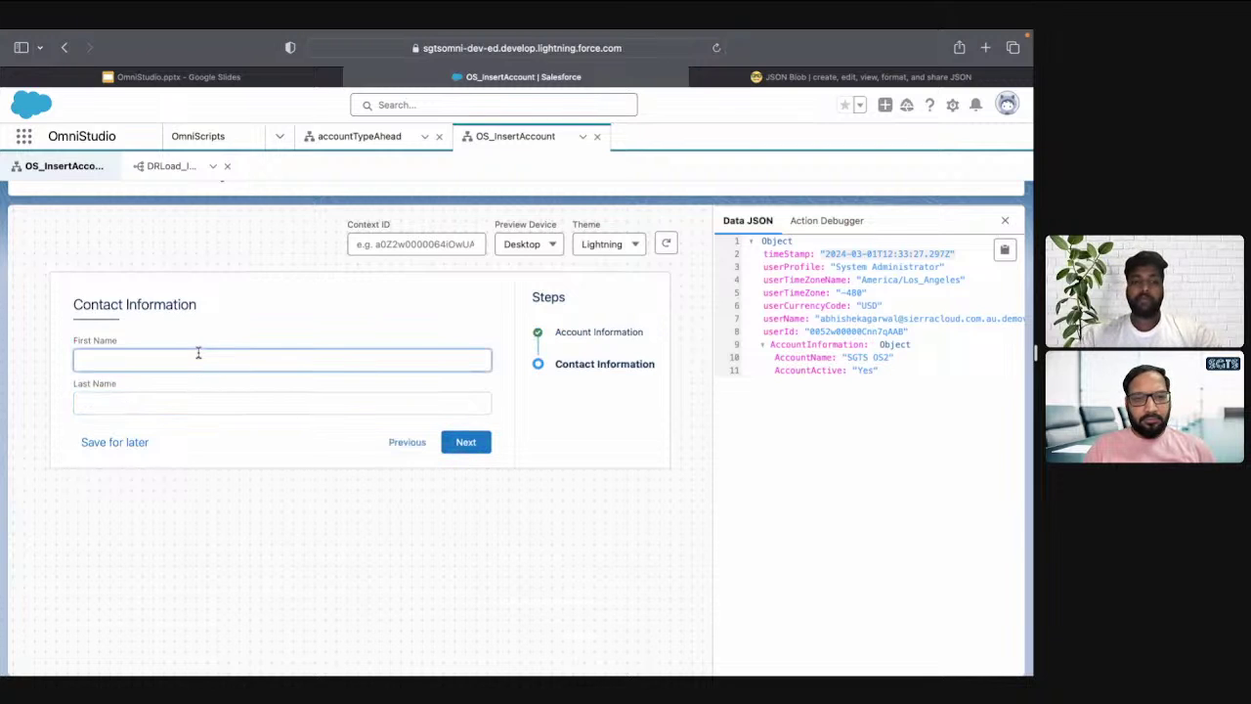
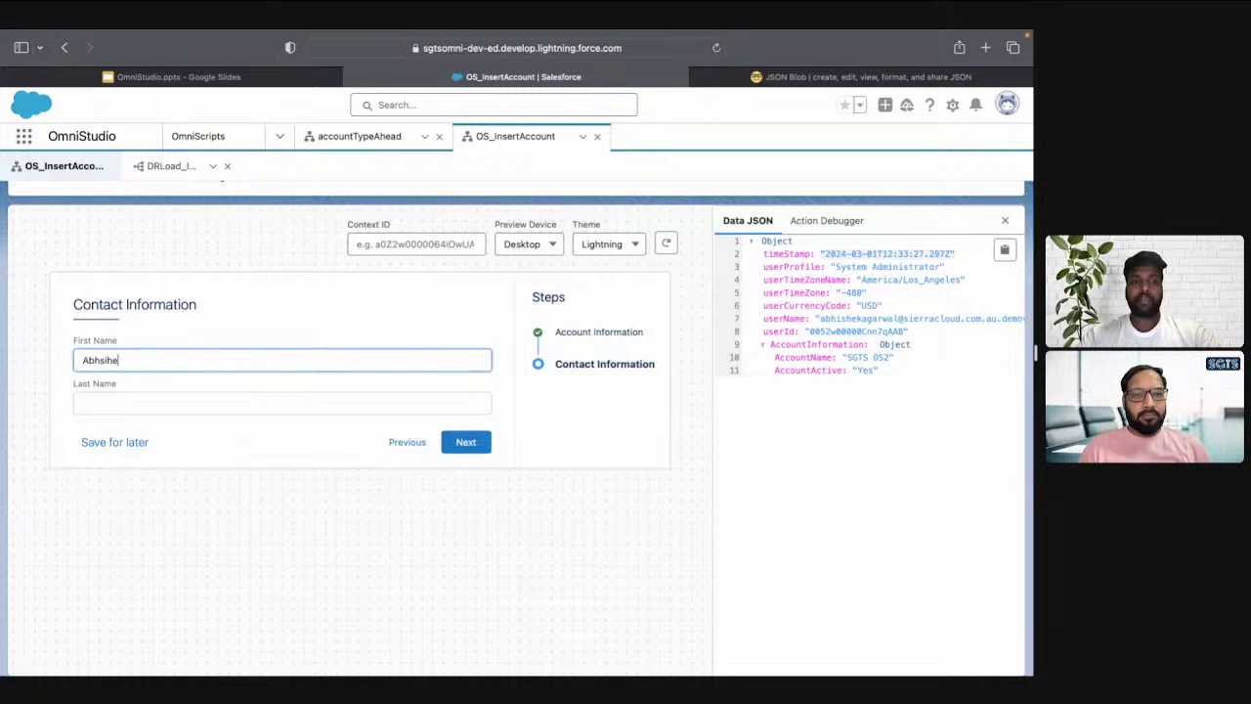
{"action": "key", "text": "Tab"}
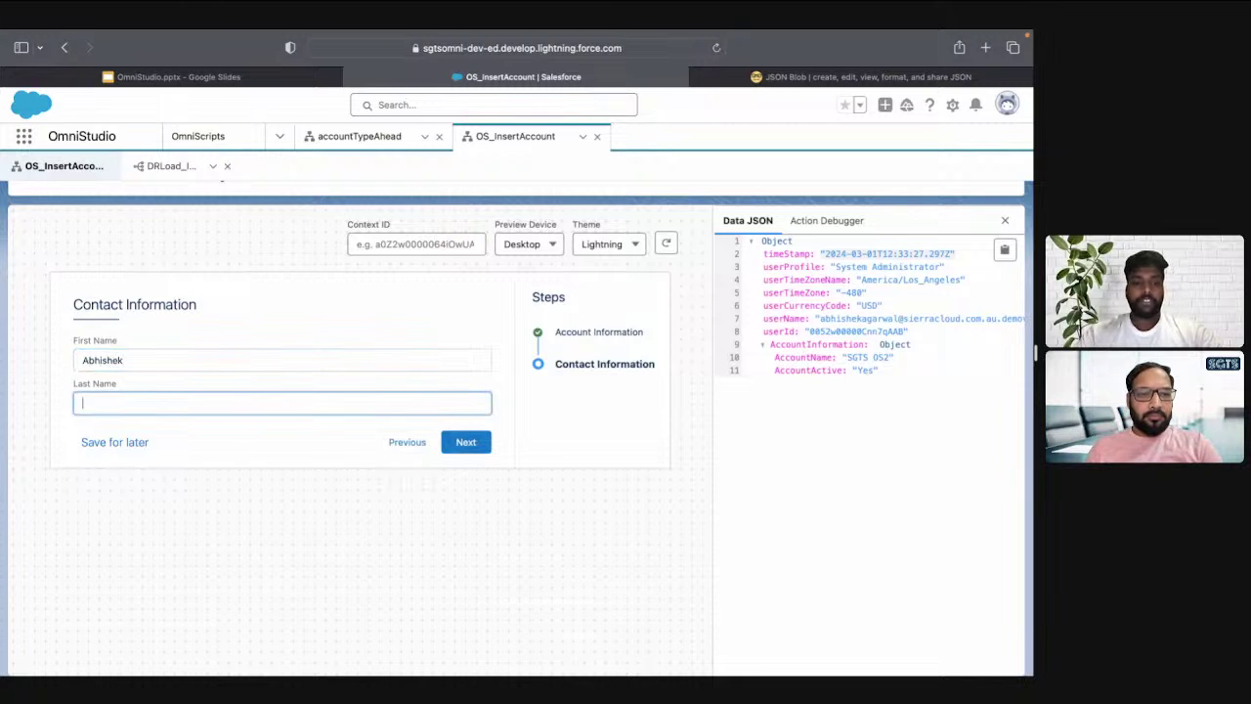
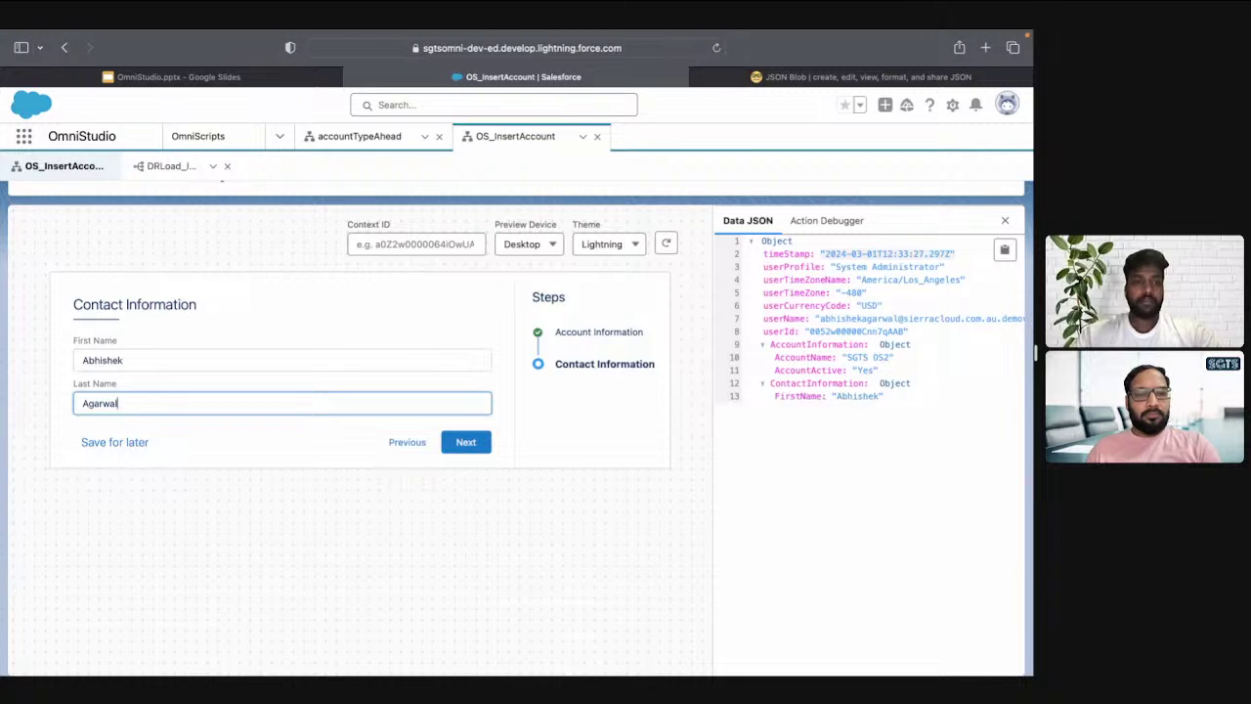
{"action": "left_click", "coordinate": [317, 434]}
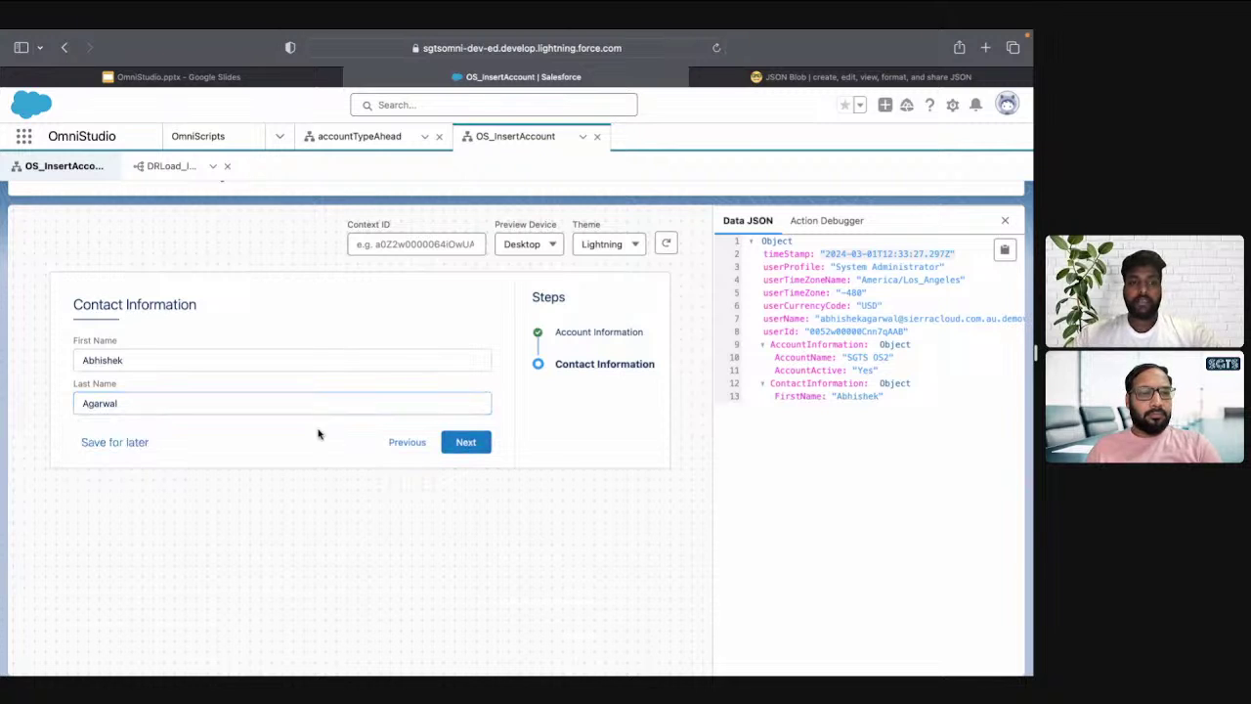
Review the Action Debugger and Data JSON, then submit the step to save both records
{"action": "left_click", "coordinate": [826, 222]}
{"action": "left_click", "coordinate": [747, 226]}
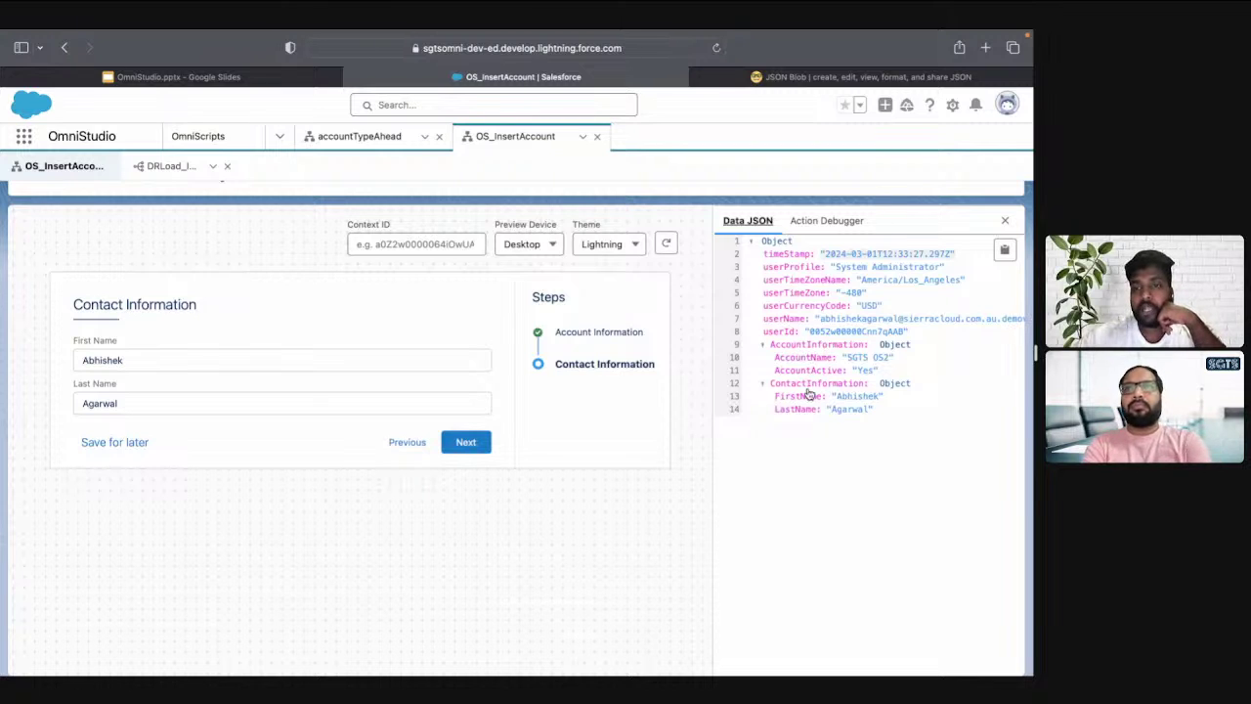
{"action": "left_click", "coordinate": [465, 443]}
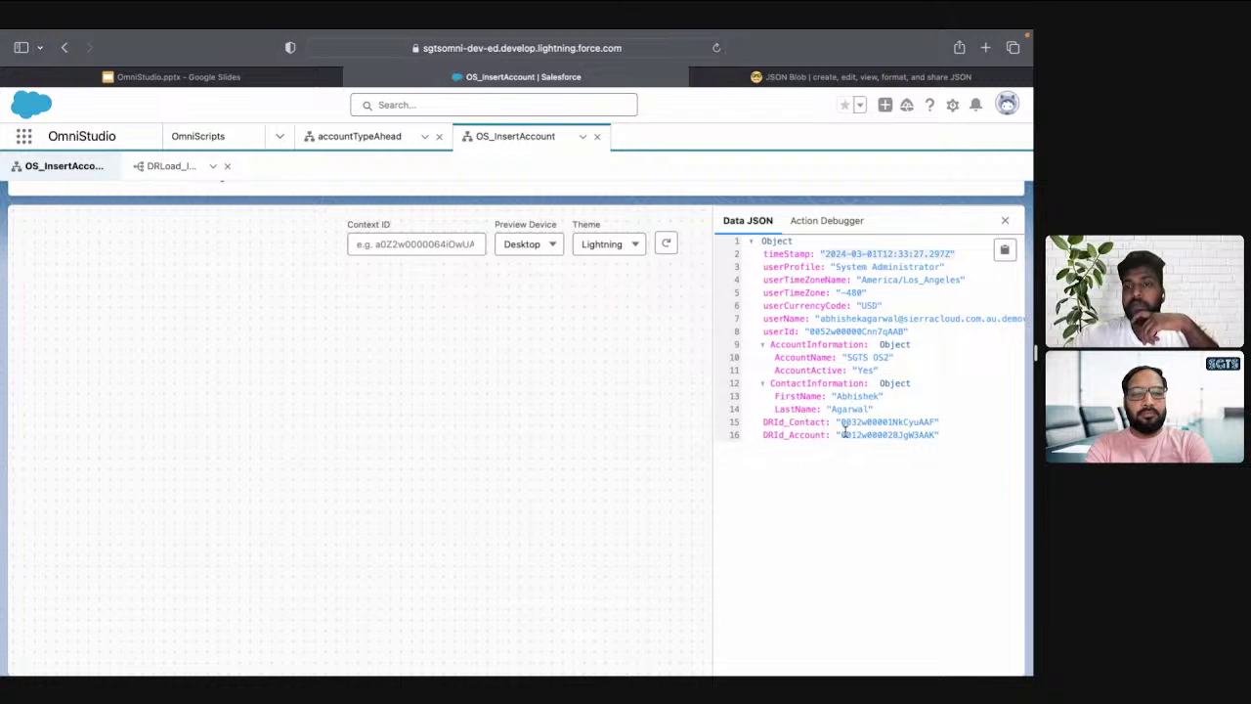
Open the SGTS OS2 account from the Accounts list to verify its one linked contact
{"action": "left_click", "coordinate": [279, 139]}
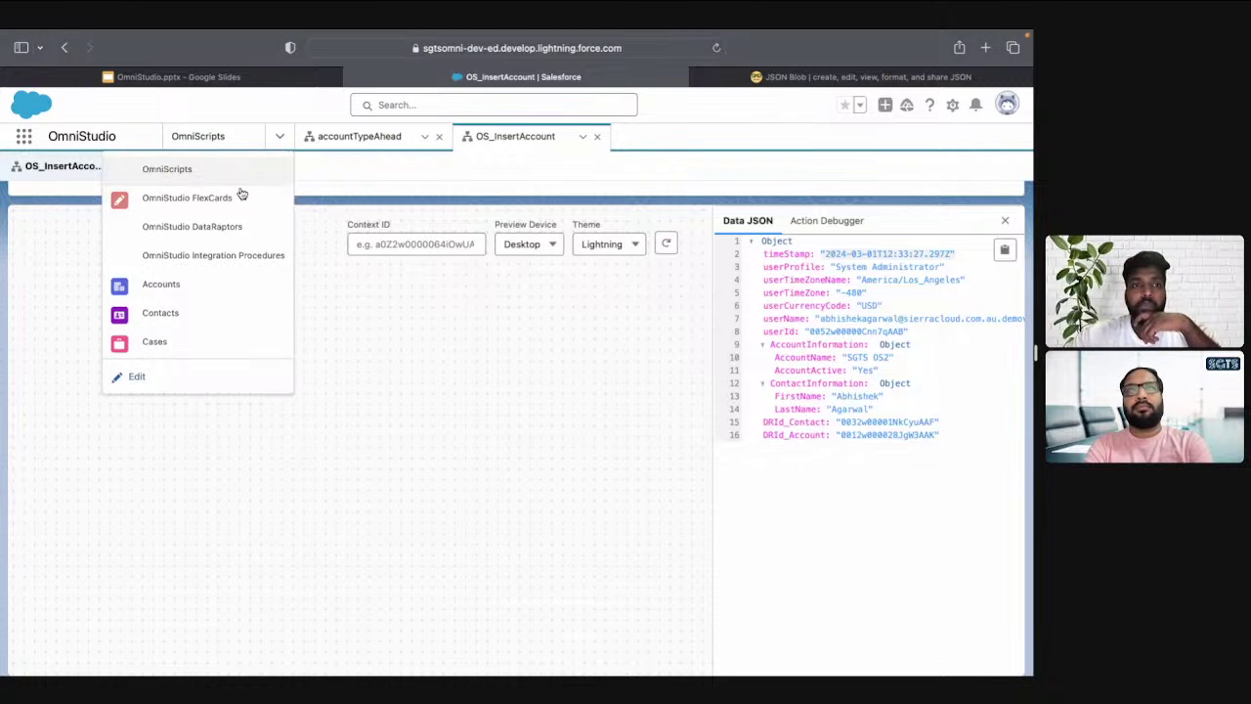
{"action": "left_click", "coordinate": [204, 288]}
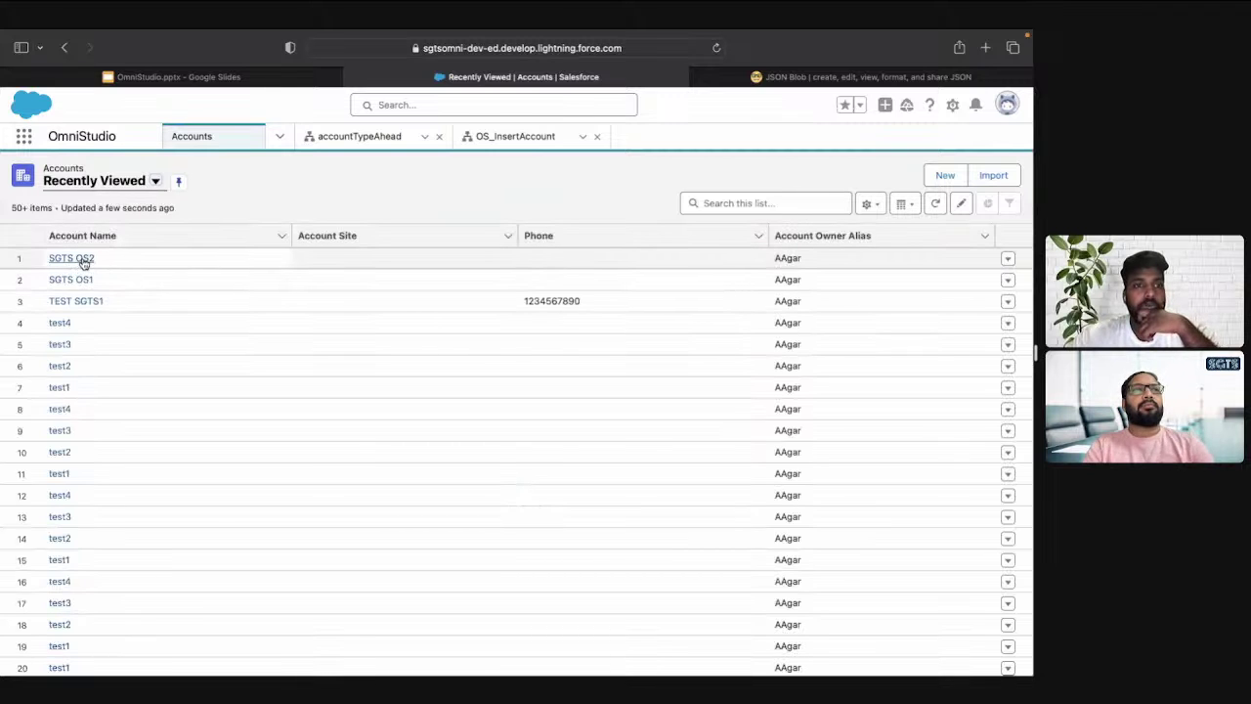
{"action": "left_click", "coordinate": [80, 265]}
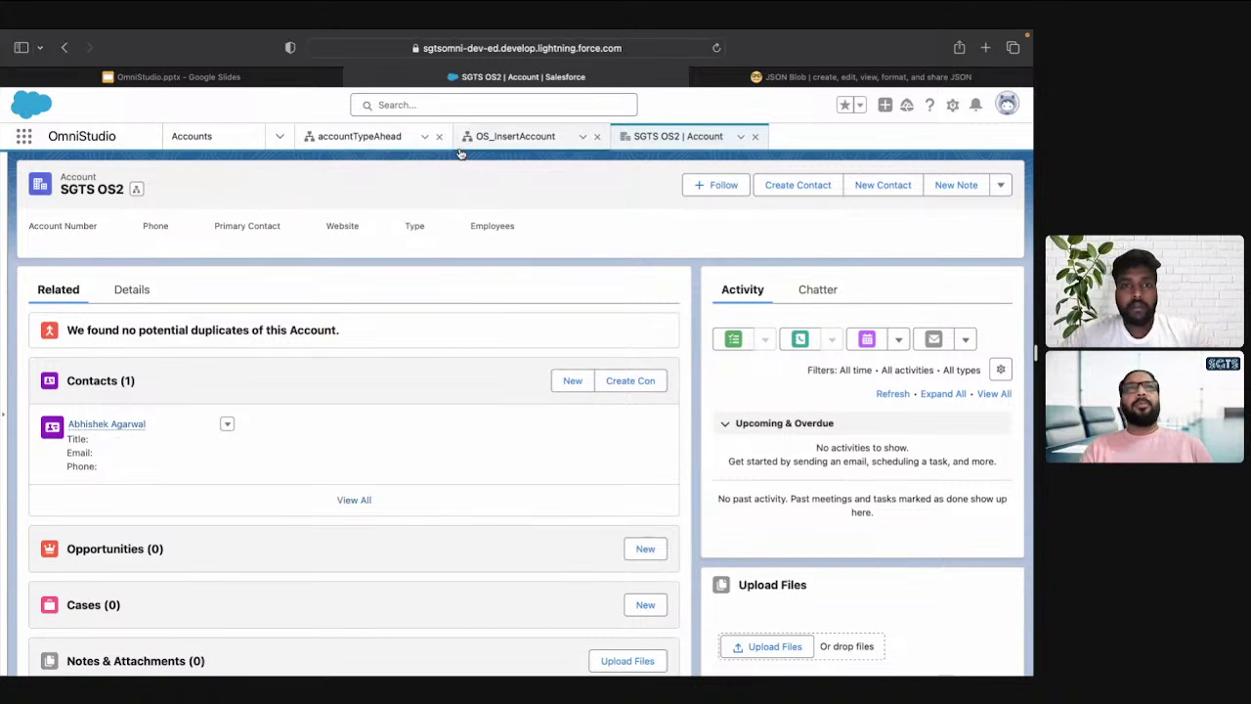
{"action": "left_click", "coordinate": [491, 143]}
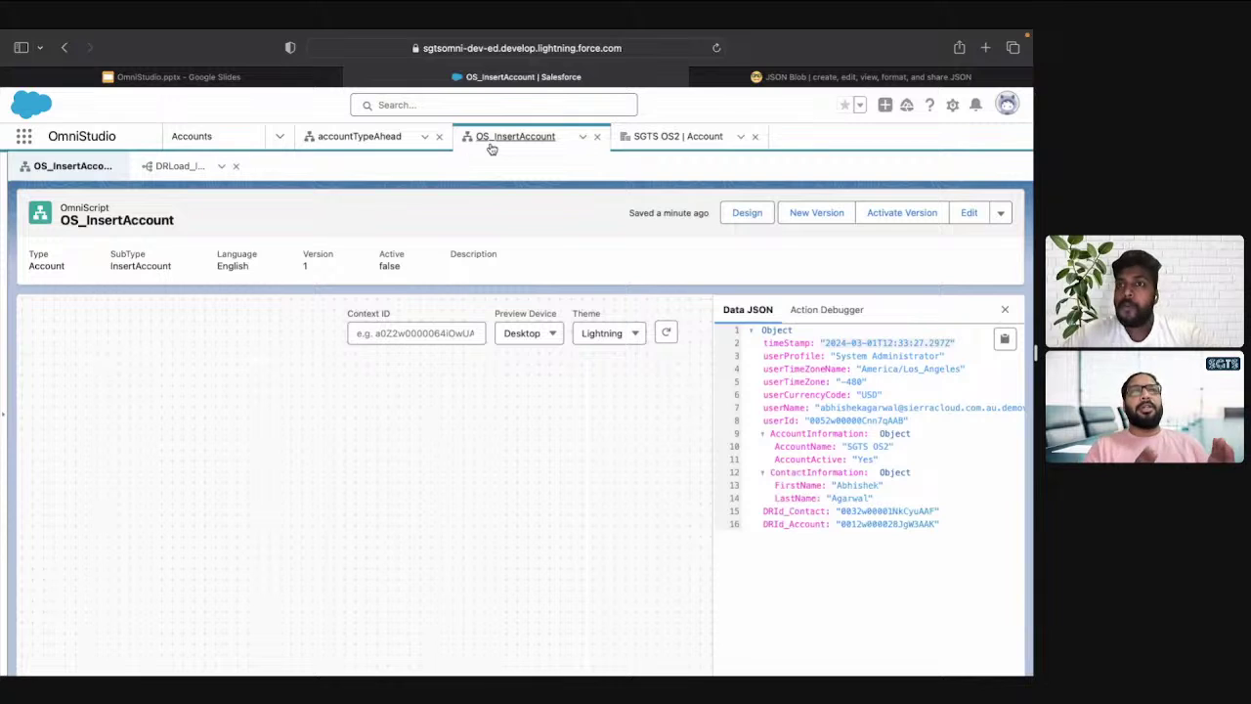
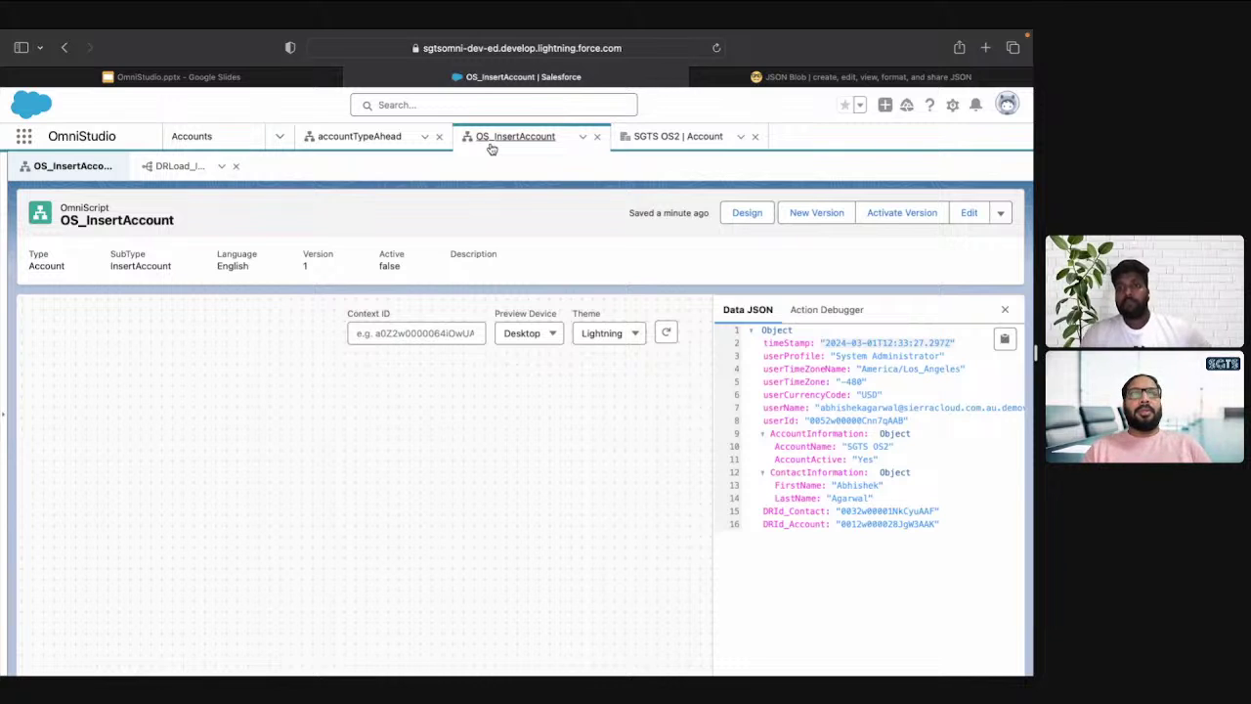
Return OS_InsertAccount to design mode, collapse ContactInformation, and expand the Groups section of the Build palette
{"action": "left_click", "coordinate": [748, 217]}
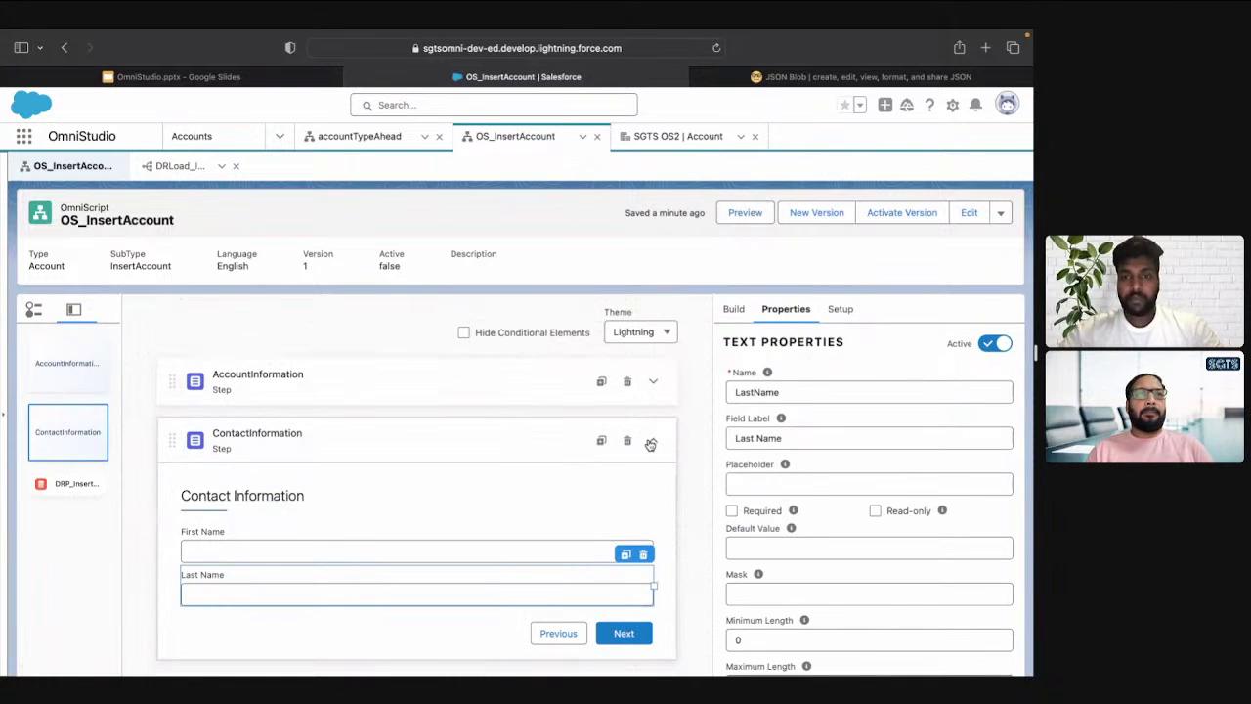
{"action": "left_click", "coordinate": [650, 444]}
{"action": "left_click", "coordinate": [738, 310]}
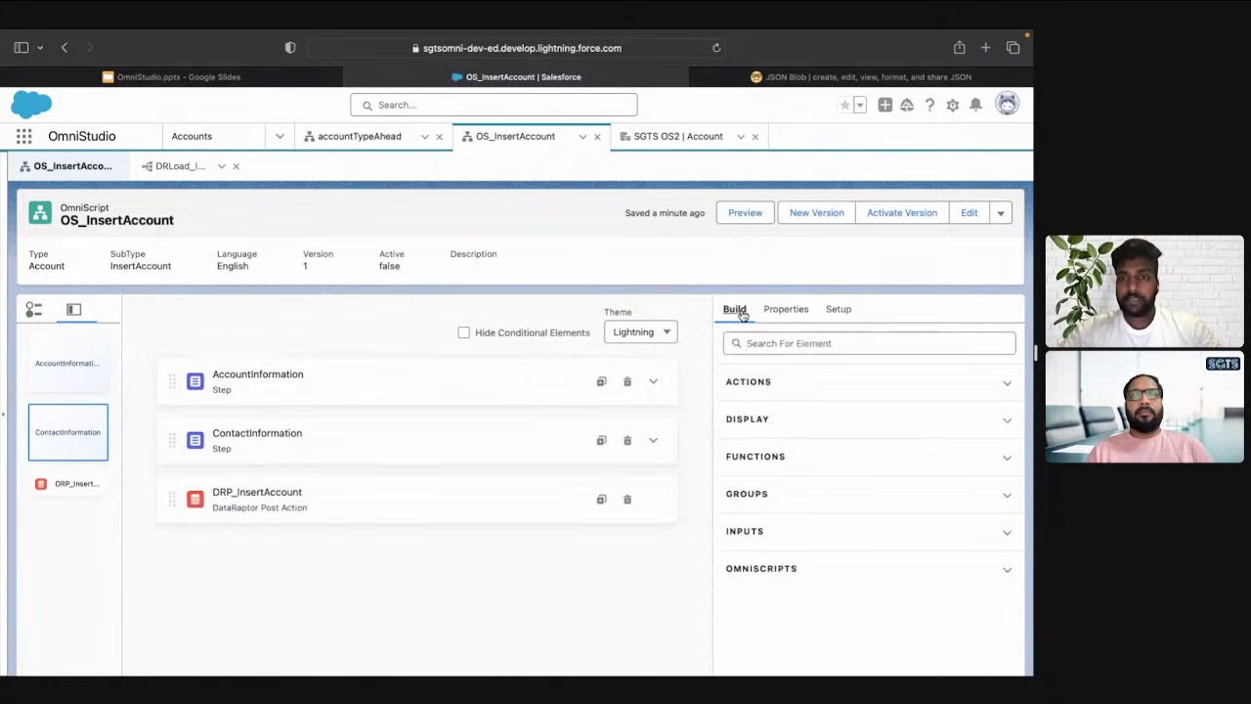
{"action": "left_click", "coordinate": [764, 458]}
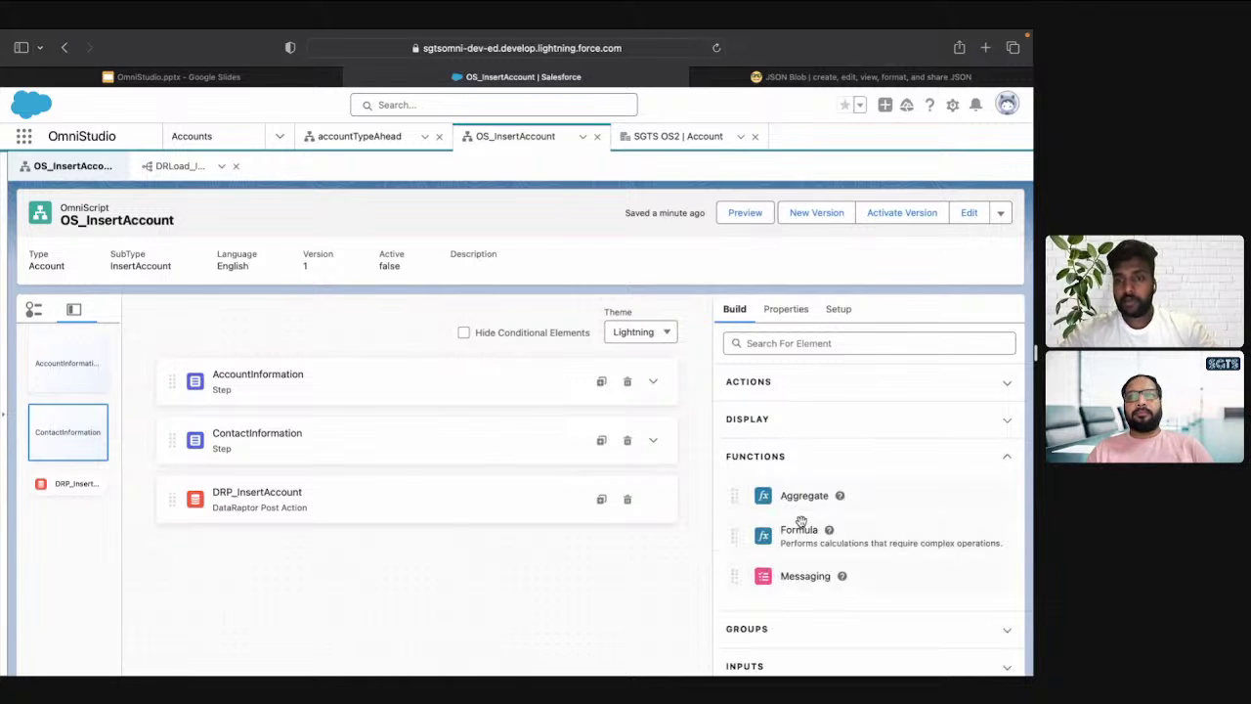
{"action": "left_click", "coordinate": [777, 459]}
{"action": "left_click", "coordinate": [776, 495]}
{"action": "scroll", "coordinate": [778, 497], "scroll_direction": "down", "scroll_amount": 2}
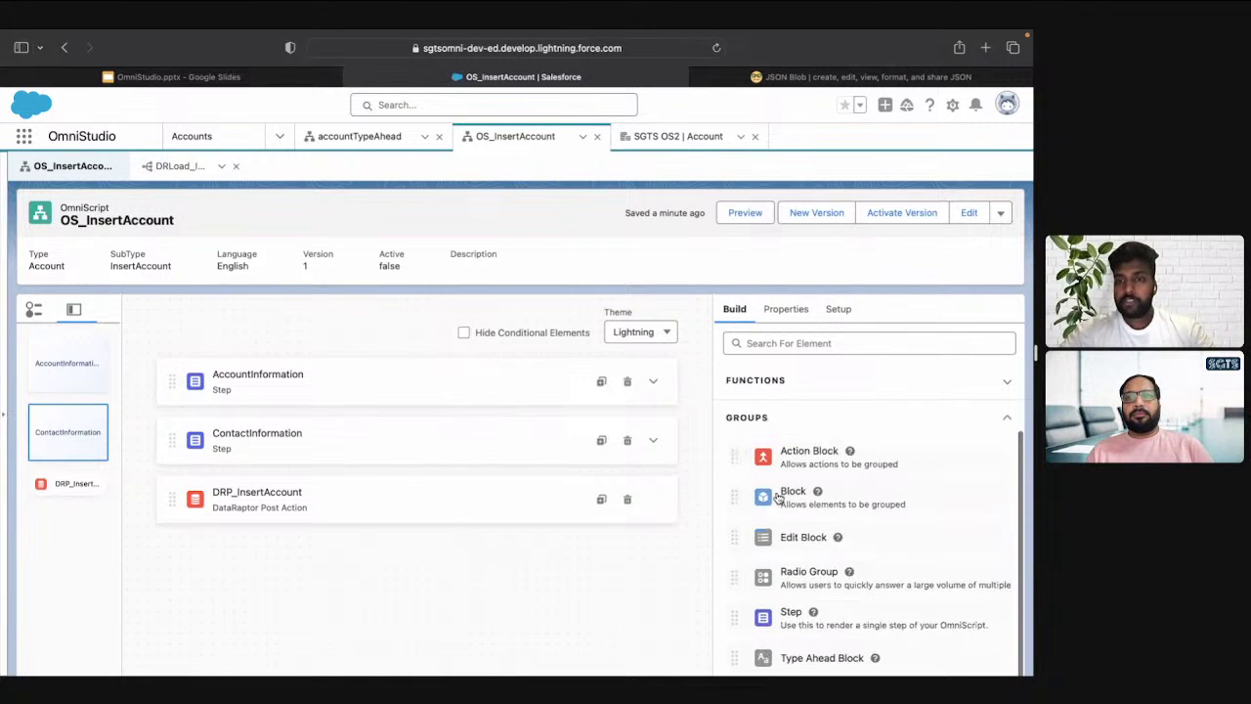
Add a Step below DRP_InsertAccount with Name and Field Label both set to Confirmation
{"action": "left_click_drag", "start_coordinate": [778, 630], "coordinate": [465, 565]}
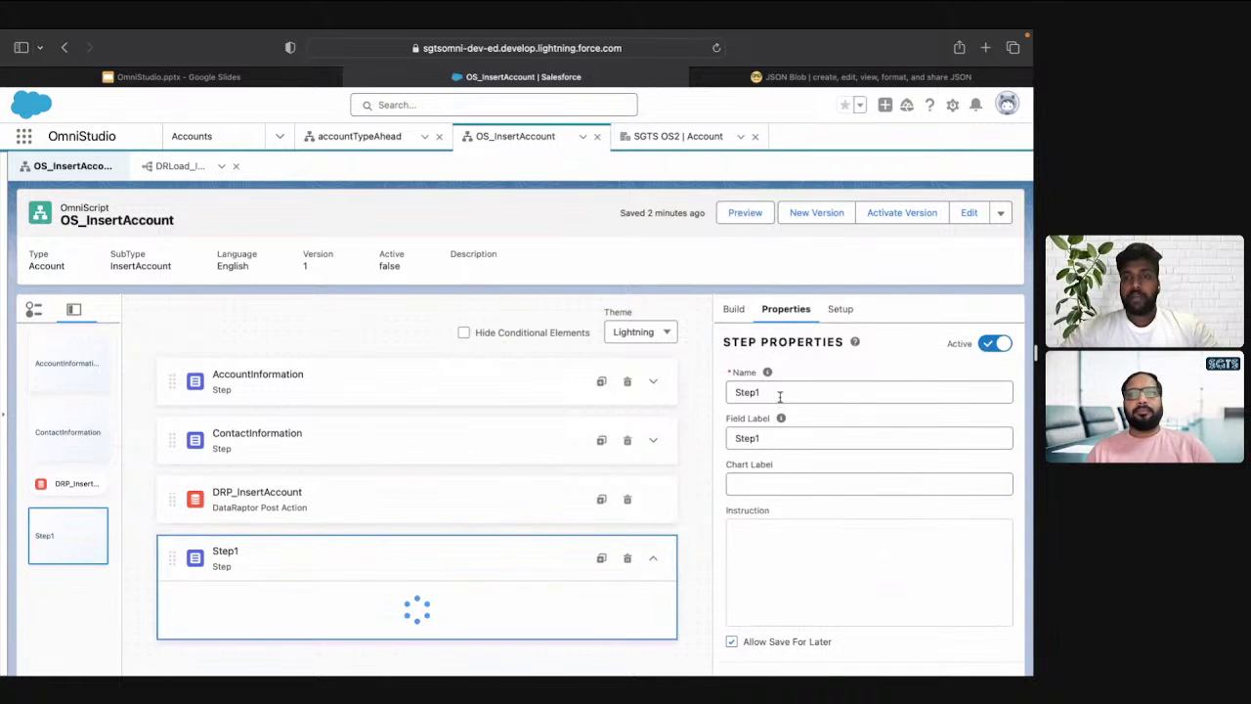
{"action": "double_click", "coordinate": [779, 392]}
{"action": "type", "text": "Con"}
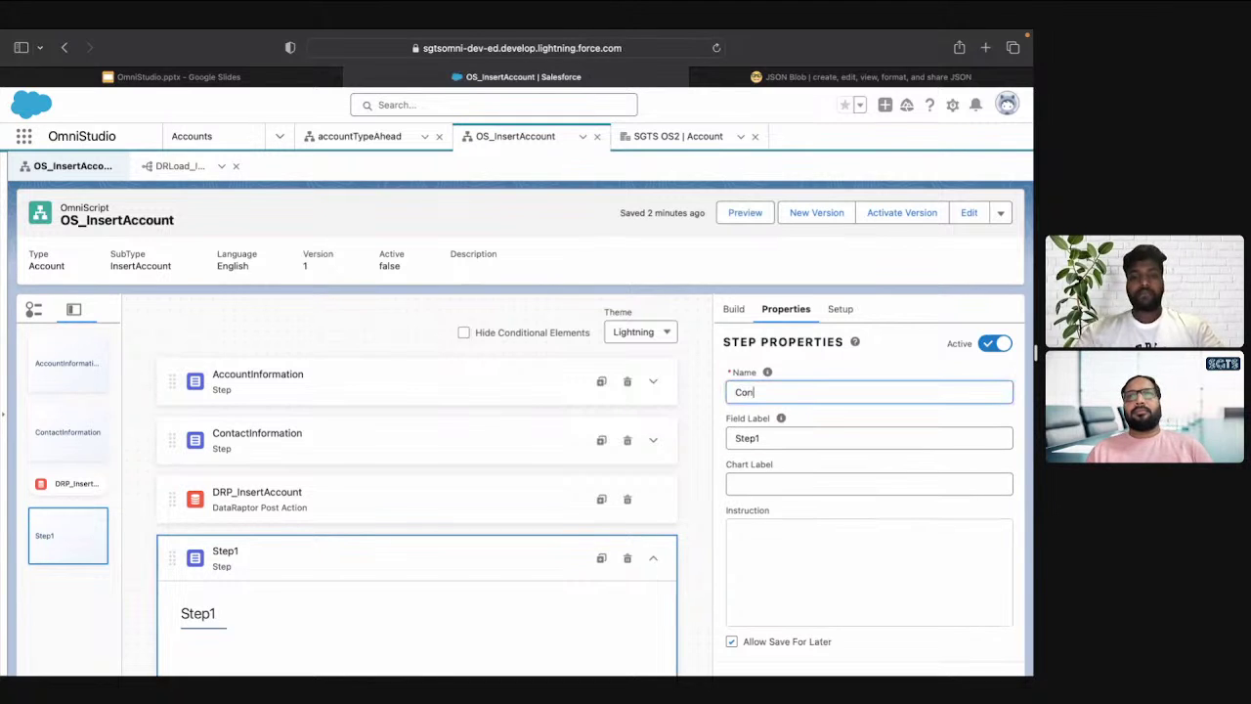
{"action": "type", "text": "firmation"}
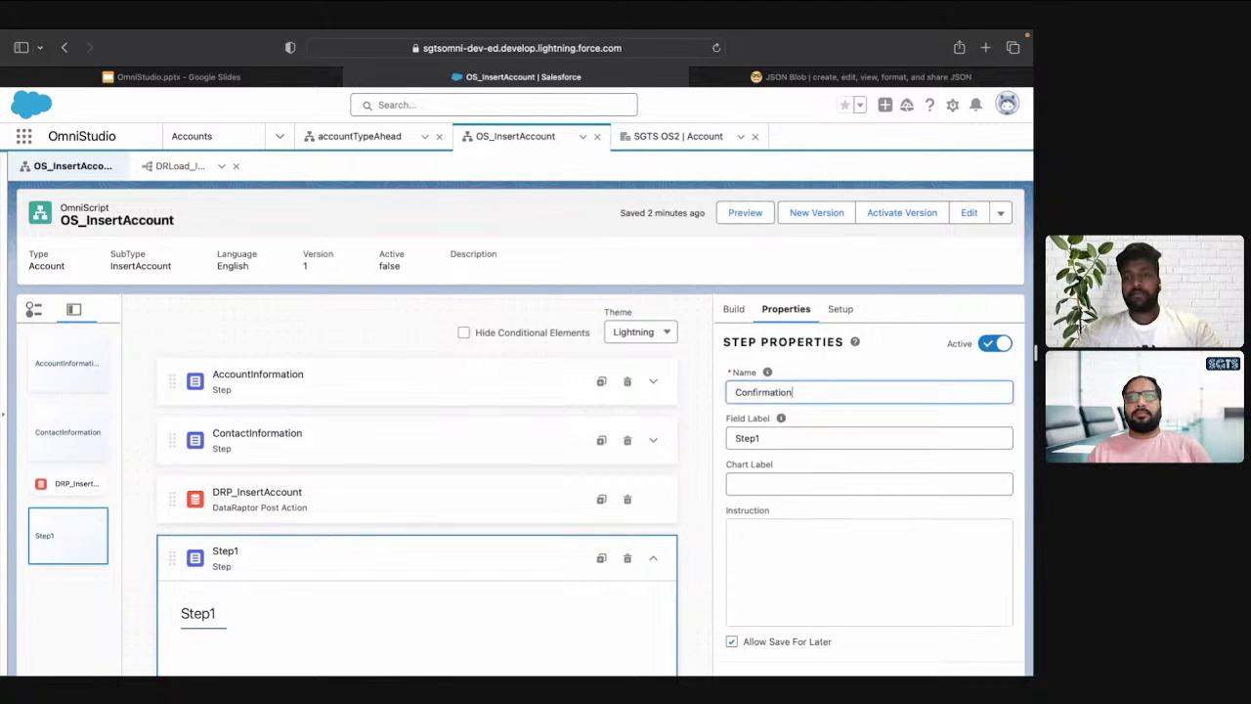
{"action": "triple_click", "coordinate": [788, 438]}
{"action": "type", "text": "Confirmation"}
{"action": "left_click", "coordinate": [734, 309]}
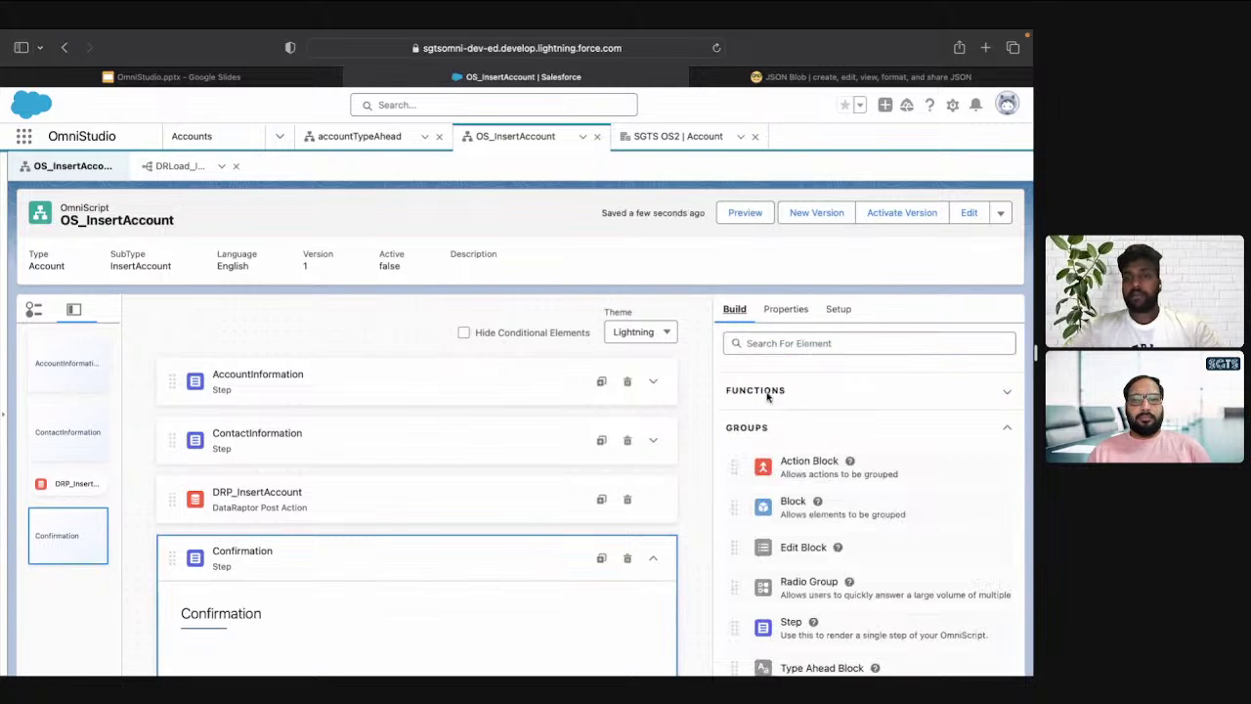
{"action": "left_click", "coordinate": [790, 435]}
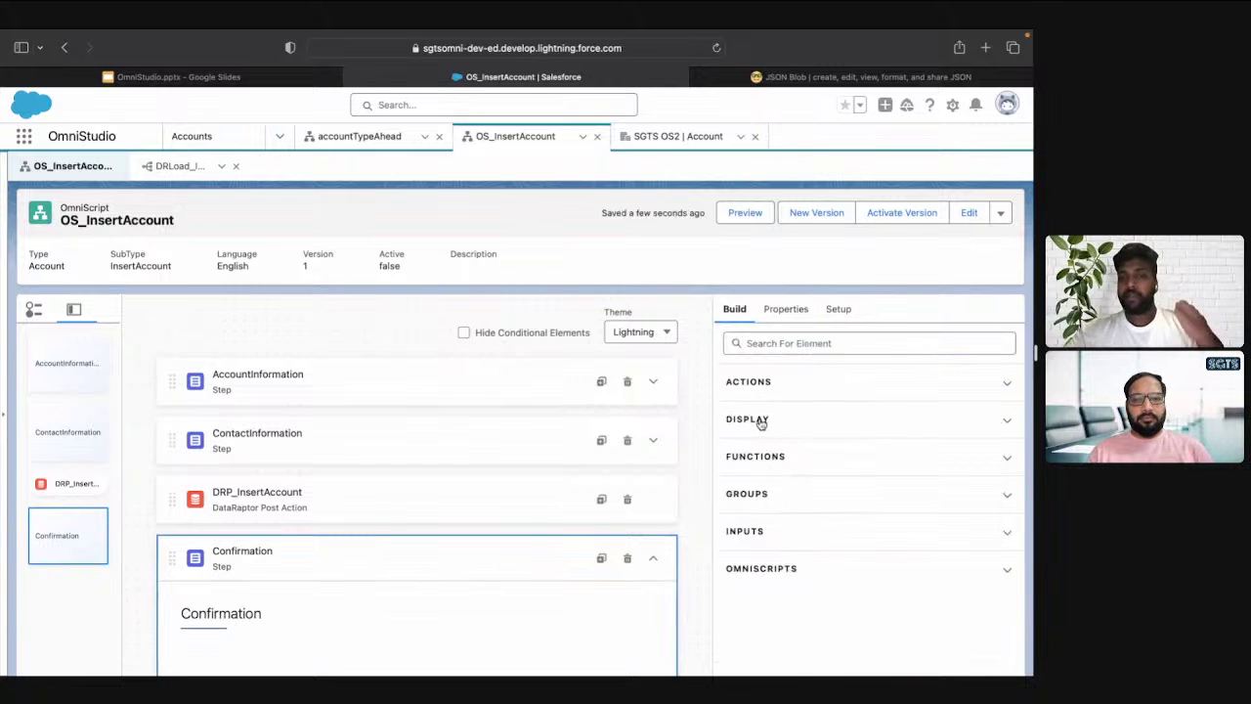
{"action": "left_click", "coordinate": [760, 423]}
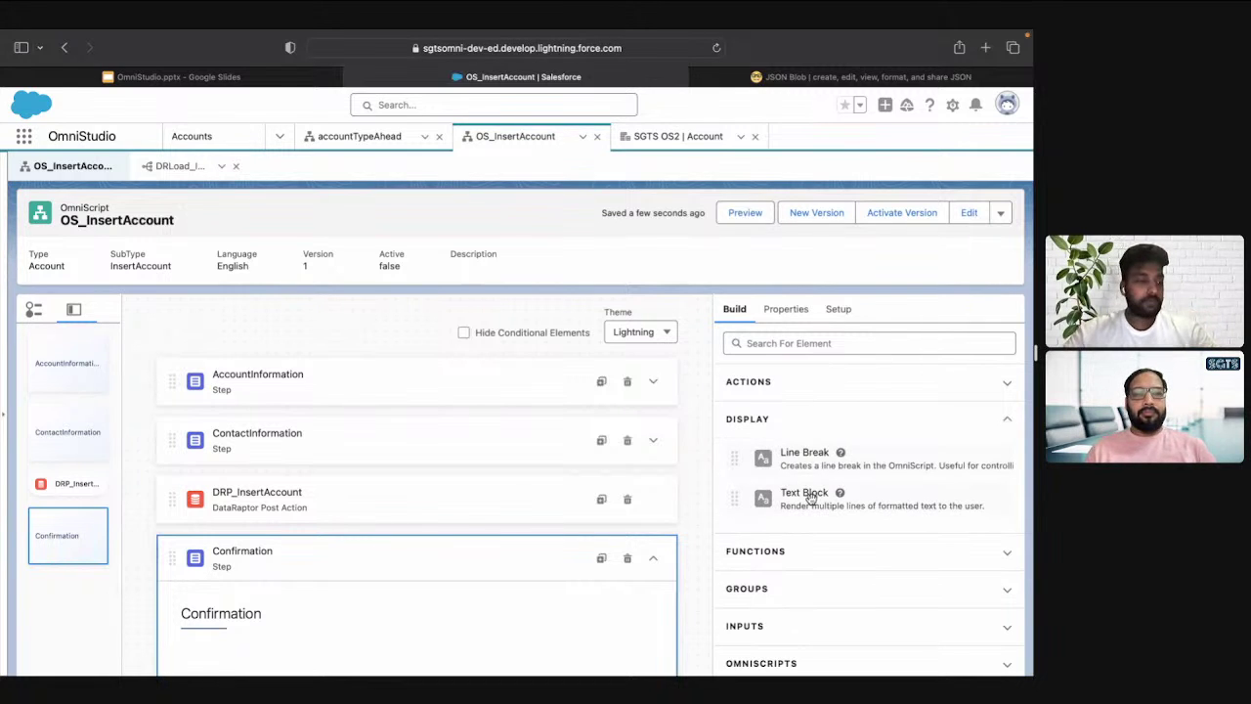
Add a Text Block to Confirmation reading 'Your Account and Contact information has been saved.'
{"action": "left_click_drag", "start_coordinate": [810, 501], "coordinate": [423, 558]}
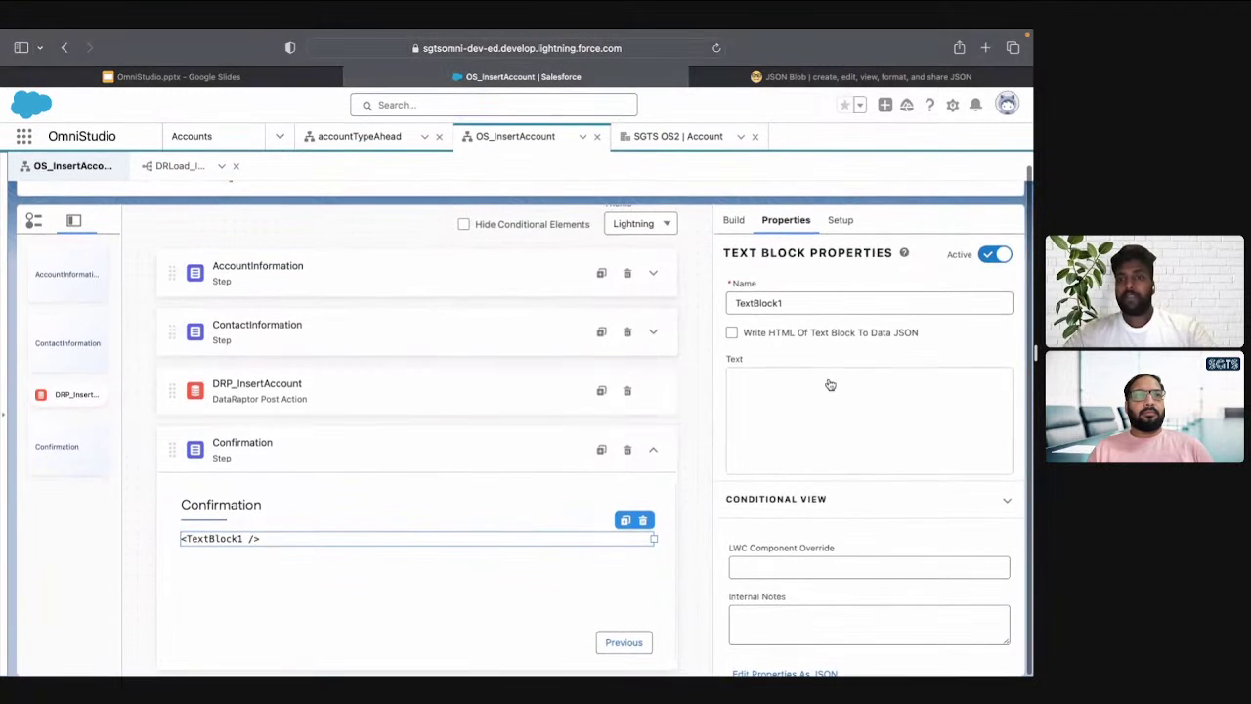
{"action": "left_click", "coordinate": [828, 406]}
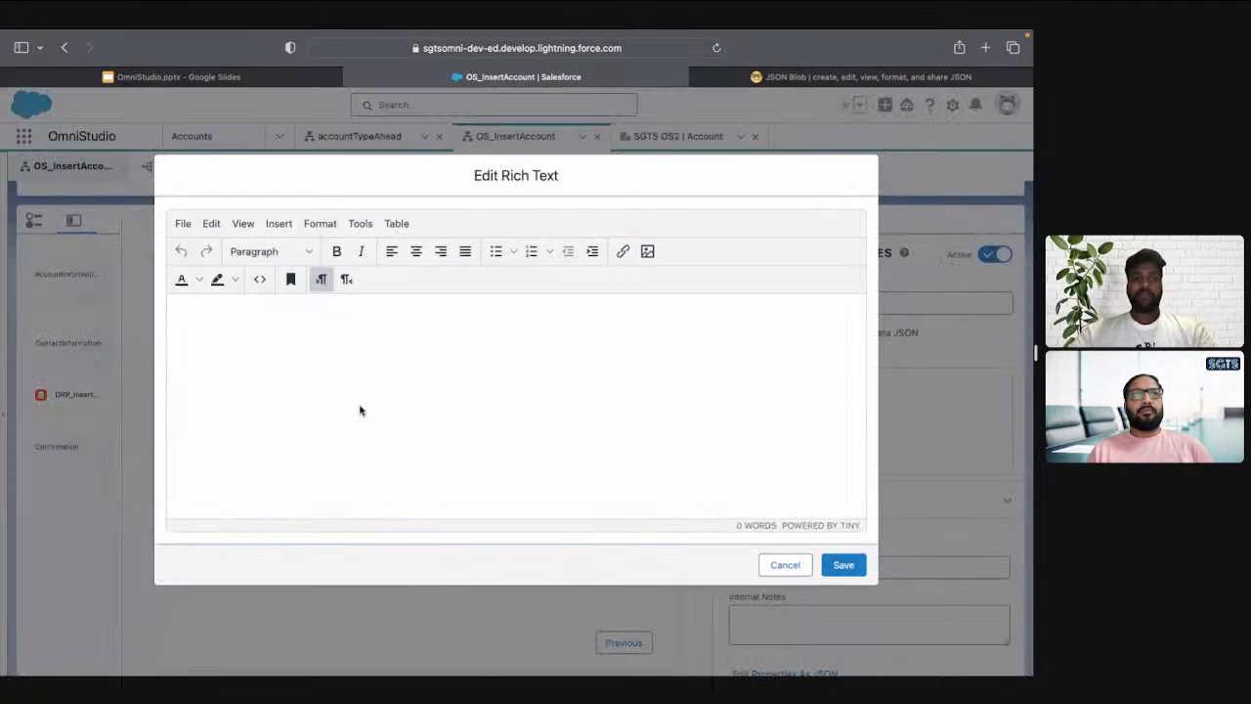
{"action": "type", "text": "Your "}
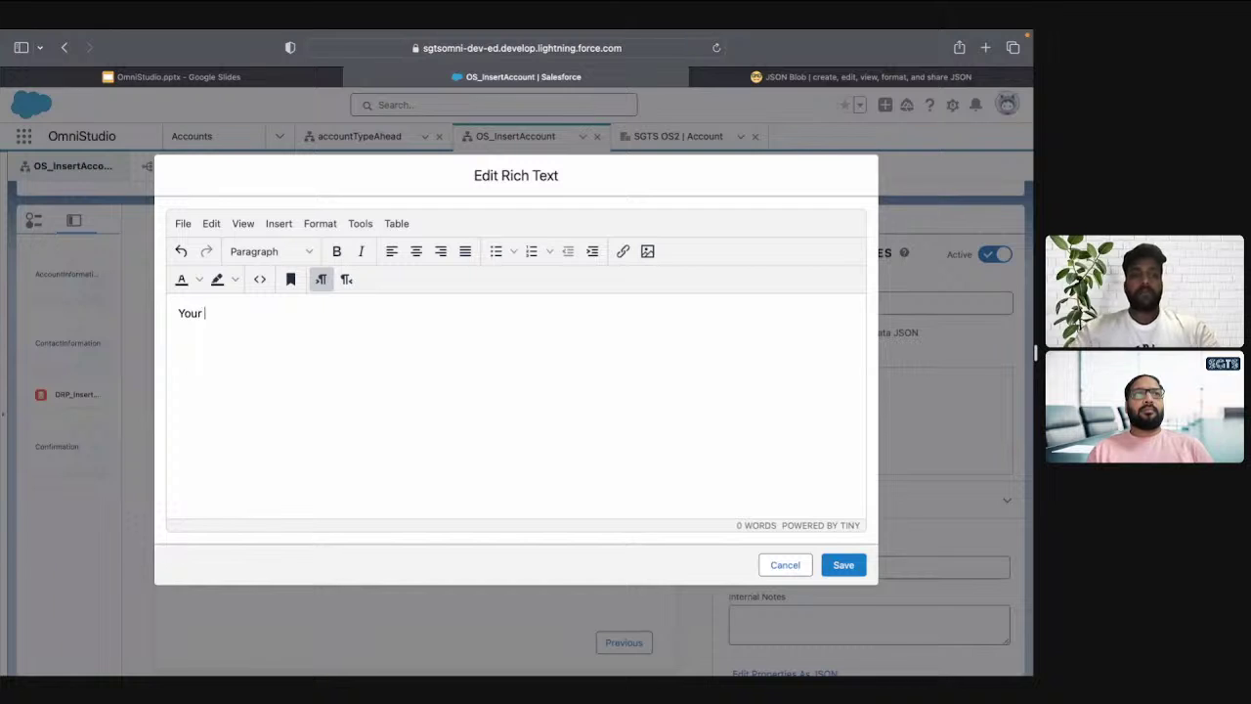
{"action": "type", "text": "Account and "}
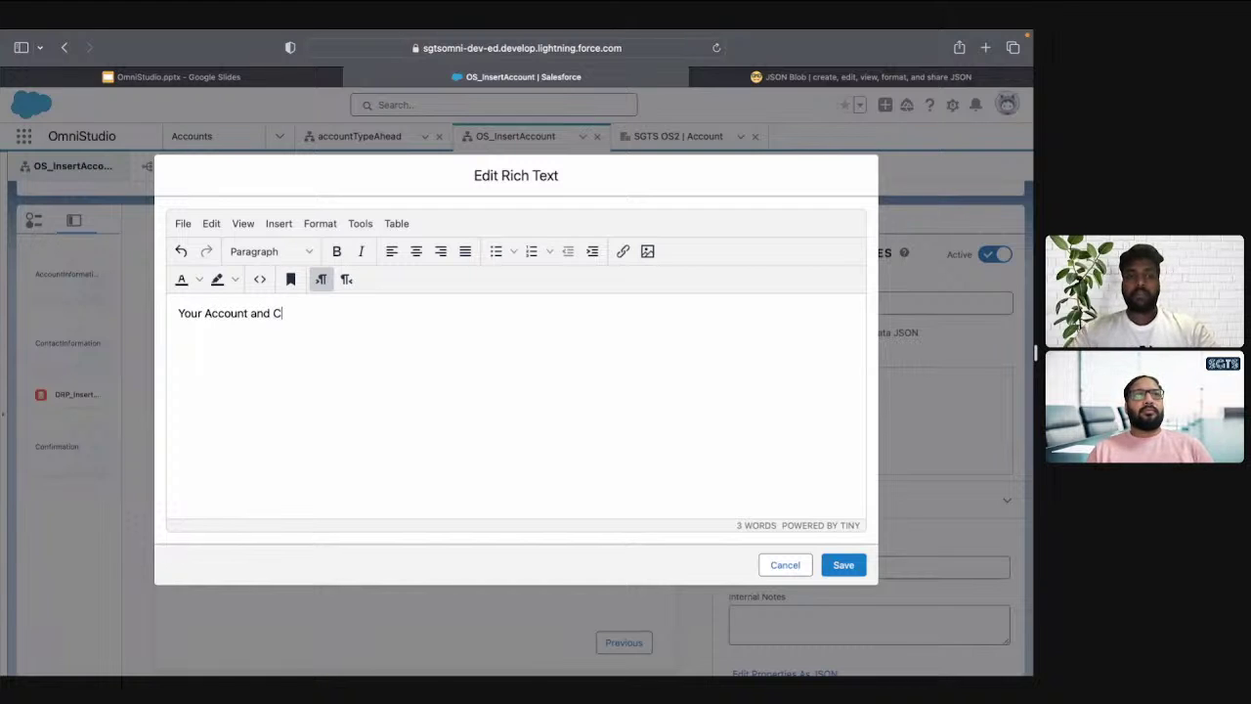
{"action": "type", "text": "Con"}
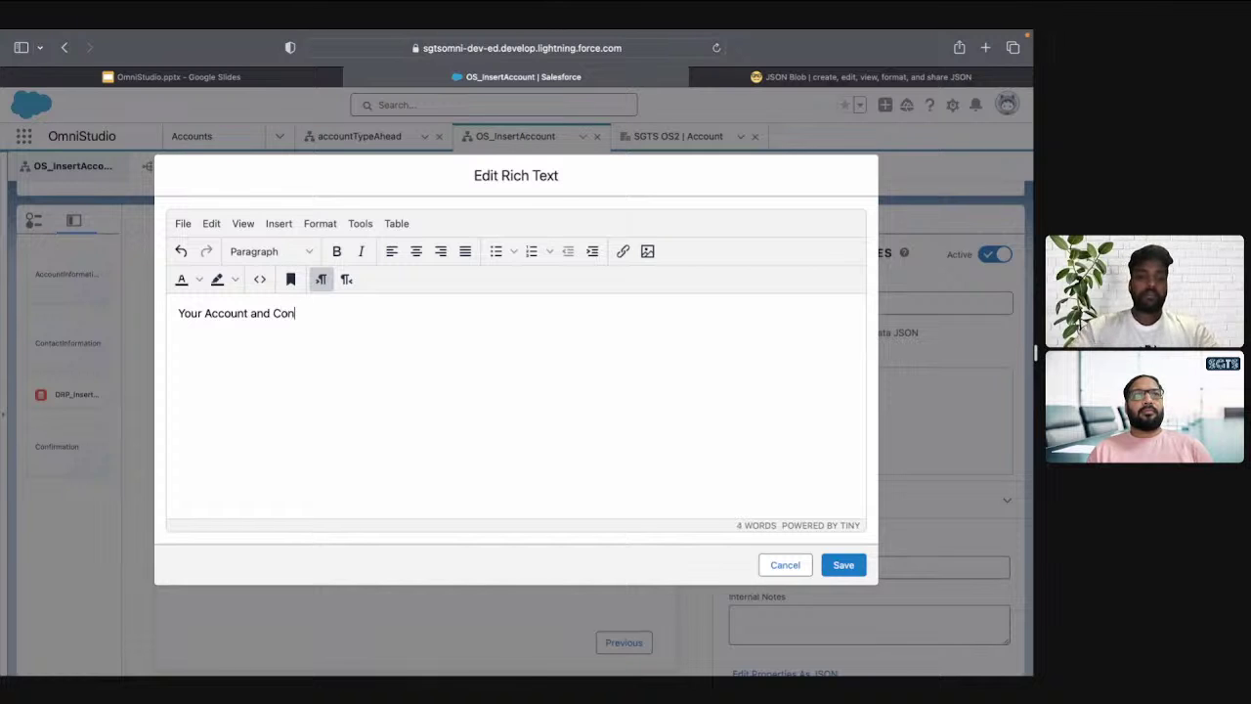
{"action": "type", "text": "tact in"}
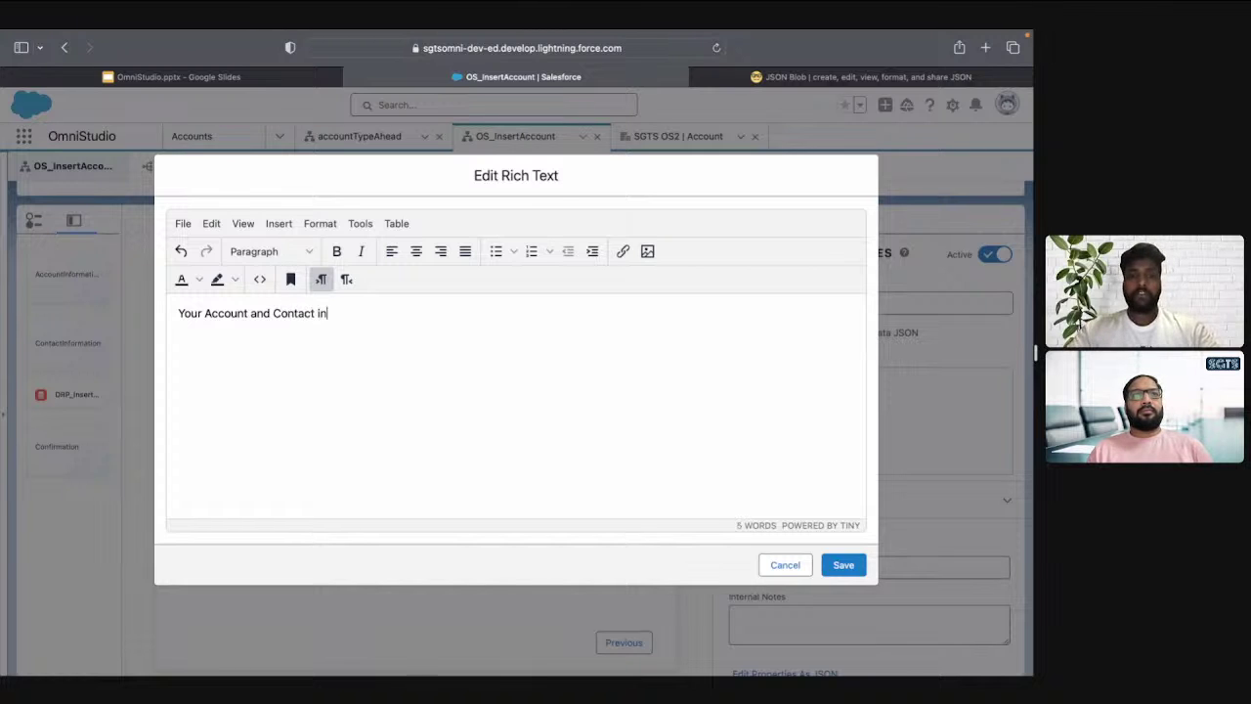
{"action": "type", "text": "formation has be"}
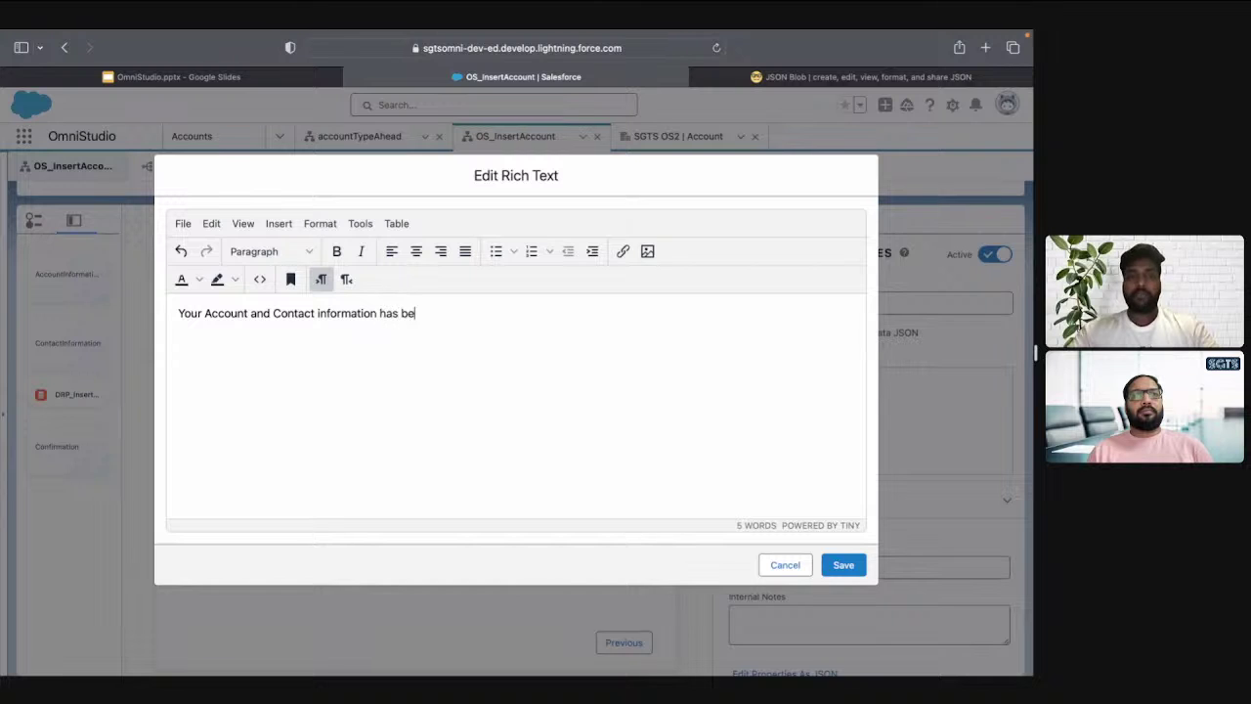
{"action": "type", "text": "en saved."}
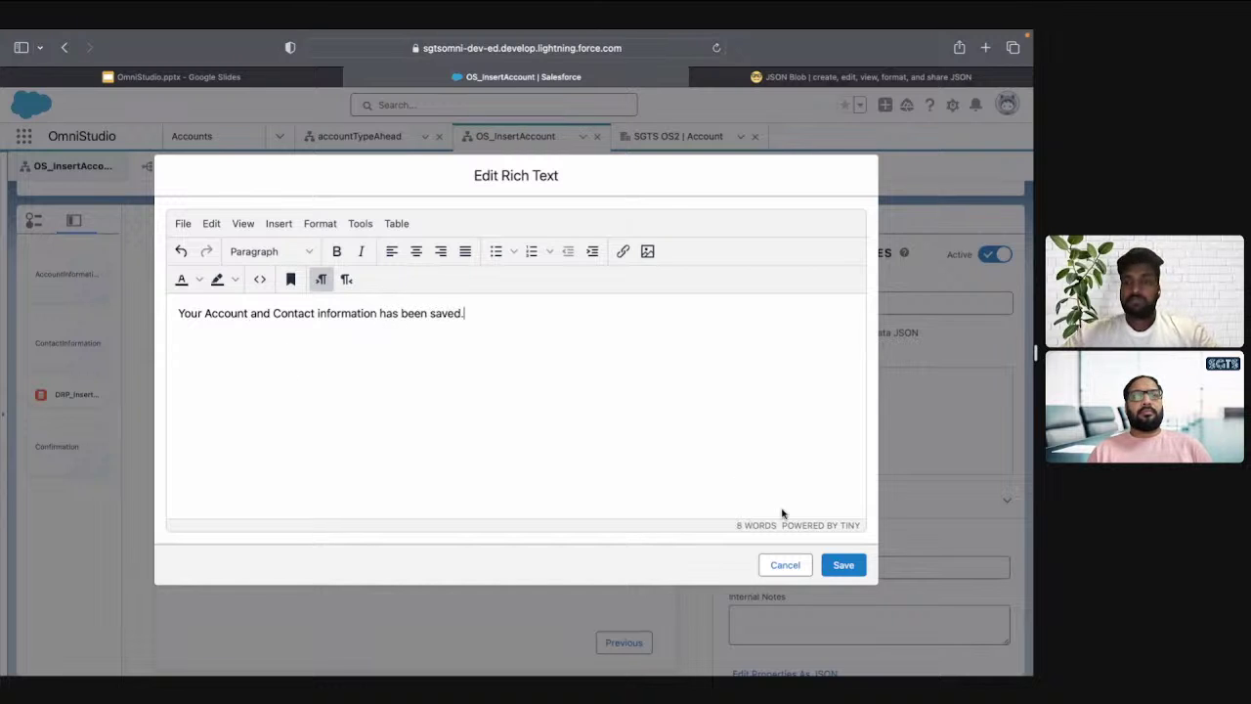
{"action": "left_click", "coordinate": [844, 565]}
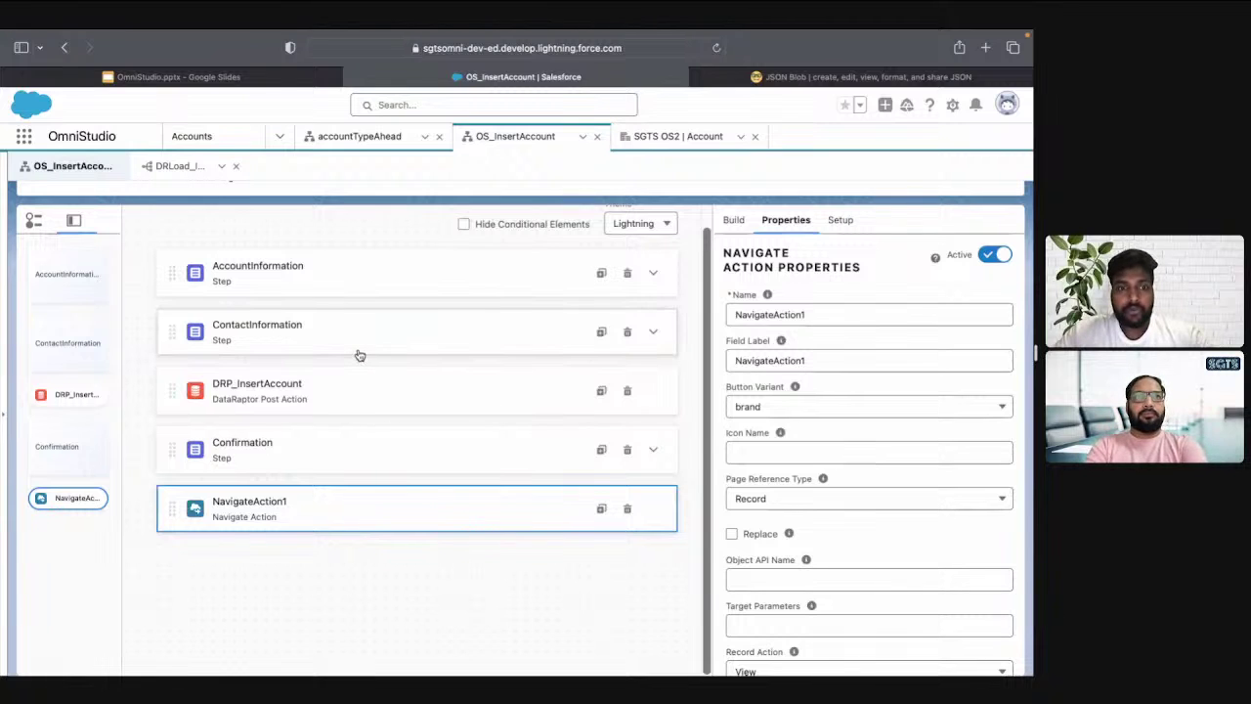
Preview the OmniScript and paste the DRId_Account key name into the JSON Blob editor
{"action": "scroll", "coordinate": [741, 196], "scroll_direction": "up", "scroll_amount": 3}
{"action": "left_click", "coordinate": [744, 211]}
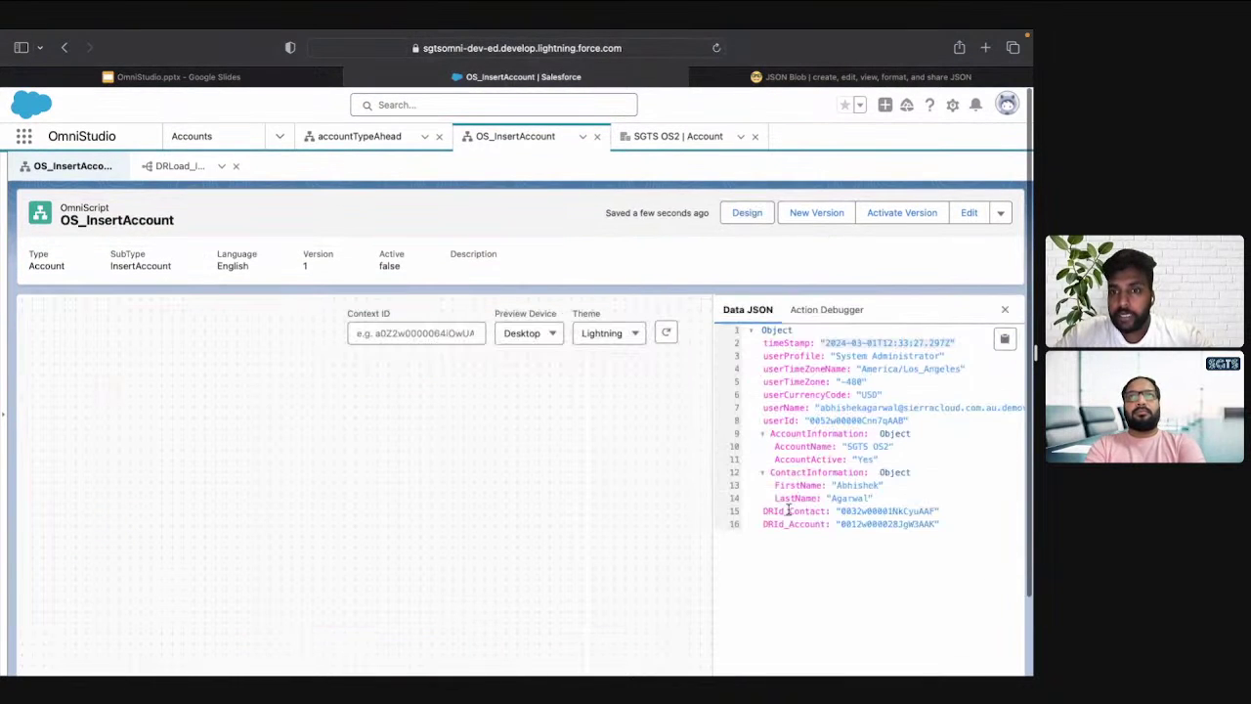
{"action": "double_click", "coordinate": [788, 523]}
{"action": "key", "text": "super+c"}
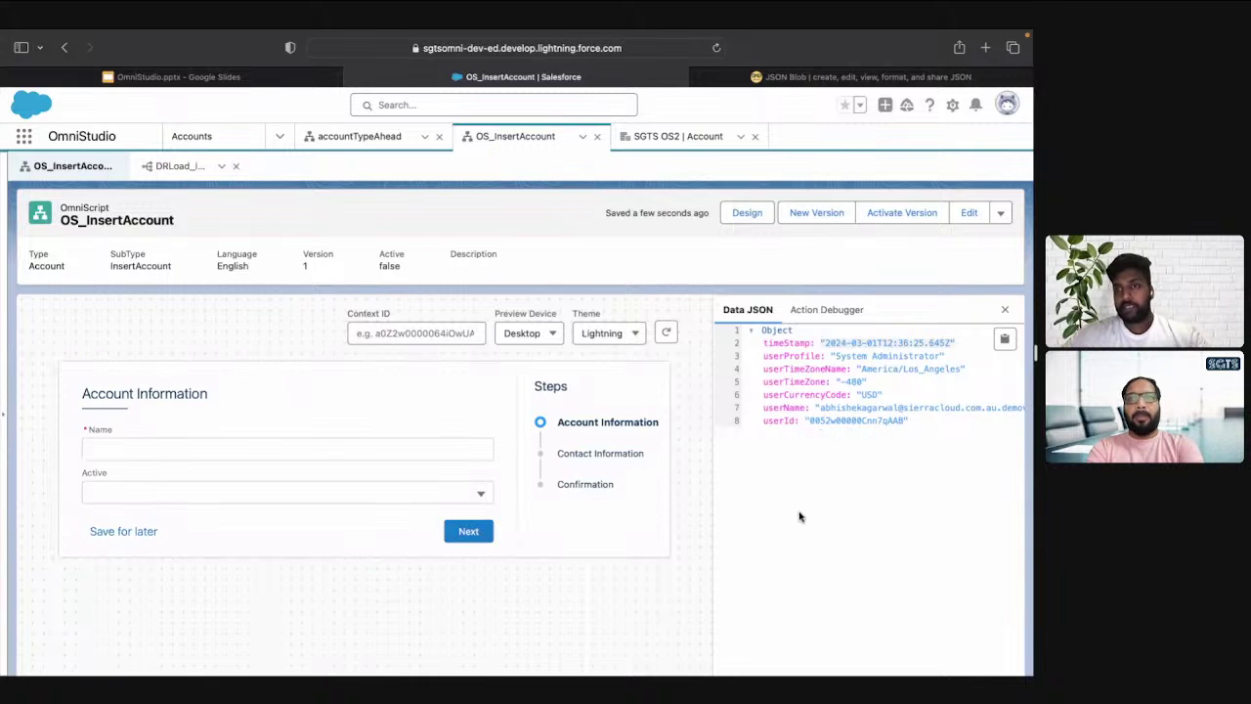
{"action": "key", "text": "ctrl+Tab"}
{"action": "left_click", "coordinate": [366, 382]}
{"action": "key", "text": "super+a"}
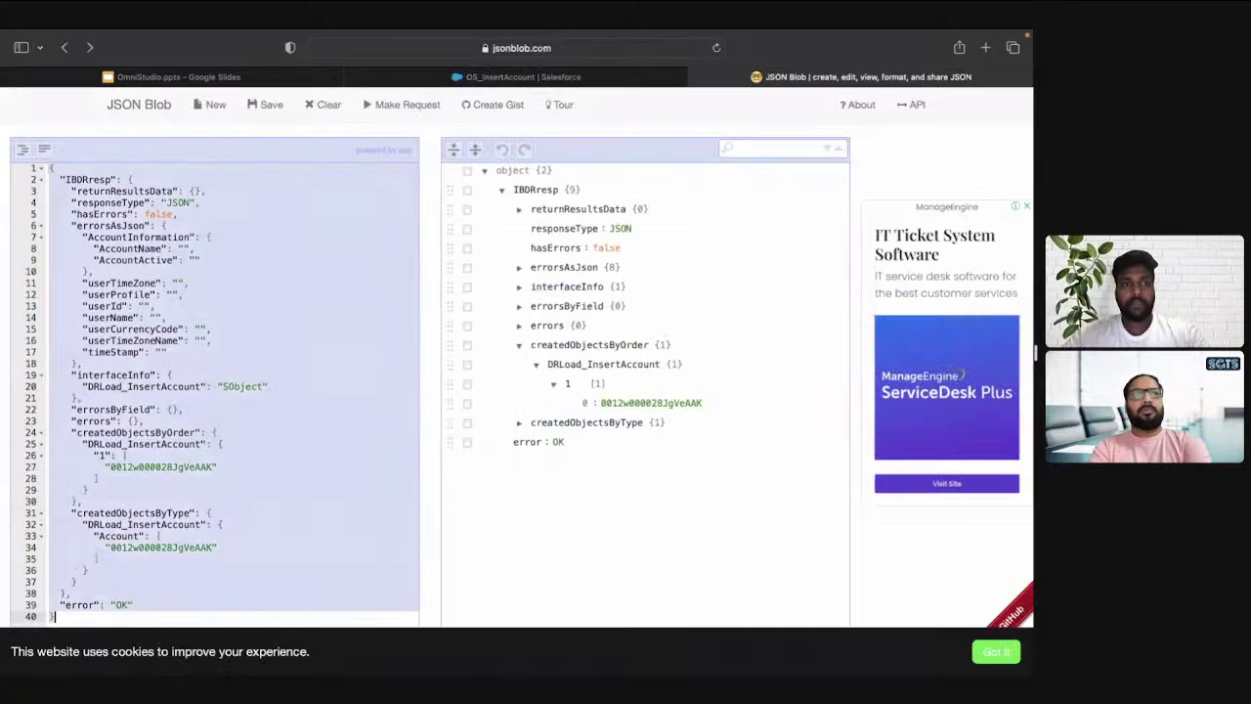
{"action": "key", "text": "super+v"}
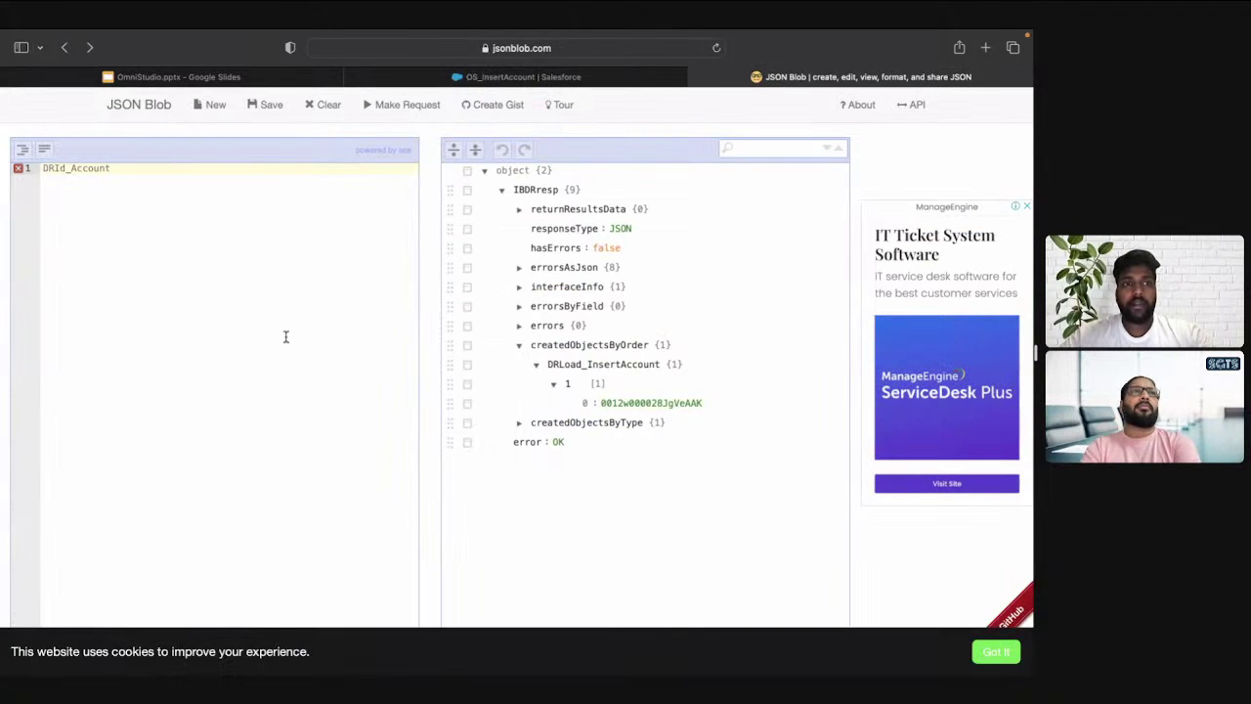
{"action": "key", "text": "ctrl+shift+Tab"}
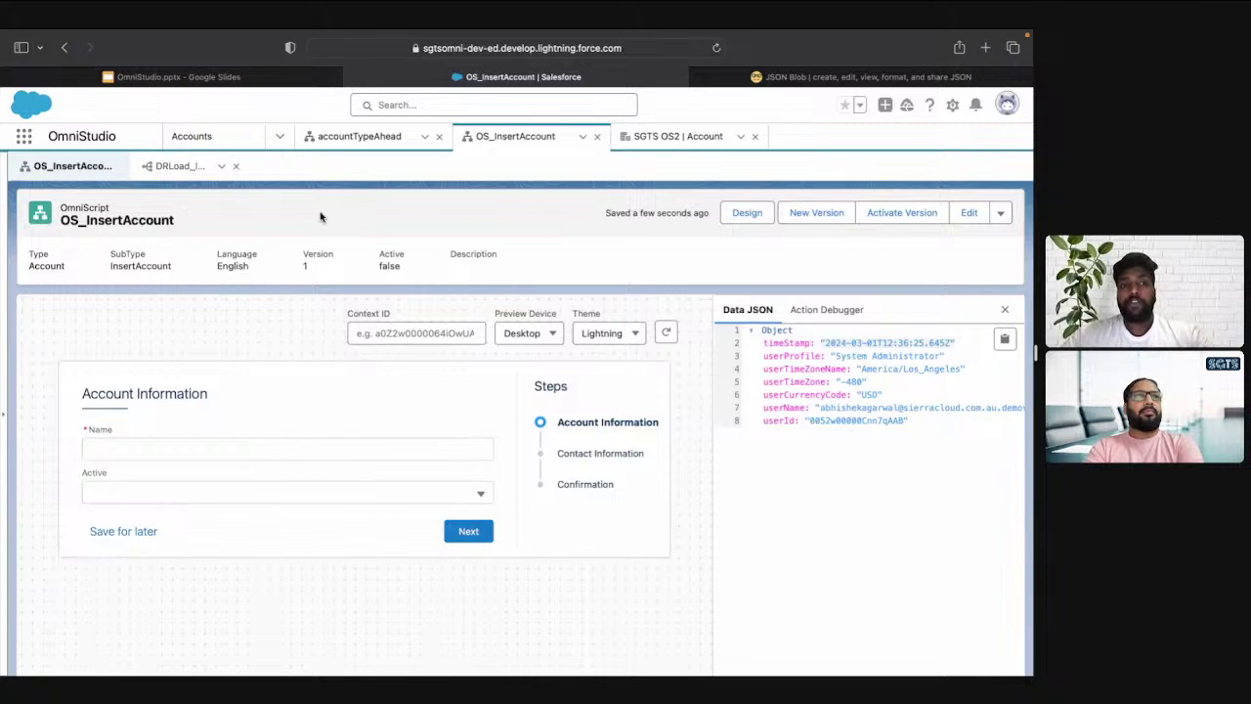
{"action": "left_click", "coordinate": [760, 215]}
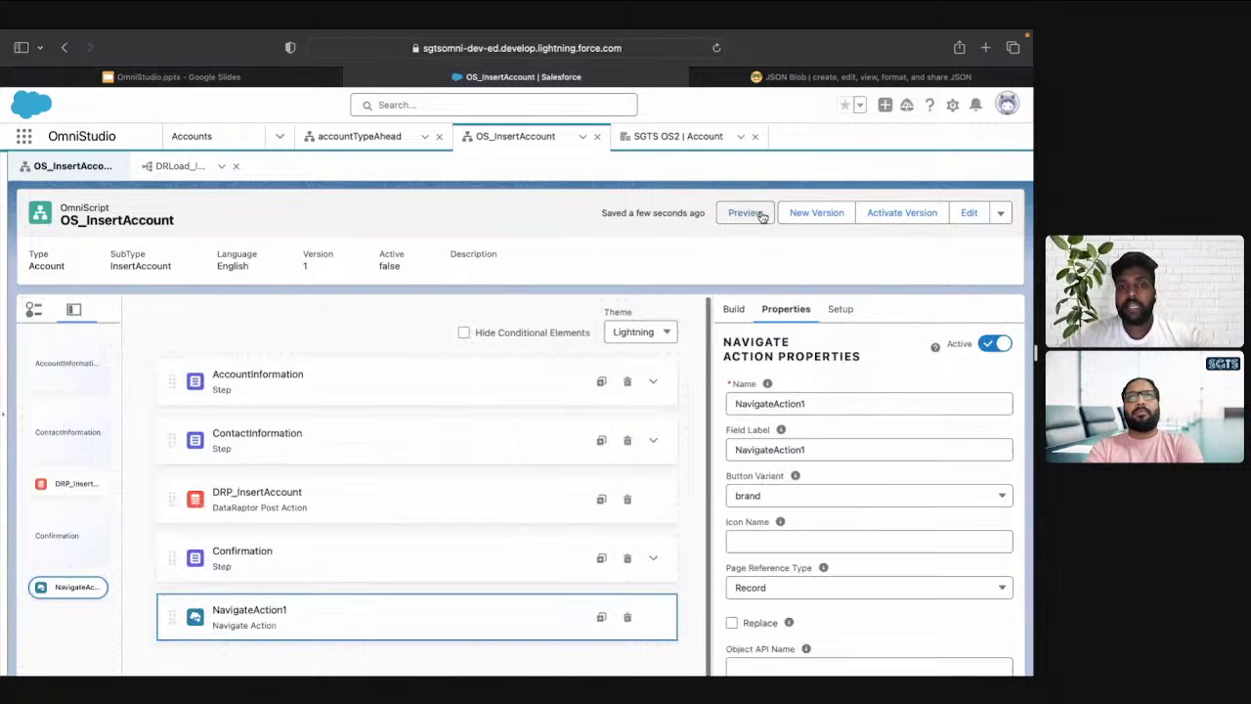
{"action": "left_click", "coordinate": [407, 515]}
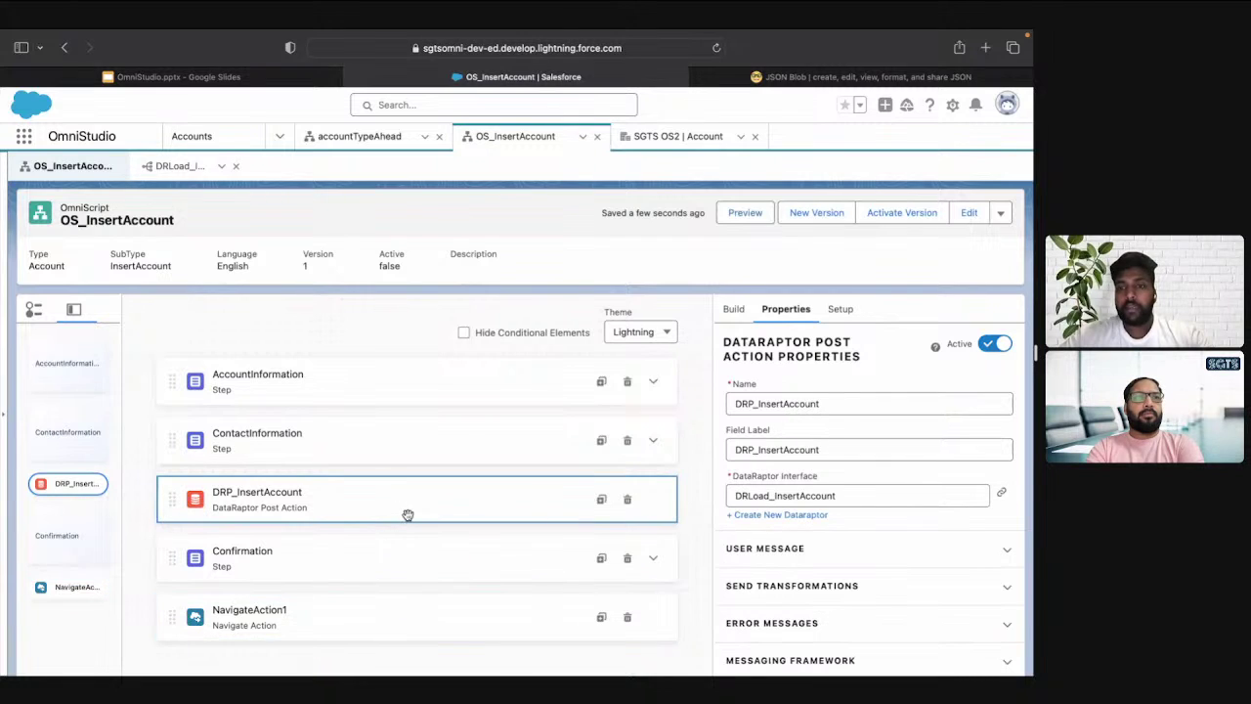
{"action": "left_click", "coordinate": [173, 168]}
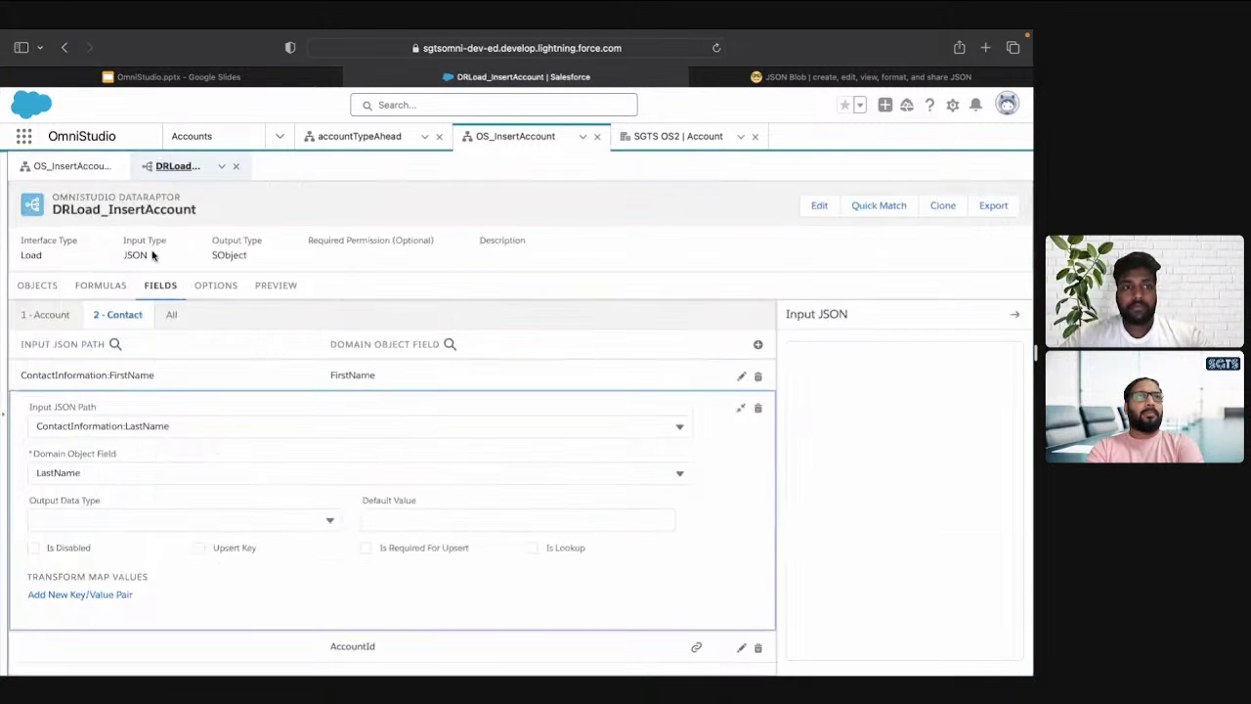
{"action": "key", "text": "ctrl+Tab"}
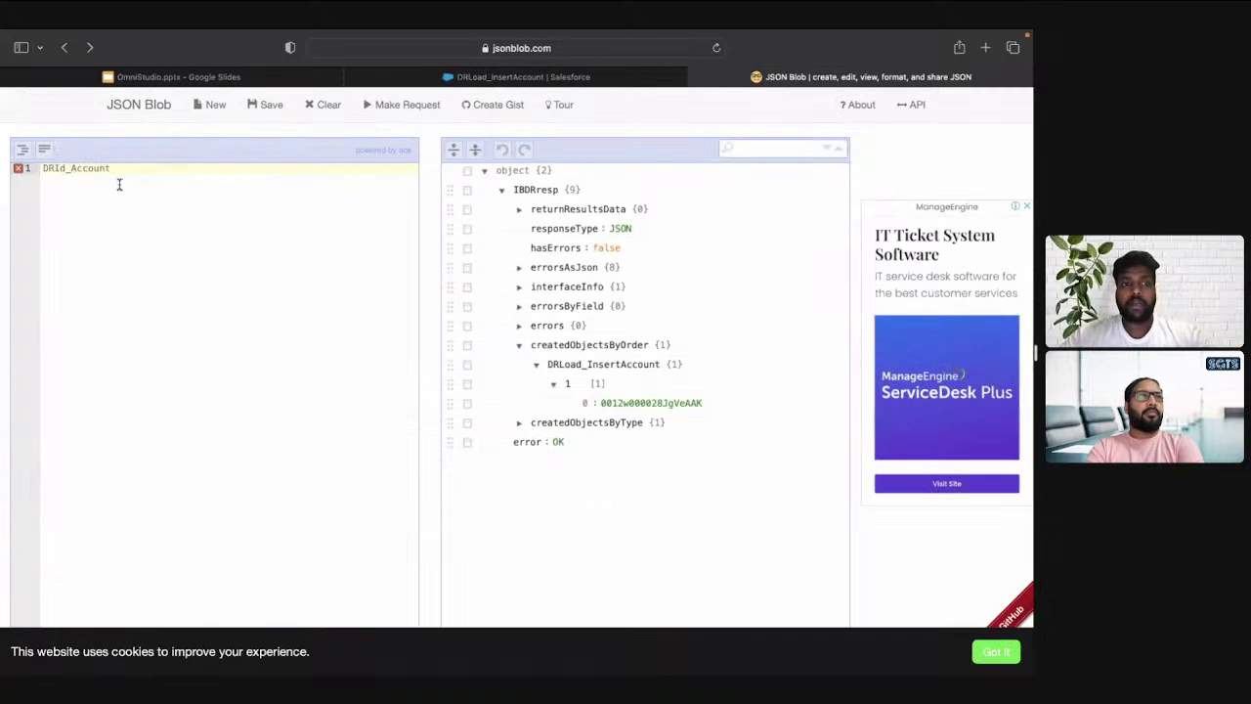
{"action": "key", "text": "ctrl+shift+Tab"}
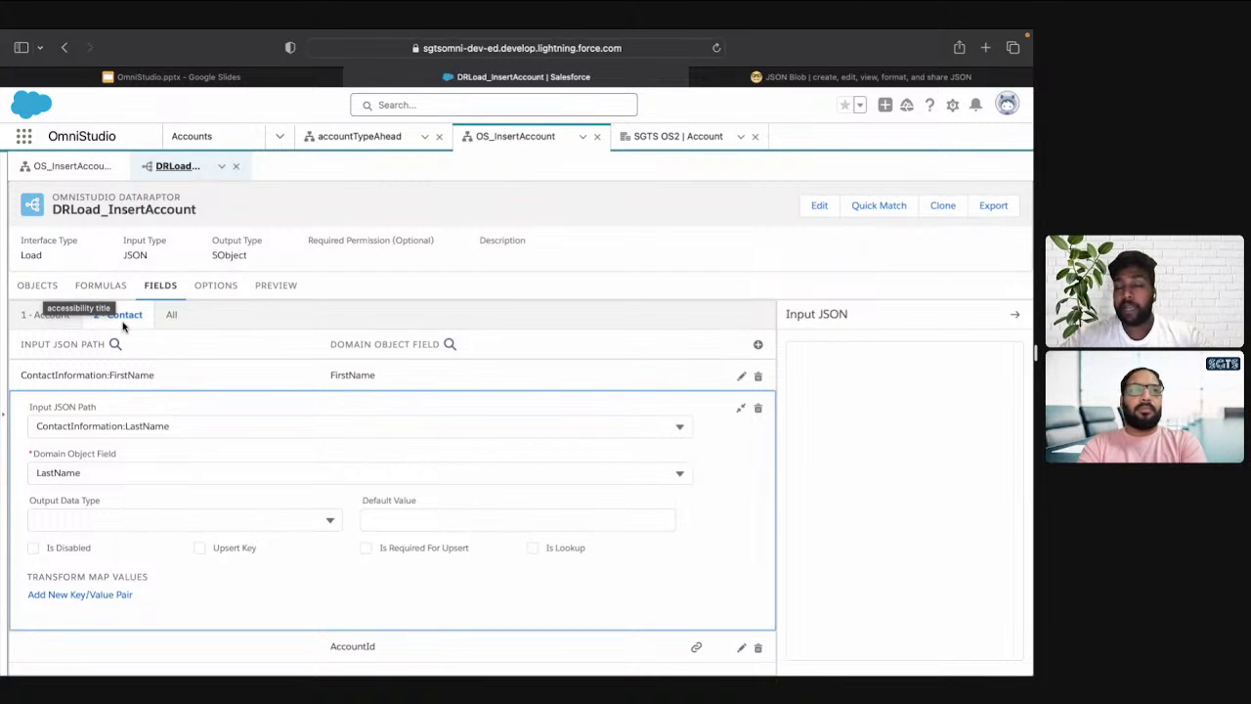
{"action": "key", "text": "ctrl+Tab"}
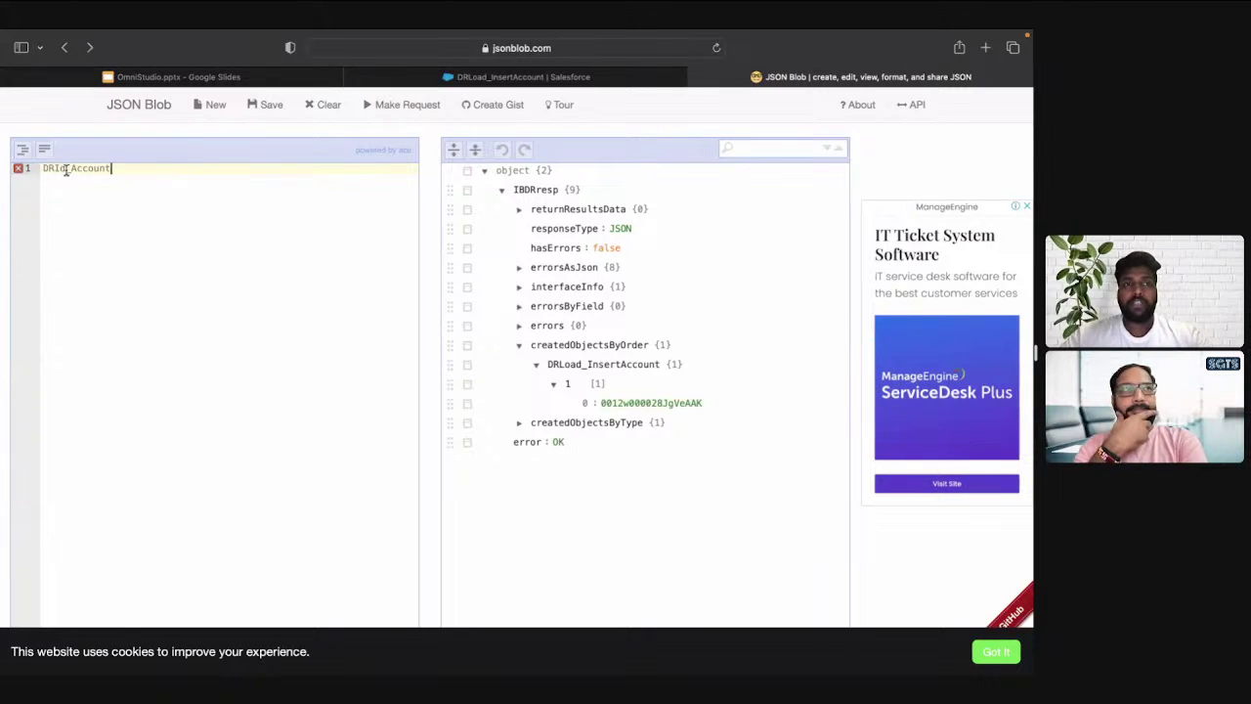
{"action": "double_click", "coordinate": [66, 170]}
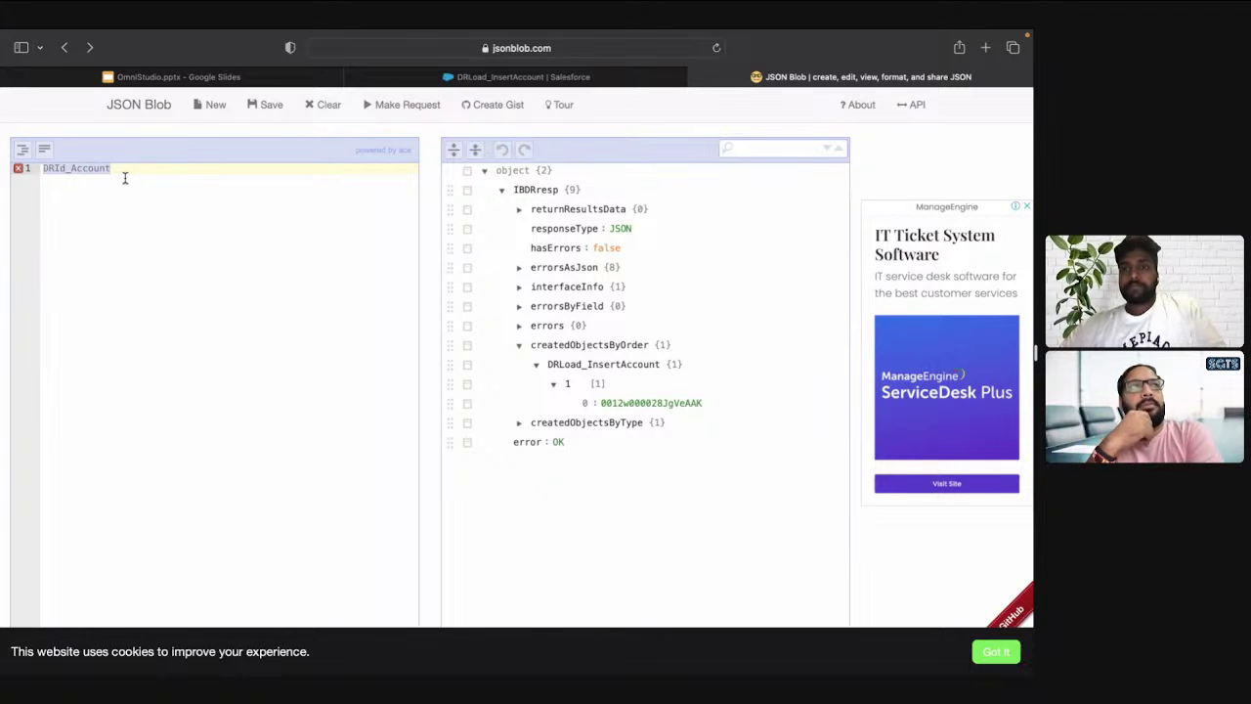
{"action": "key", "text": "ctrl+shift+Tab"}
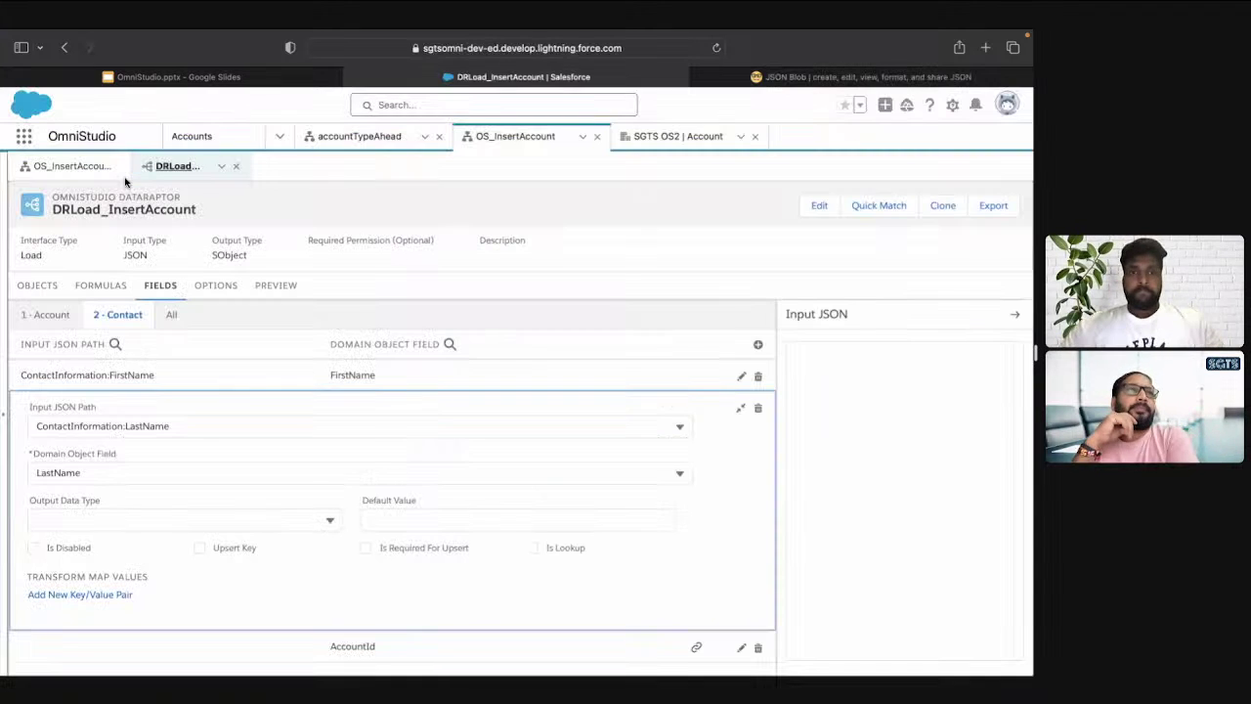
{"action": "left_click", "coordinate": [73, 166]}
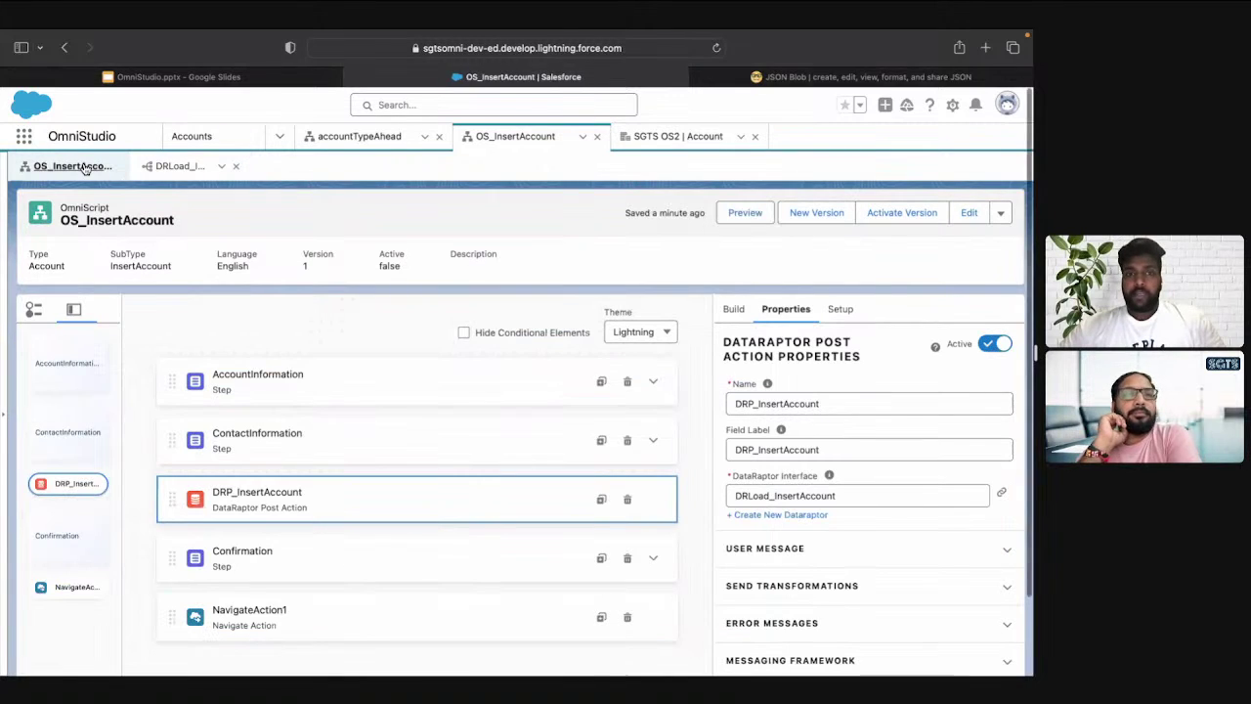
Rename NavigateAction1 to NavigateAccount and set its Field Label to NavigateAccount
{"action": "left_click", "coordinate": [380, 630]}
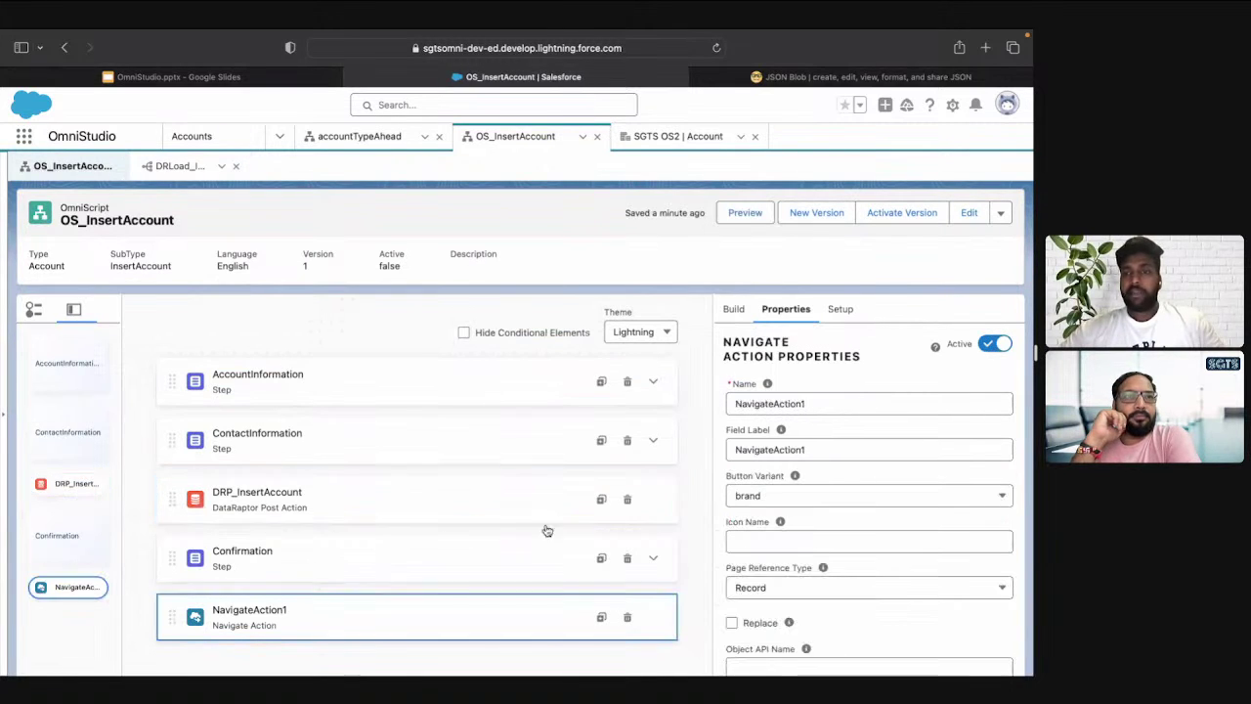
{"action": "scroll", "coordinate": [831, 525], "scroll_direction": "down", "scroll_amount": 2}
{"action": "scroll", "coordinate": [832, 525], "scroll_direction": "up", "scroll_amount": 2}
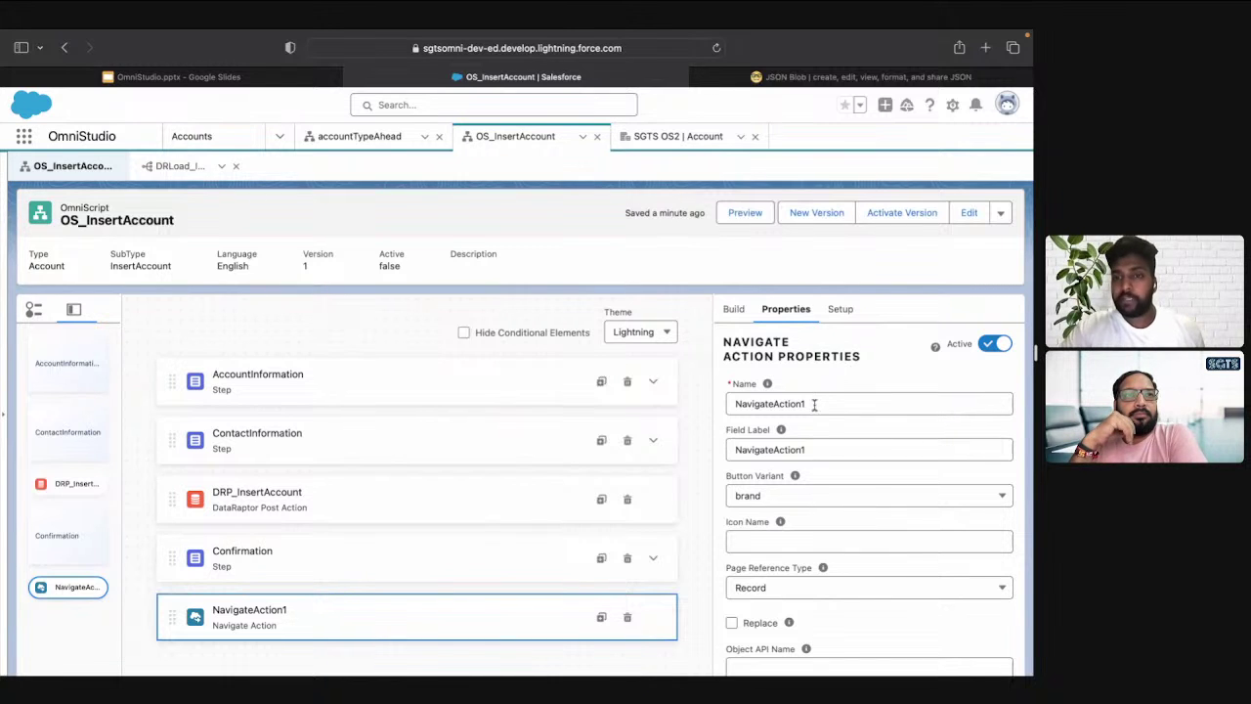
{"action": "double_click", "coordinate": [813, 405]}
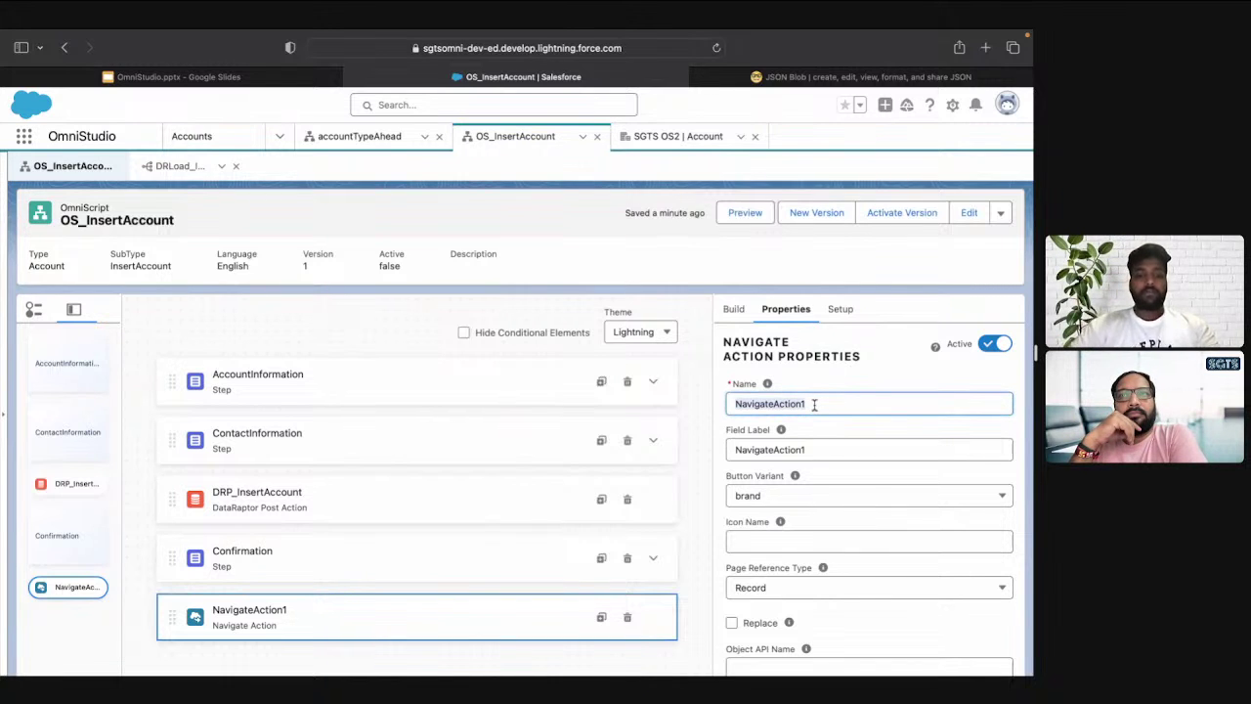
{"action": "key", "text": "Right"}
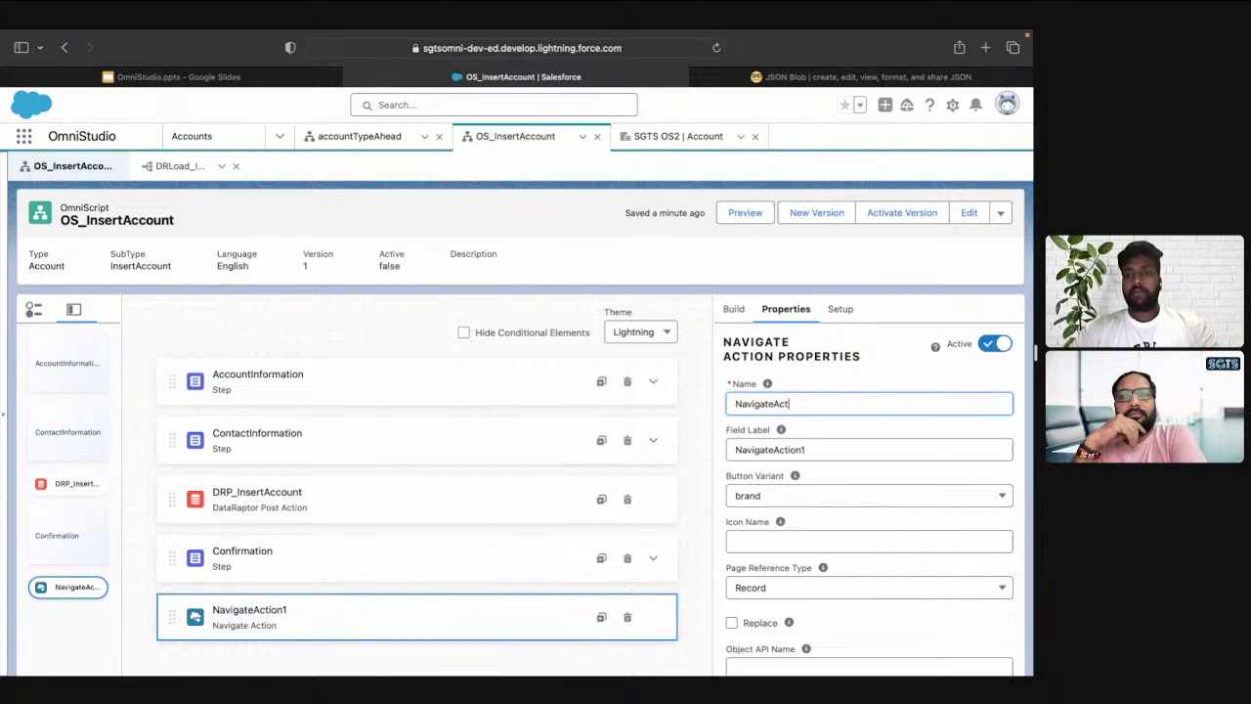
{"action": "type", "text": "ccount"}
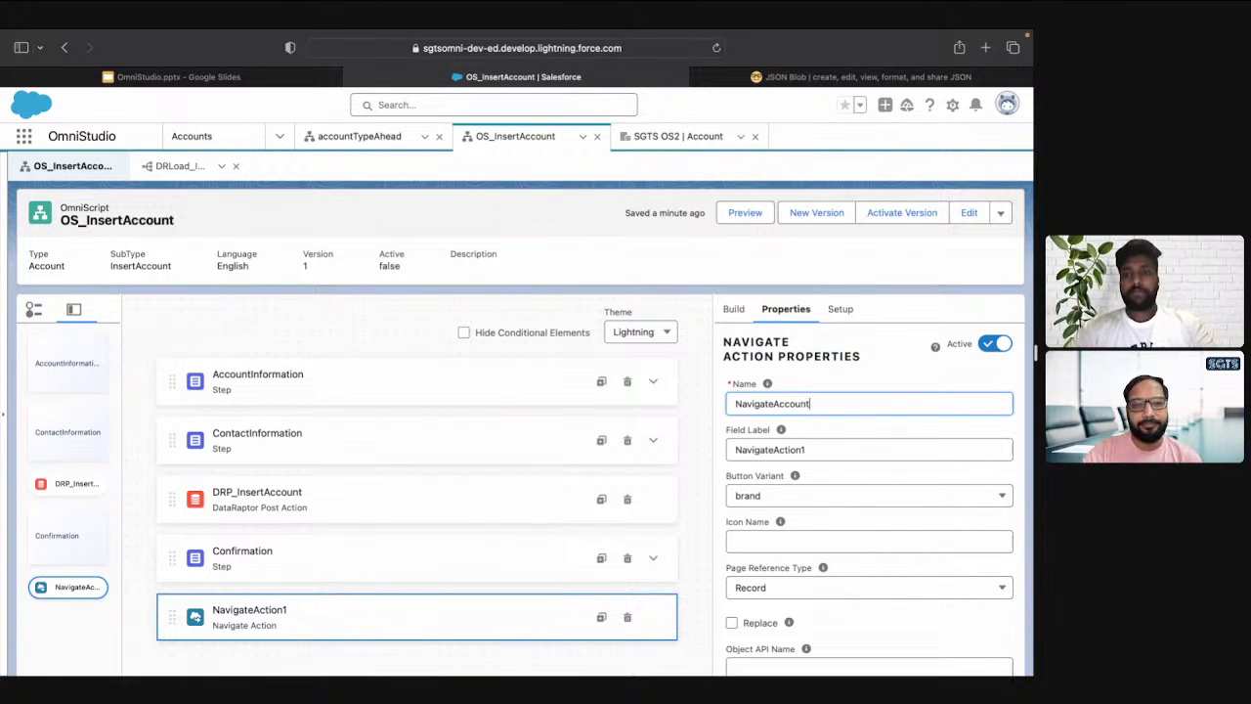
{"action": "key", "text": "super+a"}
{"action": "key", "text": "super+c"}
{"action": "key", "text": "Tab"}
{"action": "key", "text": "super+v"}
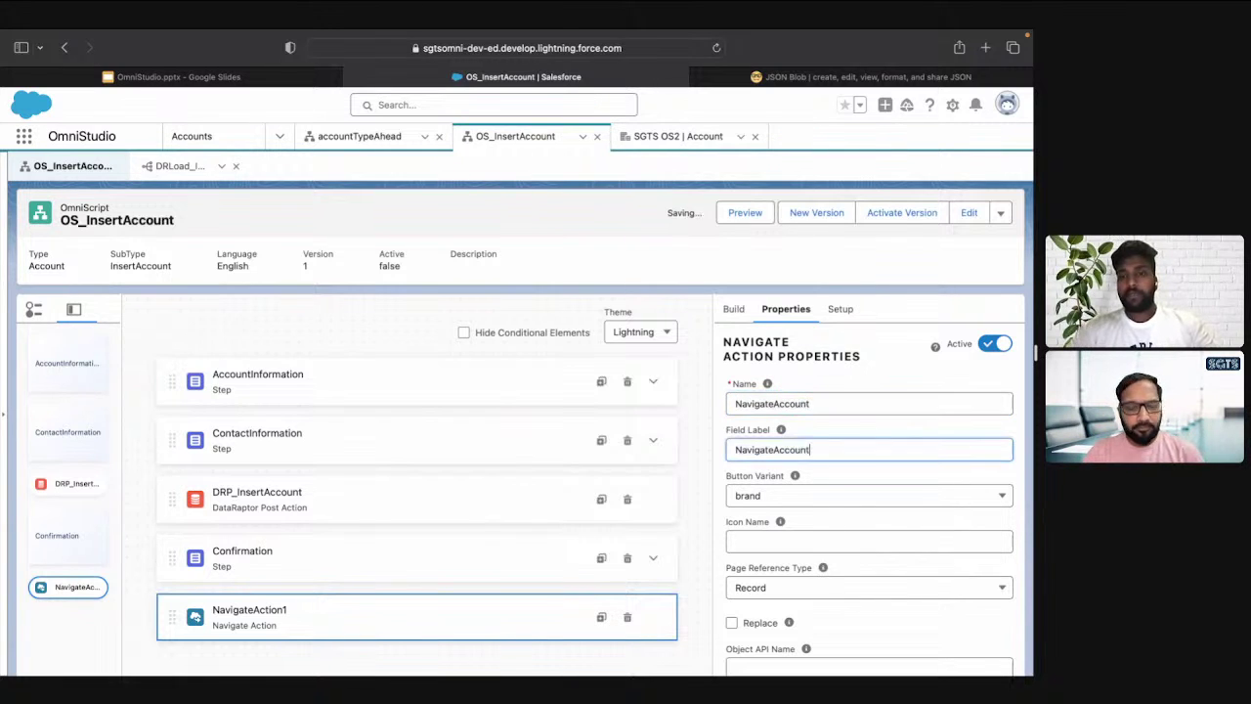
{"action": "scroll", "coordinate": [857, 494], "scroll_direction": "down", "scroll_amount": 3}
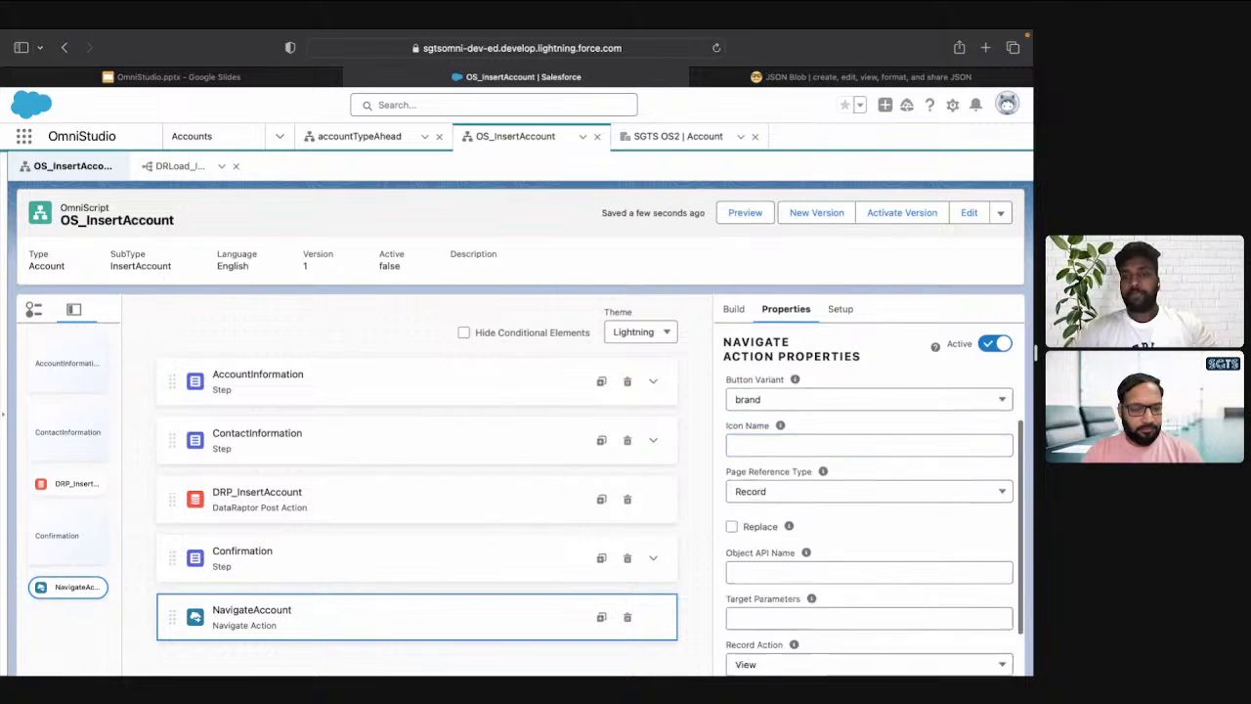
Keep Page Reference Type as Record and enter Account as the Object API Name
{"action": "left_click", "coordinate": [798, 474]}
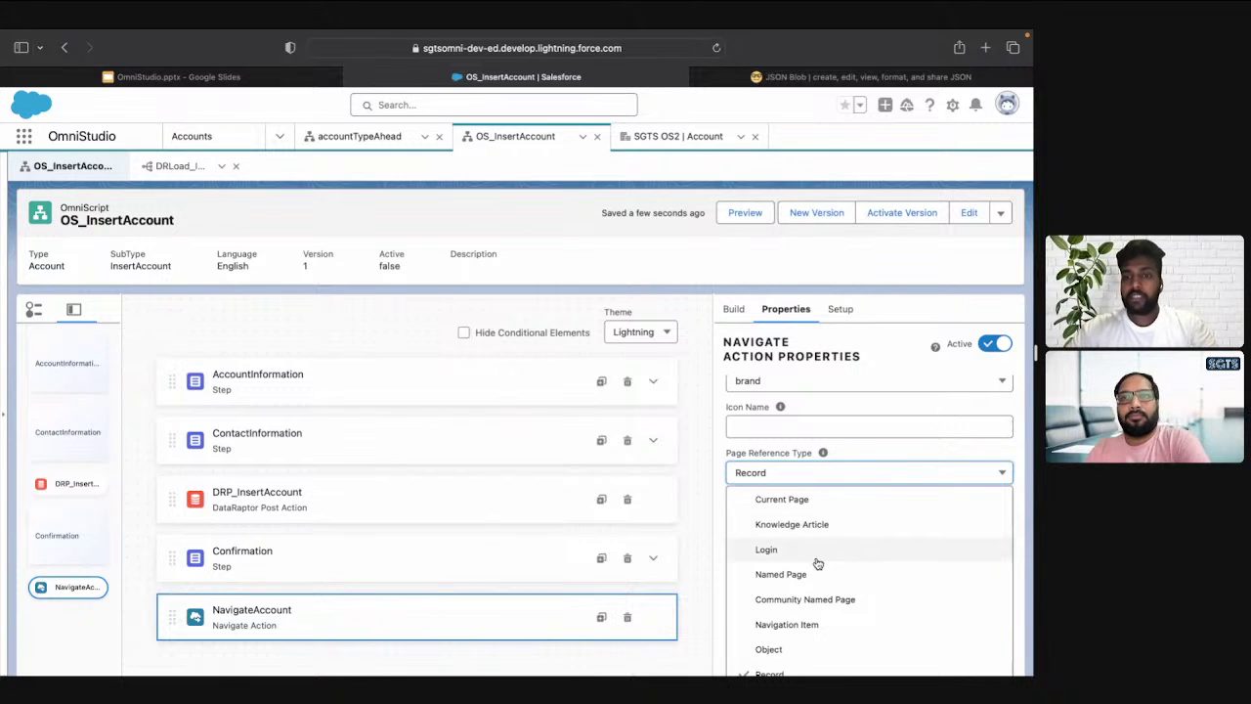
{"action": "scroll", "coordinate": [817, 563], "scroll_direction": "down", "scroll_amount": 2}
{"action": "scroll", "coordinate": [817, 563], "scroll_direction": "down", "scroll_amount": 2}
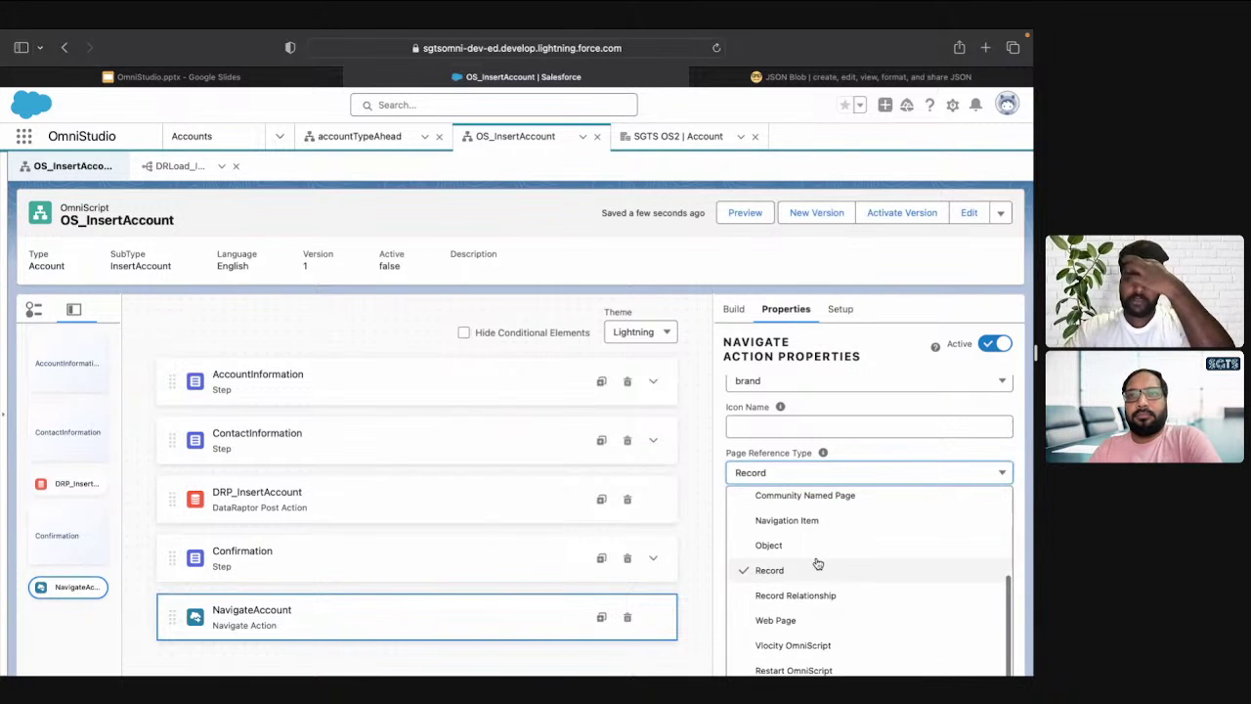
{"action": "scroll", "coordinate": [817, 563], "scroll_direction": "down", "scroll_amount": 1}
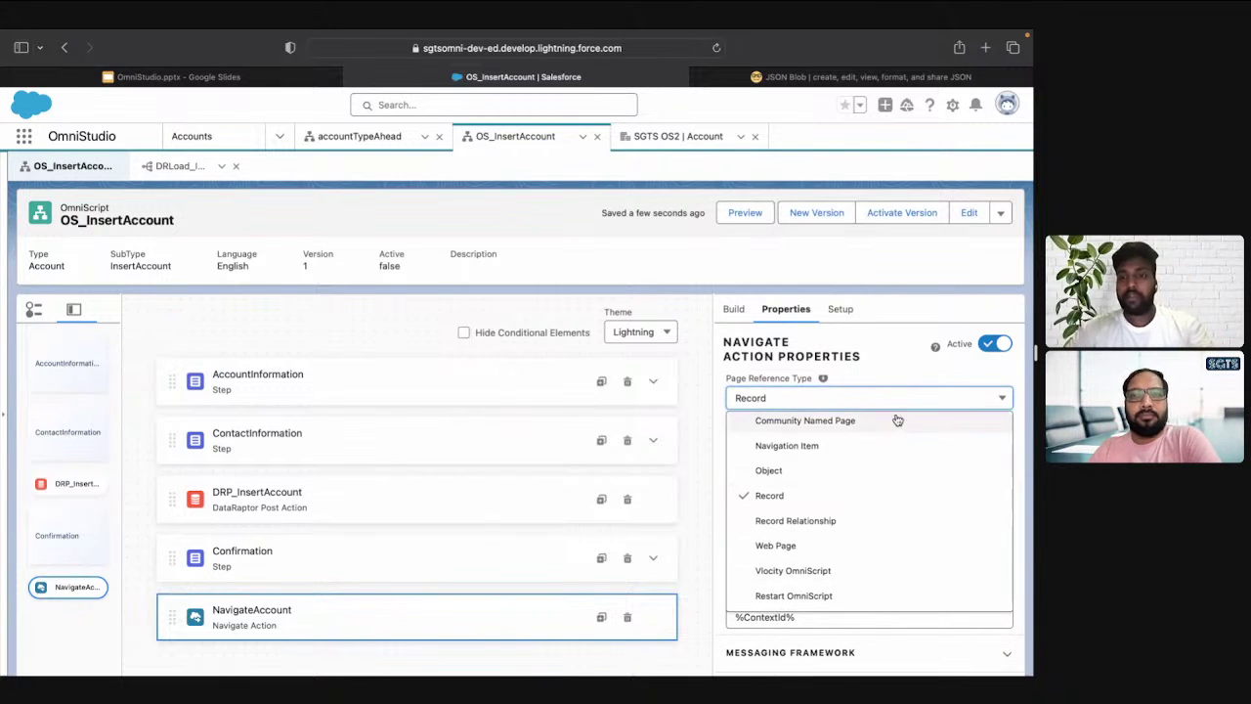
{"action": "left_click", "coordinate": [879, 374]}
{"action": "scroll", "coordinate": [798, 483], "scroll_direction": "up", "scroll_amount": 1}
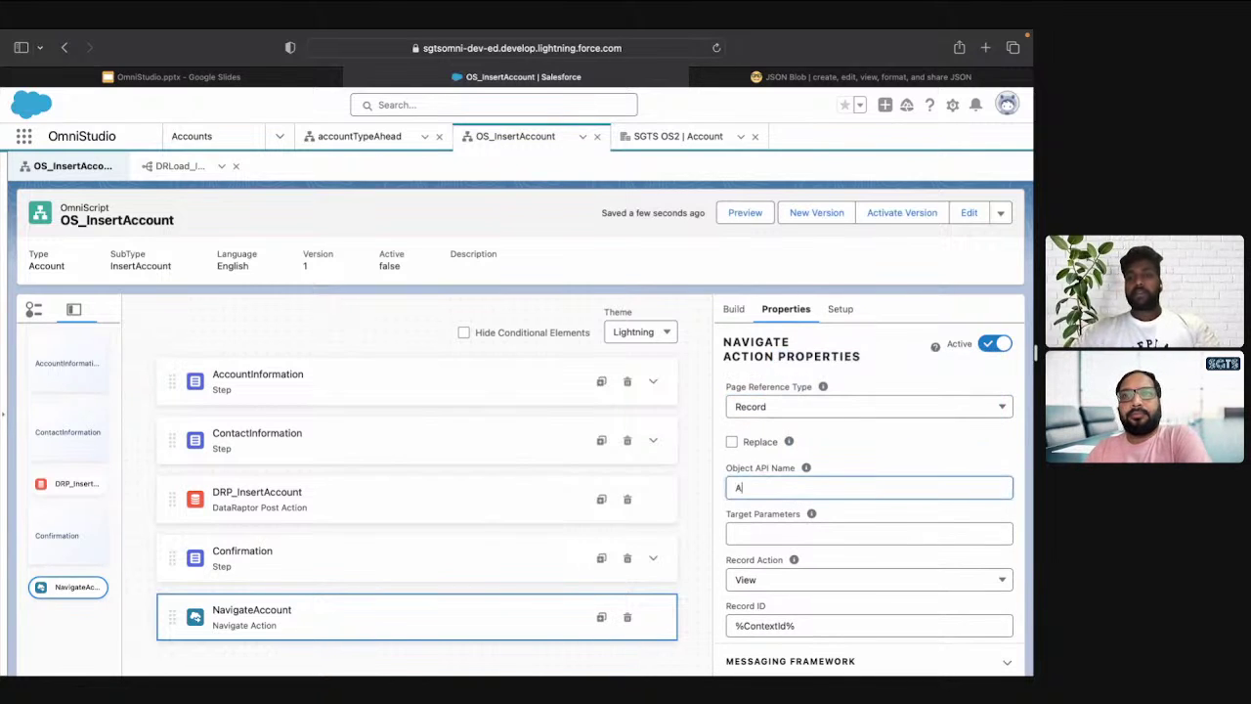
{"action": "left_click", "coordinate": [763, 487]}
{"action": "type", "text": "Account"}
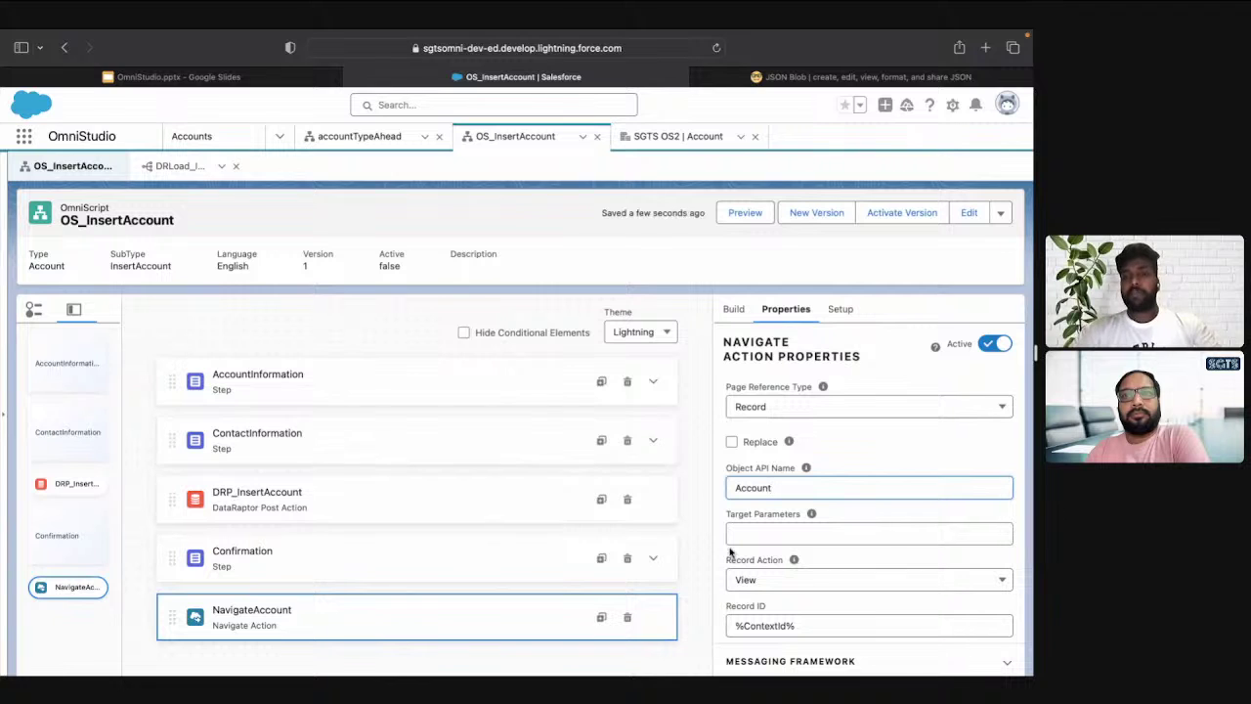
Replace ContextId in the Record ID with DRId_Account, giving %DRId_Account%
{"action": "key", "text": "ctrl+Tab"}
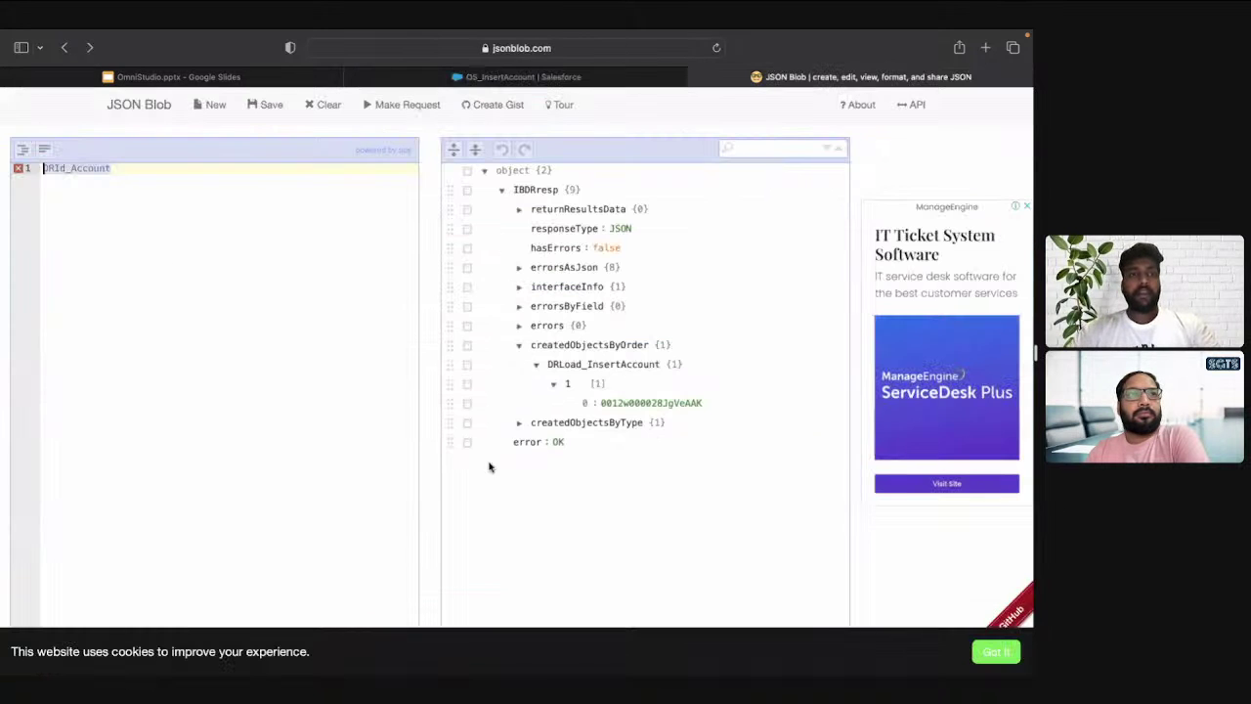
{"action": "key", "text": "ctrl+shift+Tab"}
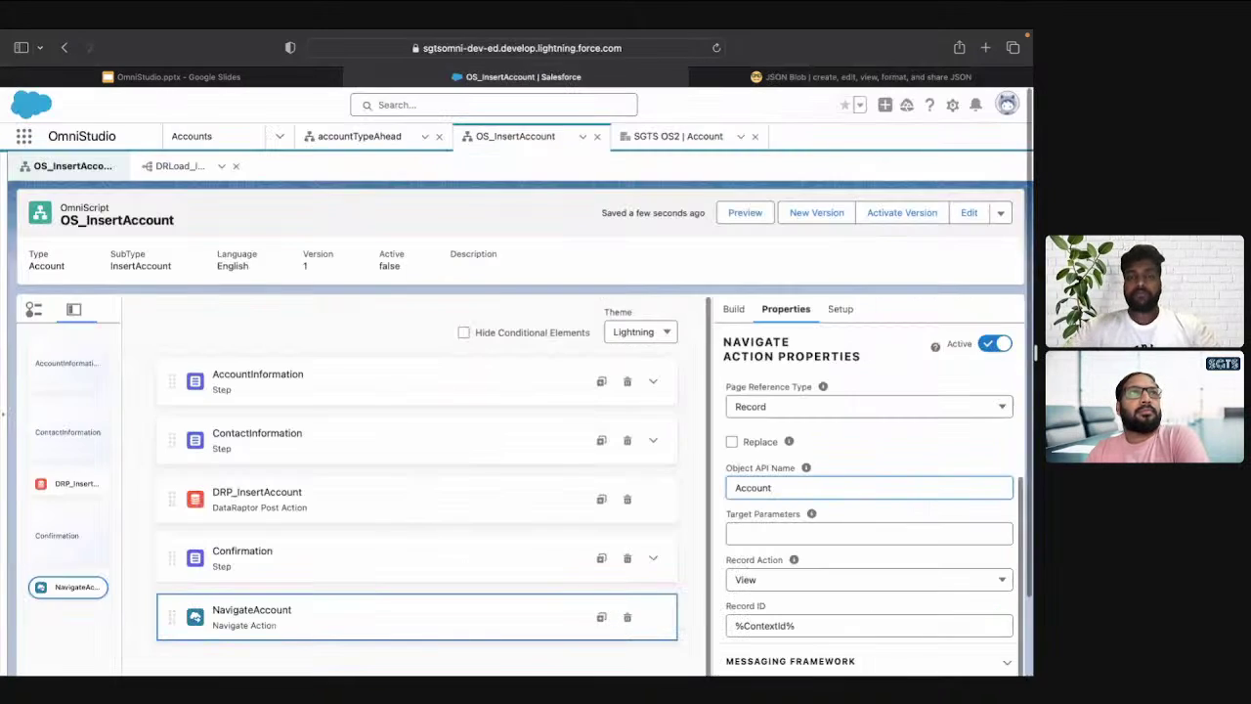
{"action": "scroll", "coordinate": [786, 614], "scroll_direction": "down", "scroll_amount": 1}
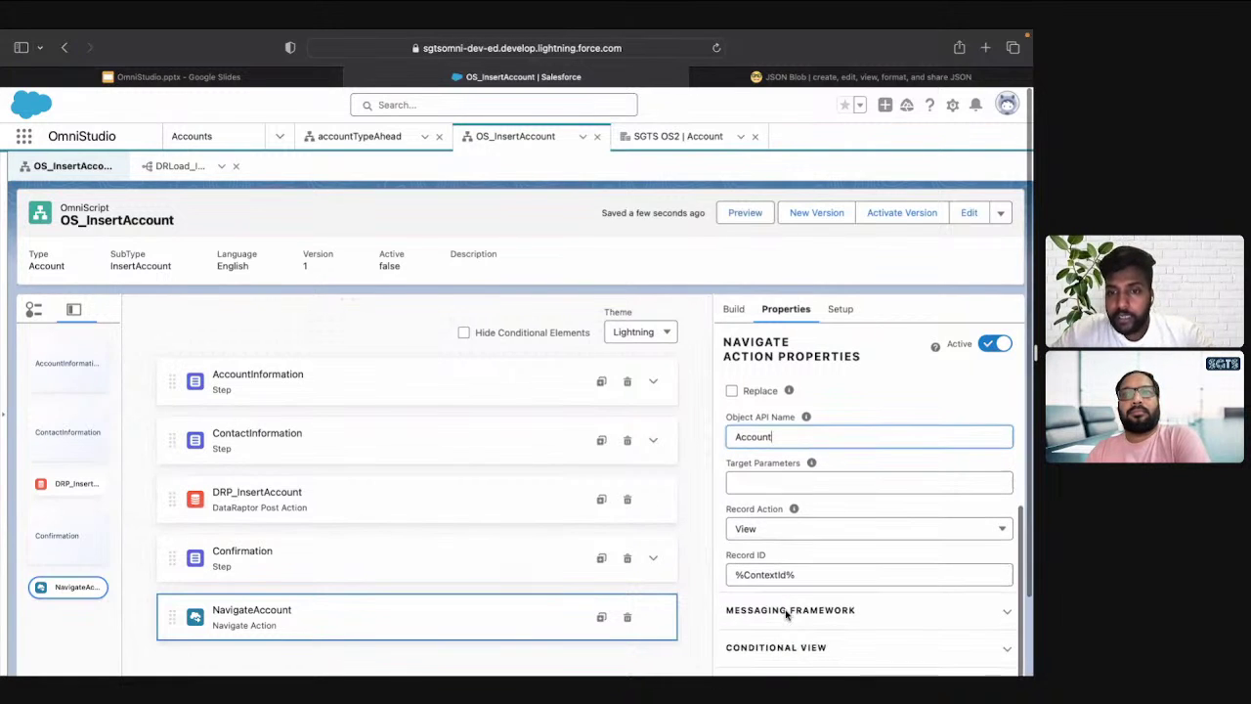
{"action": "double_click", "coordinate": [760, 574]}
{"action": "type", "text": "DRId_Account"}
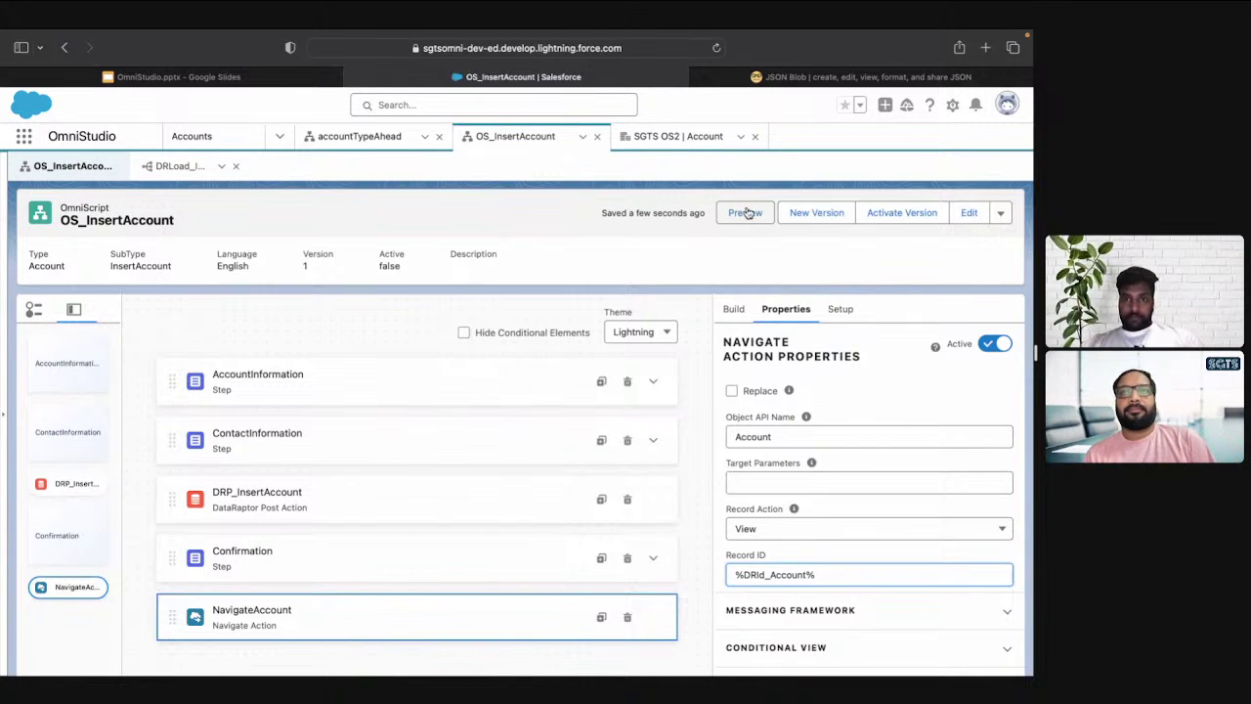
Close the SGTS OS2 account tab, preview OS_InsertAccount, and return to design mode
{"action": "left_click", "coordinate": [755, 136]}
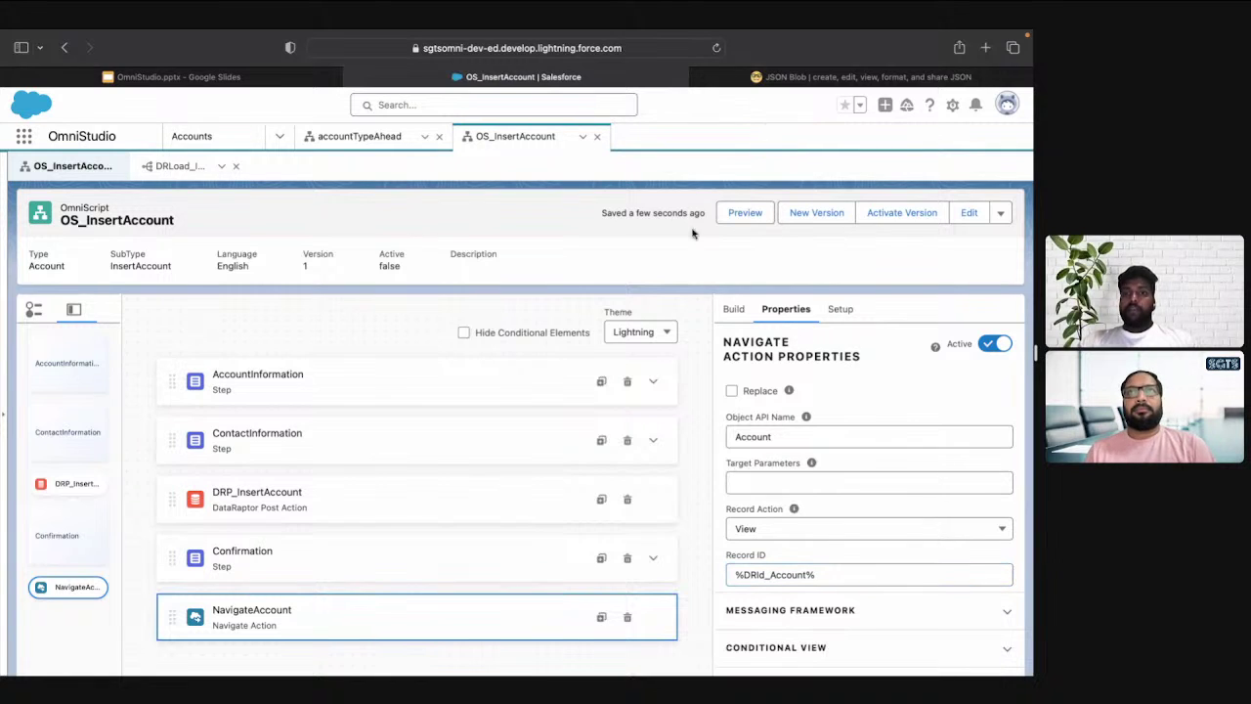
{"action": "left_click", "coordinate": [746, 218]}
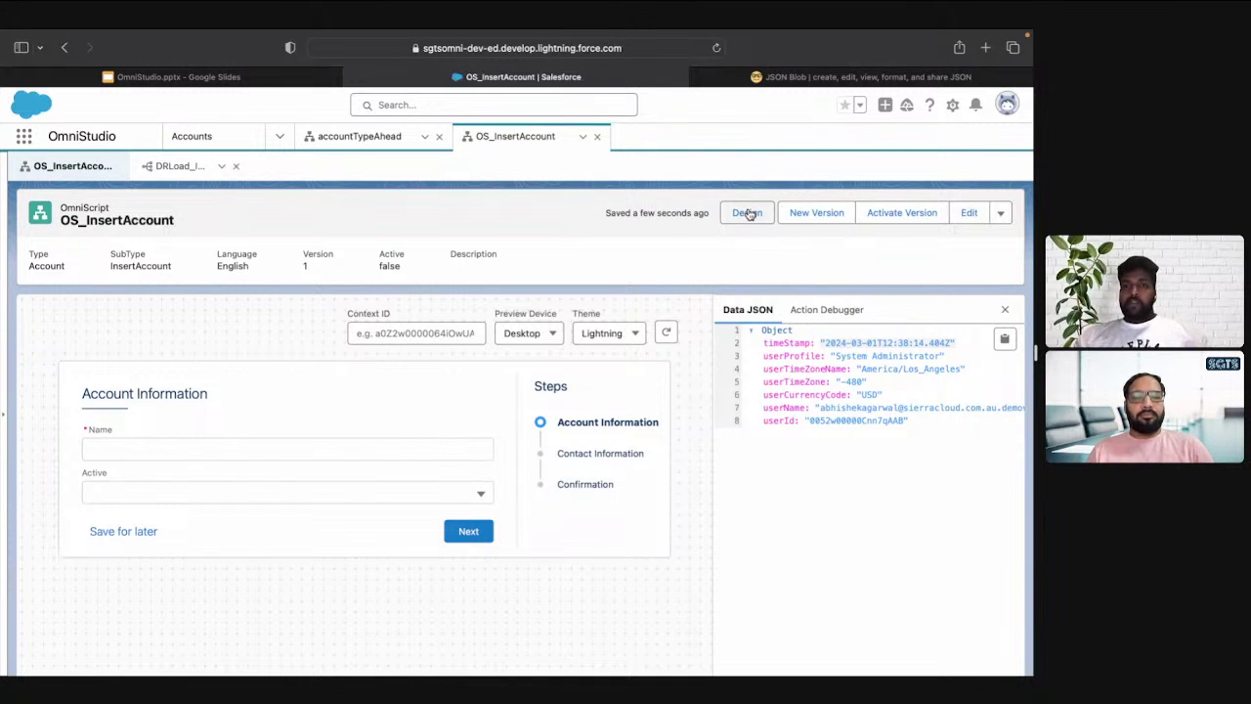
{"action": "left_click", "coordinate": [748, 213]}
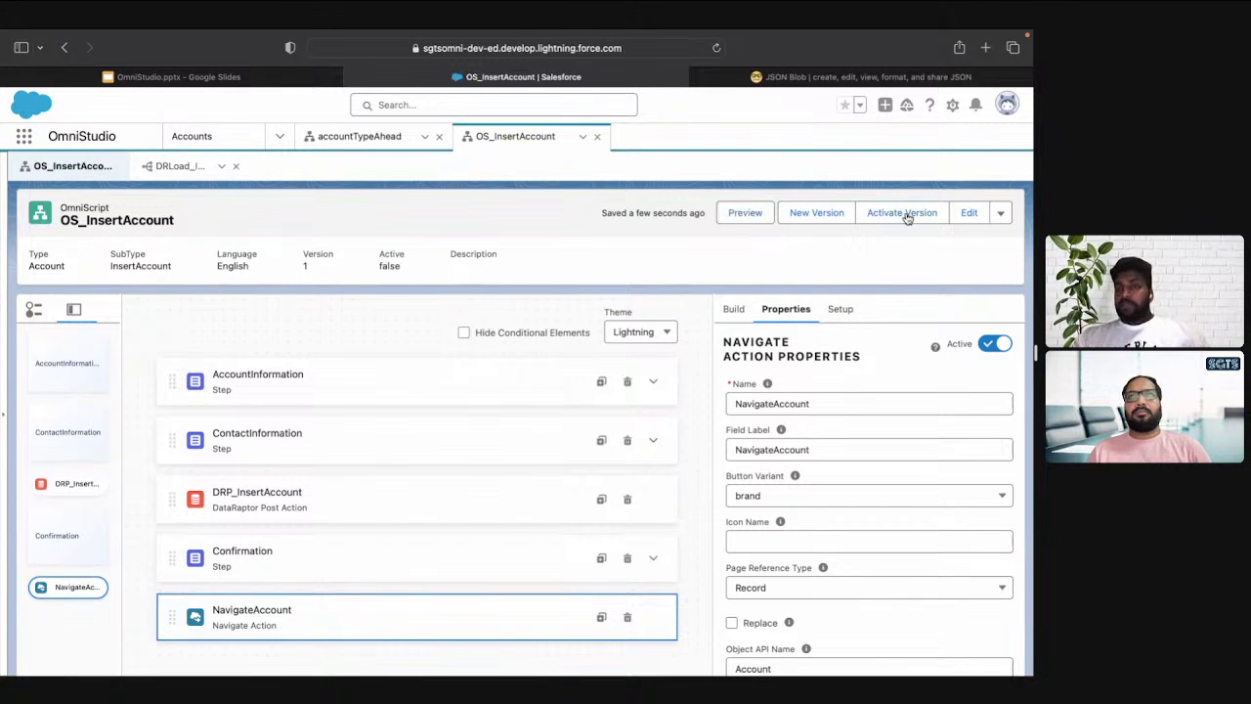
Activate version 1 of OS_InsertAccount and dismiss the completed activation modal
{"action": "left_click", "coordinate": [901, 213]}
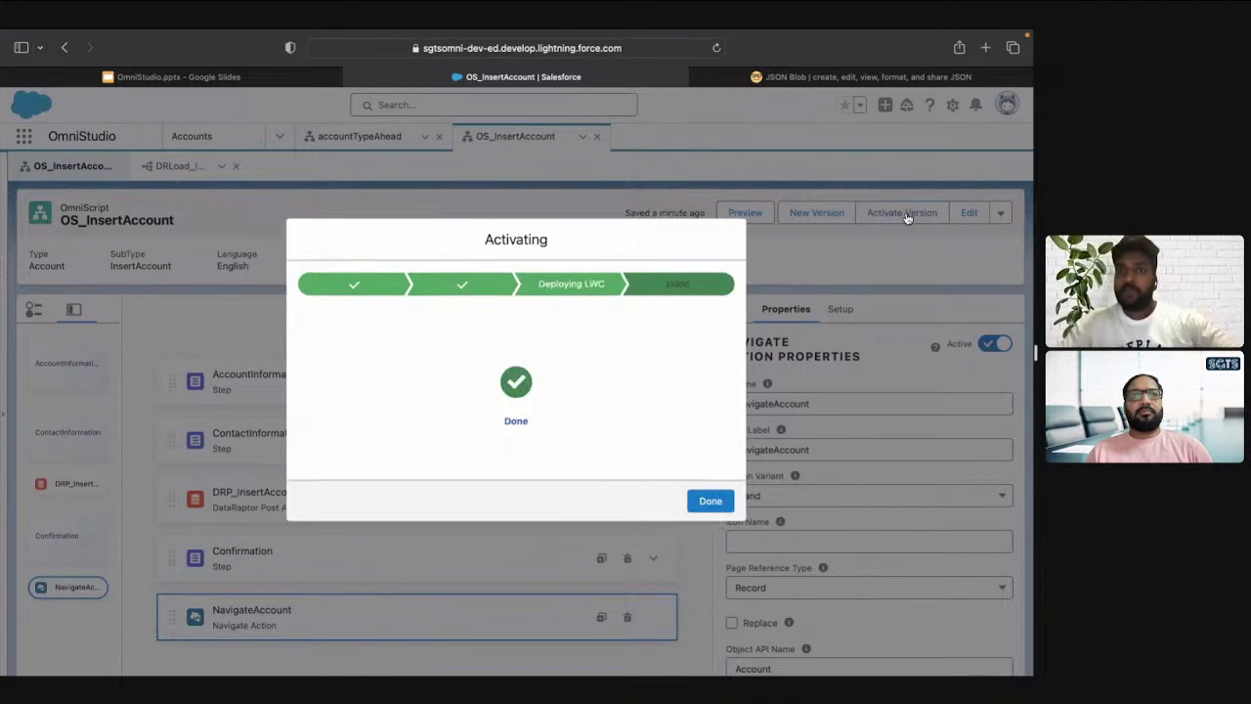
{"action": "left_click", "coordinate": [711, 500]}
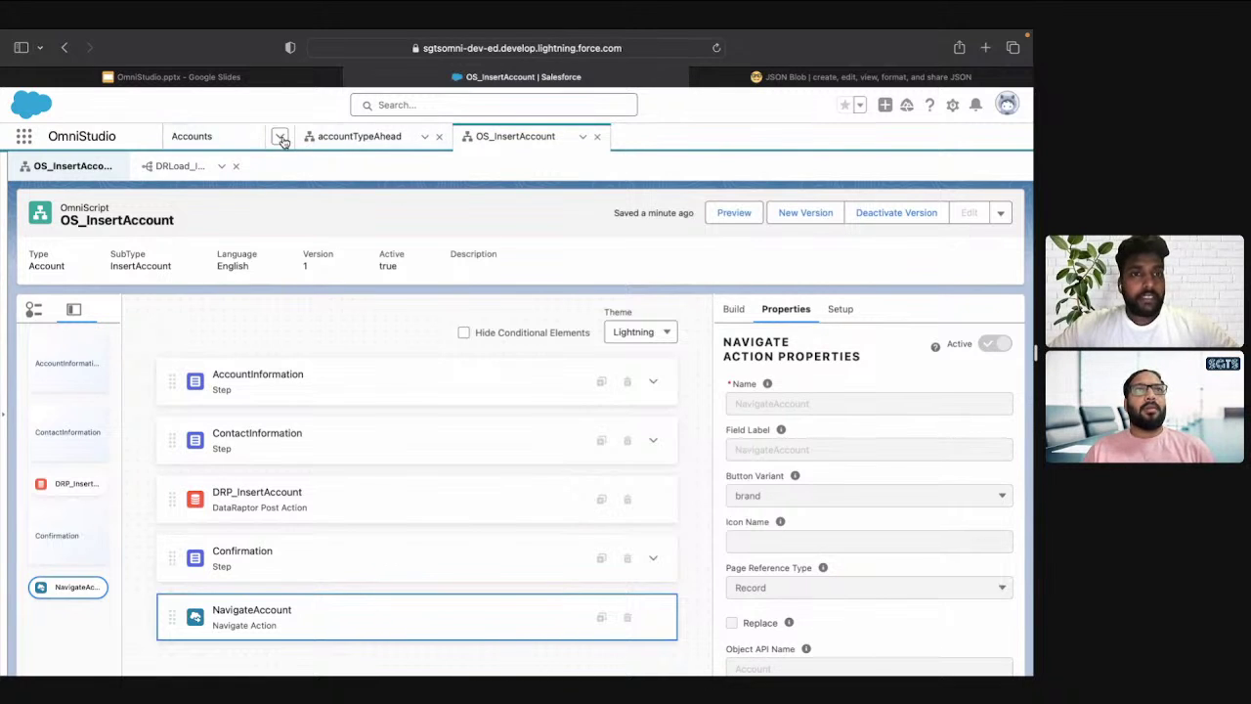
Search 'home' in the App Launcher and open the Home page
{"action": "left_click", "coordinate": [280, 136]}
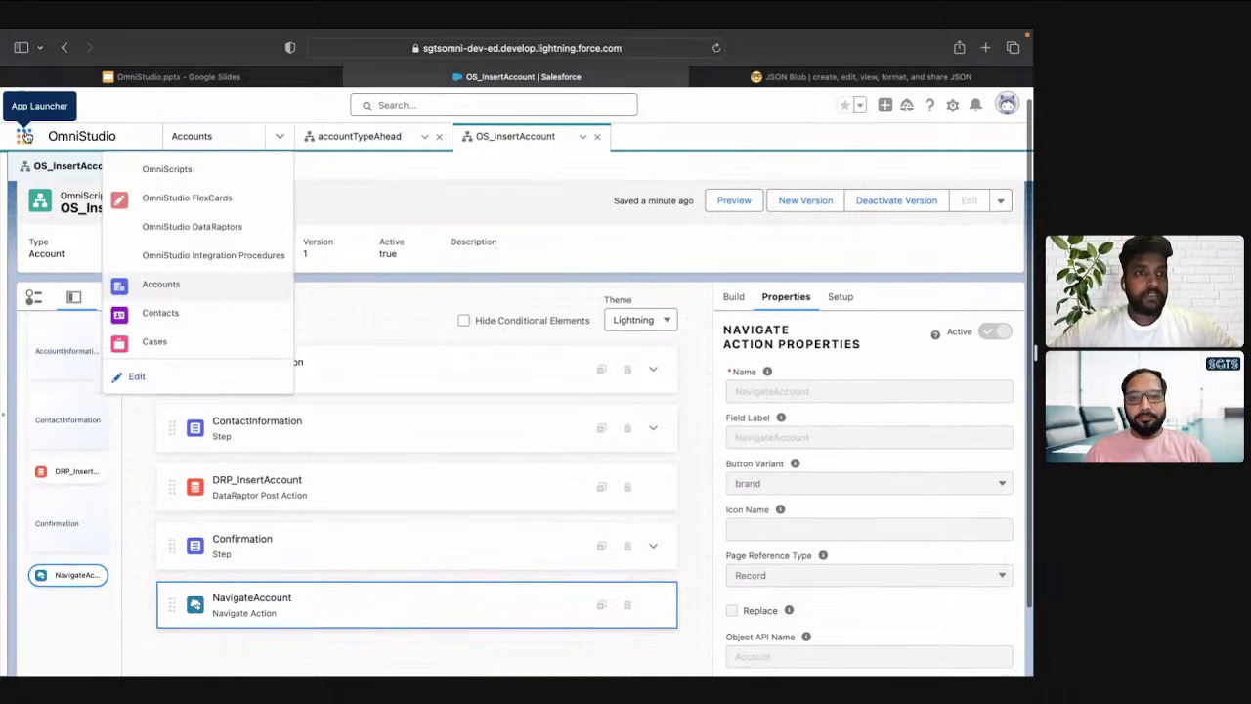
{"action": "left_click", "coordinate": [25, 135]}
{"action": "left_click", "coordinate": [24, 136]}
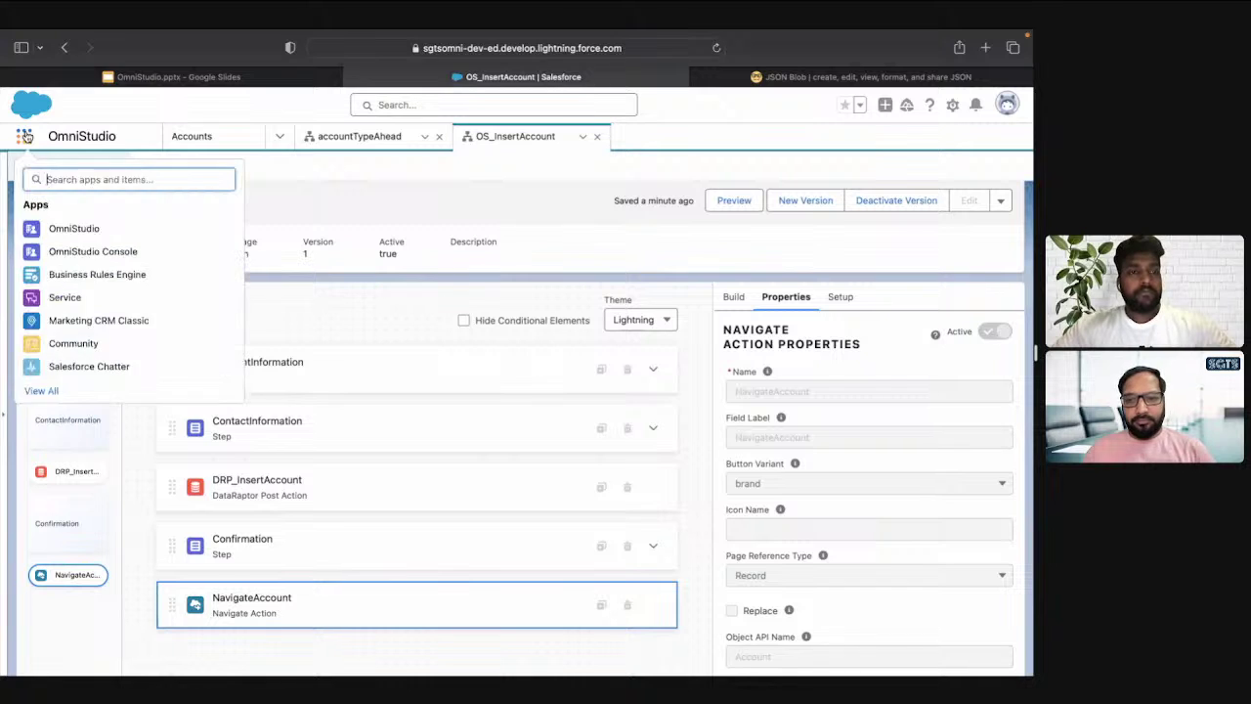
{"action": "type", "text": "home"}
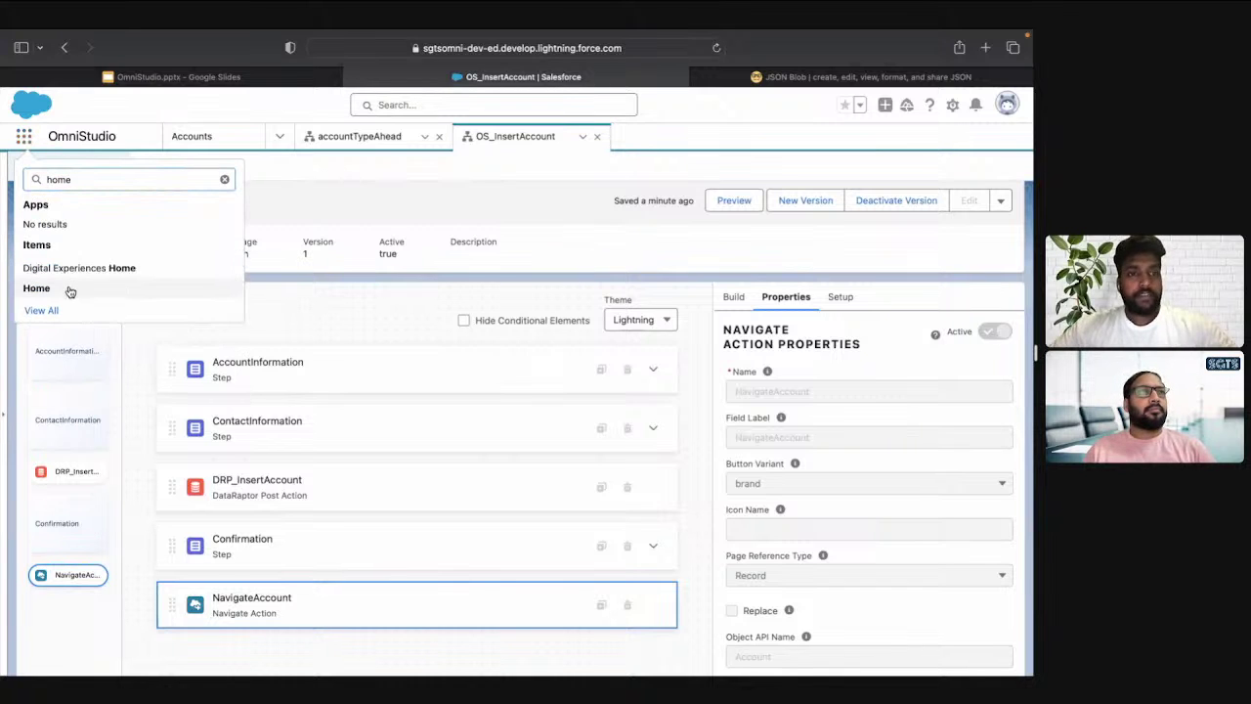
{"action": "left_click", "coordinate": [36, 289]}
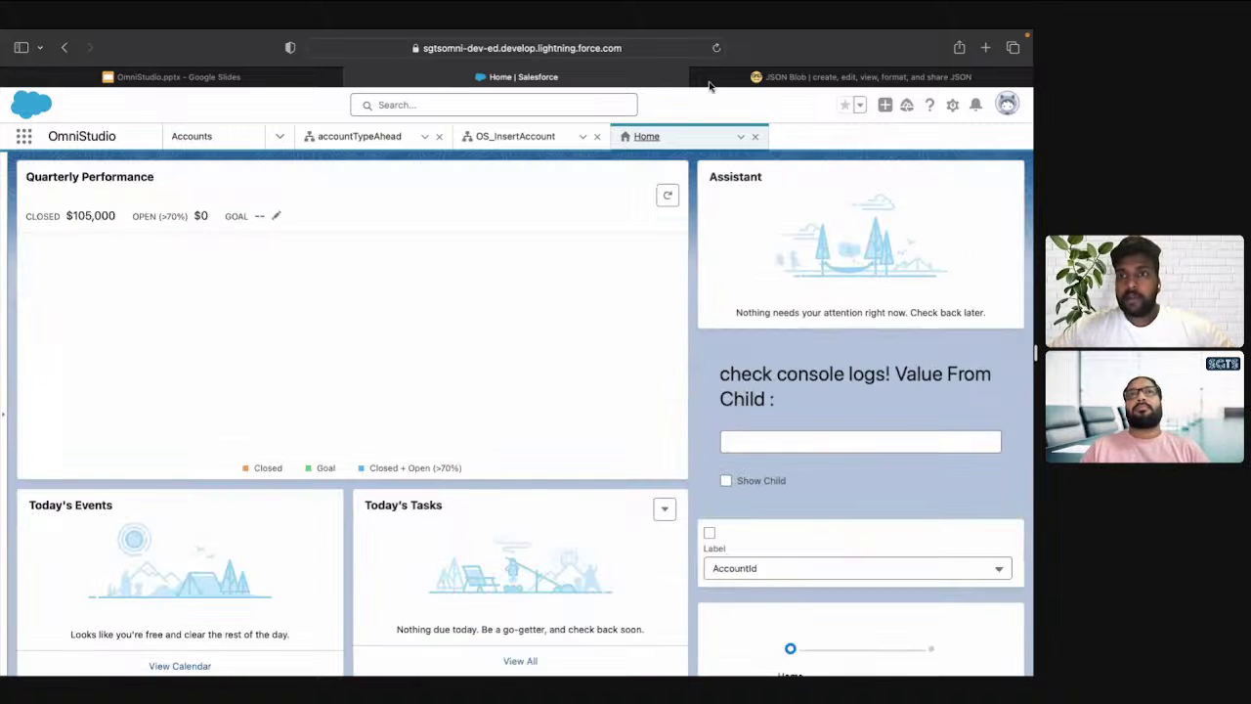
Open the Home page in Lightning App Builder via Edit Page in the gear menu
{"action": "scroll", "coordinate": [849, 482], "scroll_direction": "down", "scroll_amount": 5}
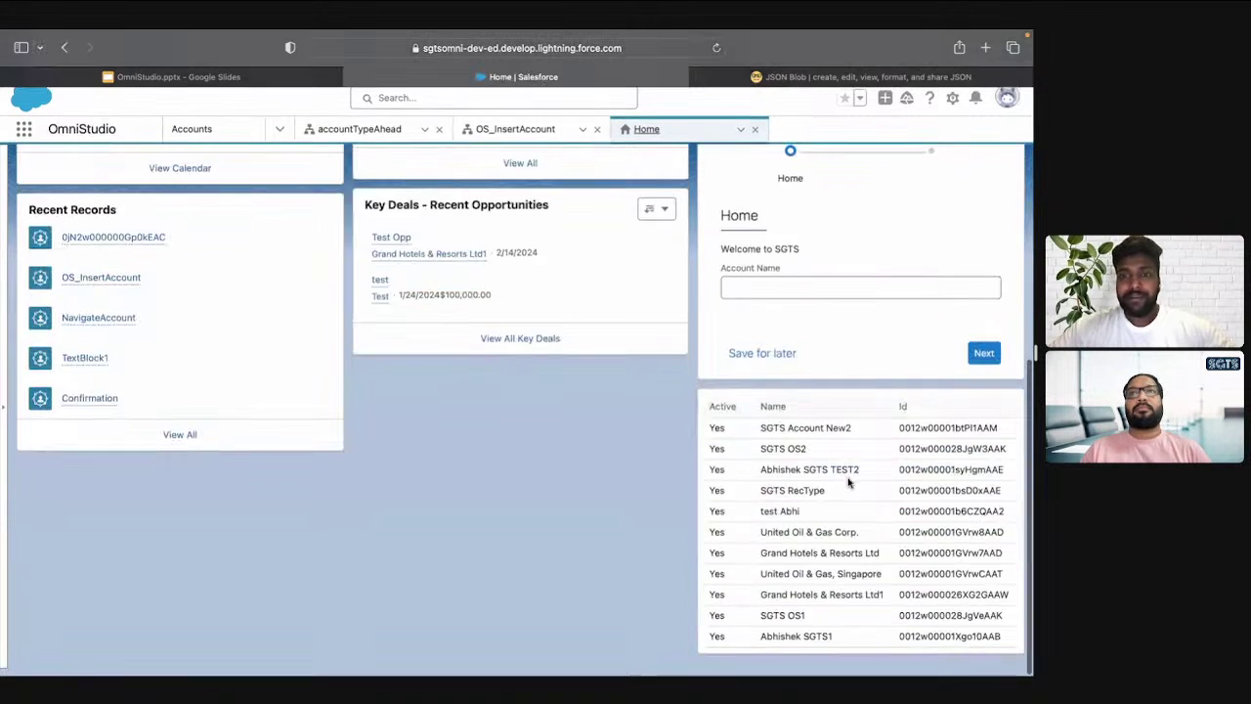
{"action": "scroll", "coordinate": [851, 375], "scroll_direction": "up", "scroll_amount": 5}
{"action": "left_click", "coordinate": [953, 108]}
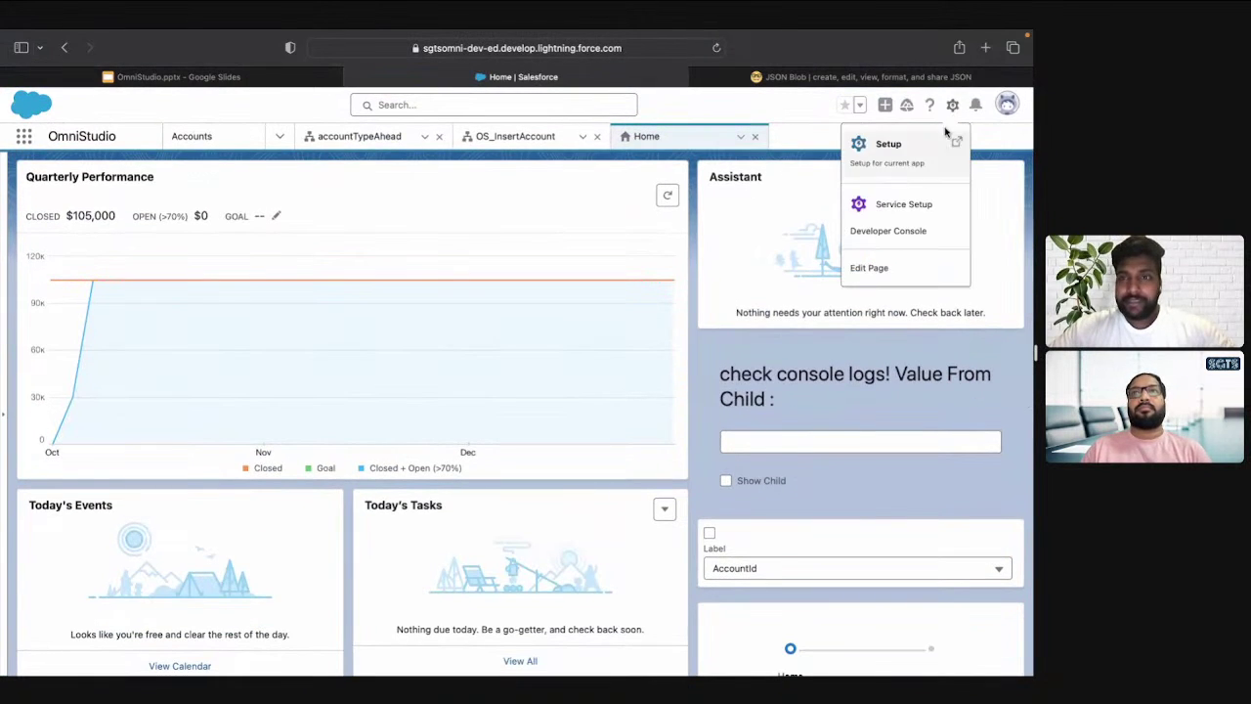
{"action": "left_click", "coordinate": [899, 277]}
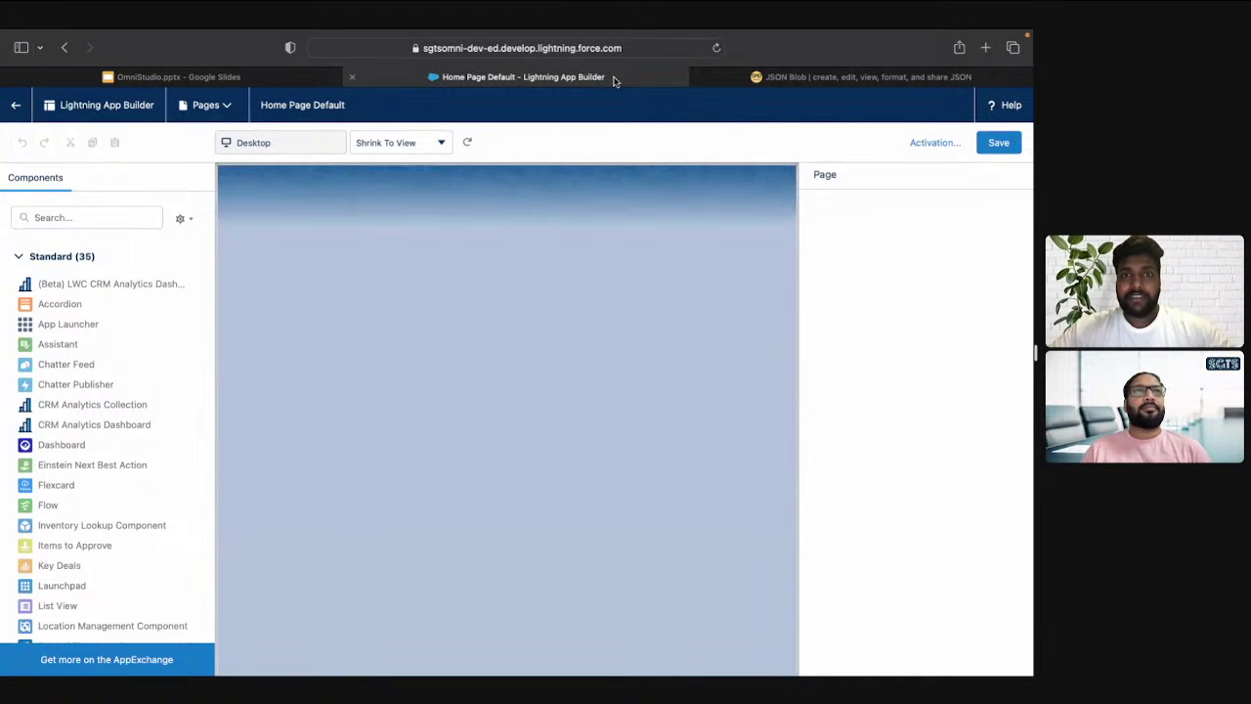
Search the Components panel for 'OS', then clear the search to list all components
{"action": "key", "text": "ctrl+Tab"}
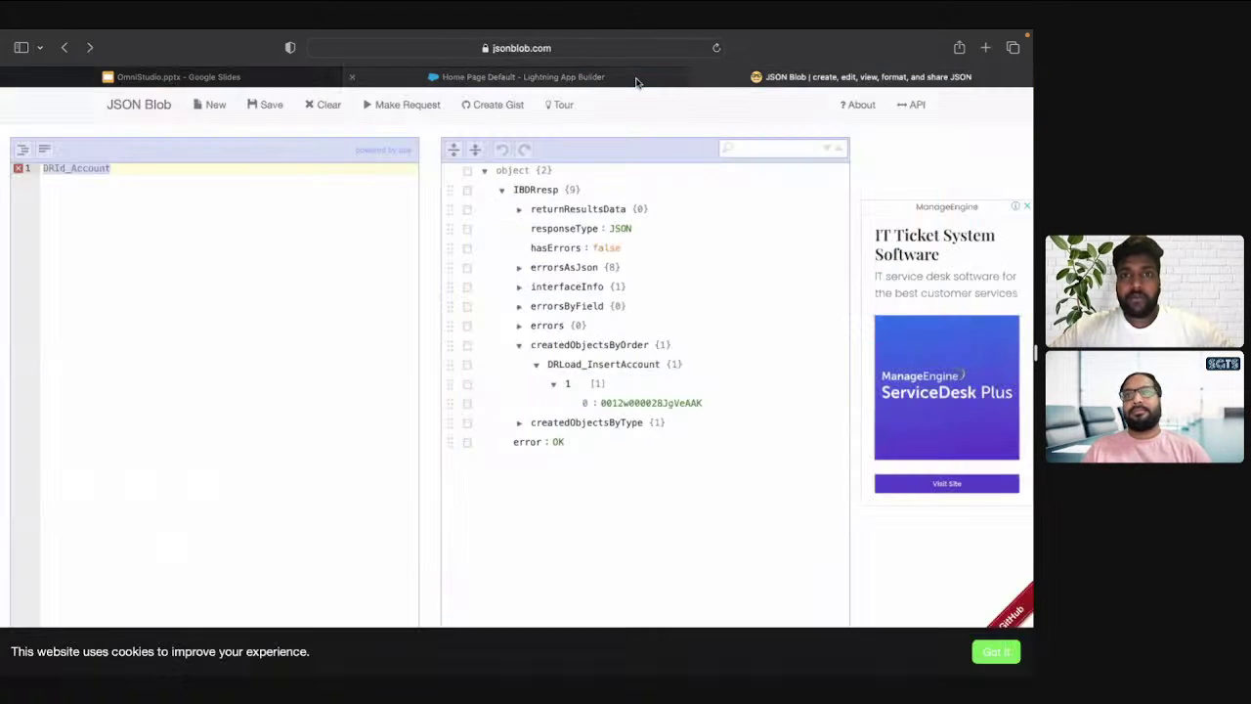
{"action": "key", "text": "ctrl+Tab"}
{"action": "left_click", "coordinate": [635, 82]}
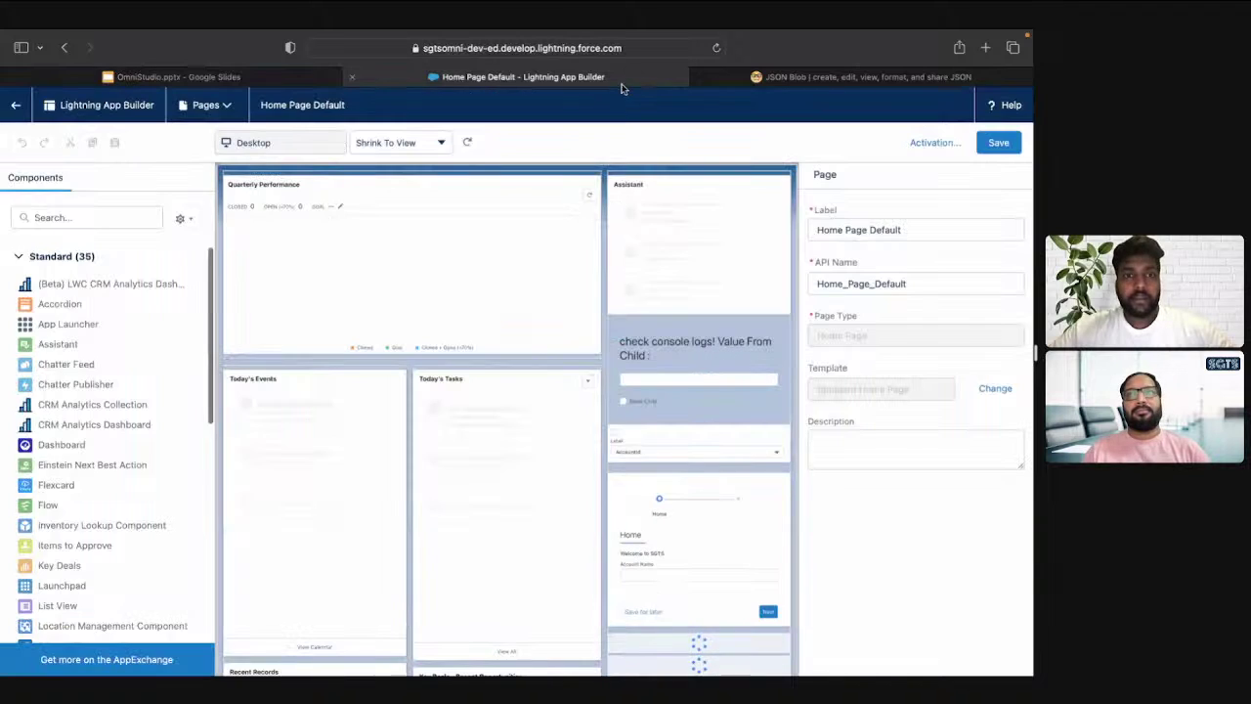
{"action": "left_click", "coordinate": [109, 213]}
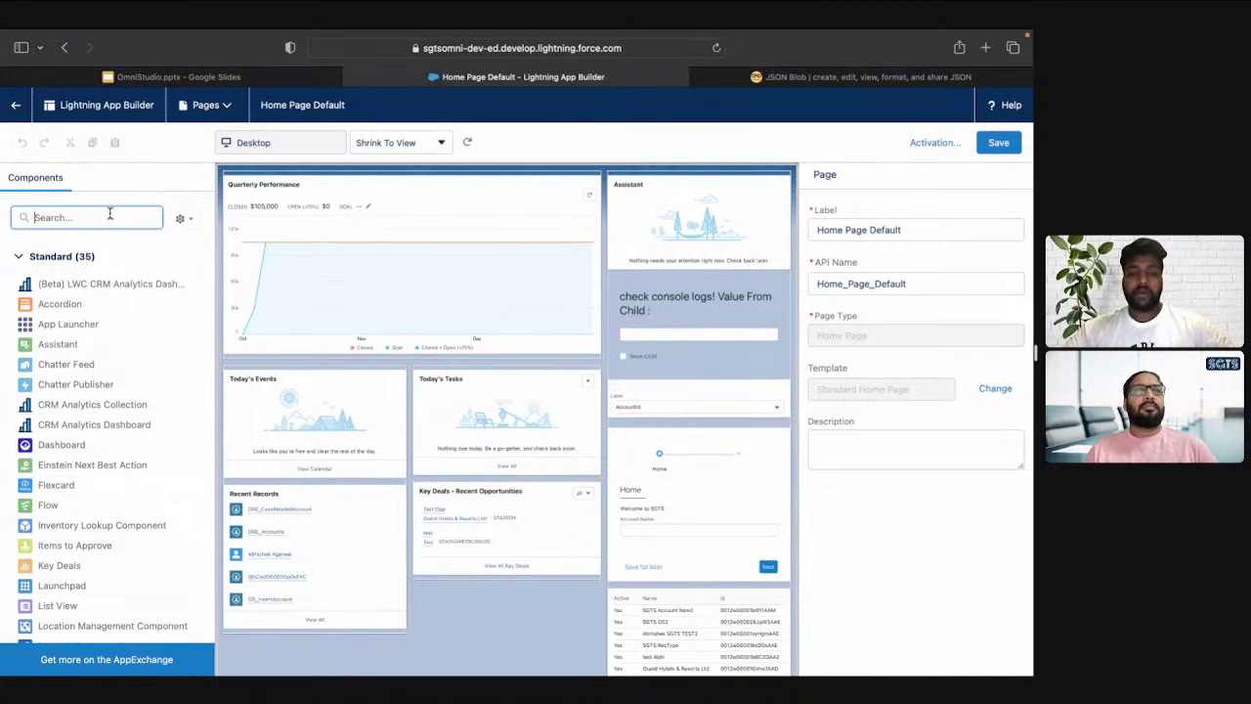
{"action": "type", "text": "OS"}
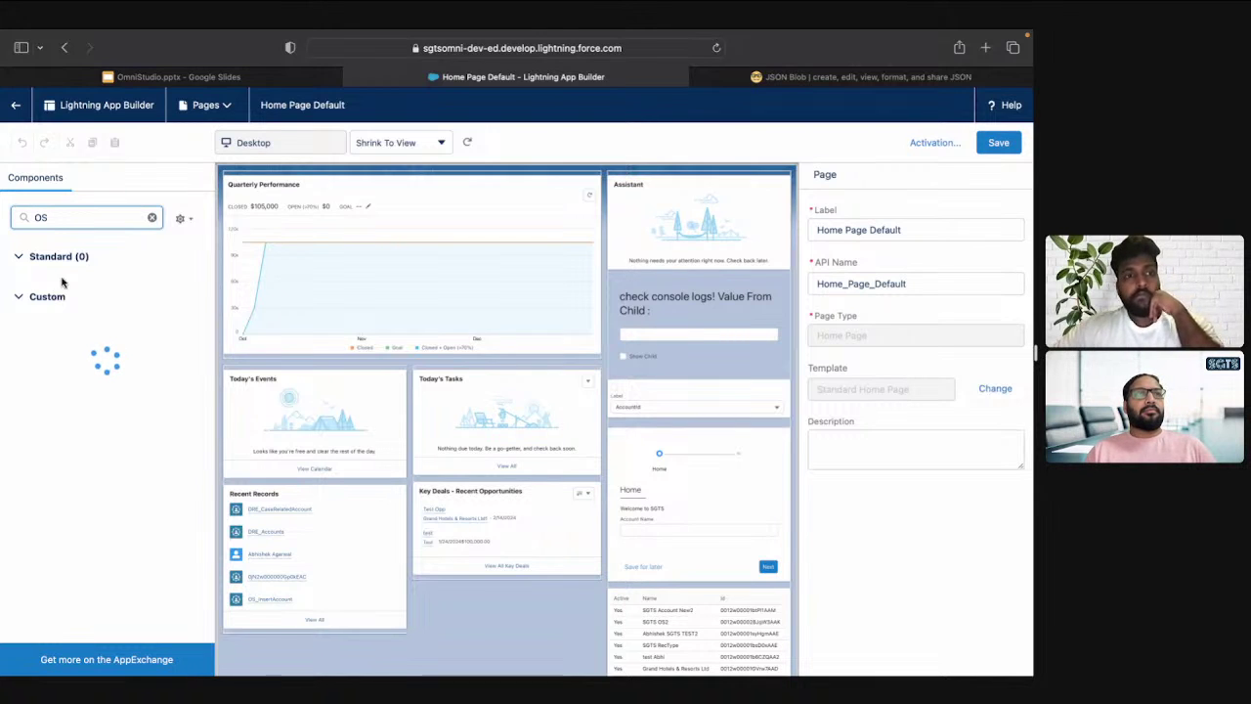
{"action": "key", "text": "BackSpace"}
{"action": "key", "text": "BackSpace"}
{"action": "scroll", "coordinate": [128, 573], "scroll_direction": "down", "scroll_amount": 10}
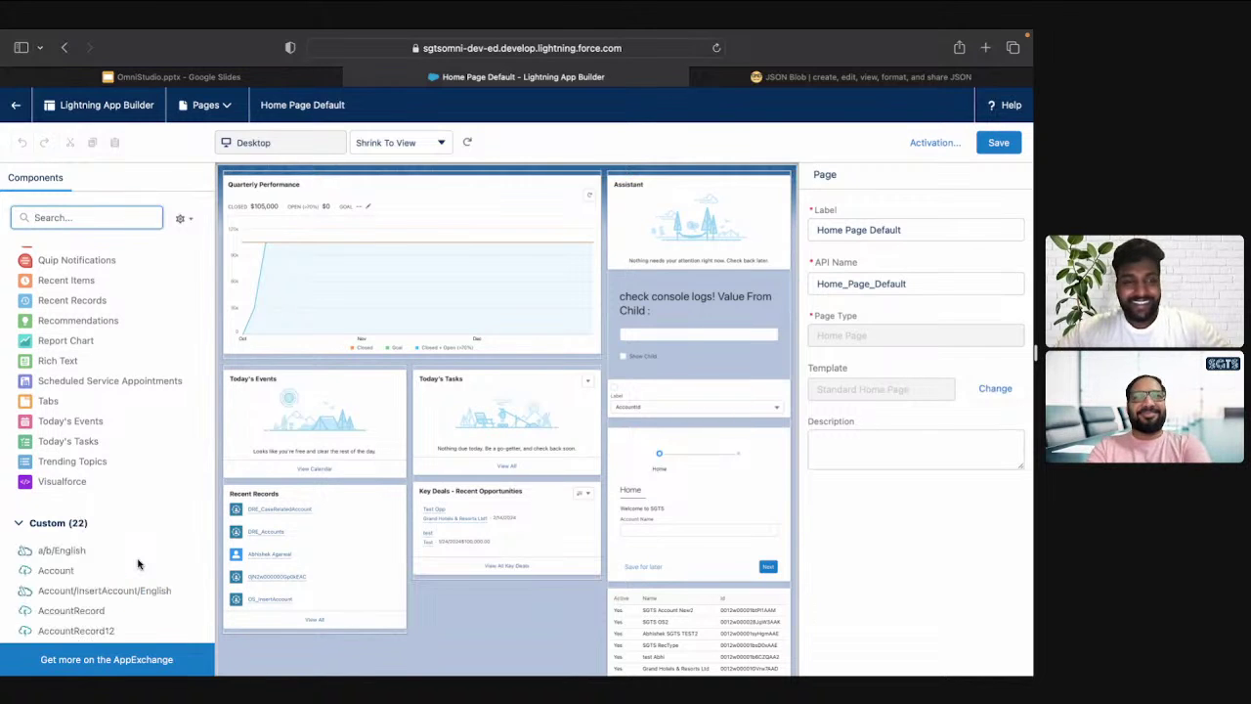
{"action": "type", "text": "OS"}
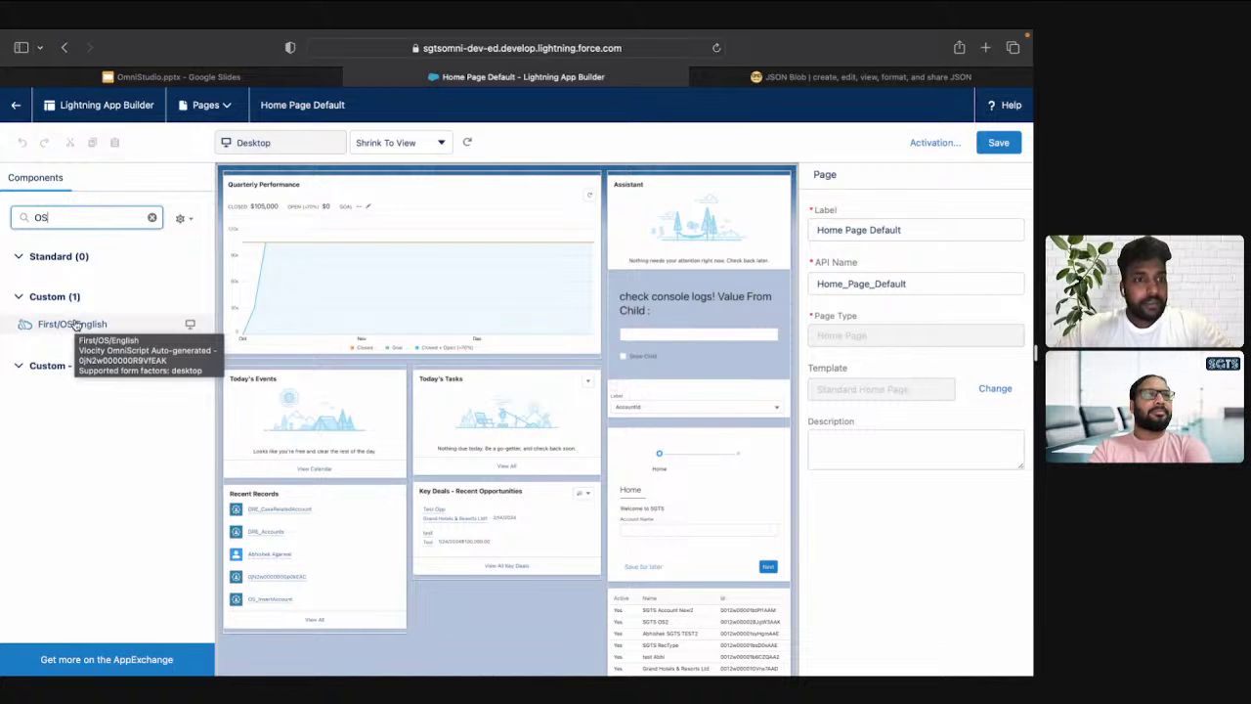
{"action": "key", "text": "BackSpace"}
{"action": "key", "text": "BackSpace"}
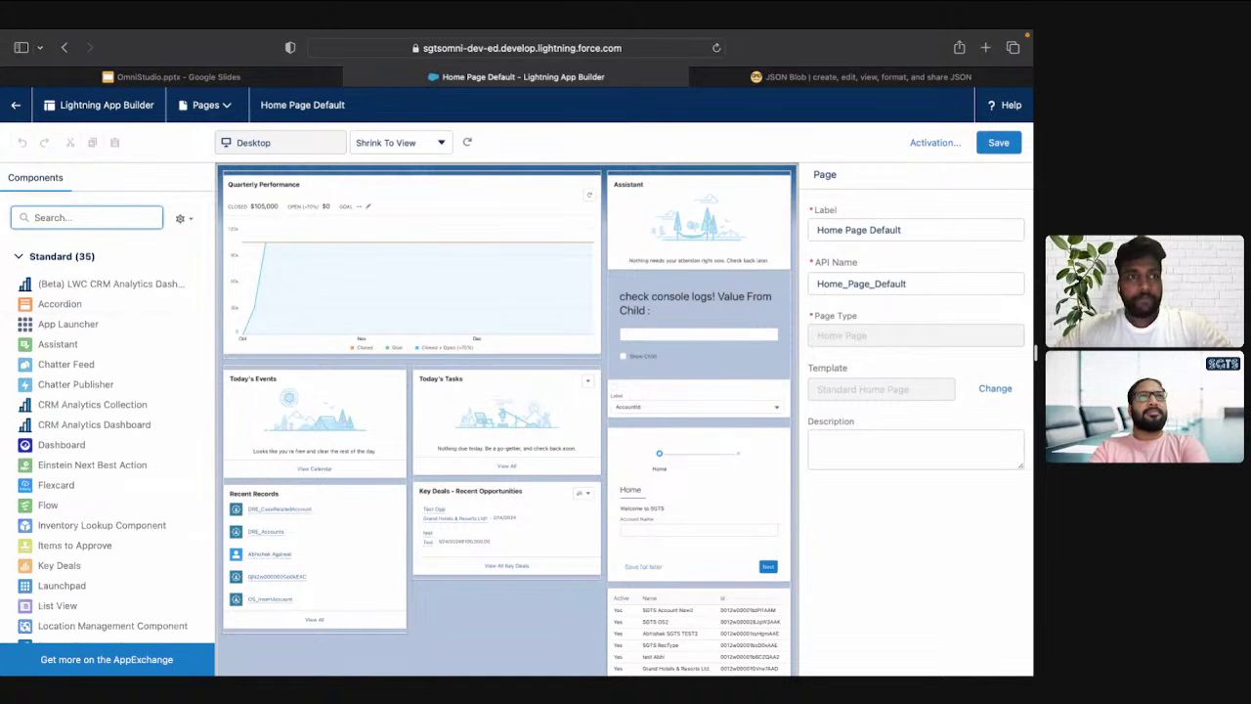
Open a new Lightning Experience tab, reorder the builder tab, and scroll to the Custom components
{"action": "left_click", "coordinate": [15, 110]}
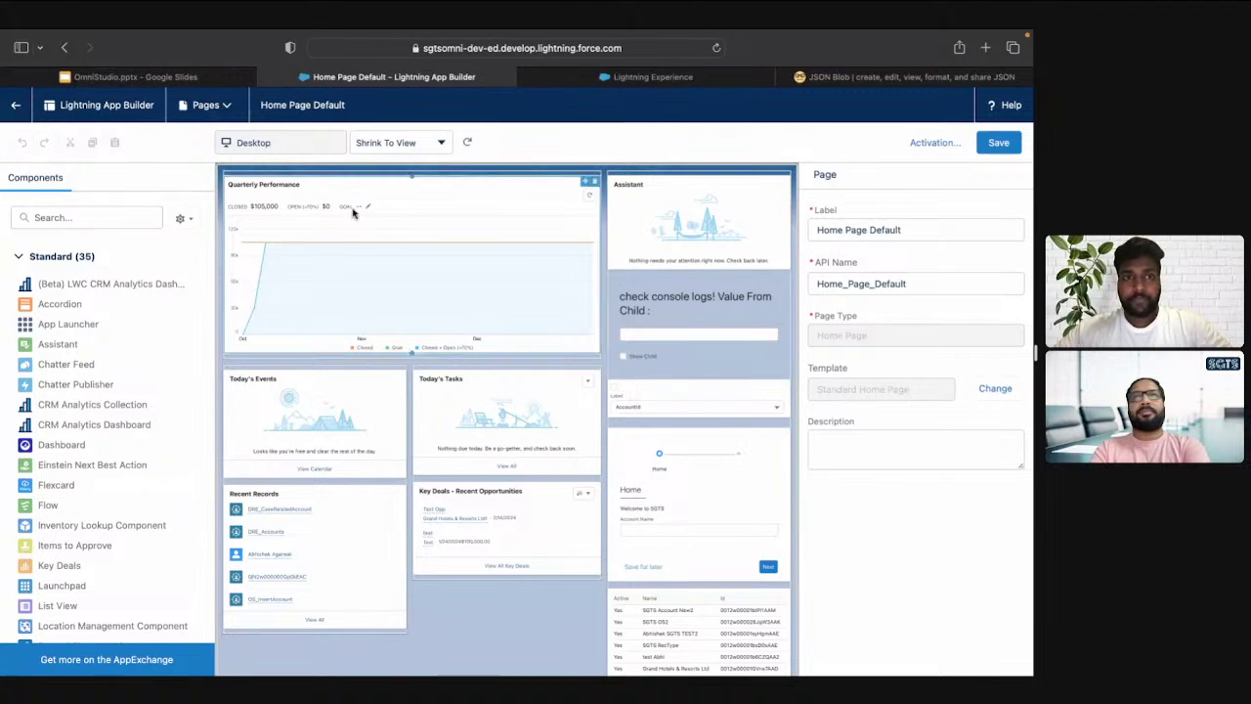
{"action": "left_click_drag", "start_coordinate": [369, 81], "coordinate": [625, 81]}
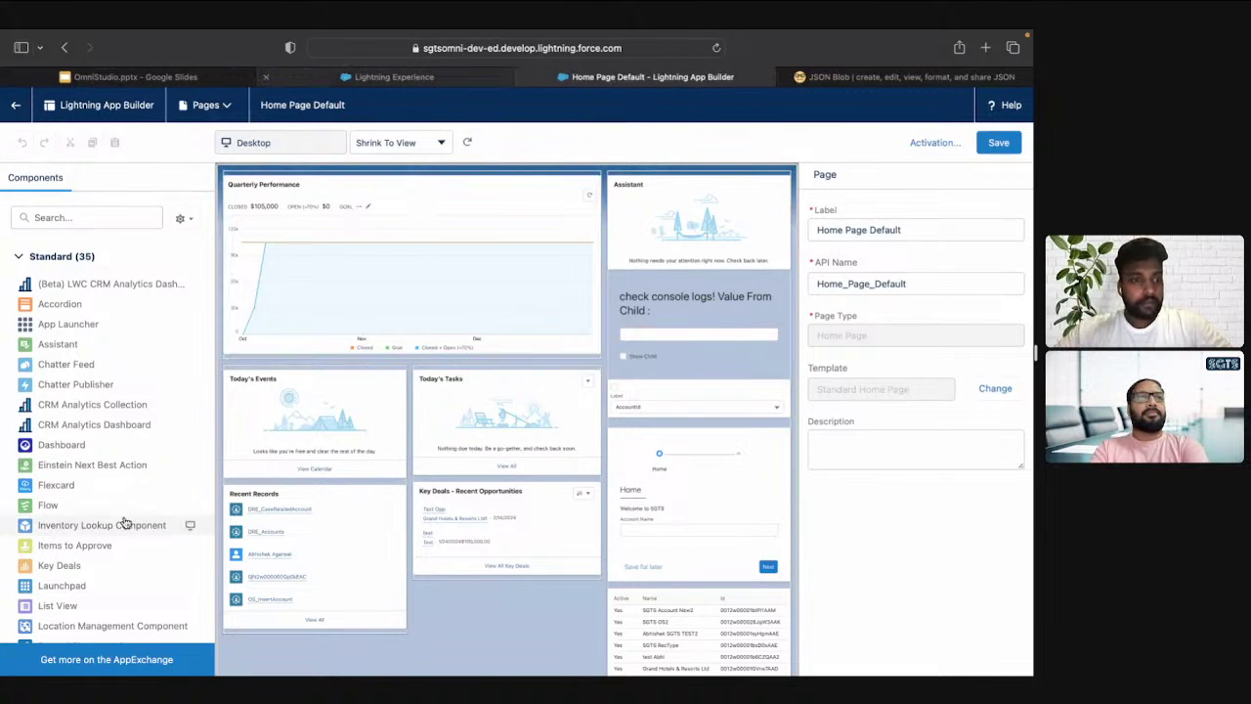
{"action": "scroll", "coordinate": [124, 520], "scroll_direction": "down", "scroll_amount": 10}
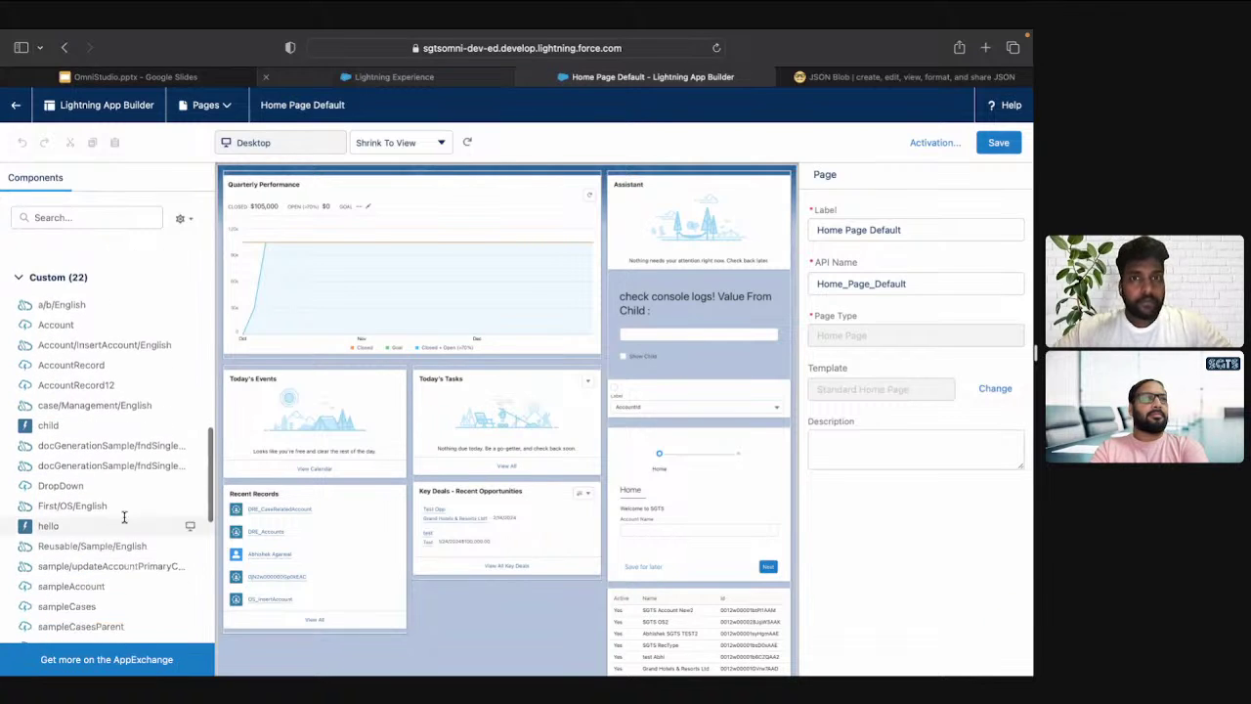
{"action": "key", "text": "ctrl+Tab"}
{"action": "key", "text": "ctrl+shift+Tab"}
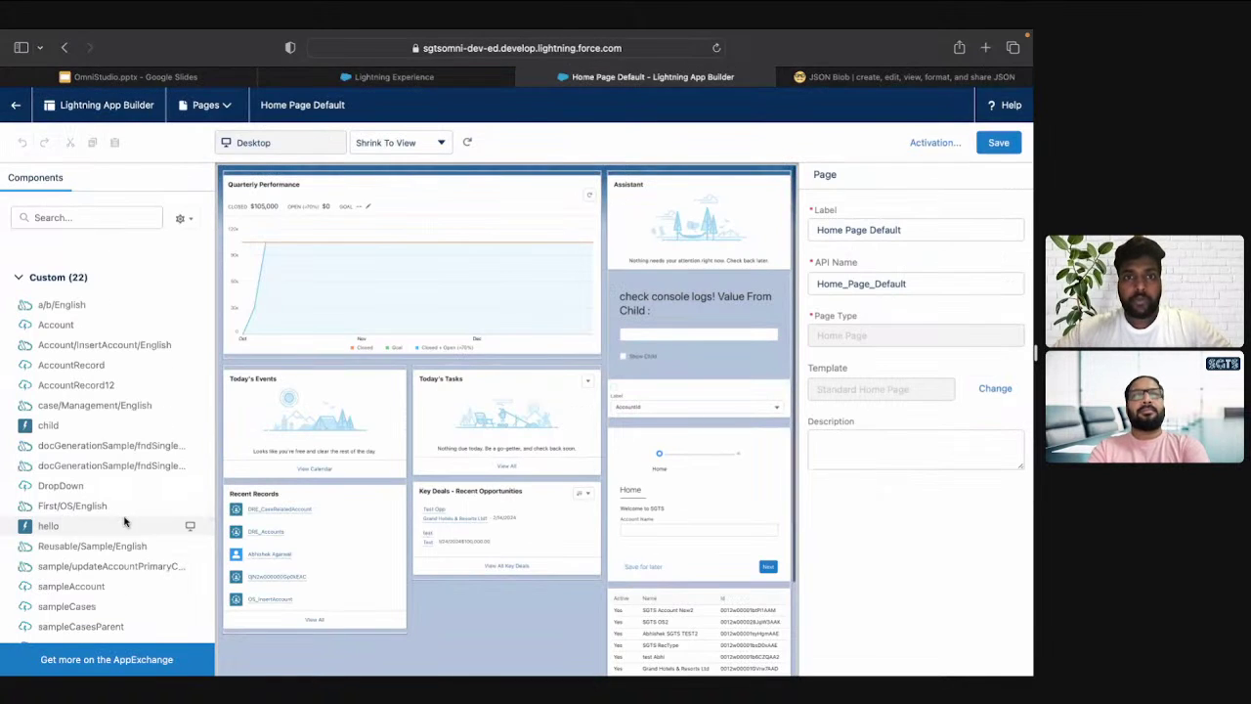
{"action": "key", "text": "ctrl+shift+Tab"}
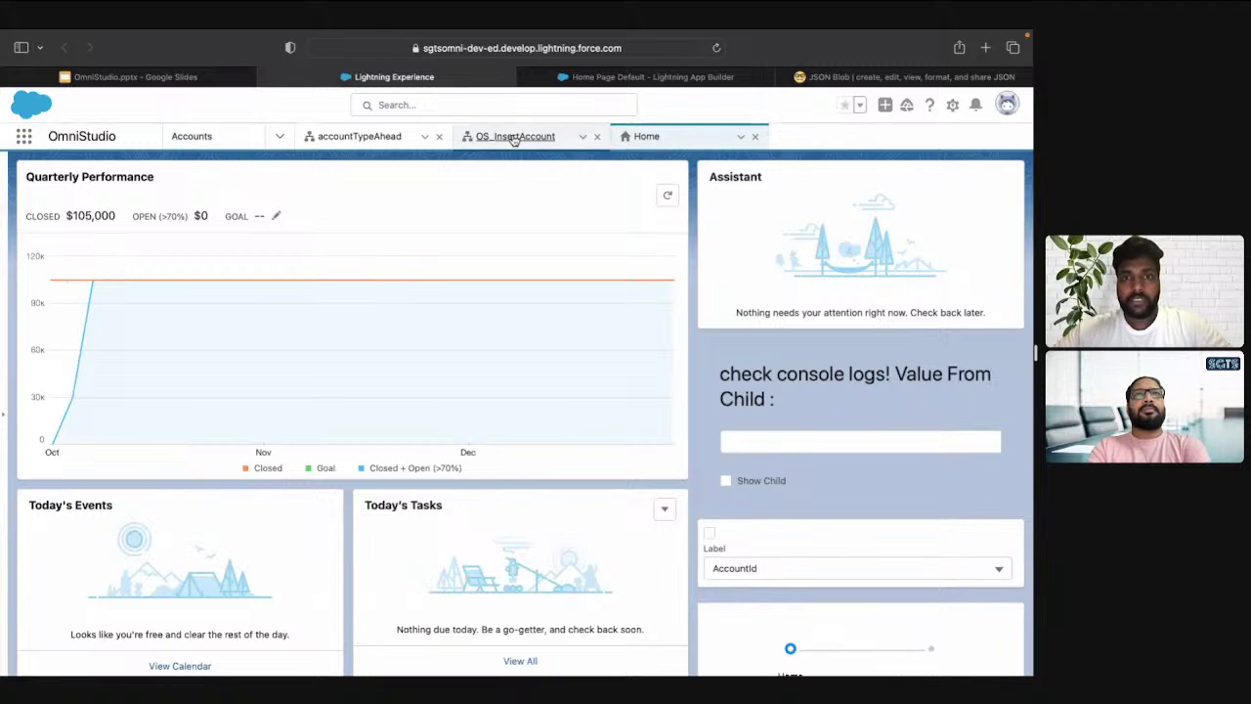
{"action": "left_click", "coordinate": [512, 137]}
{"action": "key", "text": "ctrl+Tab"}
Find the Account/InsertAccount/English component and drop it below Recent Records on the canvas
{"action": "left_click", "coordinate": [130, 216]}
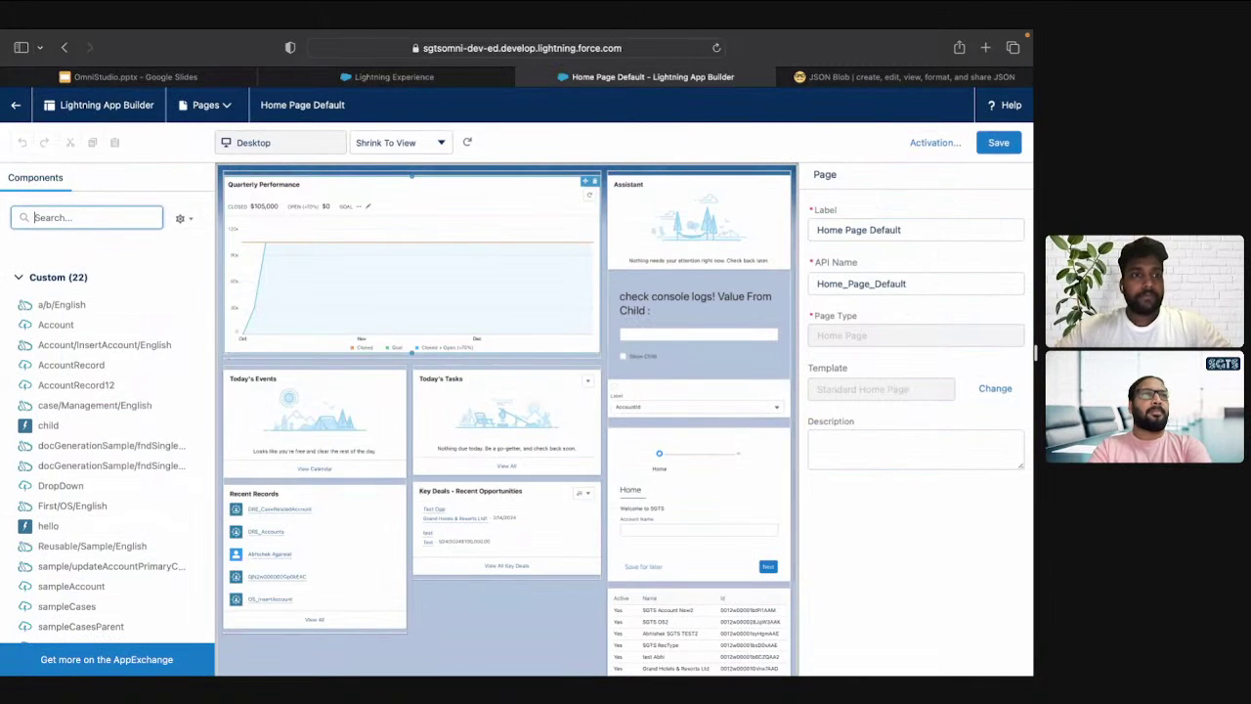
{"action": "type", "text": "ins"}
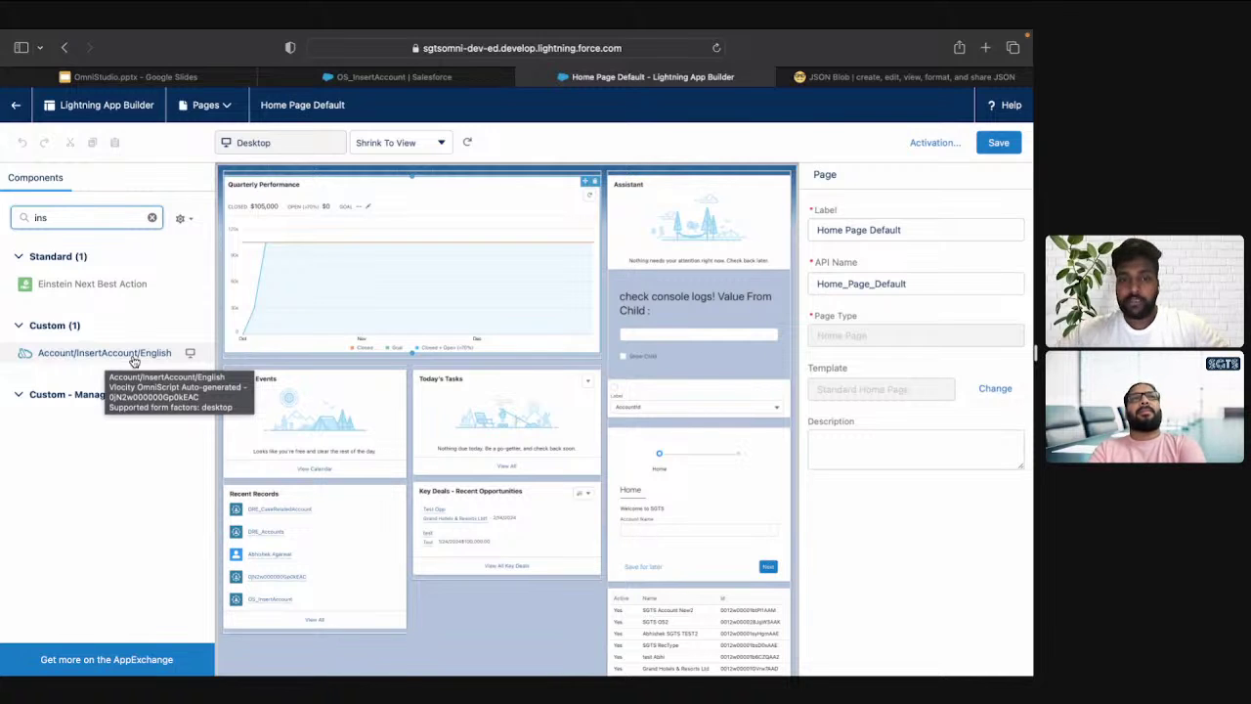
{"action": "left_click", "coordinate": [133, 358]}
{"action": "left_click_drag", "start_coordinate": [134, 361], "coordinate": [306, 634]}
{"action": "left_click_drag", "start_coordinate": [306, 635], "coordinate": [313, 662]}
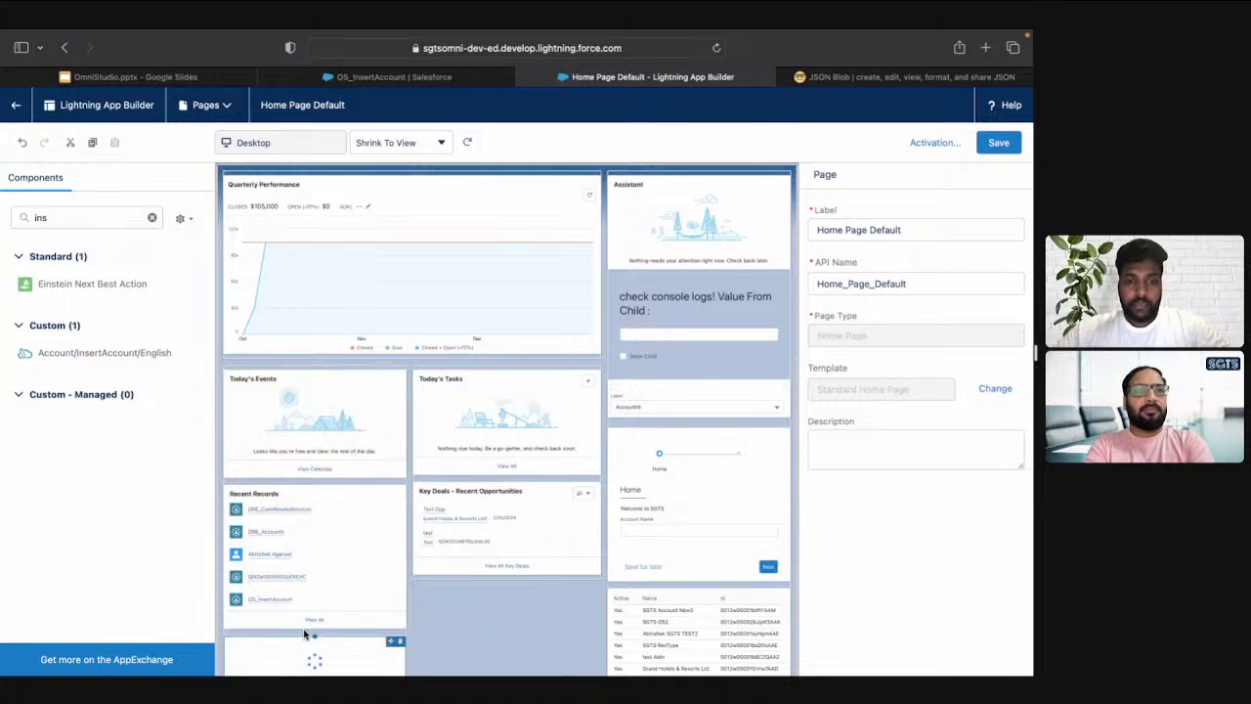
Save the Home Page Default layout and go back to the Home page
{"action": "left_click", "coordinate": [998, 142]}
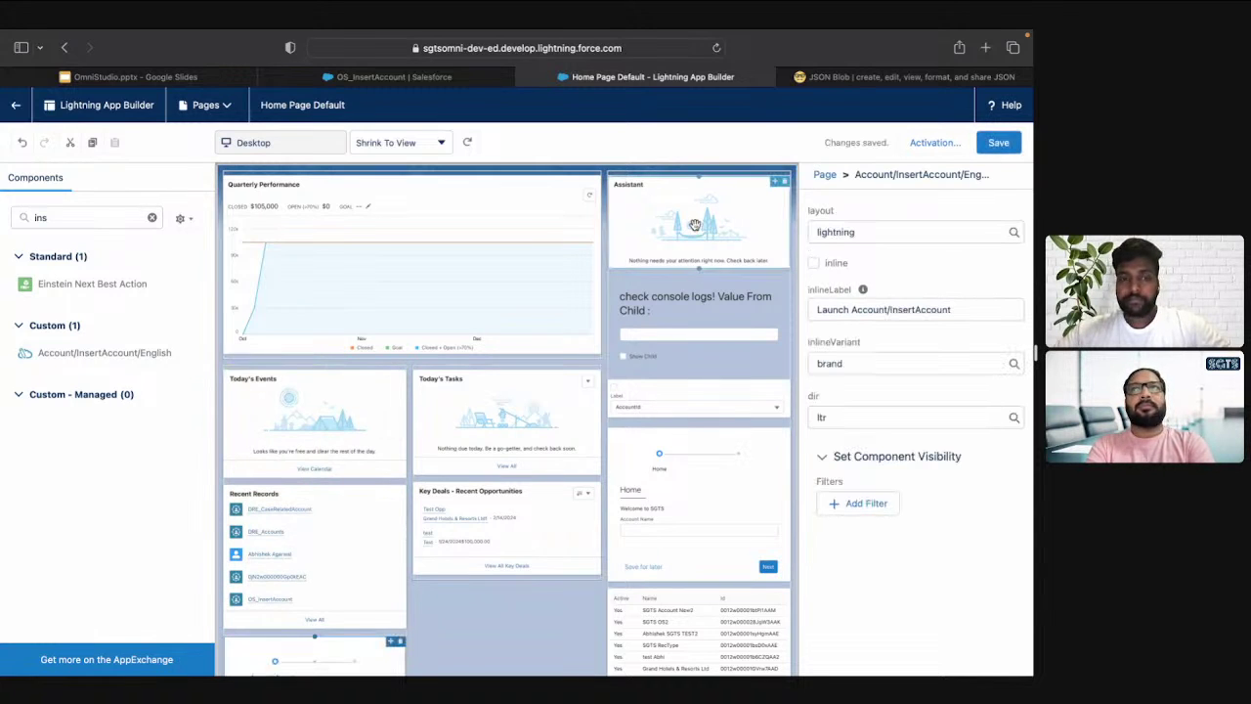
{"action": "scroll", "coordinate": [330, 400], "scroll_direction": "down", "scroll_amount": 3}
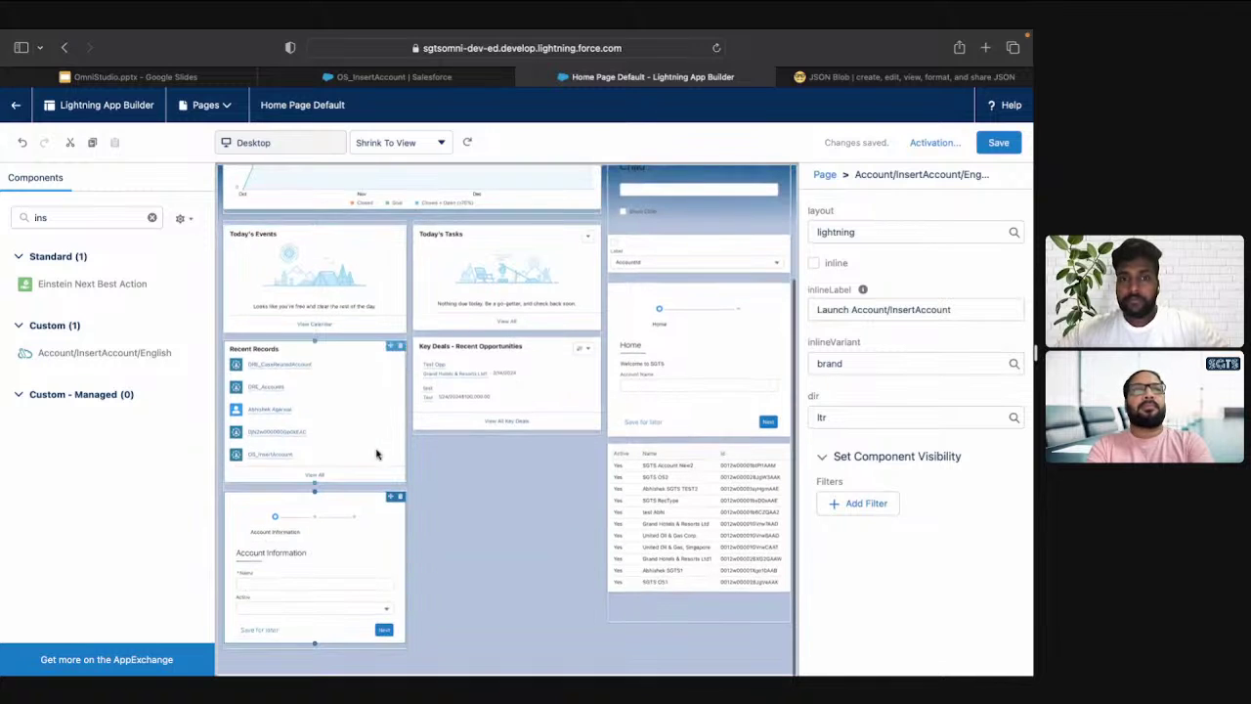
{"action": "left_click", "coordinate": [21, 108]}
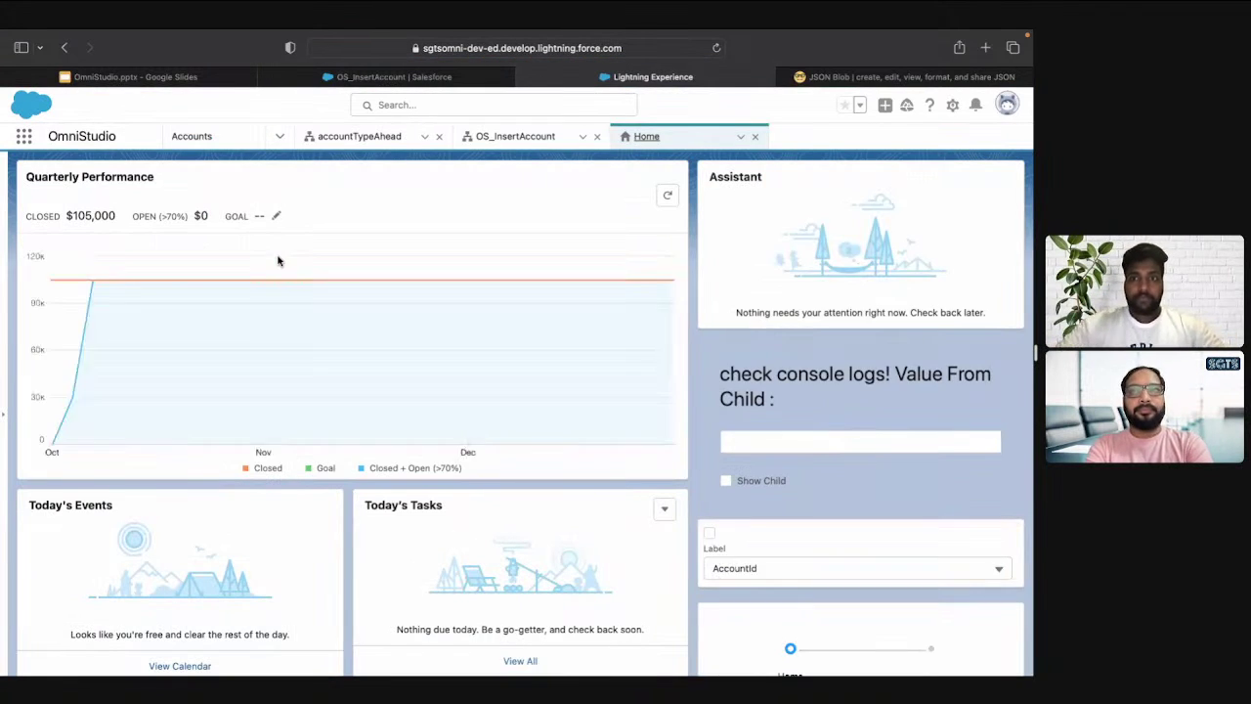
In the embedded form, enter account name SGTS OS3 with Active set to Yes and continue
{"action": "scroll", "coordinate": [277, 260], "scroll_direction": "down", "scroll_amount": 5}
{"action": "scroll", "coordinate": [278, 260], "scroll_direction": "down", "scroll_amount": 2}
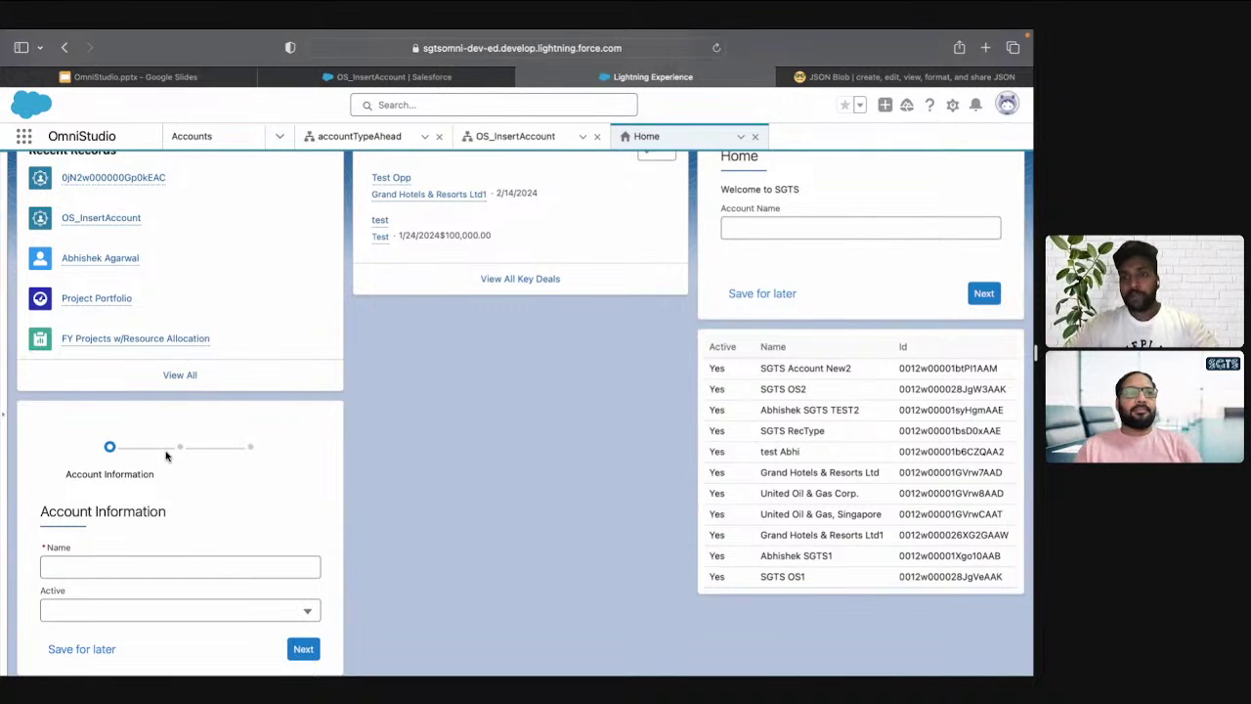
{"action": "left_click", "coordinate": [143, 567]}
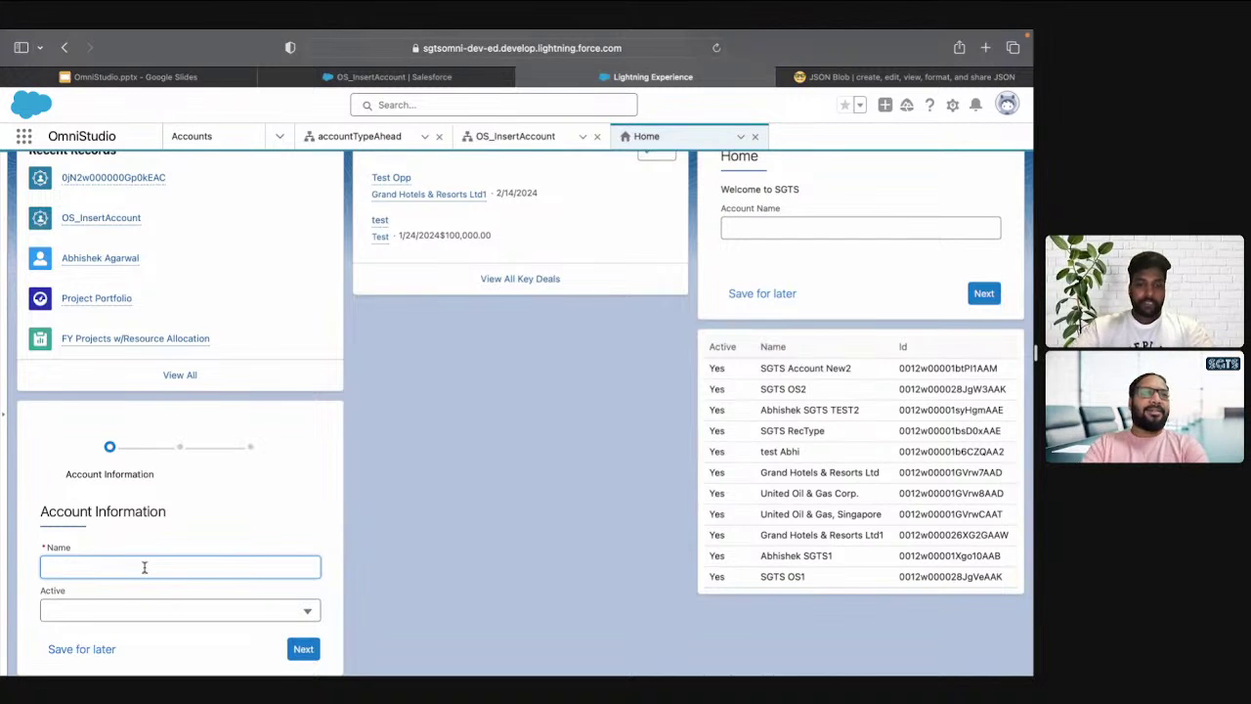
{"action": "type", "text": "SGTS OS3"}
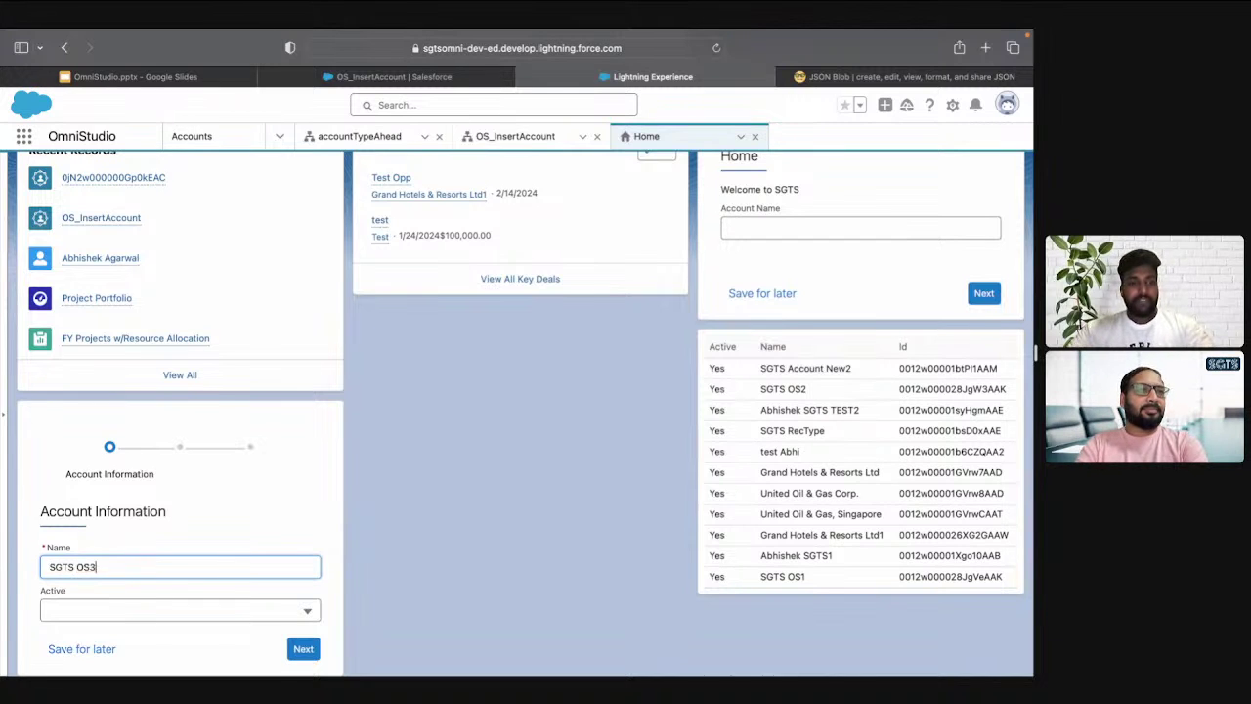
{"action": "key", "text": "Tab"}
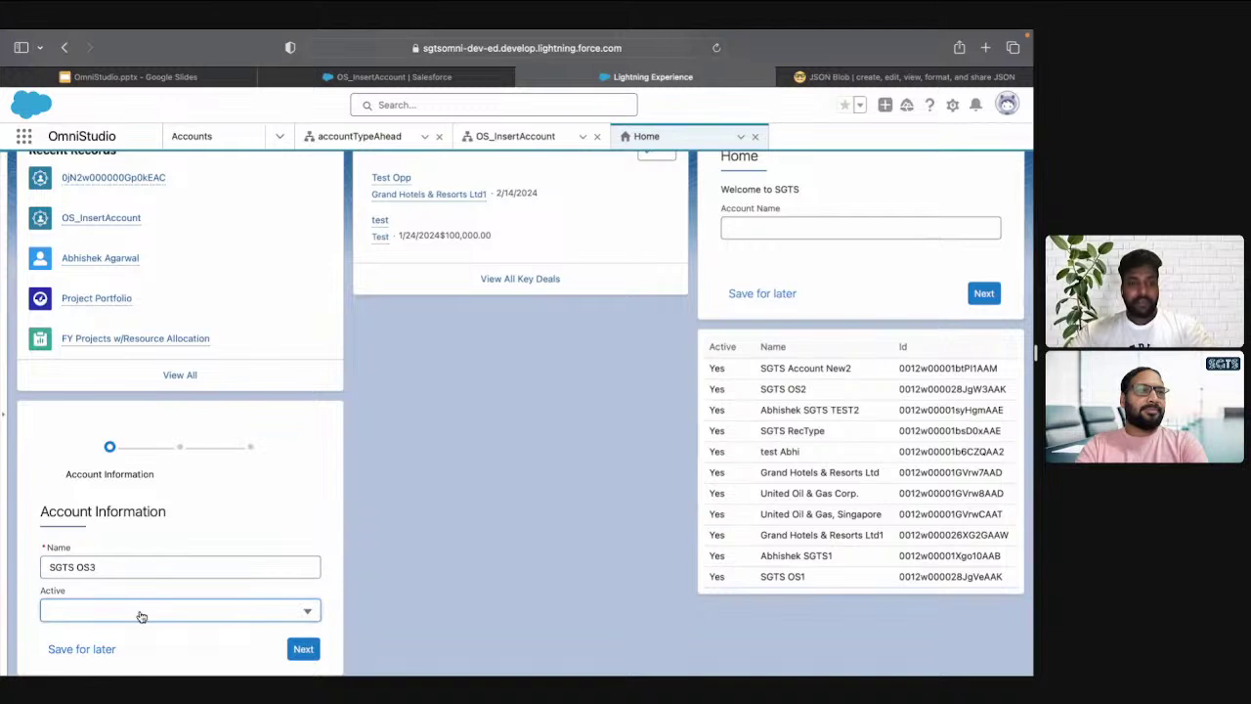
{"action": "left_click", "coordinate": [139, 613]}
{"action": "left_click", "coordinate": [104, 662]}
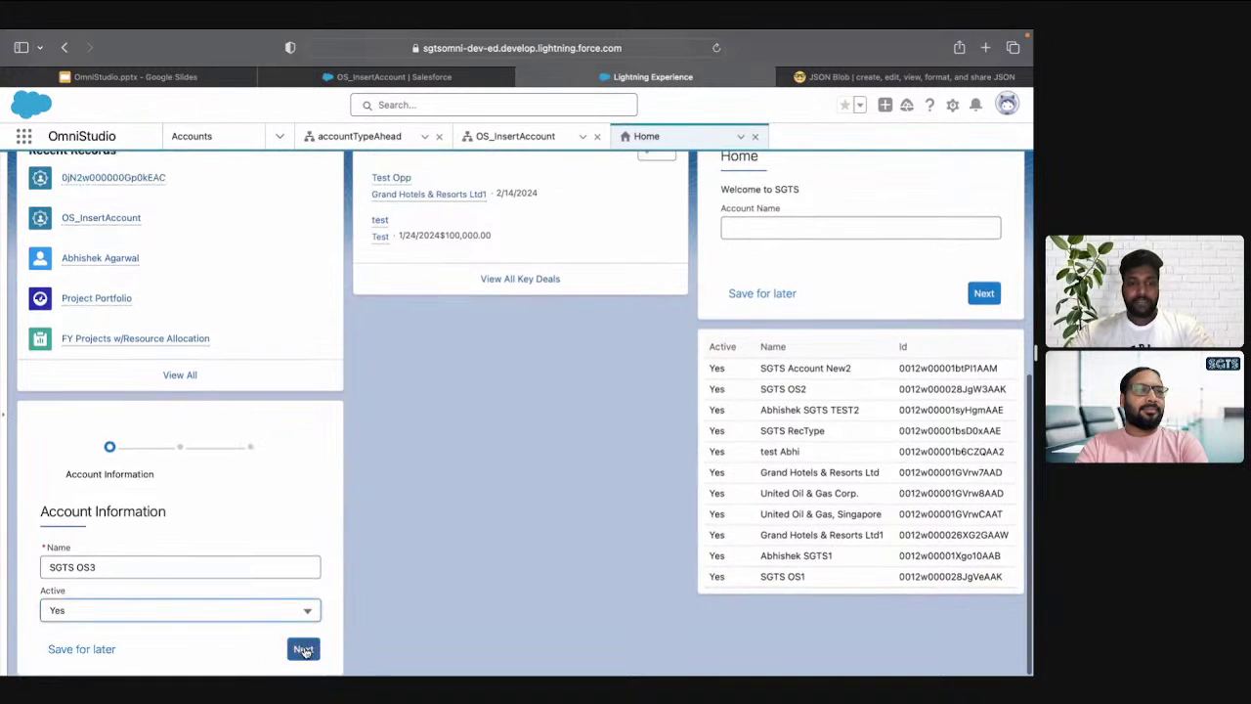
{"action": "left_click", "coordinate": [303, 649]}
Enter the contact's first and last name, submit, and open the new account record
{"action": "left_click", "coordinate": [112, 563]}
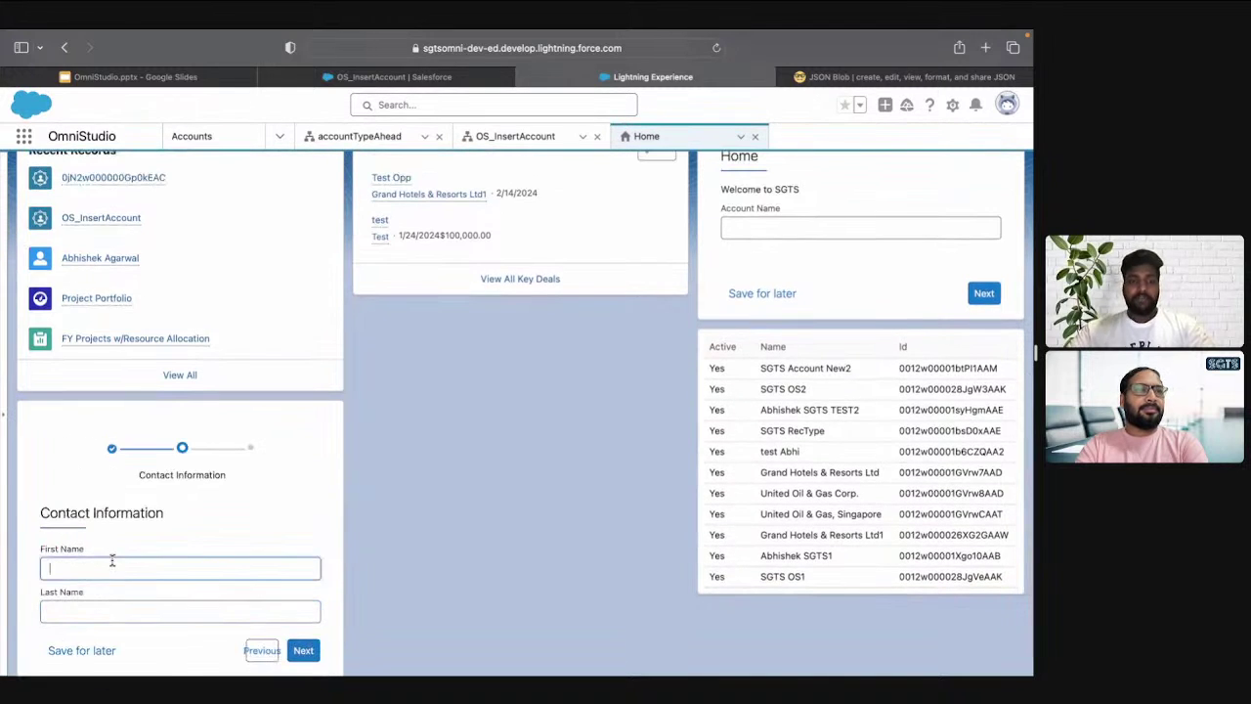
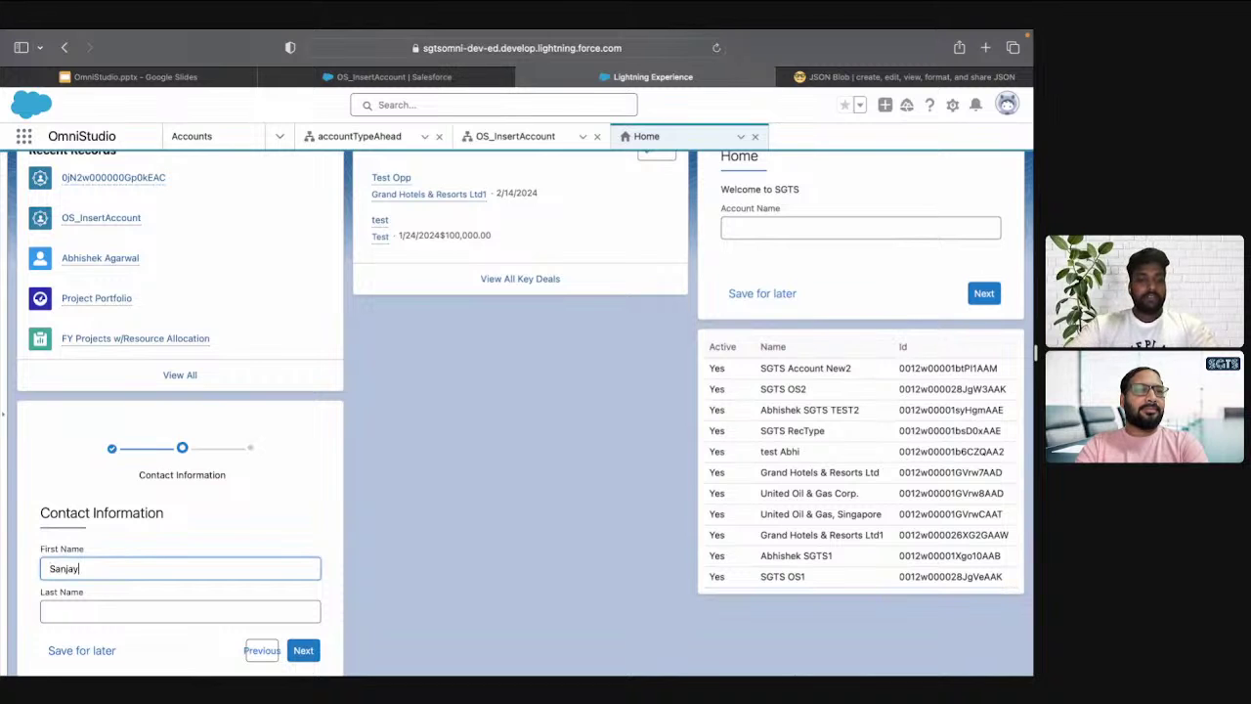
{"action": "key", "text": "Tab"}
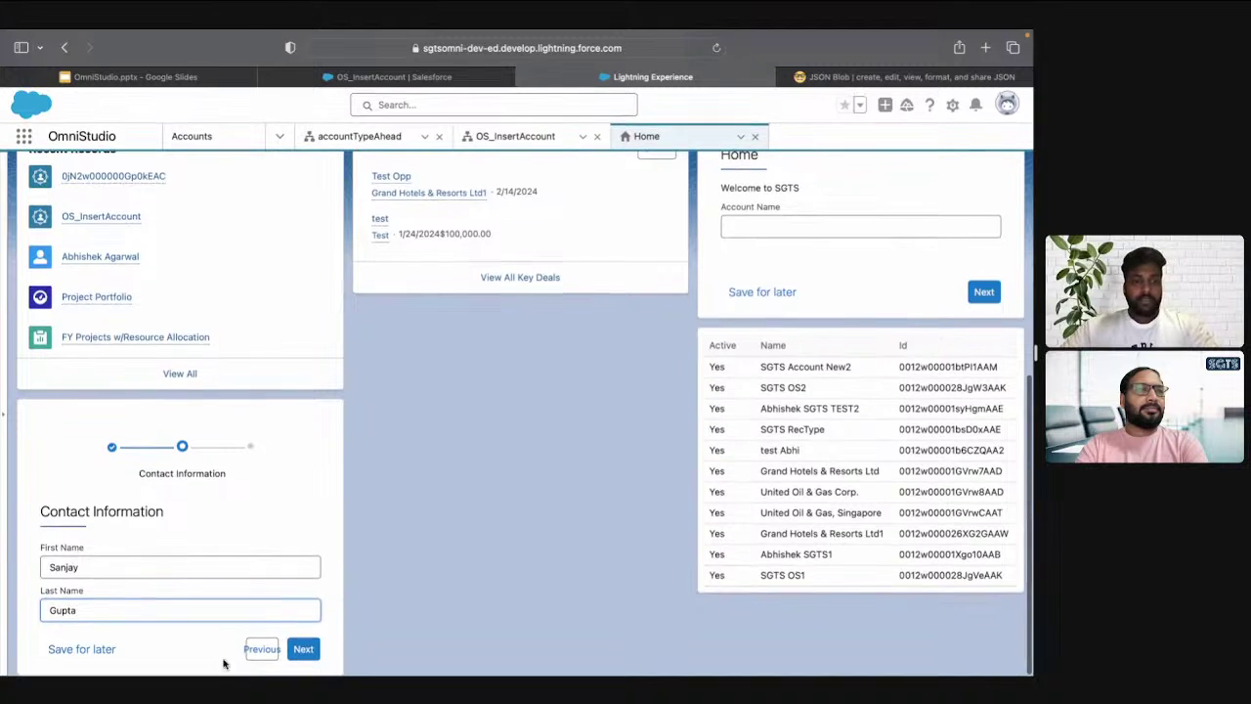
{"action": "left_click", "coordinate": [305, 650]}
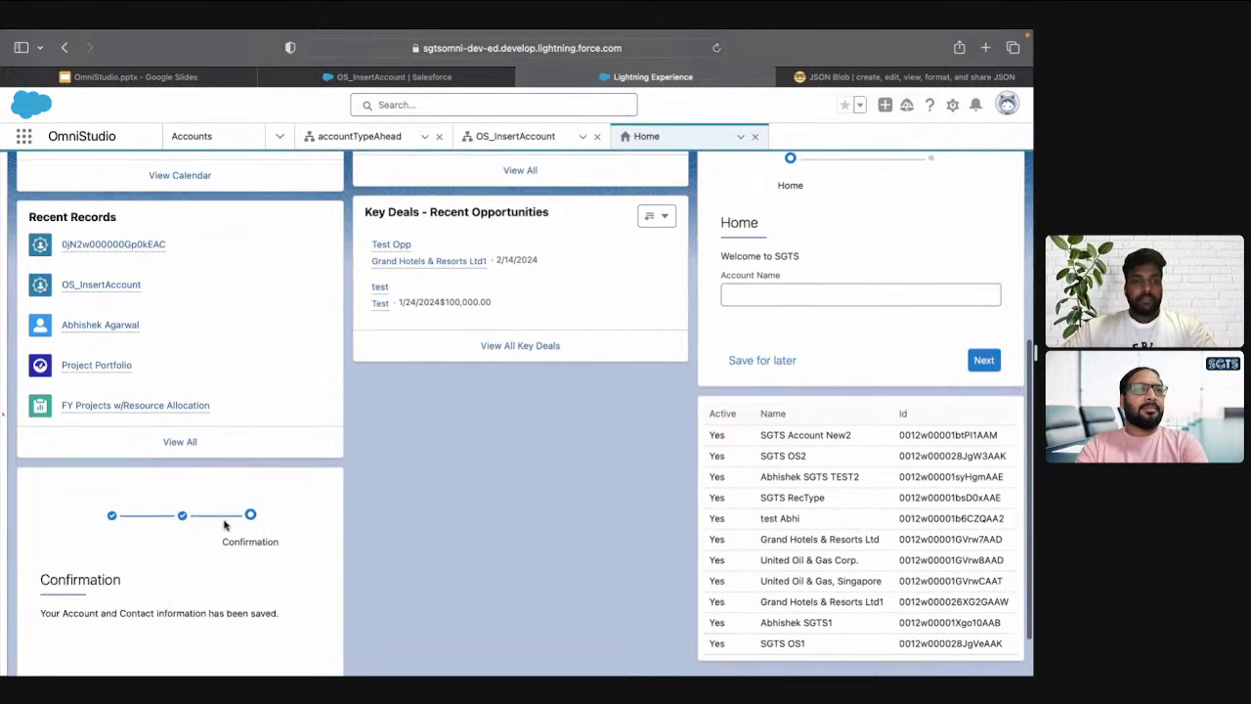
{"action": "scroll", "coordinate": [230, 528], "scroll_direction": "down", "scroll_amount": 2}
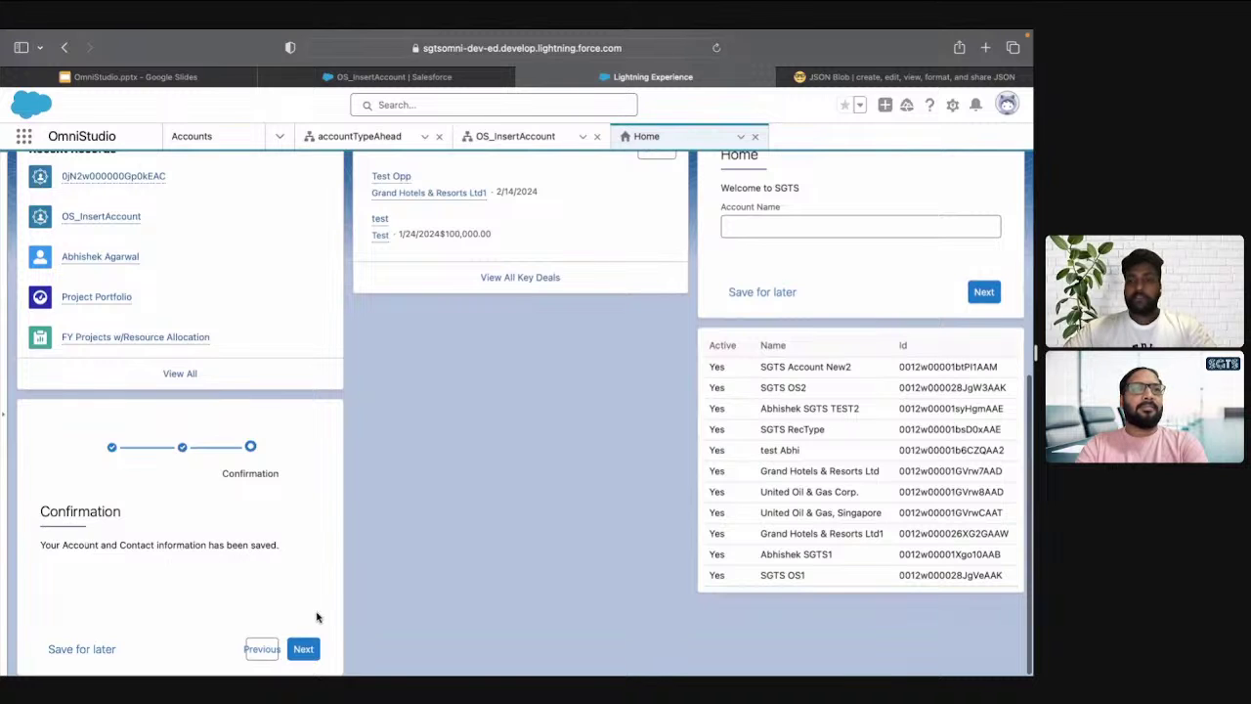
{"action": "left_click", "coordinate": [304, 650]}
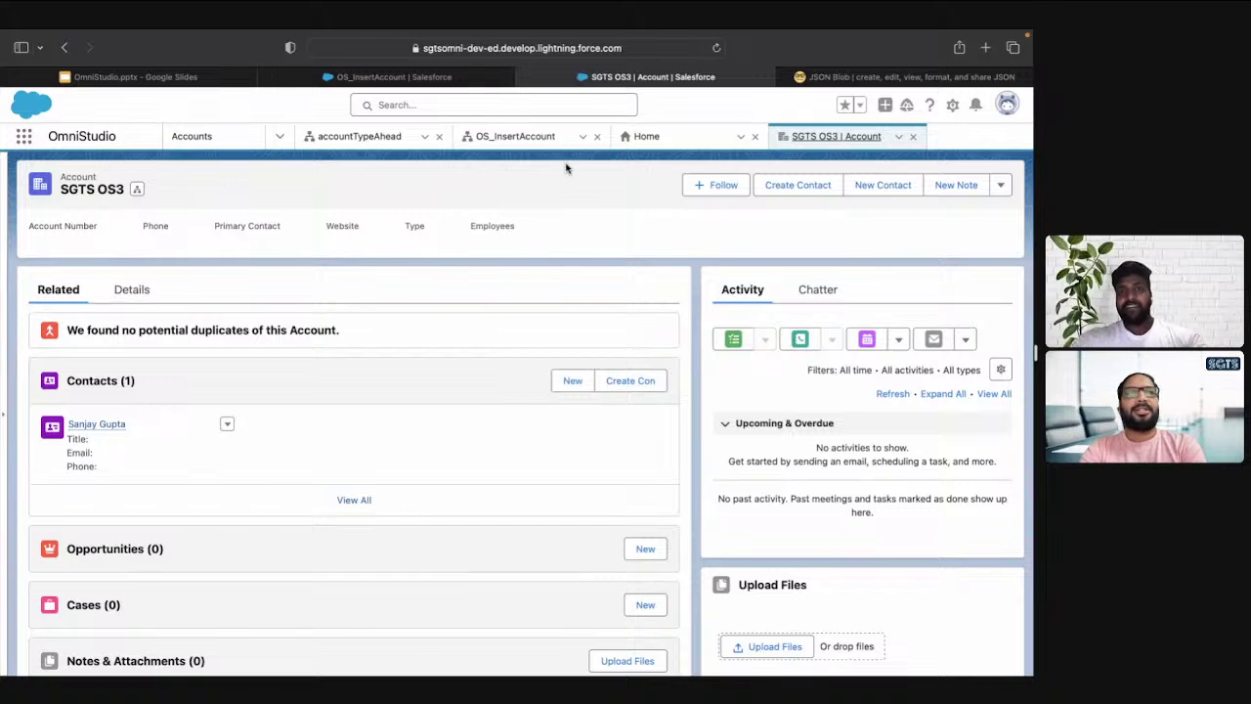
Return to the OS_InsertAccount console tab from the SGTS OS3 account record
{"action": "left_click", "coordinate": [516, 136]}
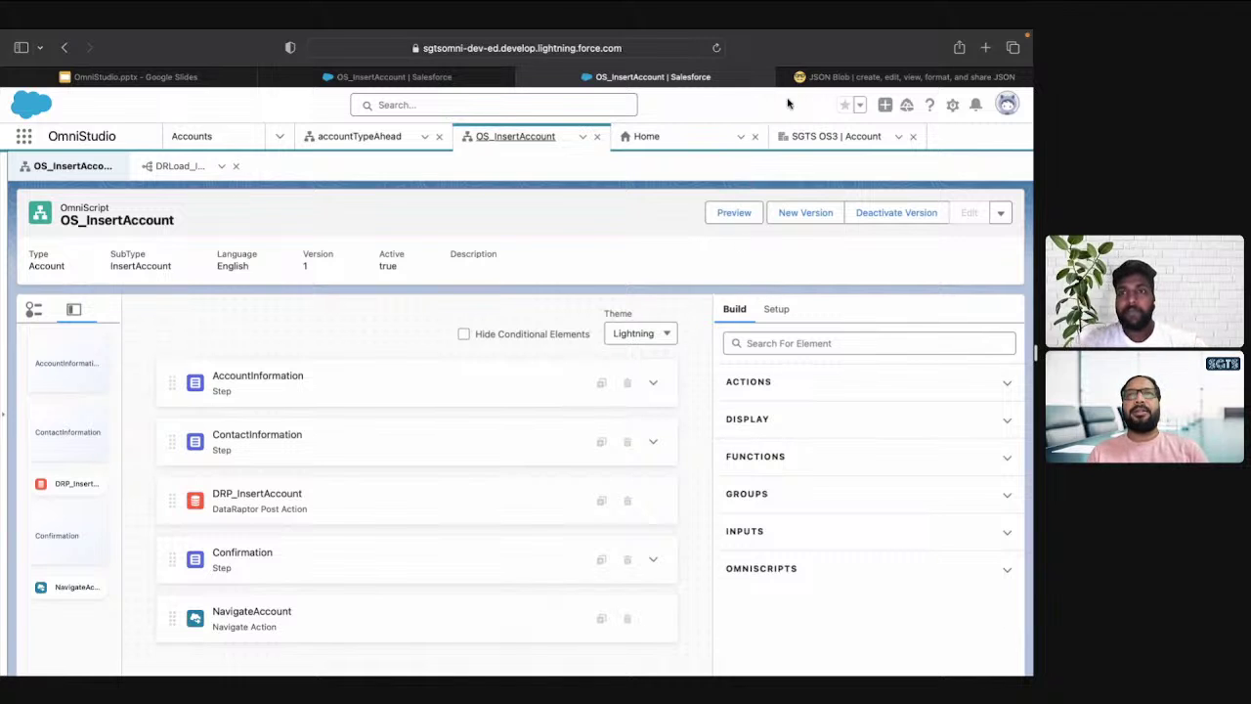
{"action": "left_click", "coordinate": [176, 79]}
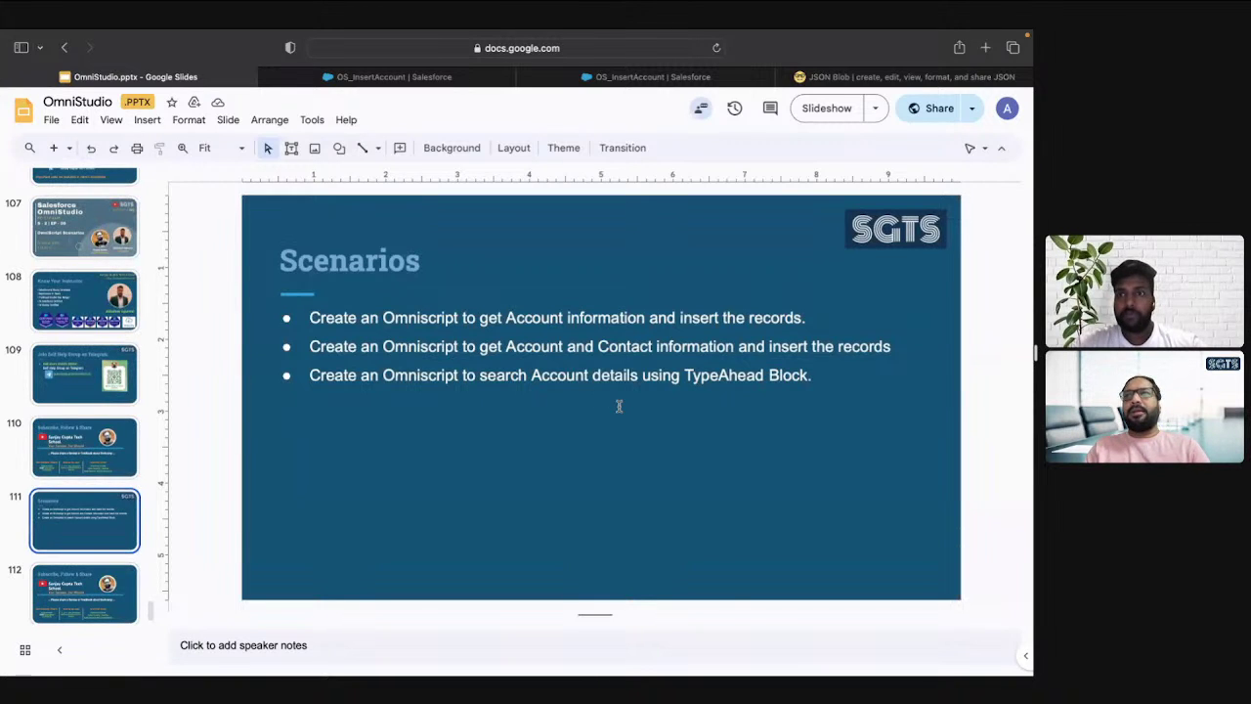
{"action": "key", "text": "ctrl+Tab"}
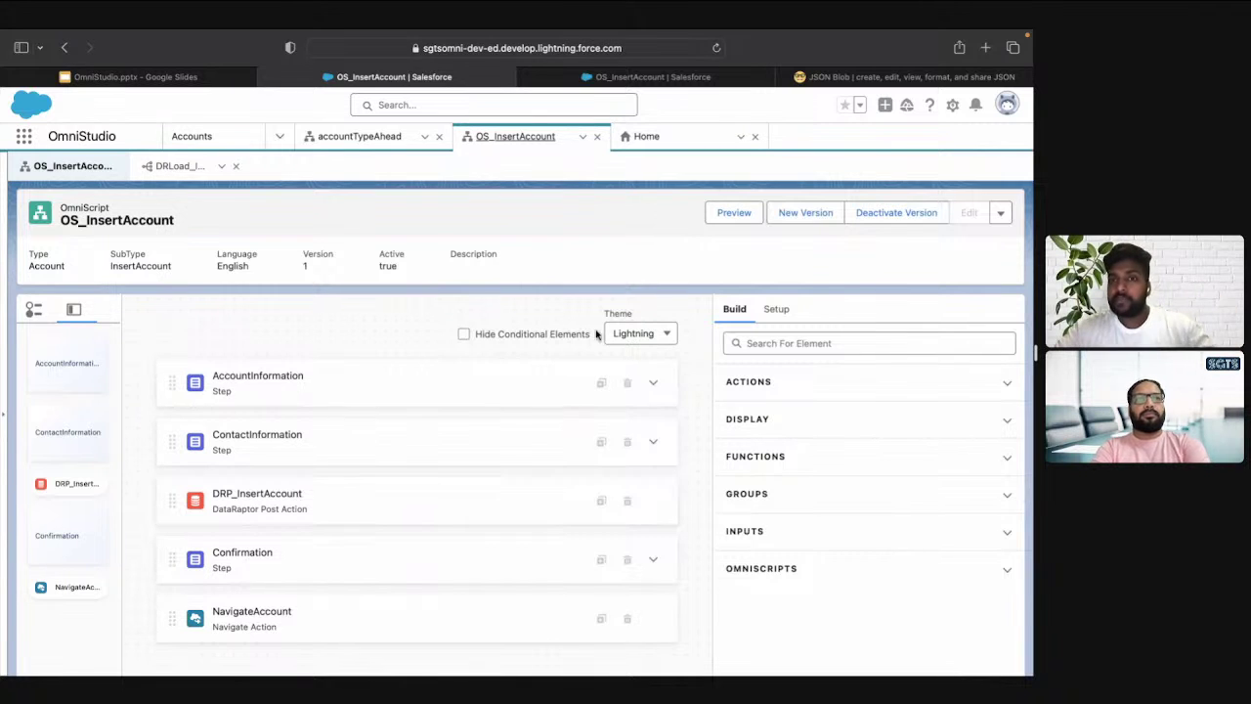
Run OS_InsertAccount in preview, landing on the Account Information step
{"action": "left_click", "coordinate": [732, 213]}
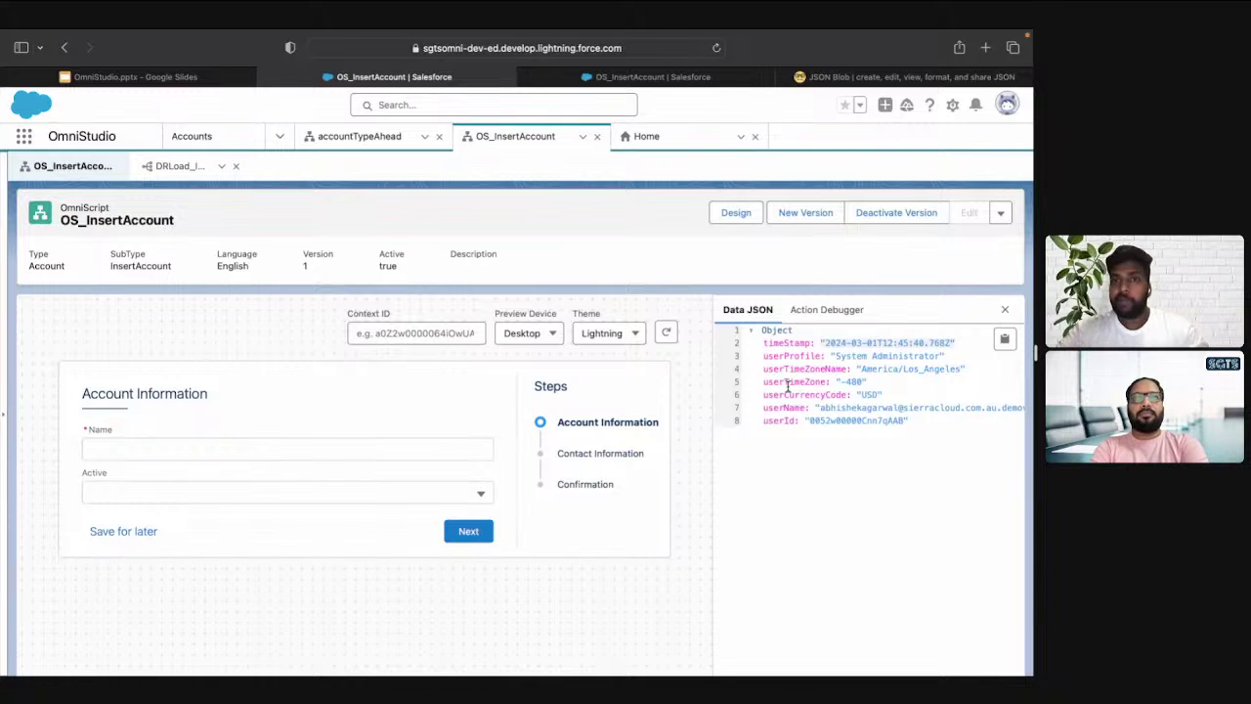
Exit the preview and present the OmniStudio deck from slide 112, Subscribe, Follow & Share
{"action": "left_click", "coordinate": [736, 212]}
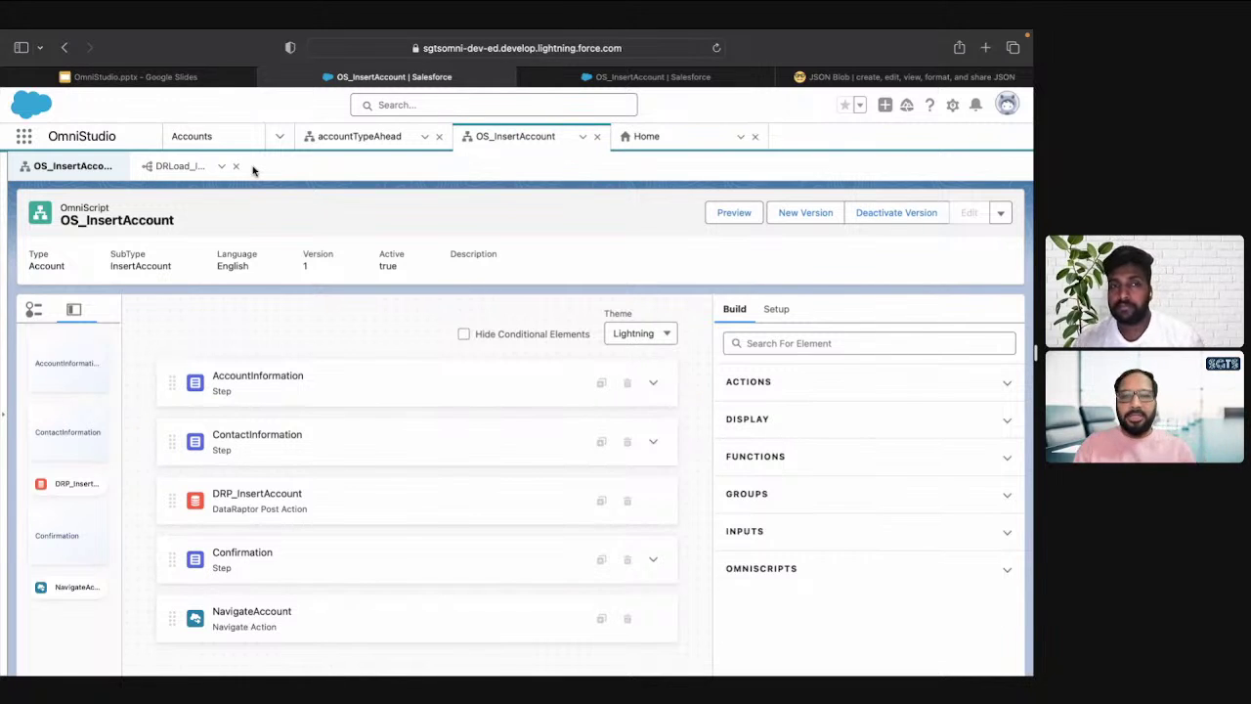
{"action": "left_click", "coordinate": [145, 88]}
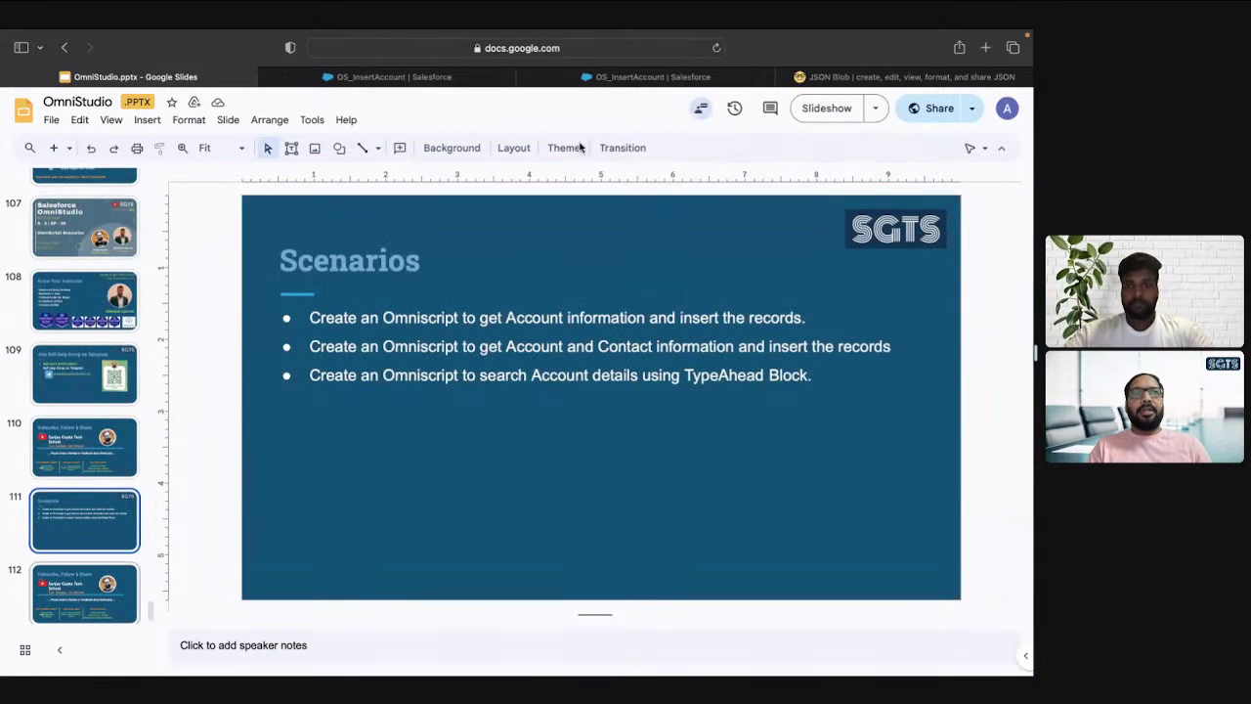
{"action": "key", "text": "Down"}
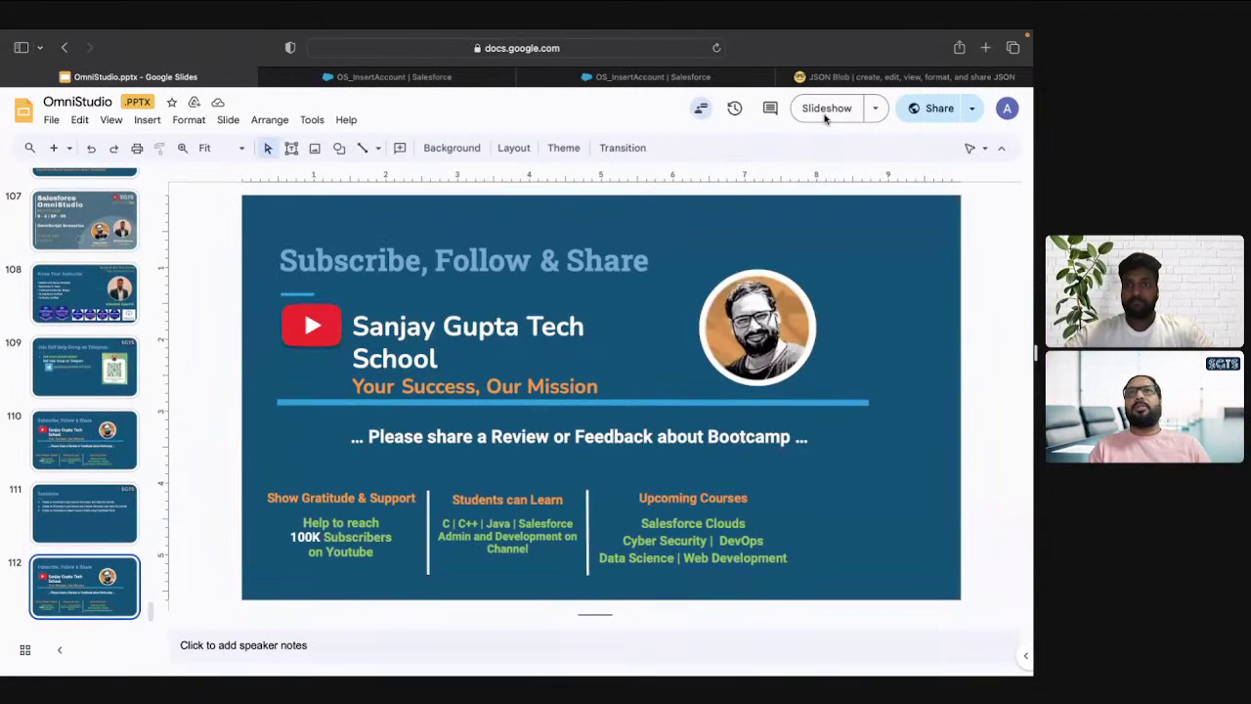
{"action": "left_click", "coordinate": [828, 117]}
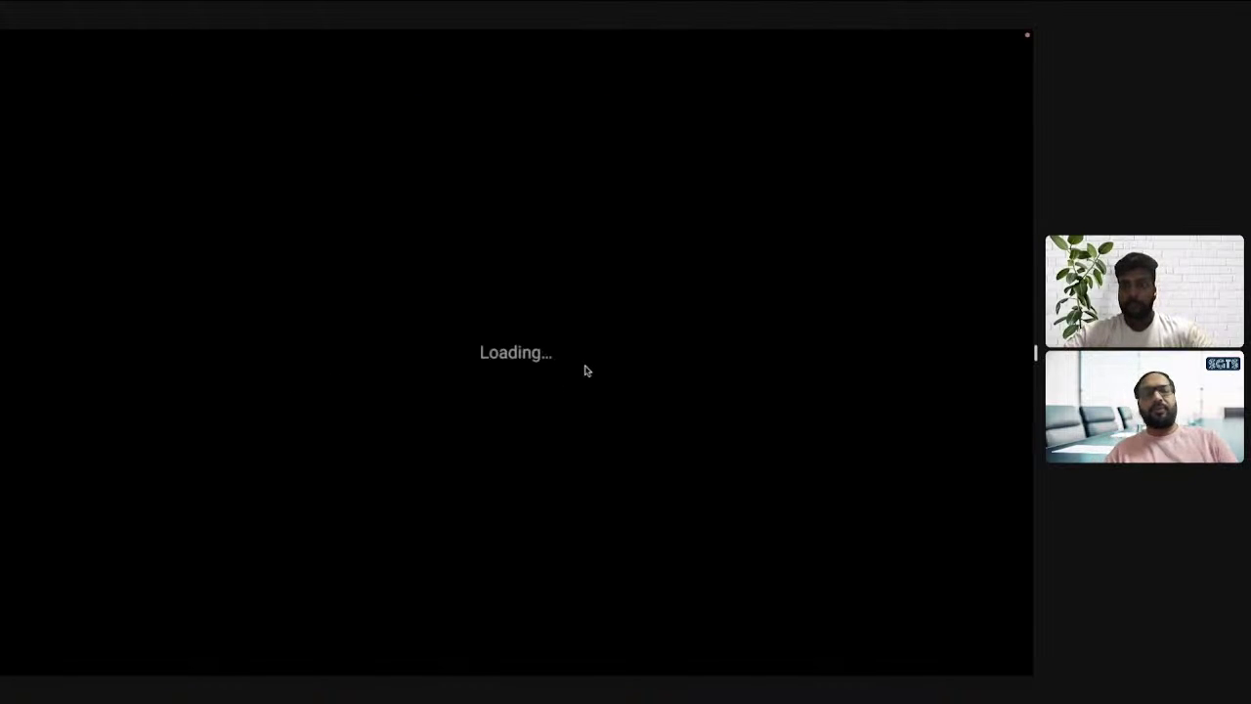